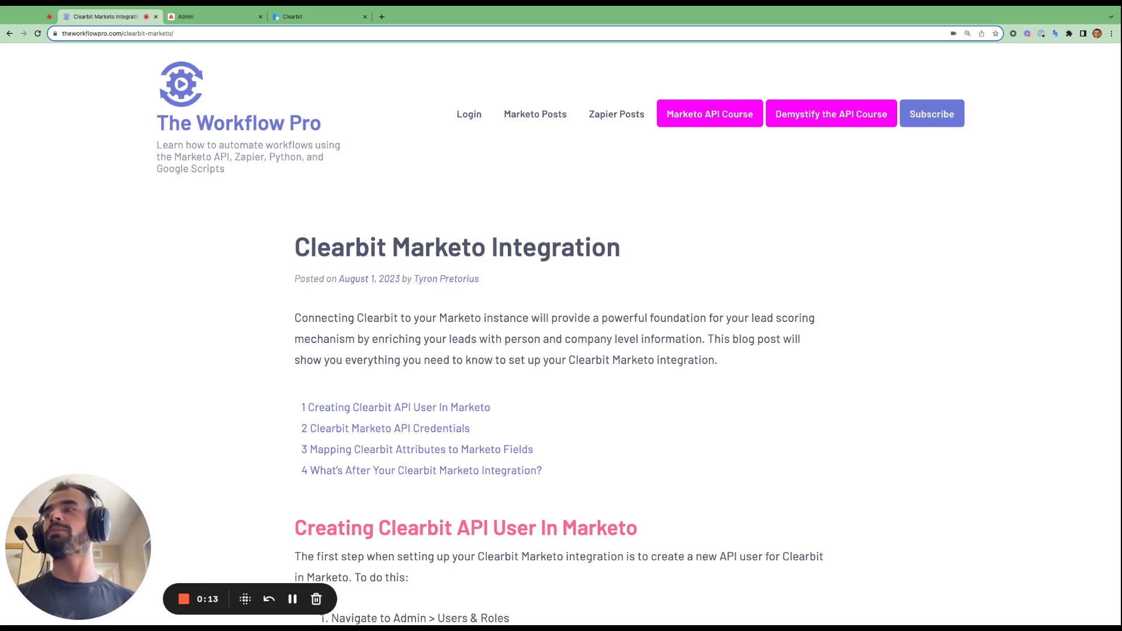
# - Review the blog's 'Creating Clearbit API User In Marketo' section, then bring up Marketo's Users & Roles list
pyautogui.scroll(-3, 613, 429)
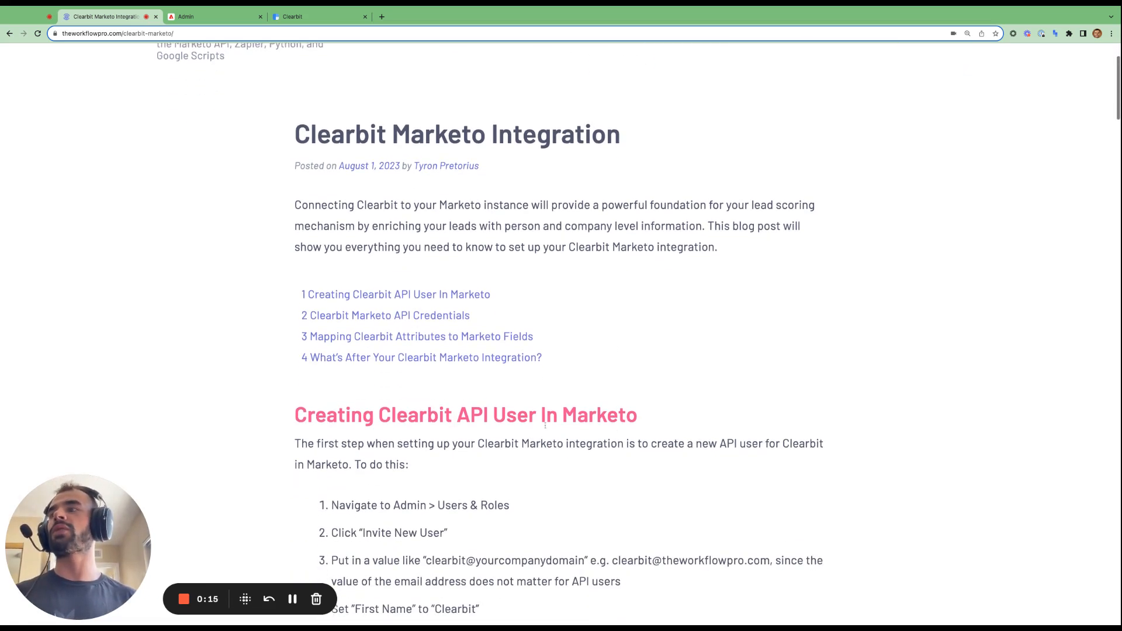
pyautogui.moveTo(297, 415); pyautogui.dragTo(483, 415)
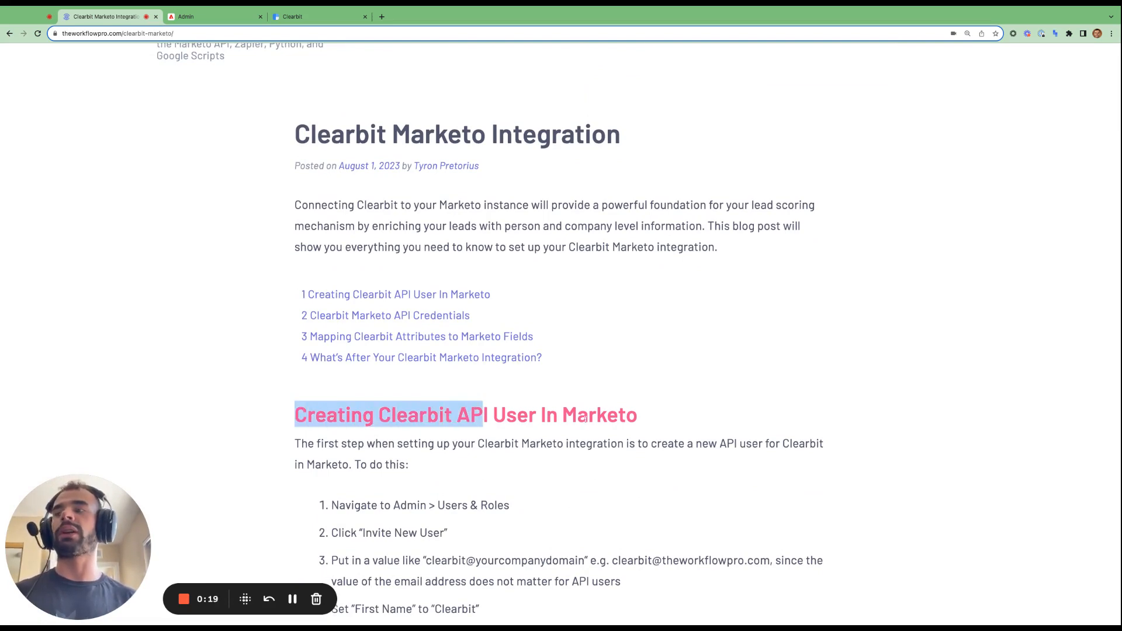
pyautogui.click(234, 18)
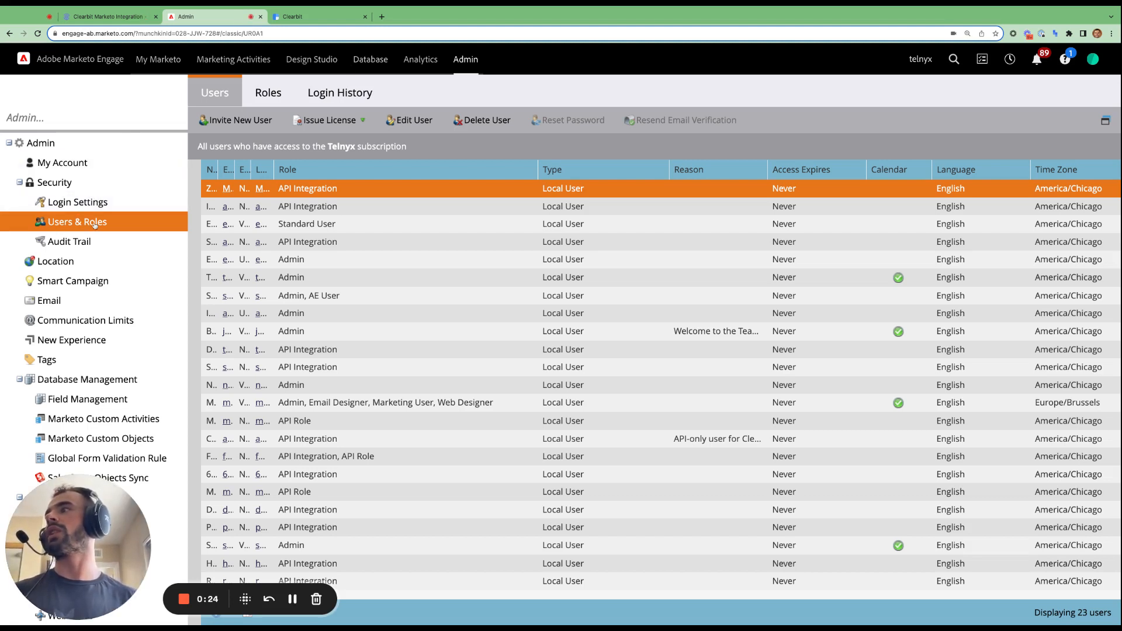
# - Start a new user invitation with the Clearbit integration e-mail and name Clearbit Integration
pyautogui.click(251, 121)
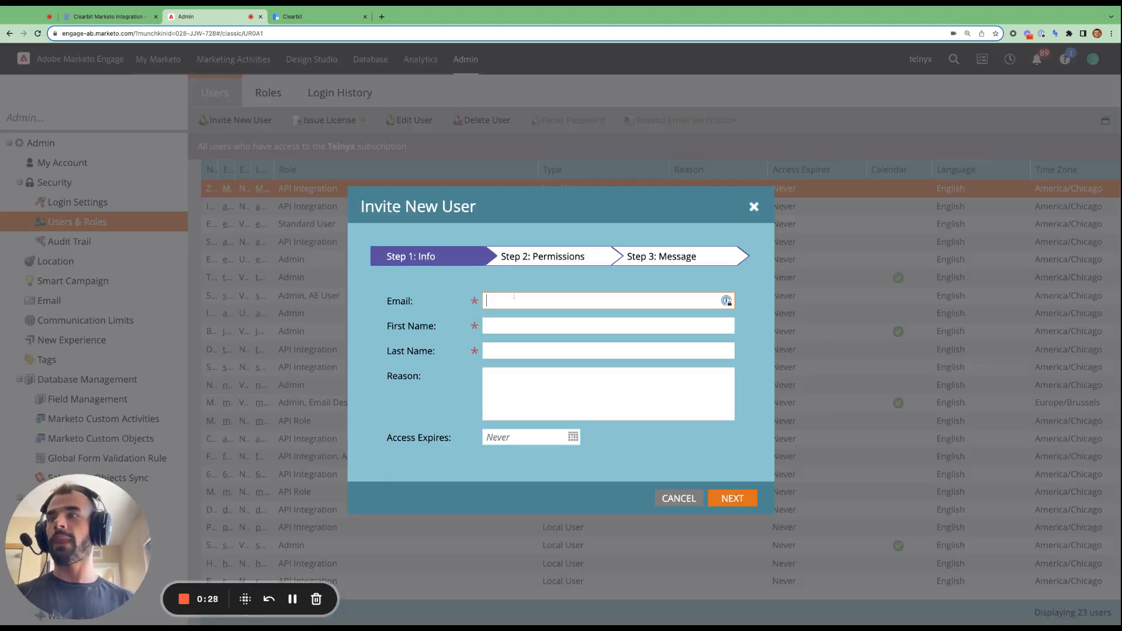
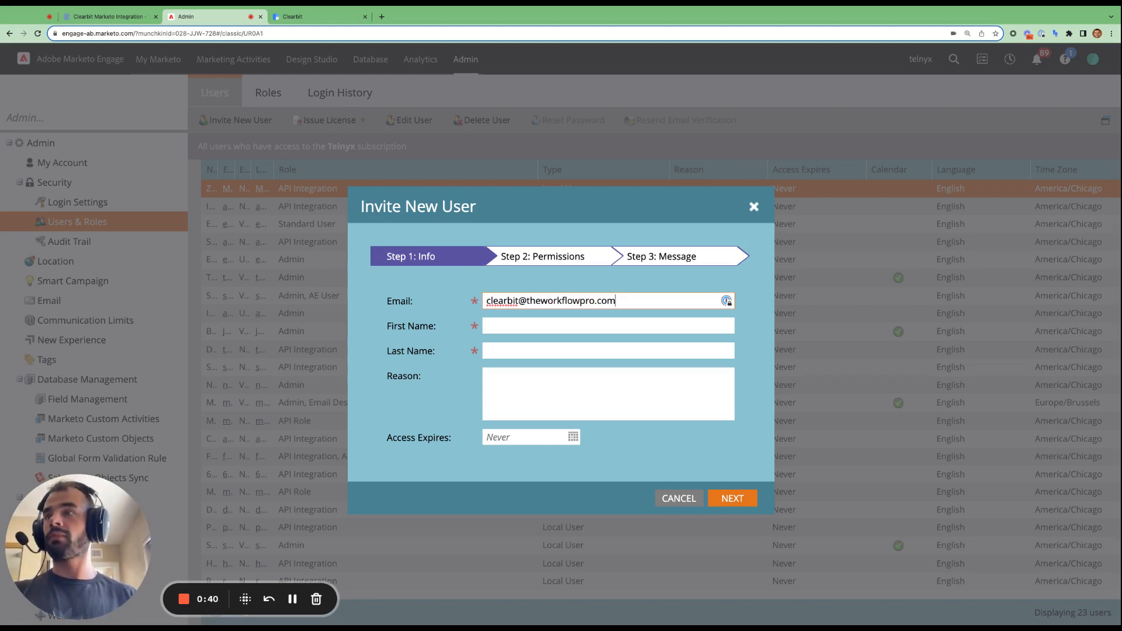
pyautogui.press('Tab')
pyautogui.write('Clearbit')
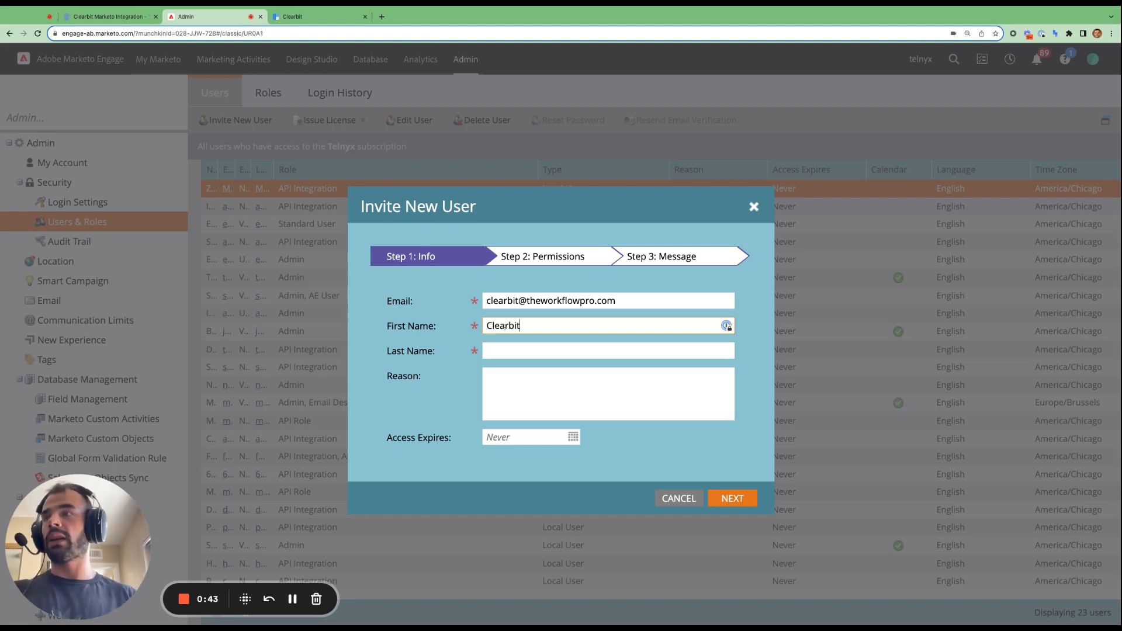
pyautogui.press('Tab')
pyautogui.write('Integra')
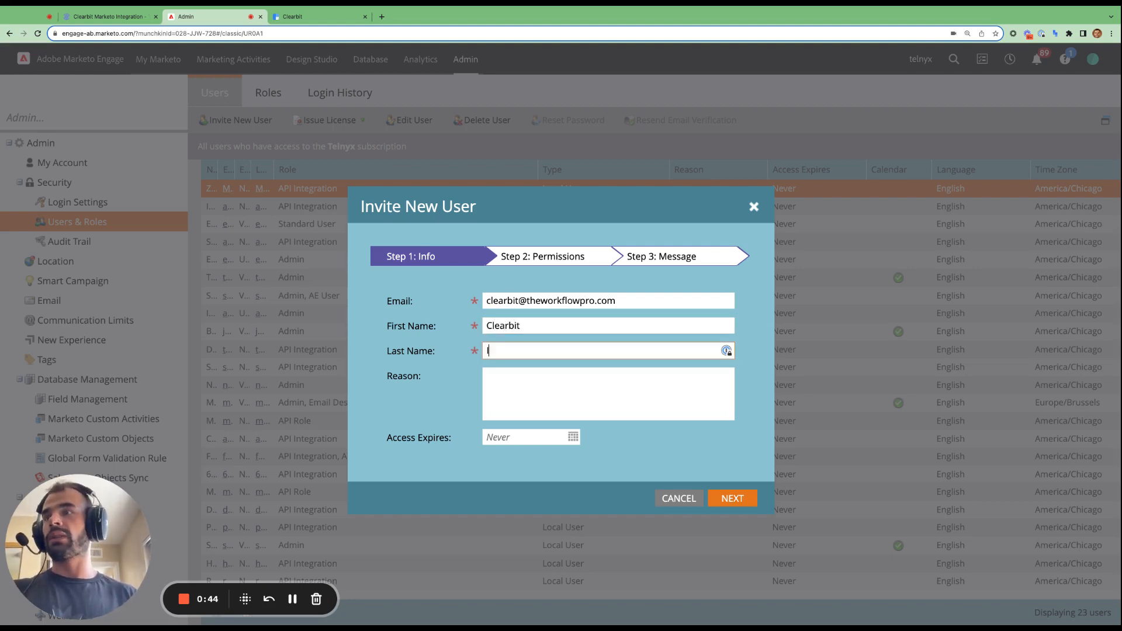
pyautogui.write('tion')
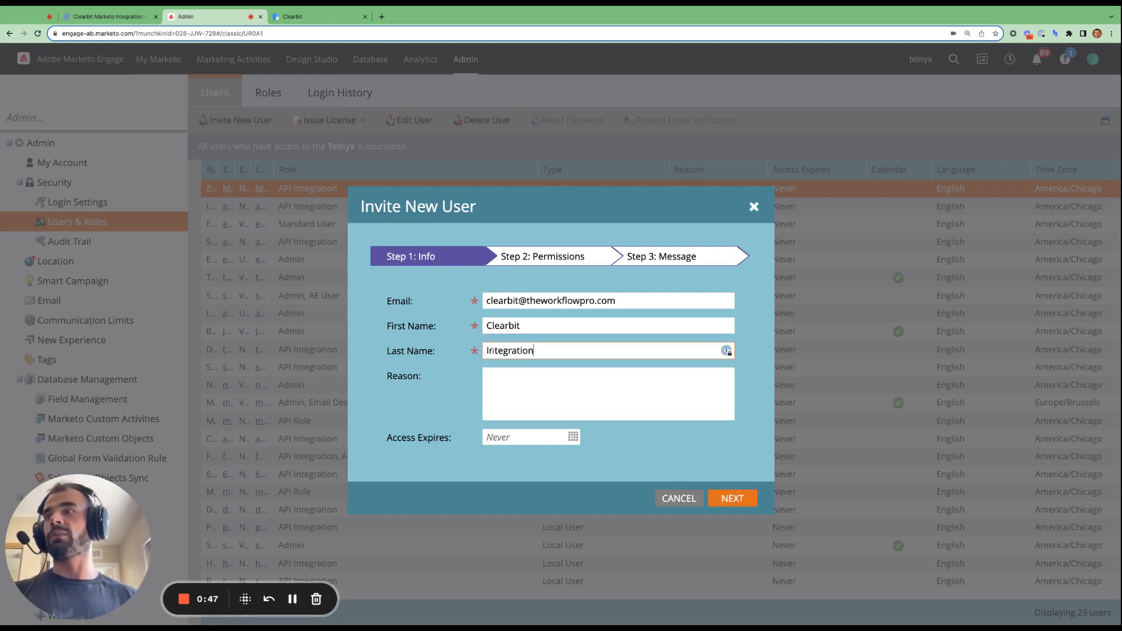
# - Enter the reason 'Used for enriching Marketo leads with Clearbit information'
pyautogui.click(528, 380)
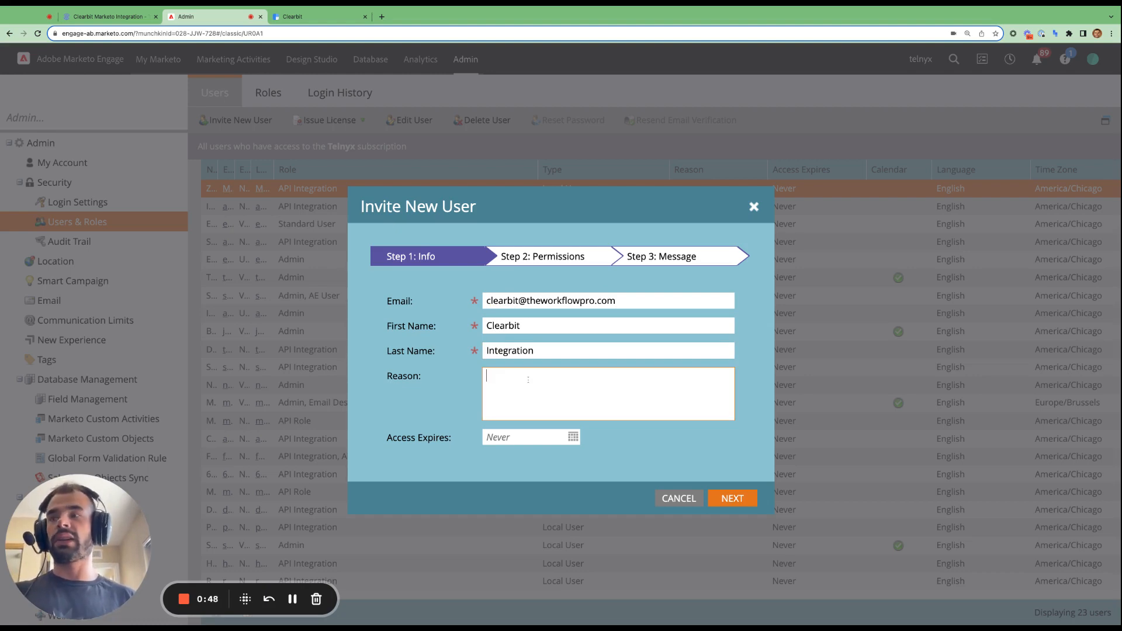
pyautogui.write('Used for en')
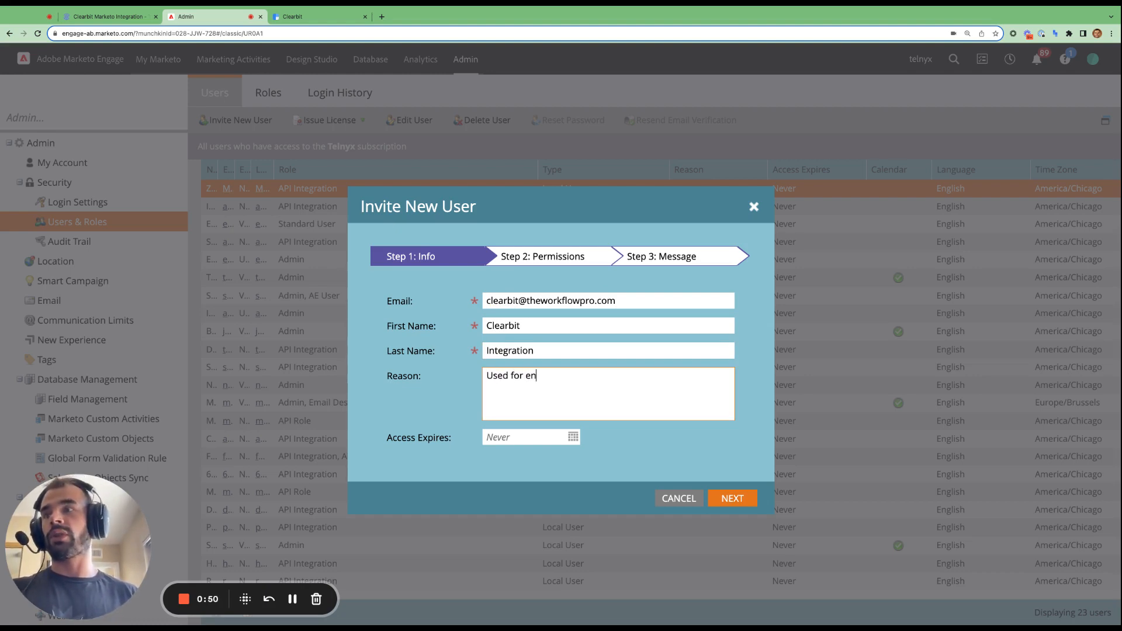
pyautogui.write('riching Ma')
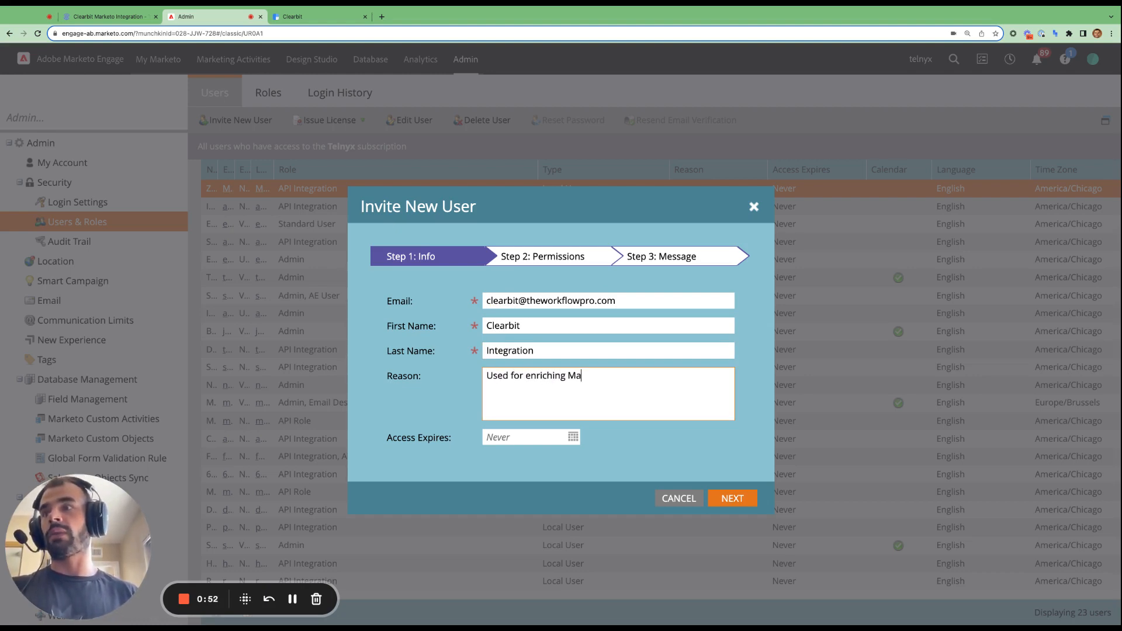
pyautogui.write('rketo leads with ')
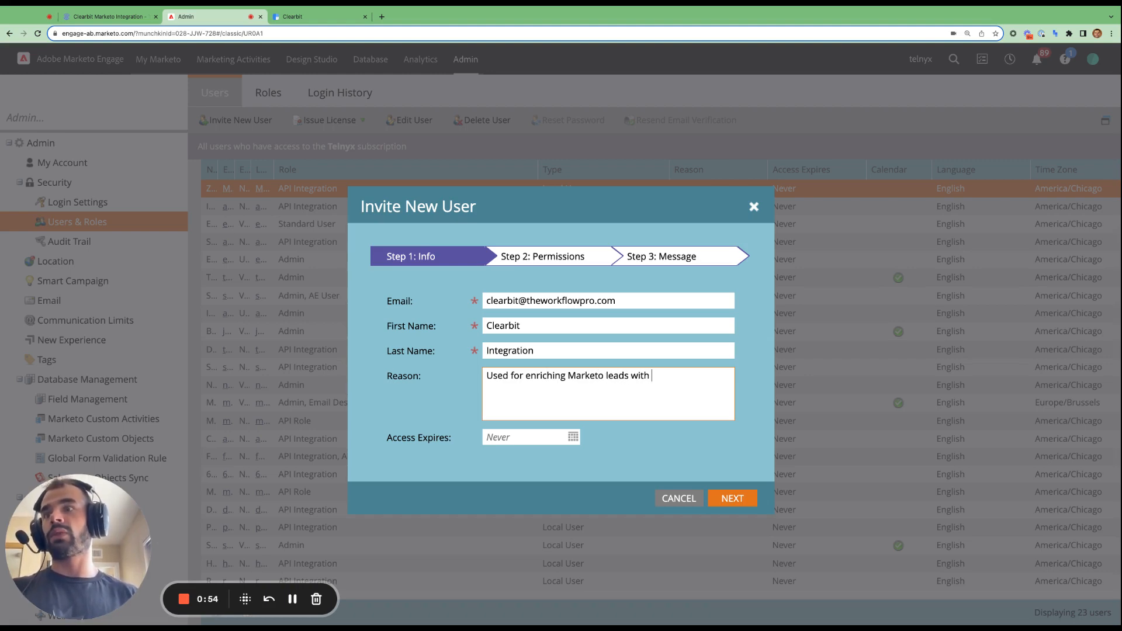
pyautogui.write('Clearbit information')
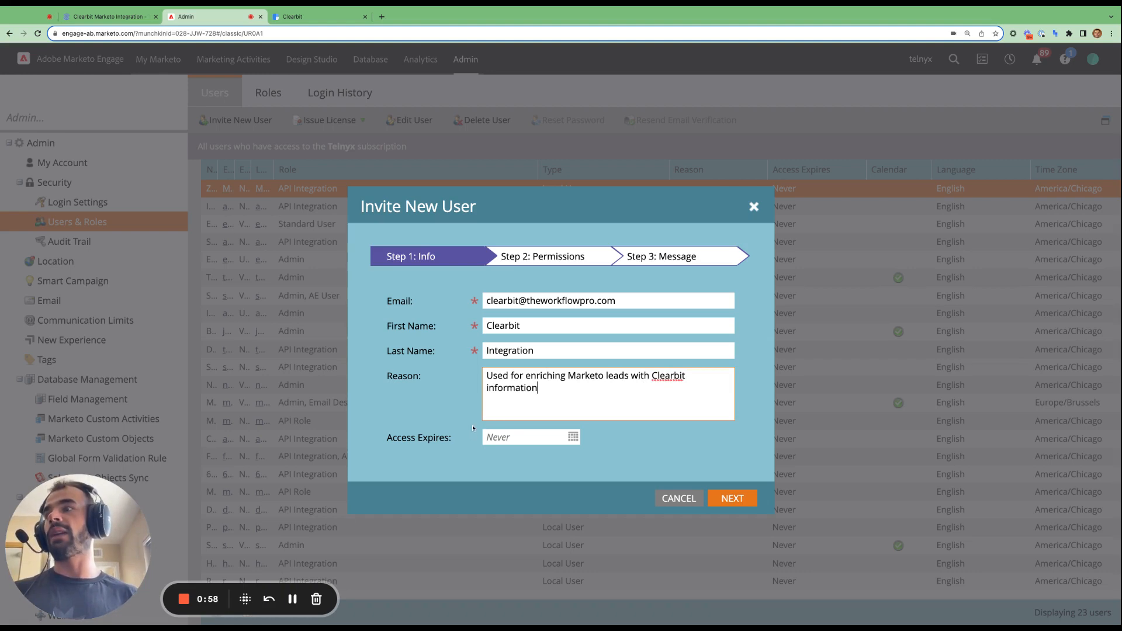
pyautogui.click(630, 440)
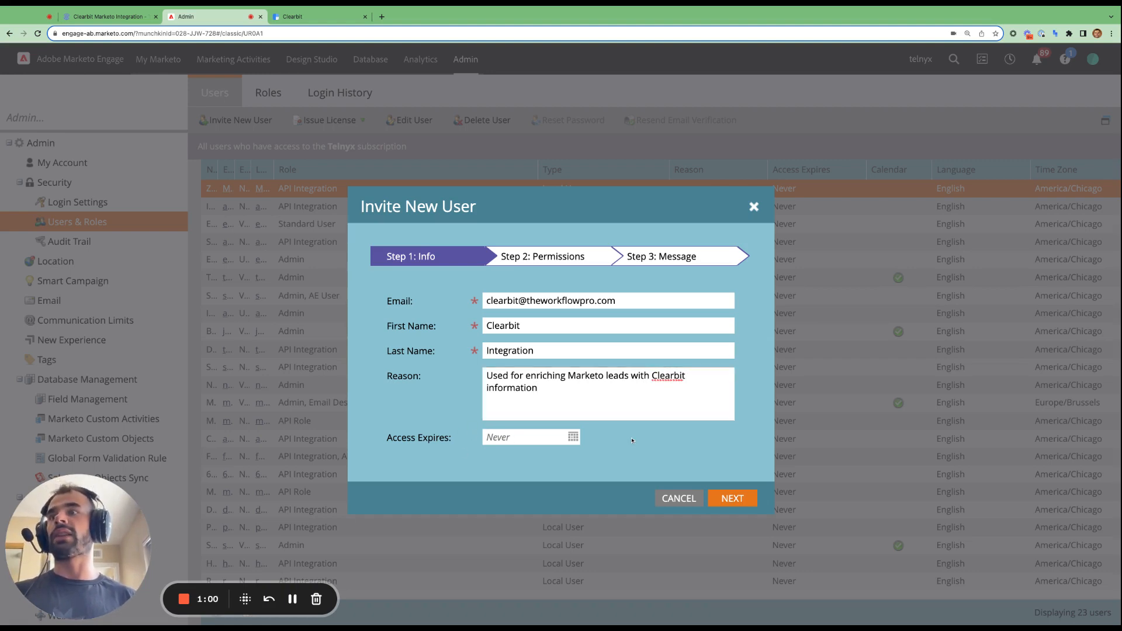
# - Advance the invitation to Step 2: Permissions, then go back to the Clearbit integration article
pyautogui.click(732, 498)
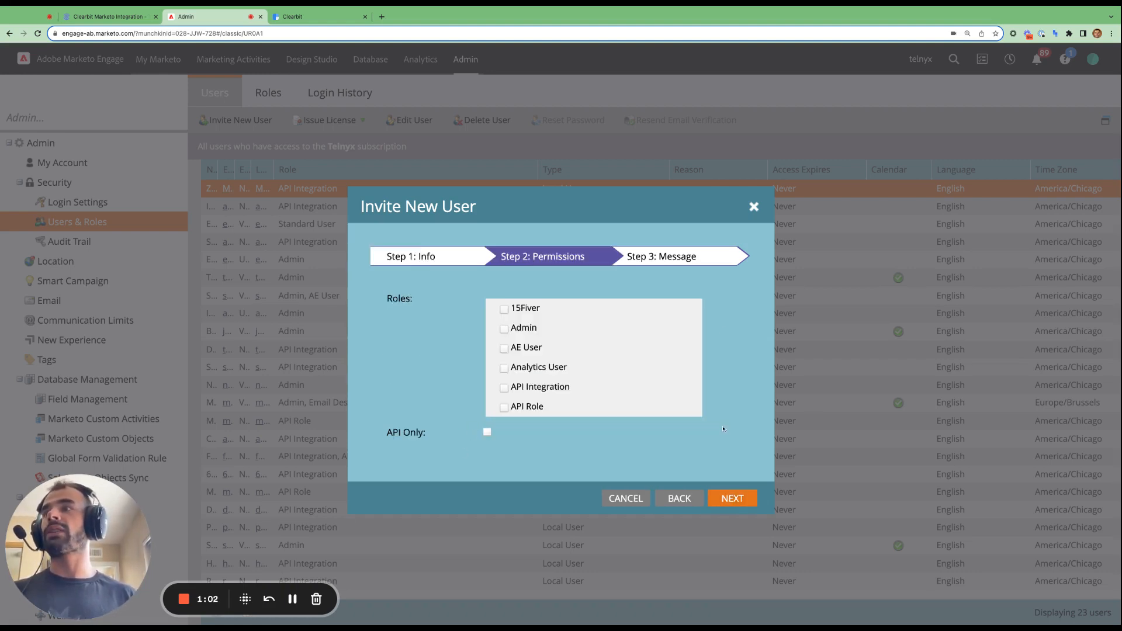
pyautogui.scroll(-1, 562, 359)
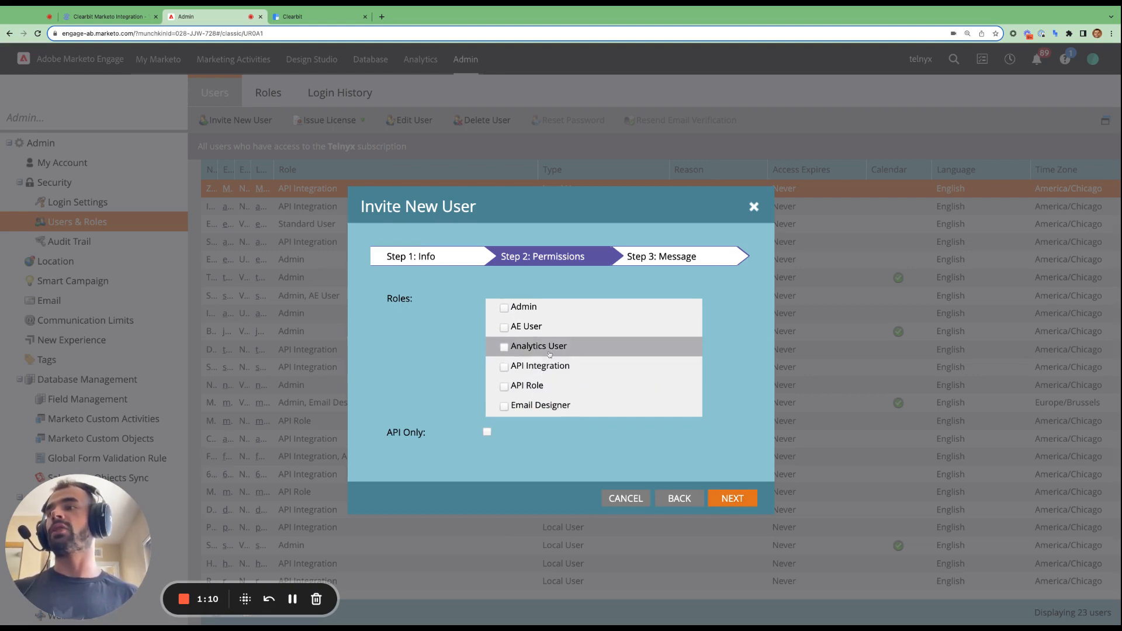
pyautogui.click(108, 16)
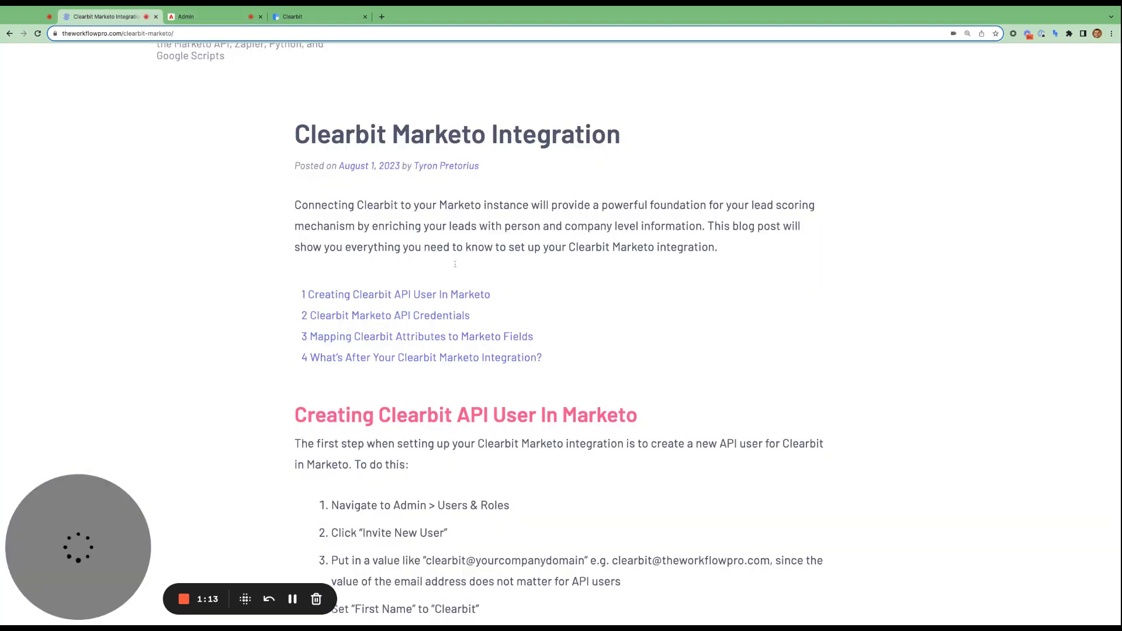
# - Open the linked 'Create an API Only User Role' guide on Experience League, zoom in, and return to the blog
pyautogui.click(472, 299)
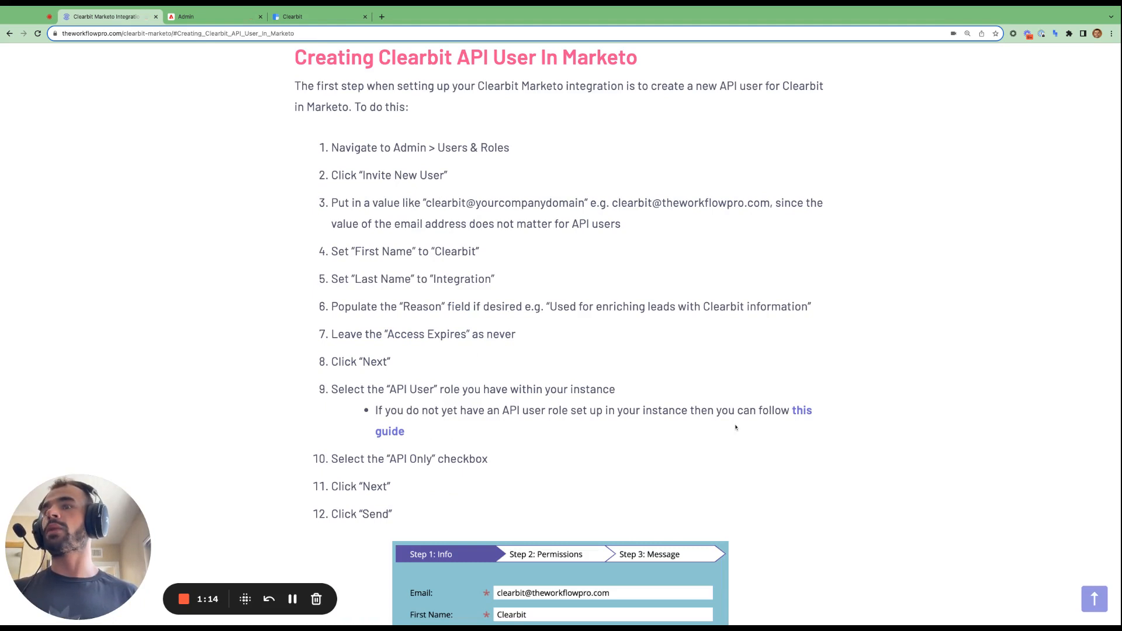
pyautogui.click(804, 415)
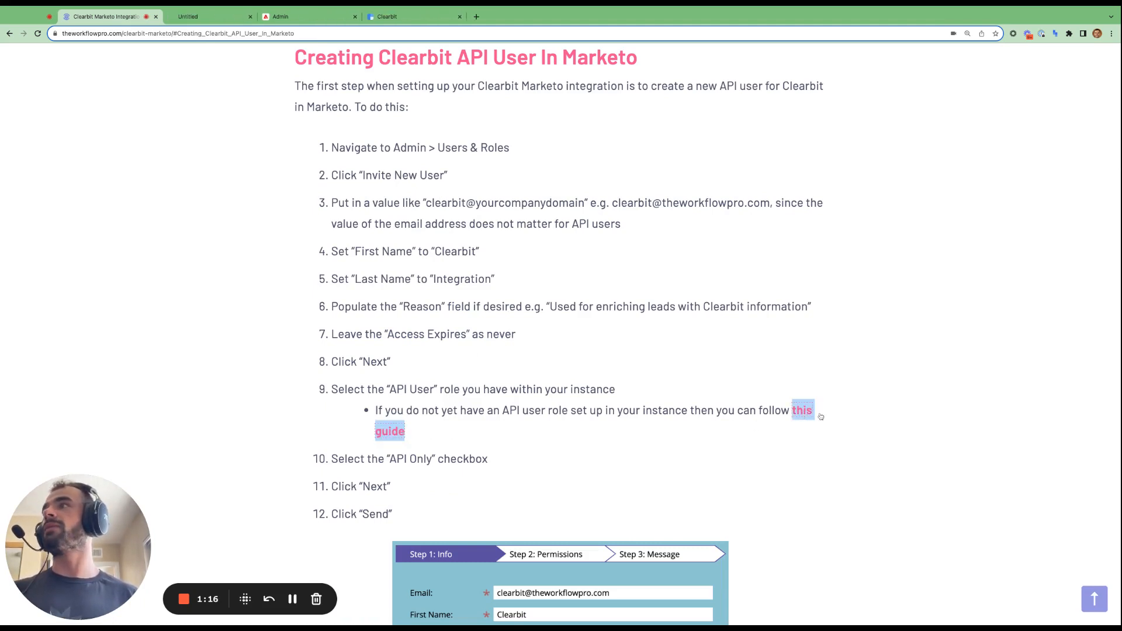
pyautogui.click(213, 16)
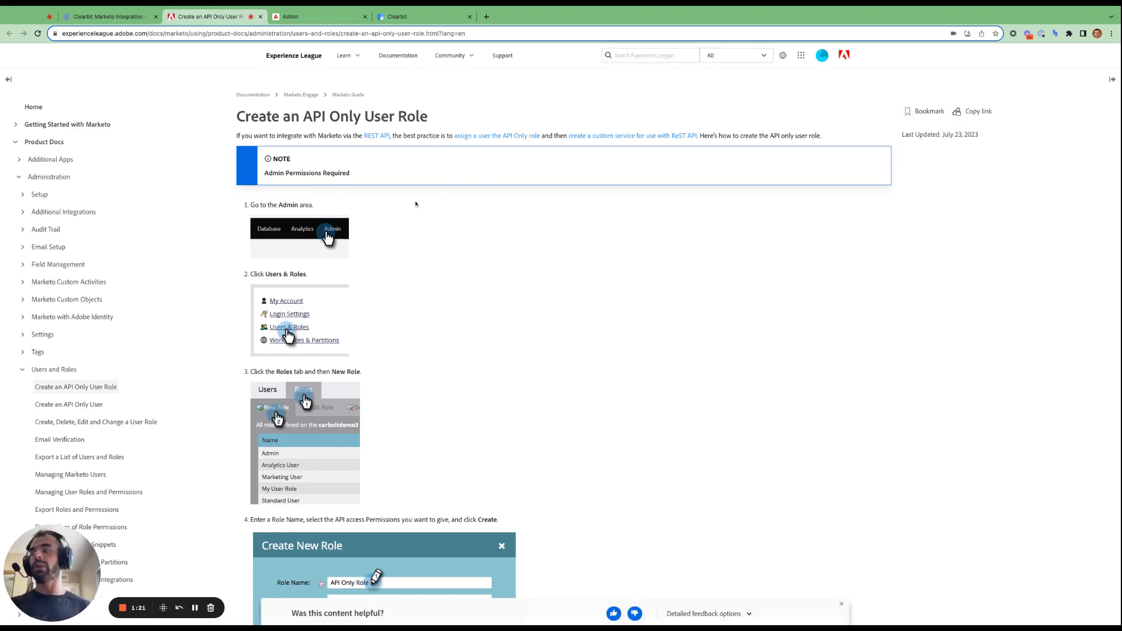
pyautogui.hotkey('ctrl', '+')
pyautogui.hotkey('ctrl', '+')
pyautogui.hotkey('ctrl', '+')
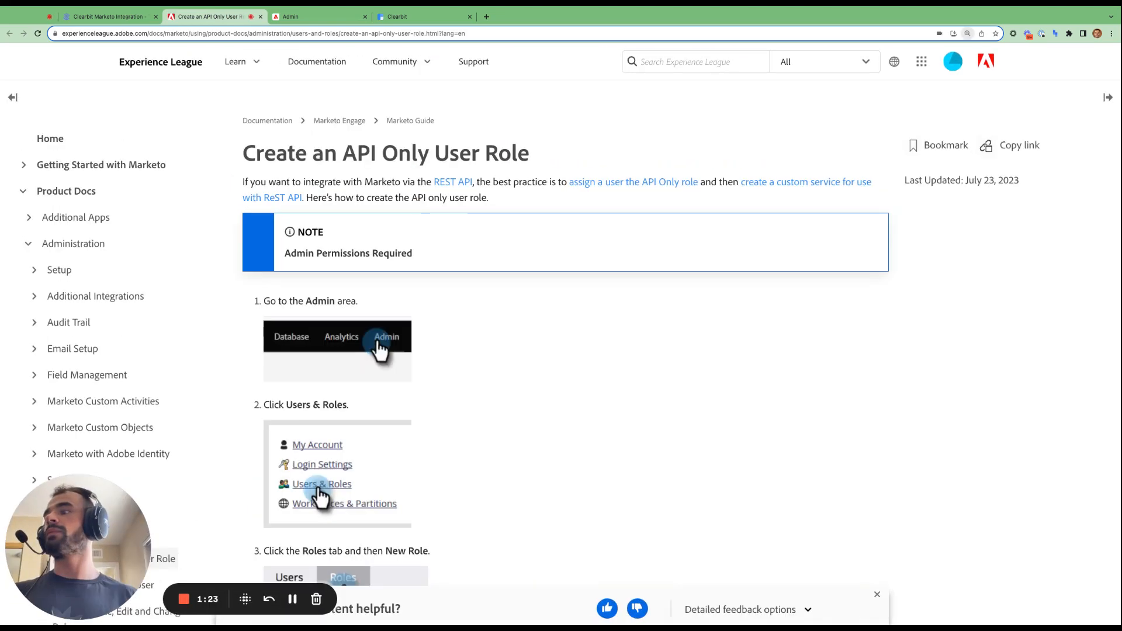
pyautogui.click(120, 16)
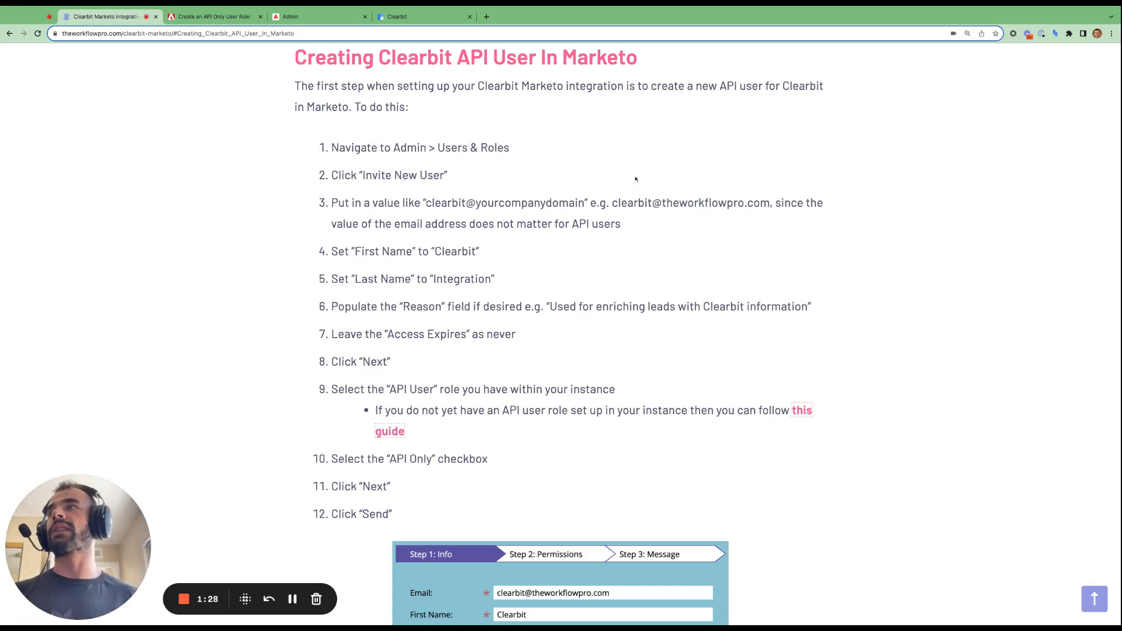
# - Give the invited Clearbit Integration user the API Role, make it API Only, and send the invitation
pyautogui.click(343, 17)
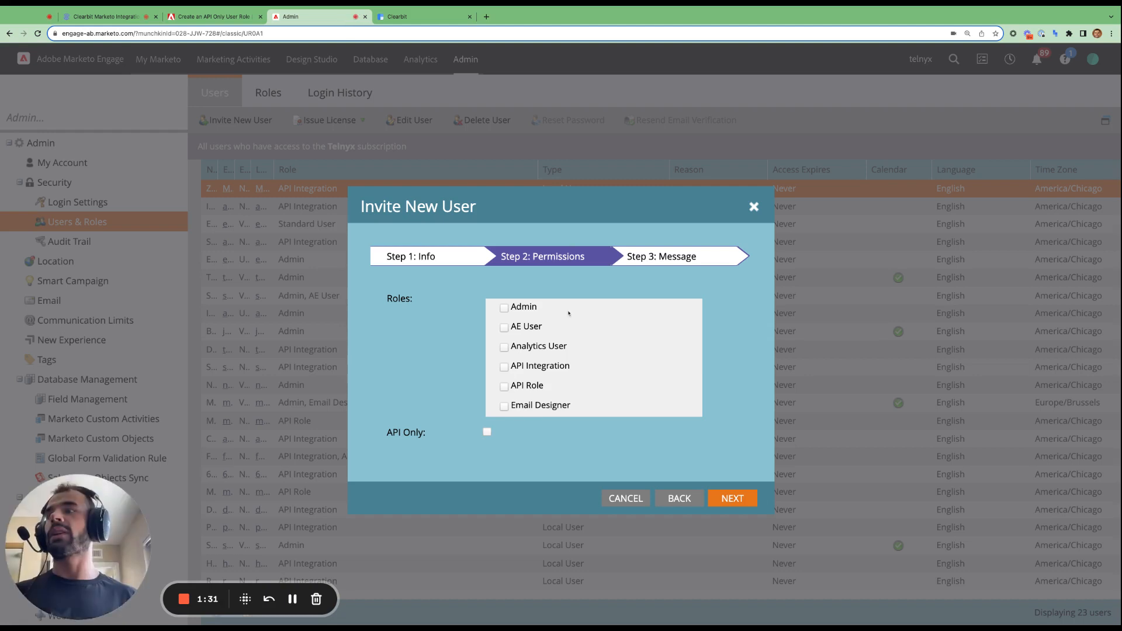
pyautogui.click(505, 387)
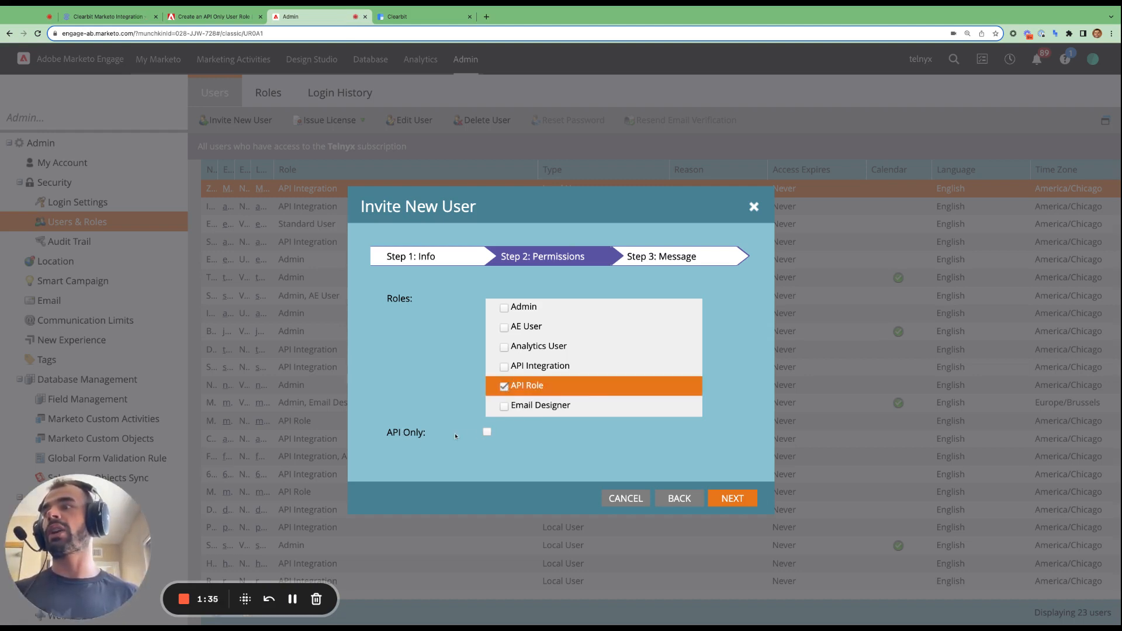
pyautogui.click(488, 434)
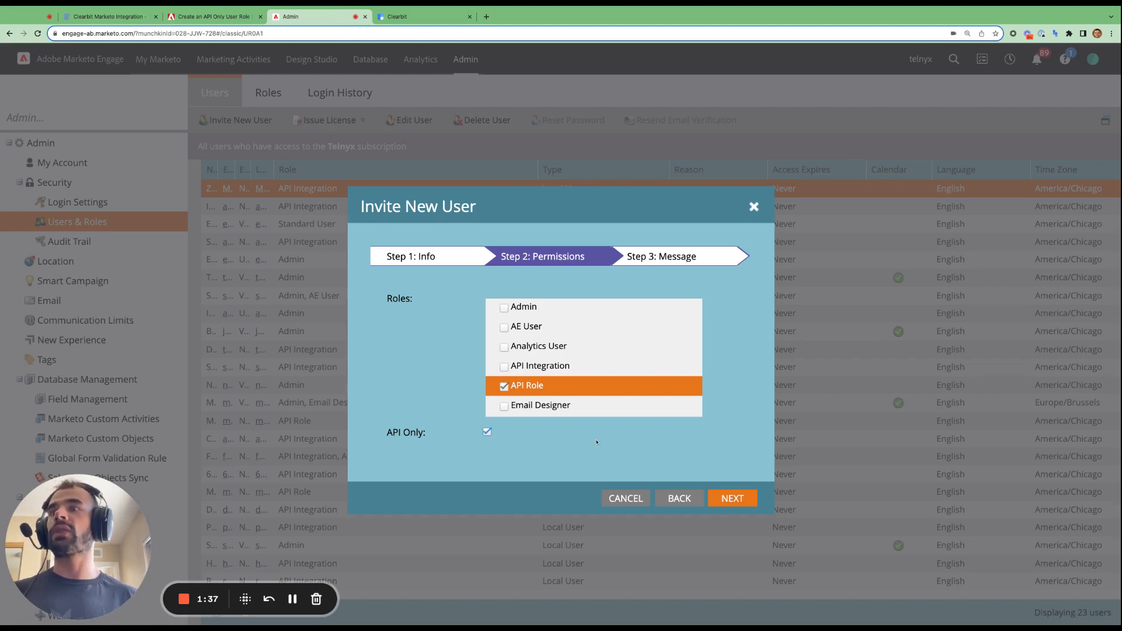
pyautogui.click(725, 499)
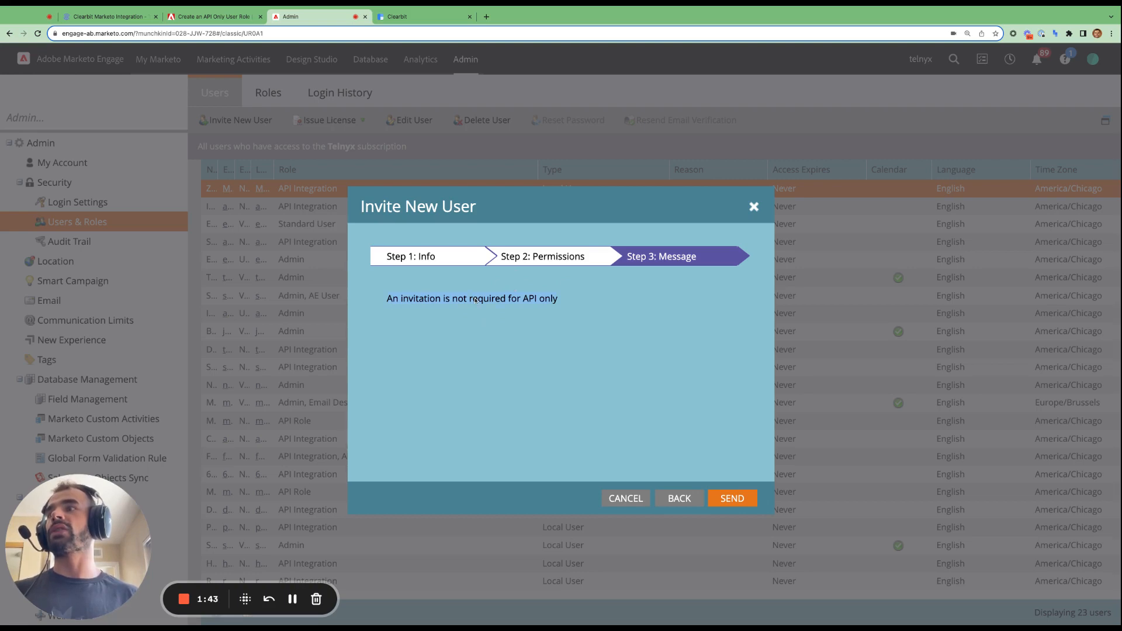
pyautogui.click(732, 498)
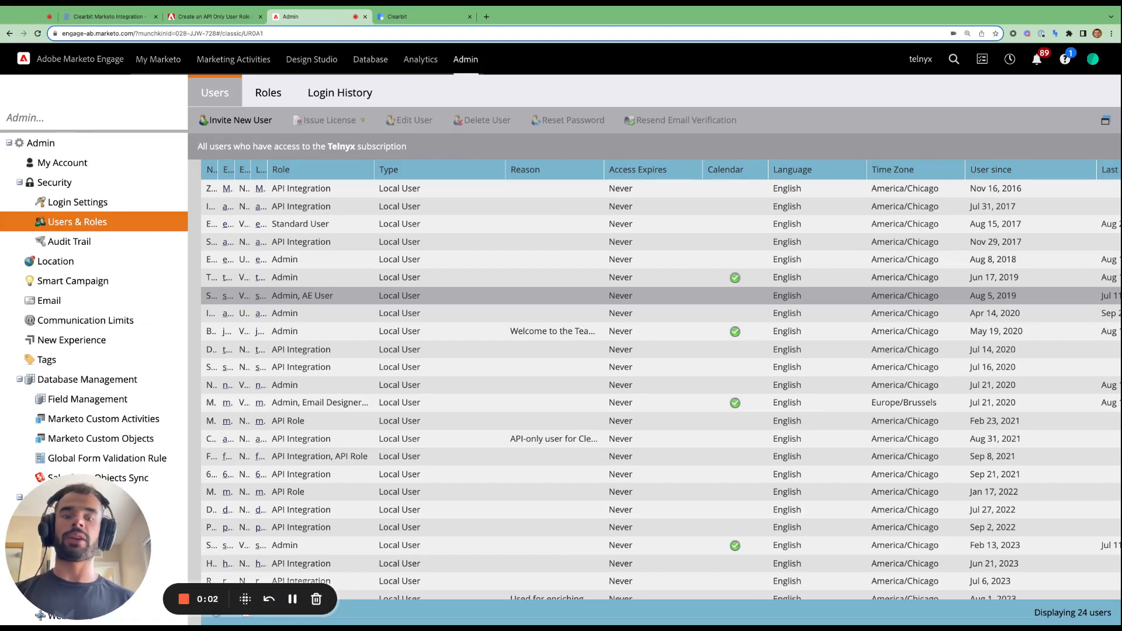
pyautogui.click(125, 17)
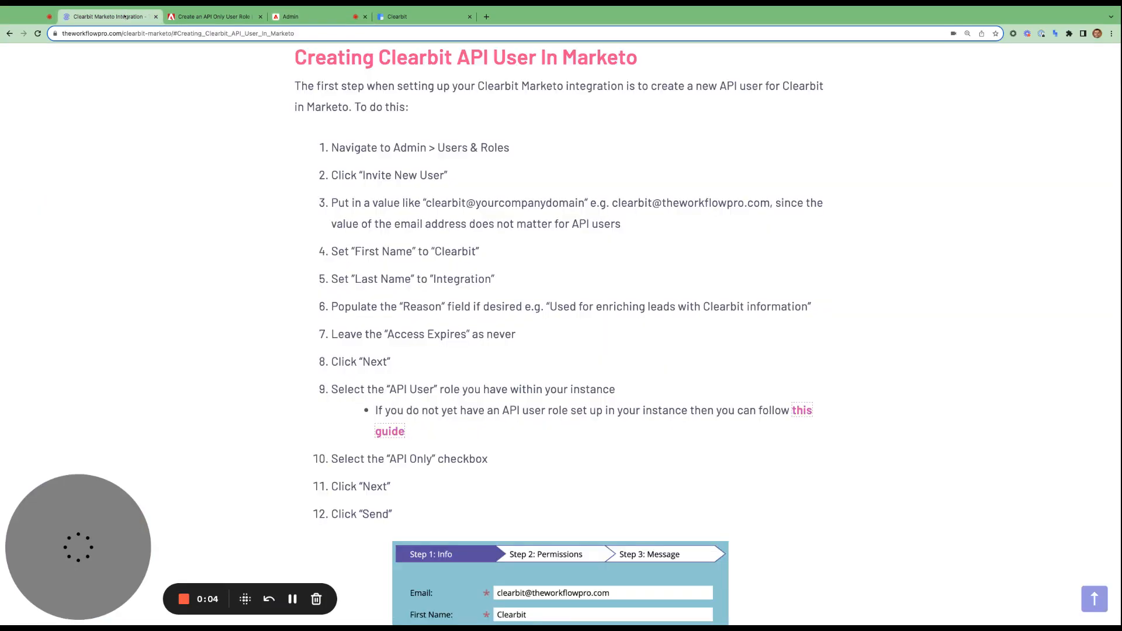
pyautogui.scroll(-8, 441, 247)
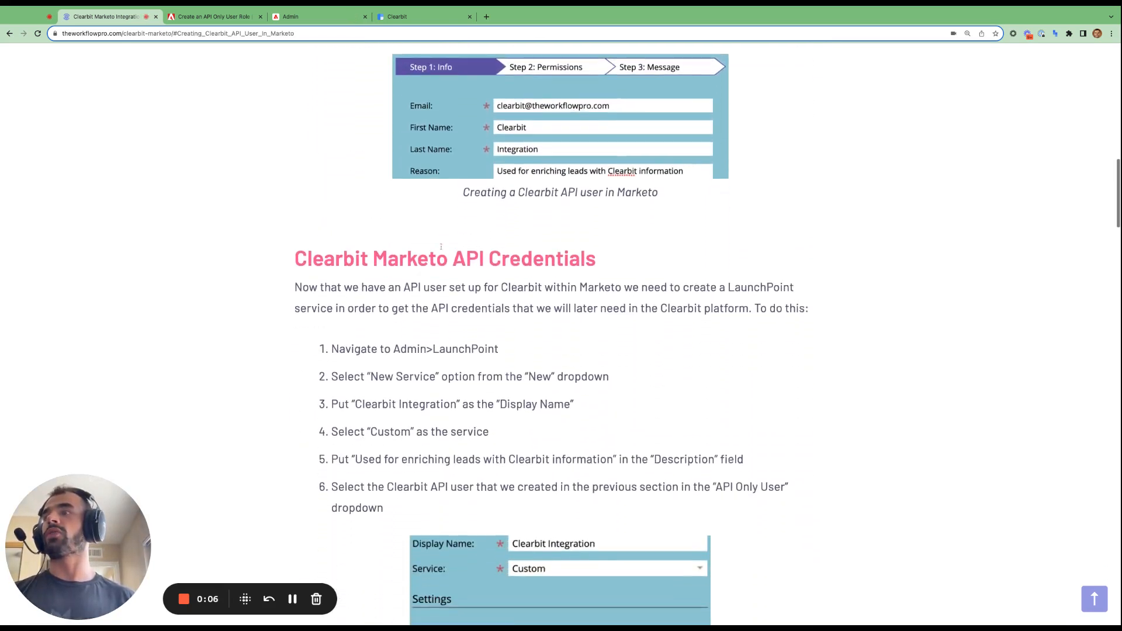
pyautogui.scroll(-1, 441, 246)
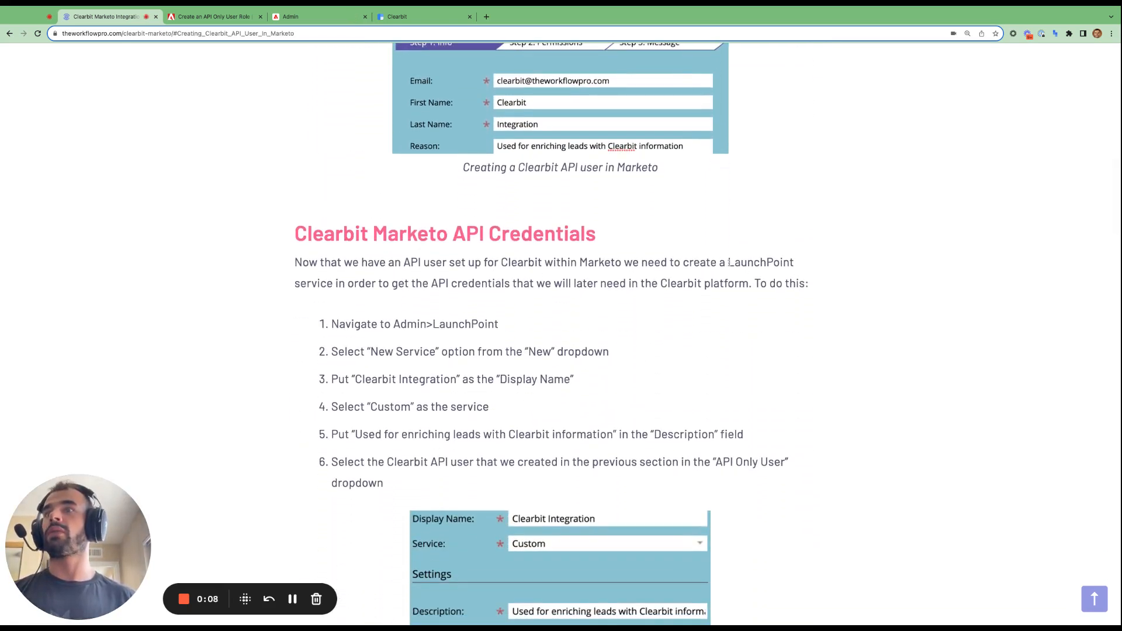
pyautogui.doubleClick(728, 263)
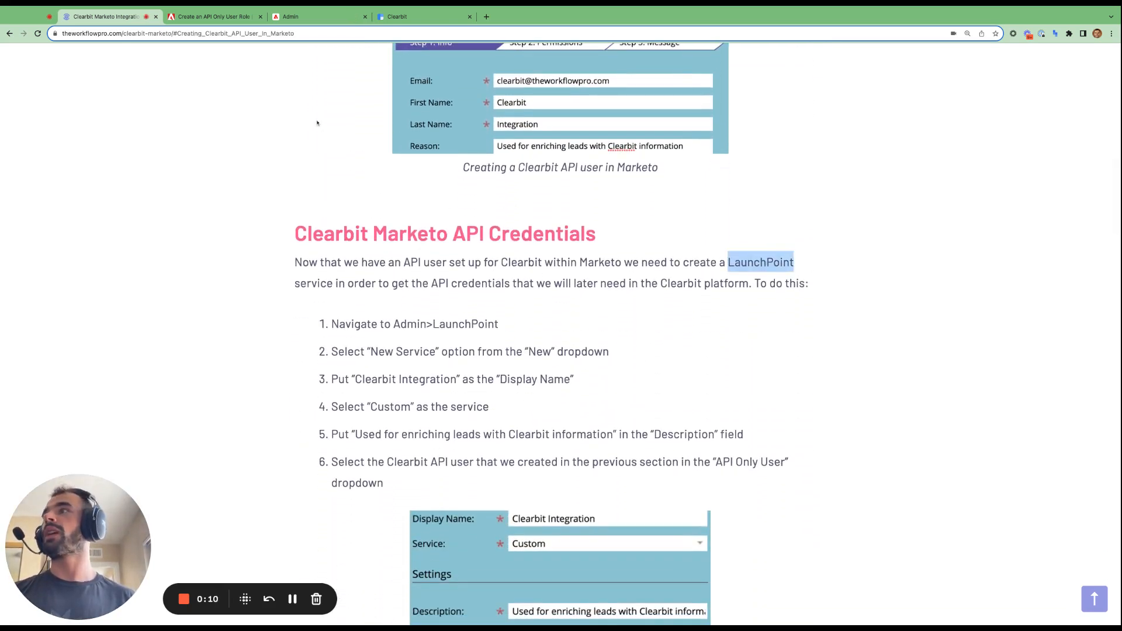
pyautogui.click(316, 16)
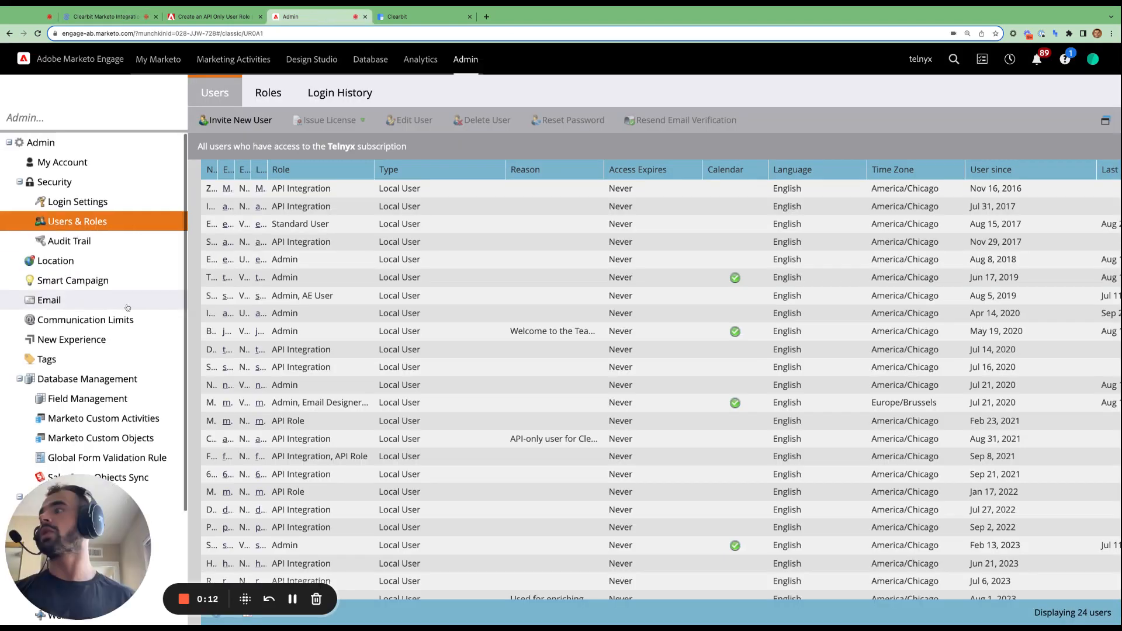
# - Start a new LaunchPoint service named 'Clearbit Test' with service type Custom
pyautogui.scroll(-3, 127, 308)
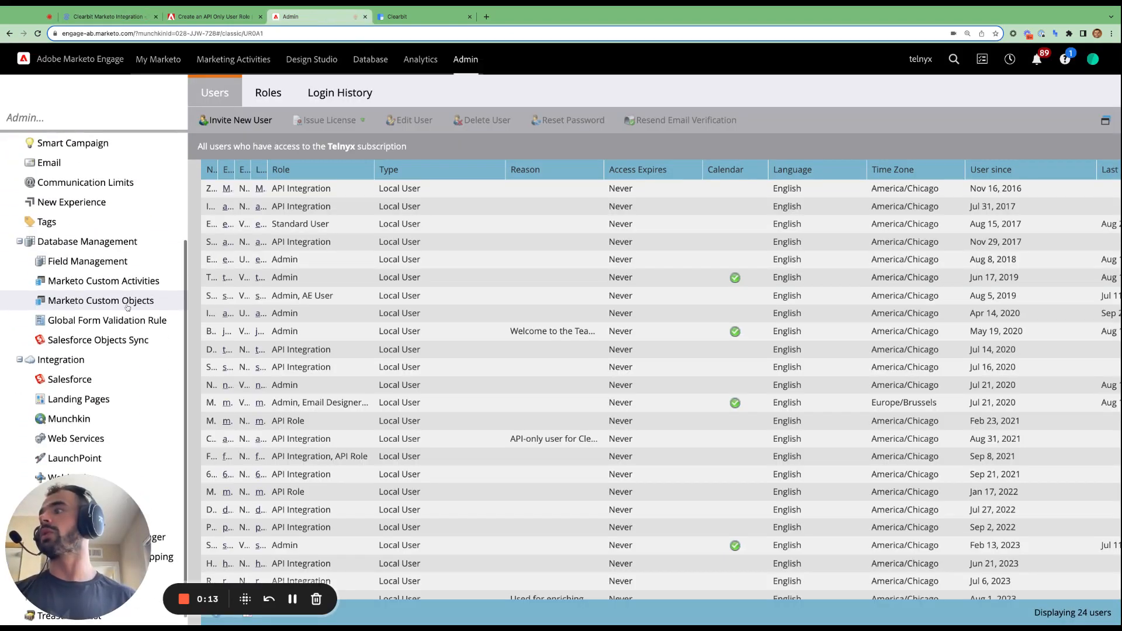
pyautogui.click(92, 460)
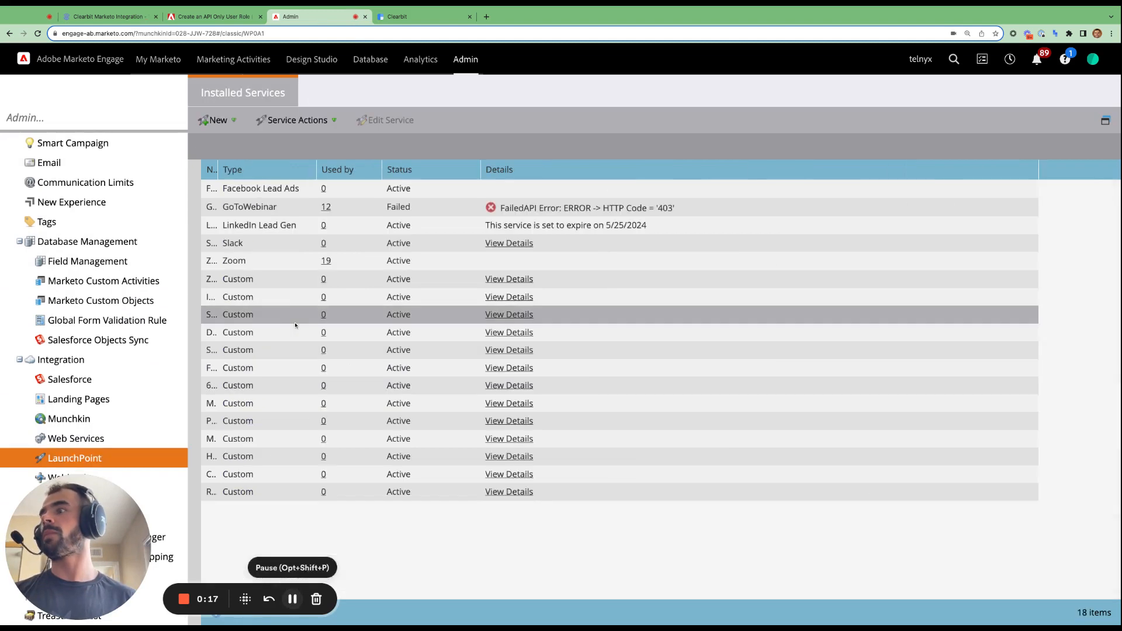
pyautogui.click(234, 122)
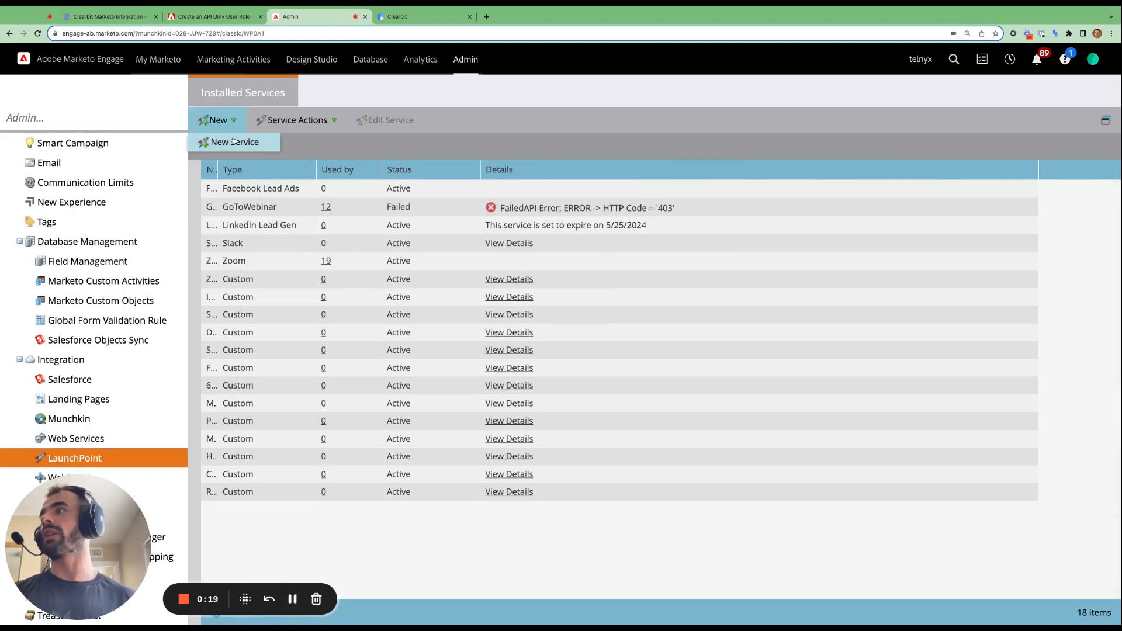
pyautogui.click(233, 143)
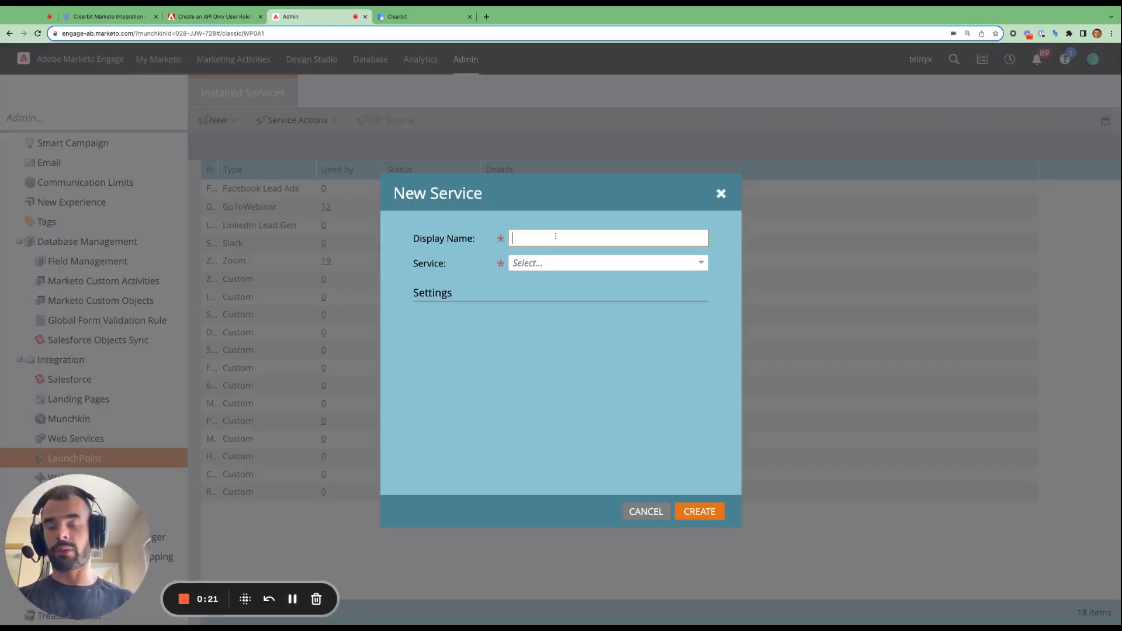
pyautogui.write('Clearbit Test')
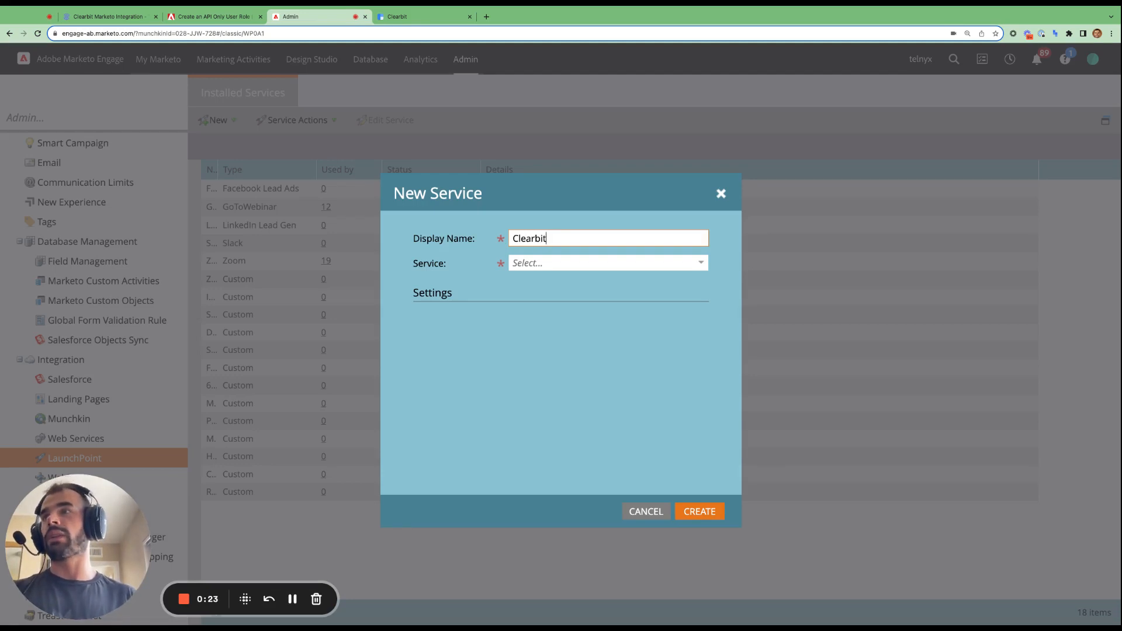
pyautogui.click(700, 262)
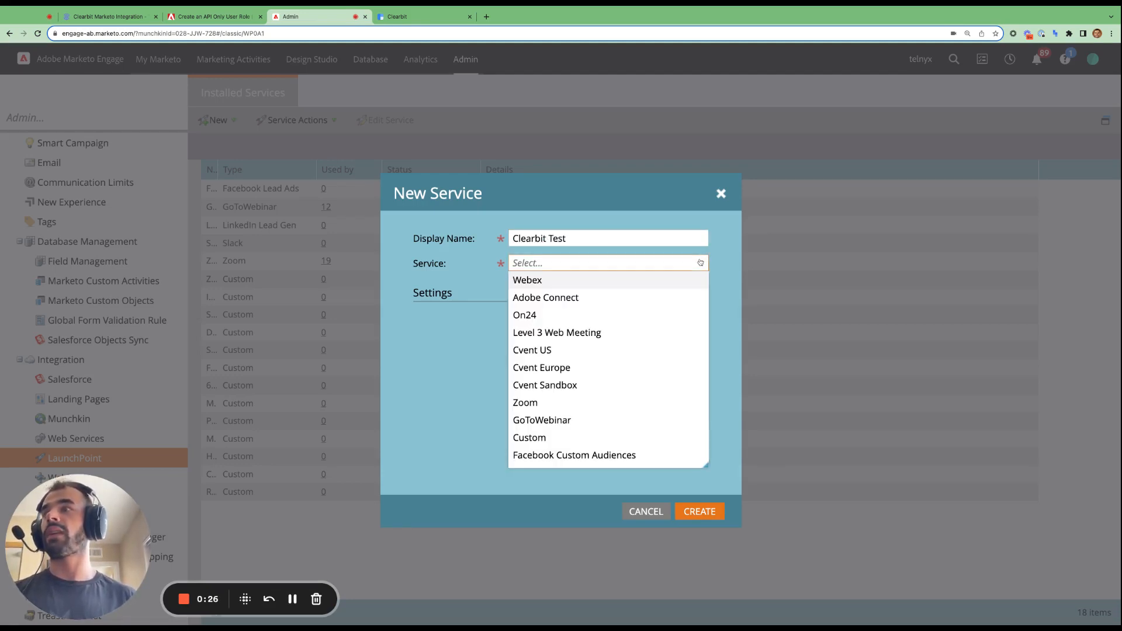
pyautogui.click(553, 438)
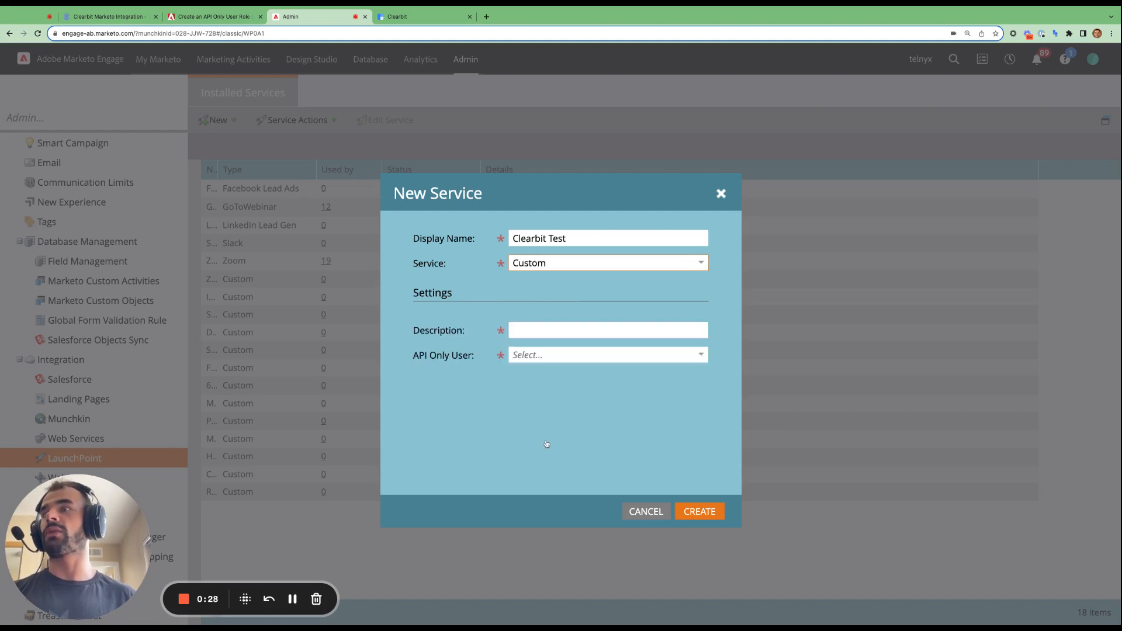
# - Describe it as 'Used for enriching leads with Clearbit information', assign the Clearbit API-only user, and create it
pyautogui.click(561, 330)
pyautogui.write('Used ')
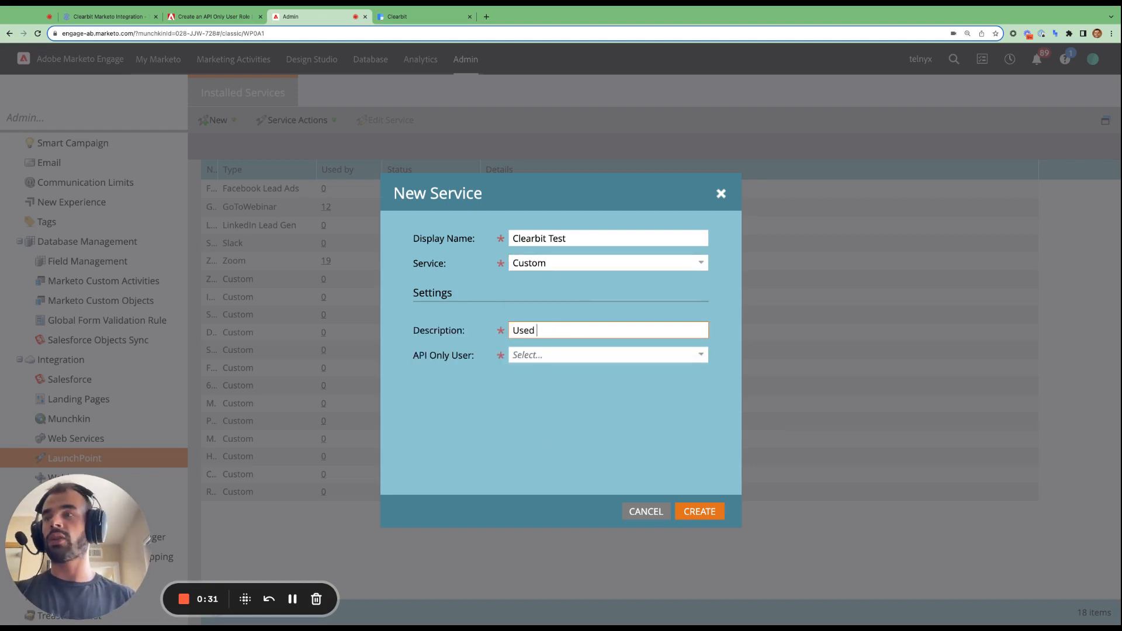
pyautogui.write('for enri')
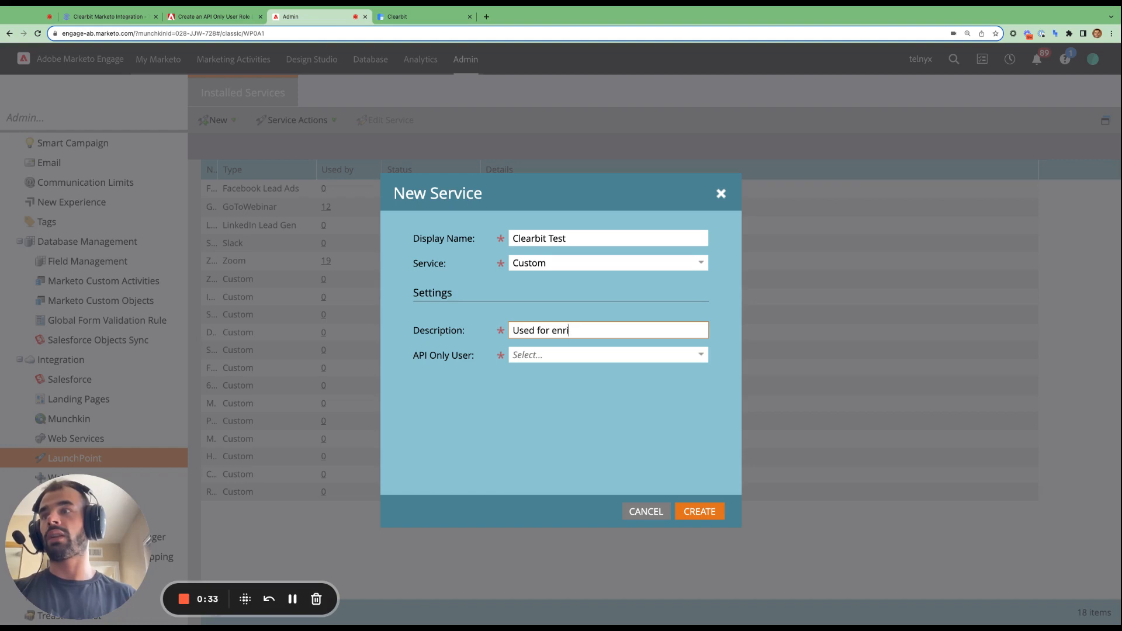
pyautogui.write('ching leads wit')
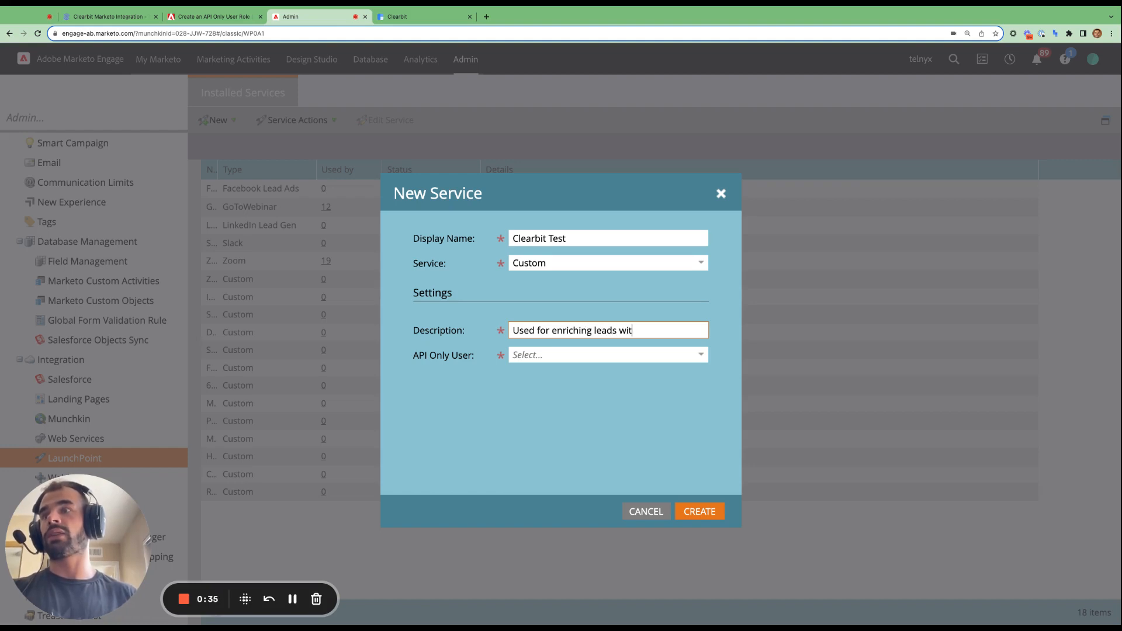
pyautogui.write('h Clearbit inf')
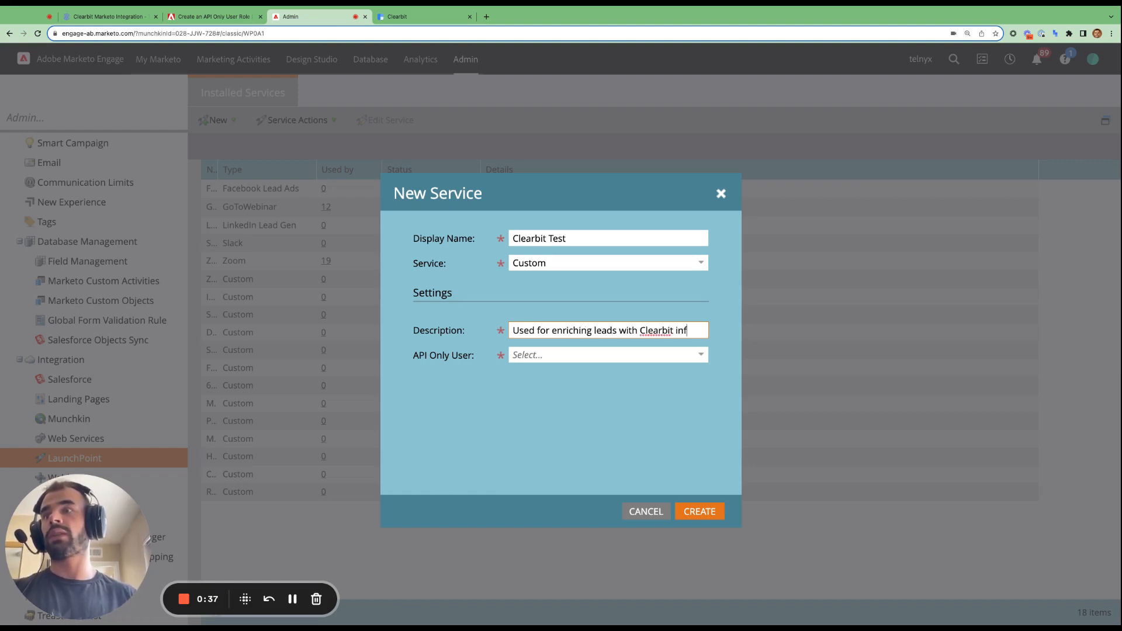
pyautogui.write('ormation')
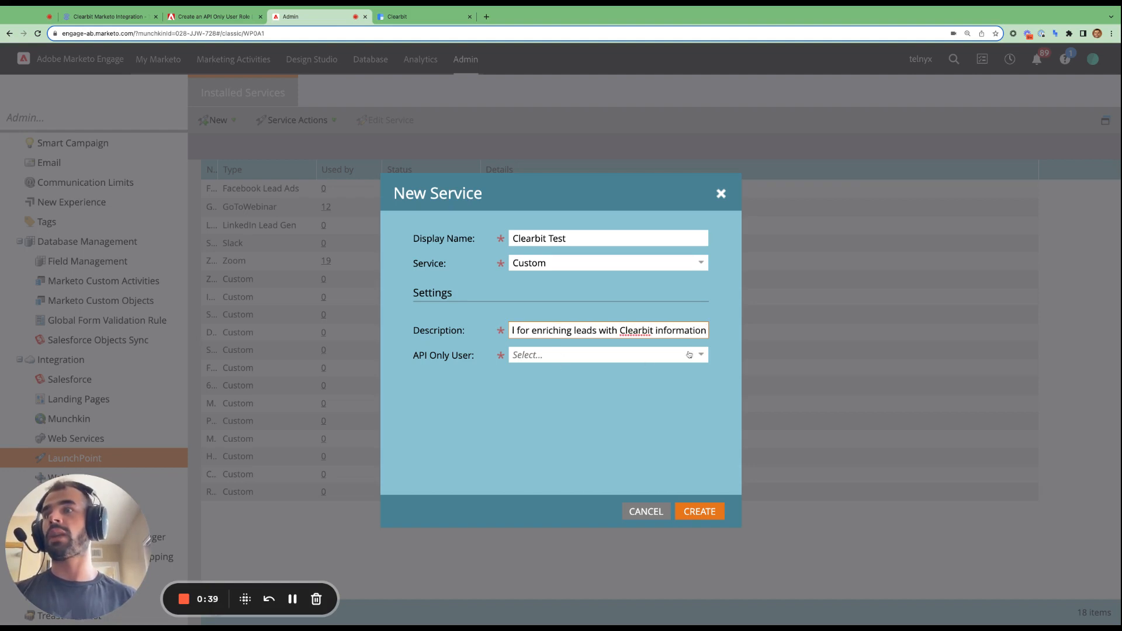
pyautogui.click(689, 354)
pyautogui.scroll(-2, 576, 467)
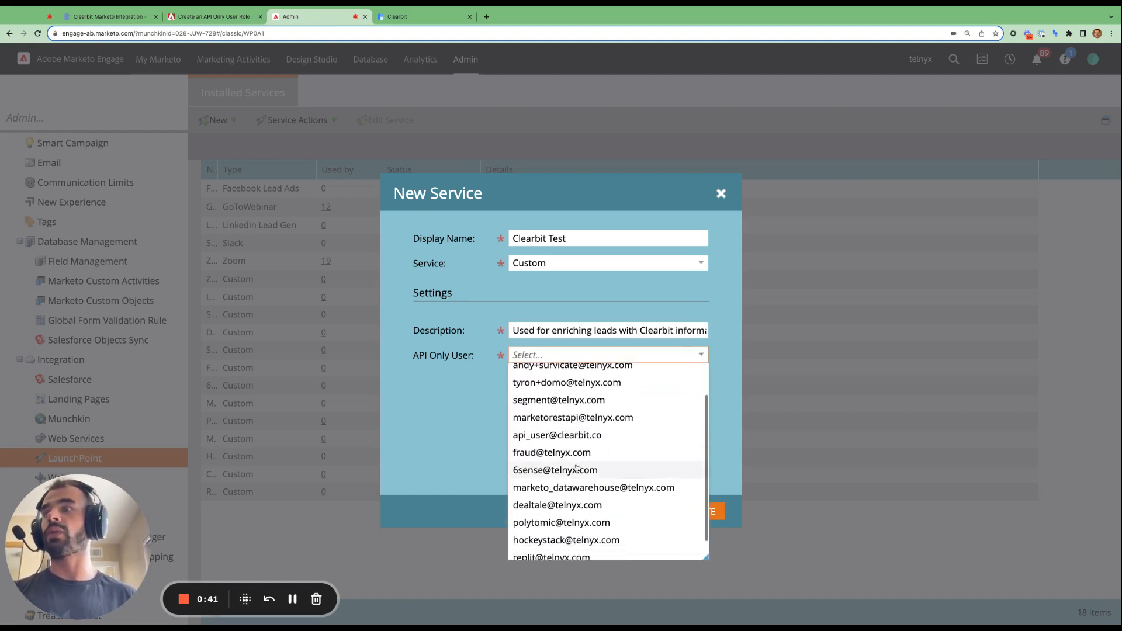
pyautogui.scroll(-1, 577, 468)
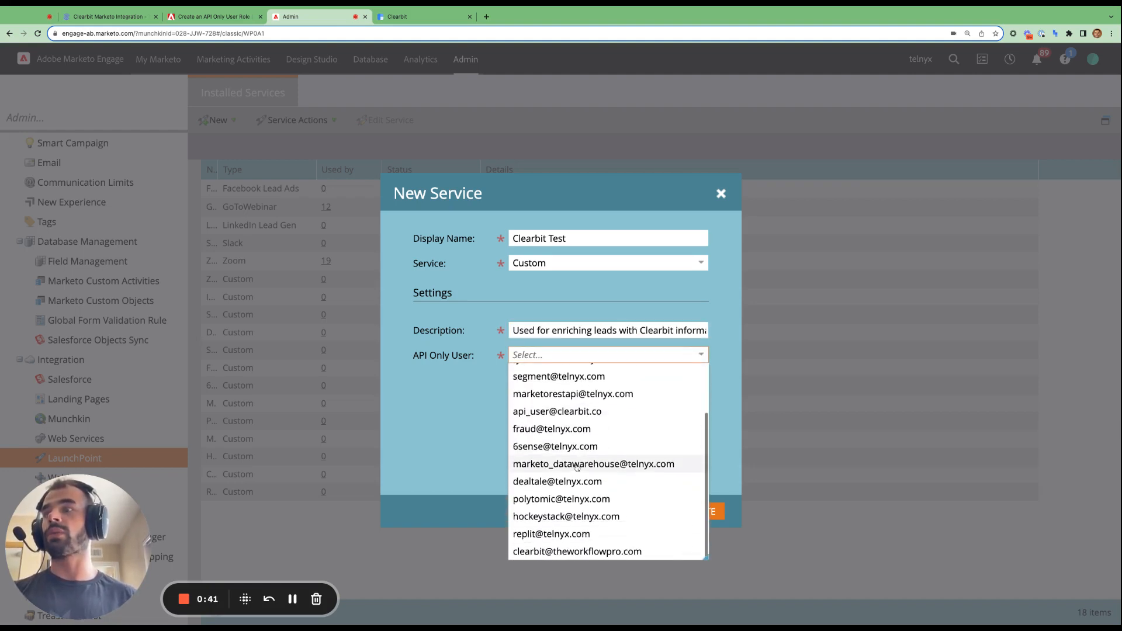
pyautogui.click(575, 552)
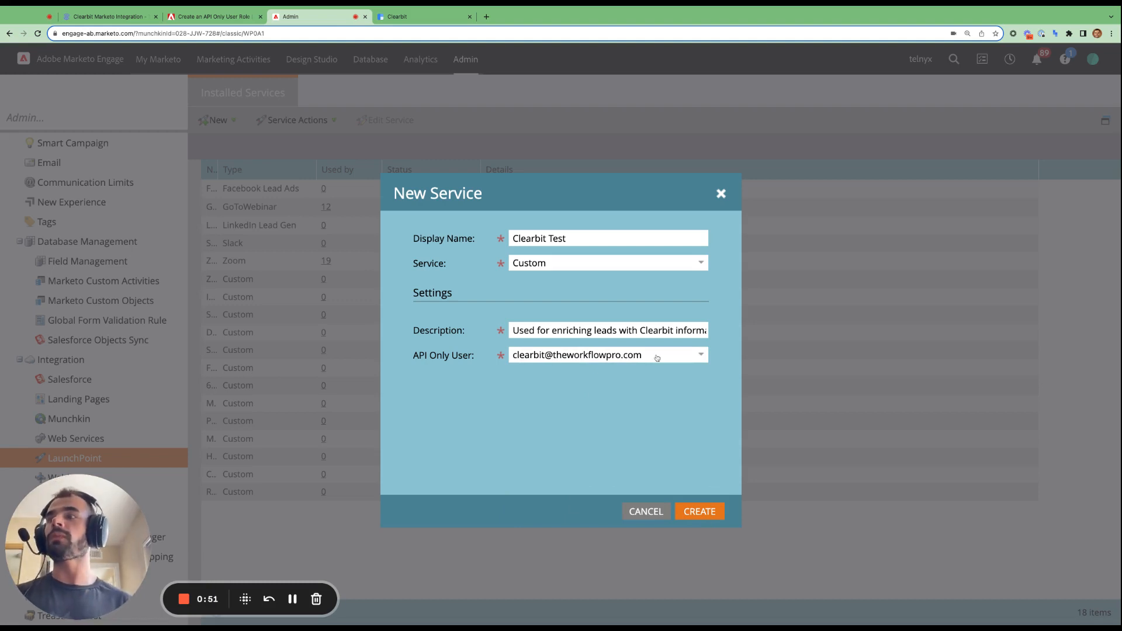
pyautogui.click(699, 511)
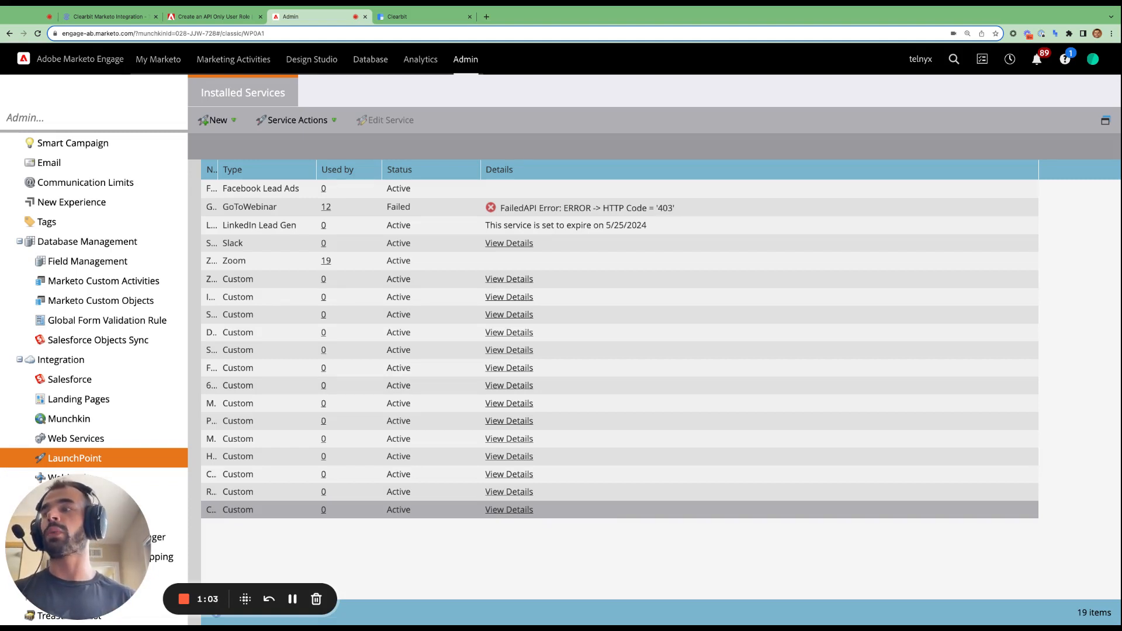
pyautogui.click(509, 510)
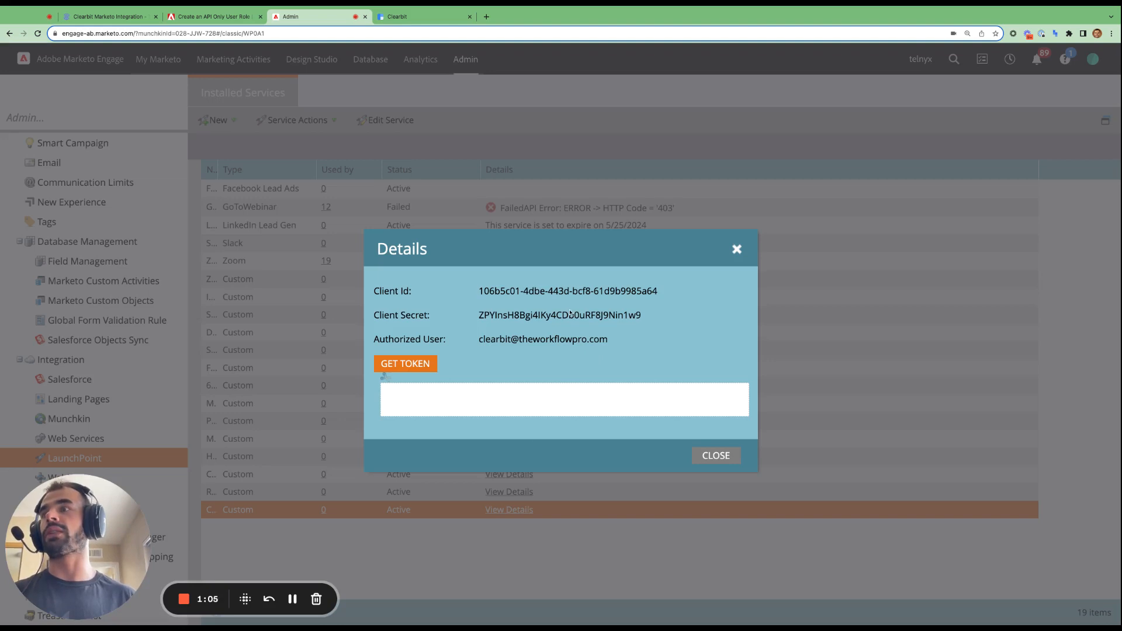
pyautogui.tripleClick(486, 292)
pyautogui.hotkey('ctrl', 'c')
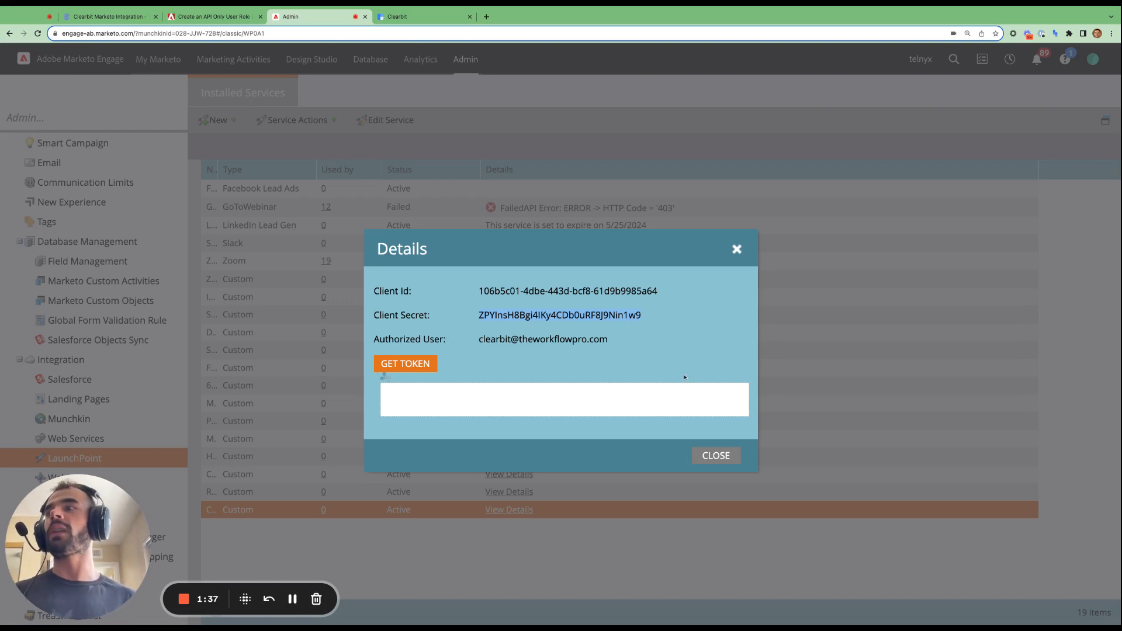
pyautogui.click(710, 456)
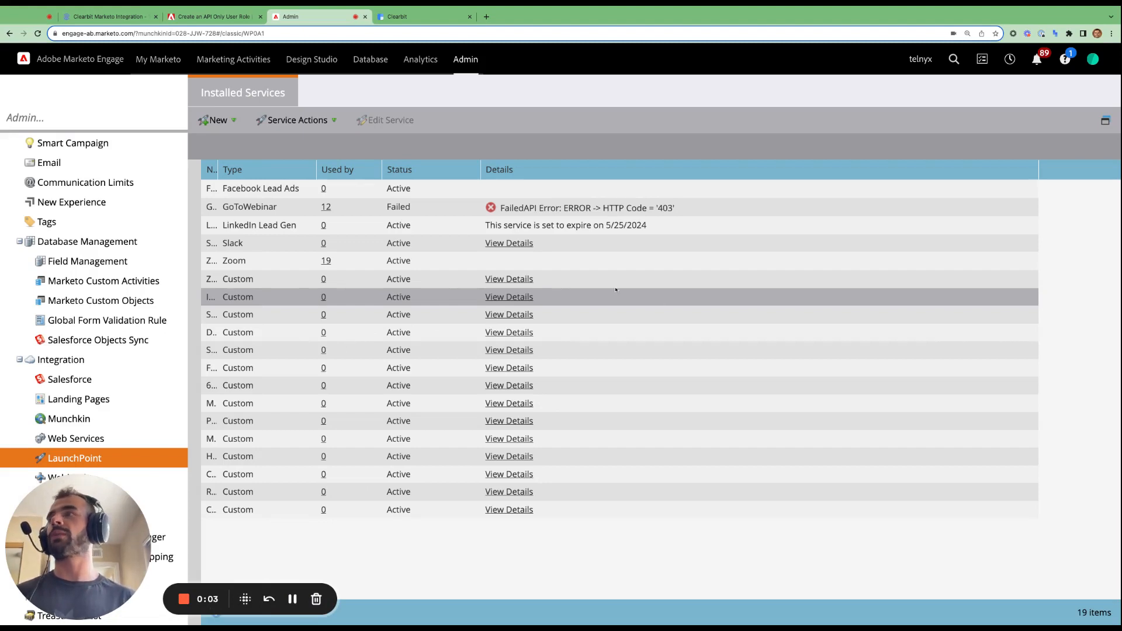
# - Begin Clearbit's Marketo integration setup and paste the Clearbit Test service's Client ID
pyautogui.click(433, 18)
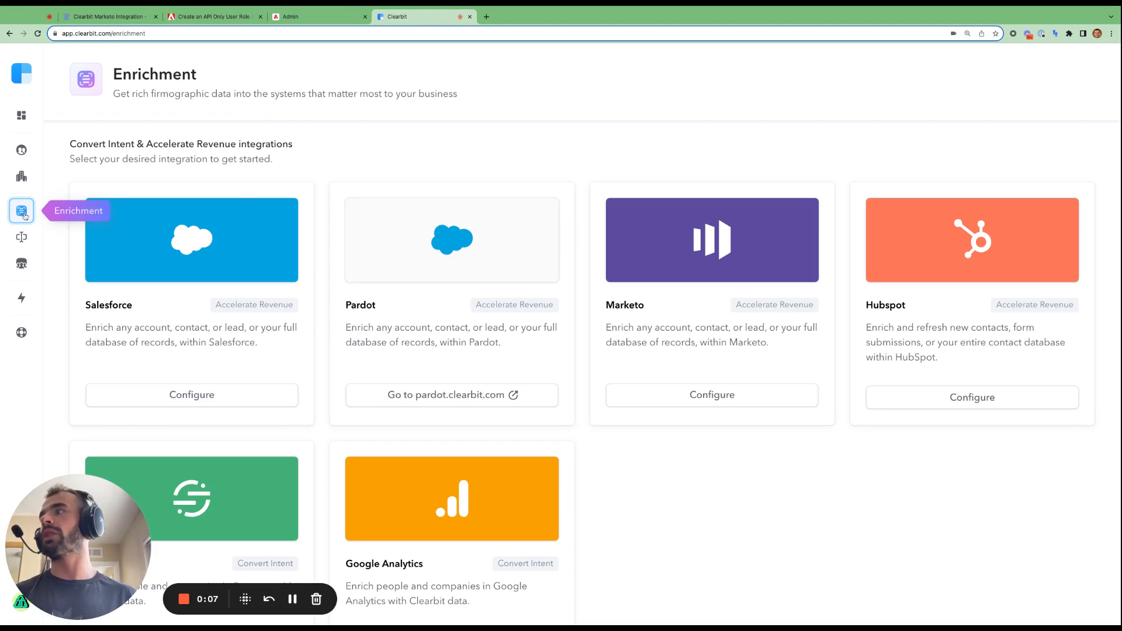
pyautogui.click(675, 396)
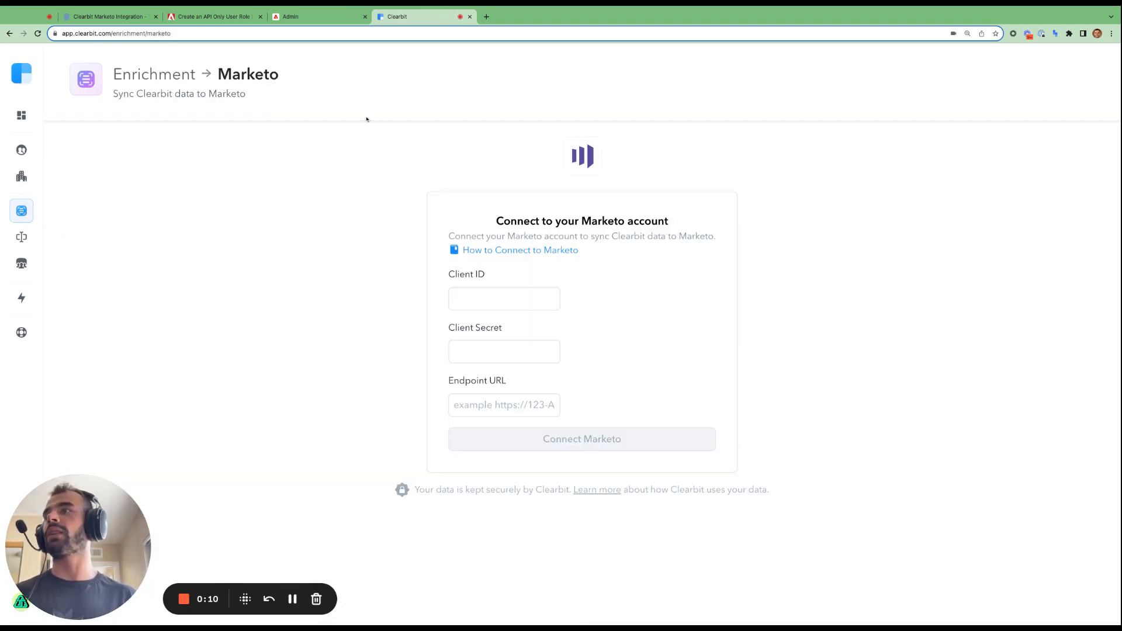
pyautogui.click(316, 17)
pyautogui.click(526, 510)
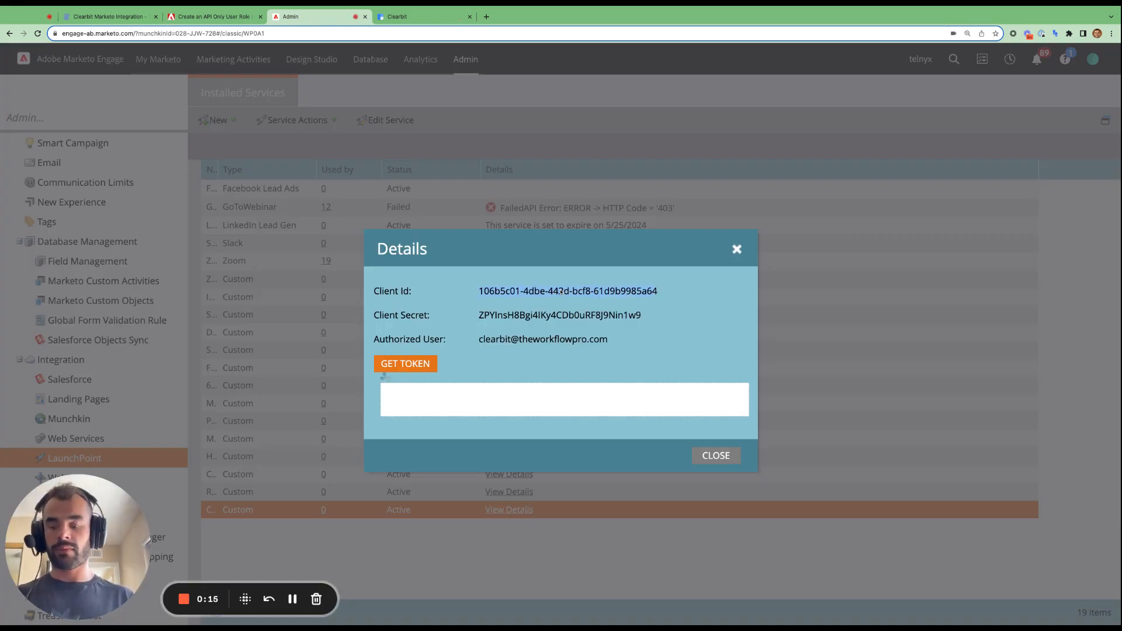
pyautogui.click(401, 15)
pyautogui.click(493, 302)
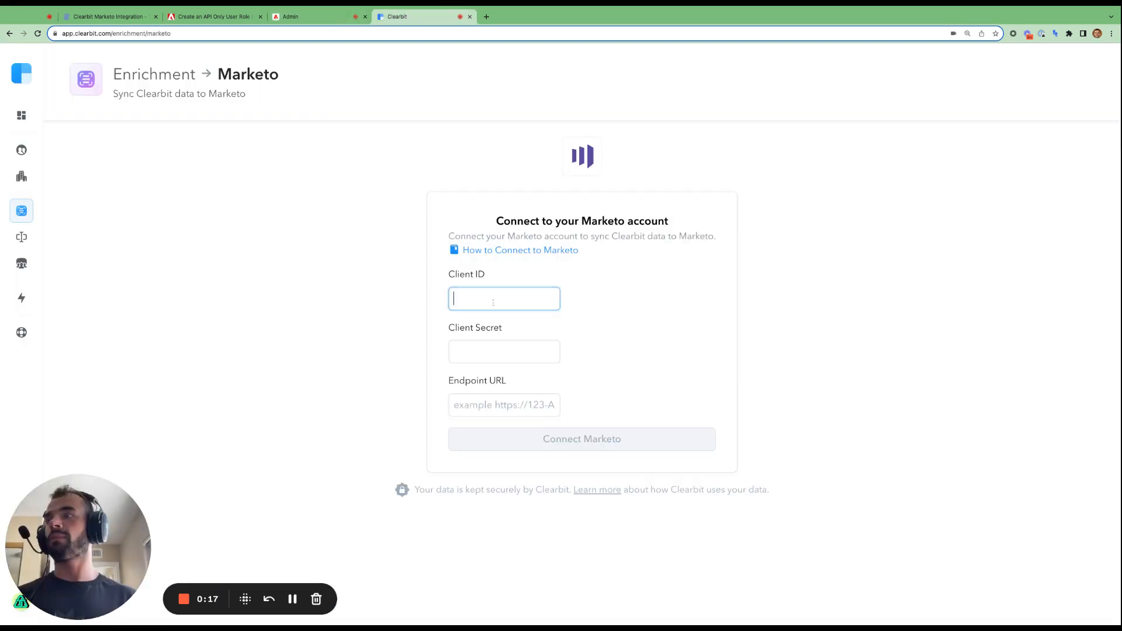
pyautogui.hotkey('ctrl', 'v')
pyautogui.click(613, 287)
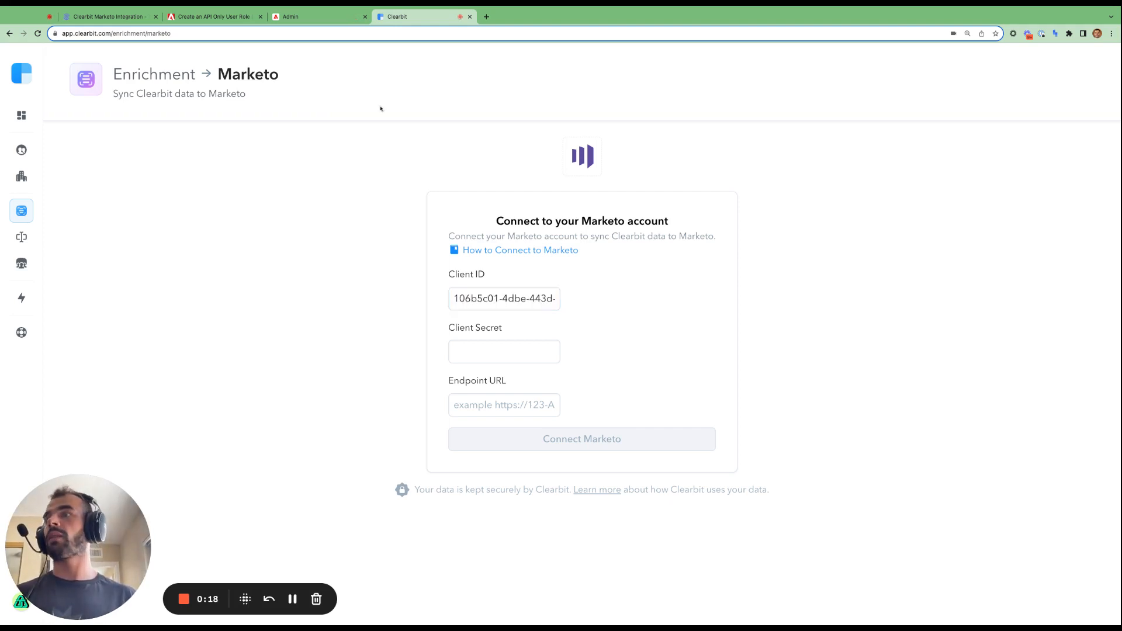
# - Paste the service's Client Secret into Clearbit, then close Marketo's credential details
pyautogui.click(316, 16)
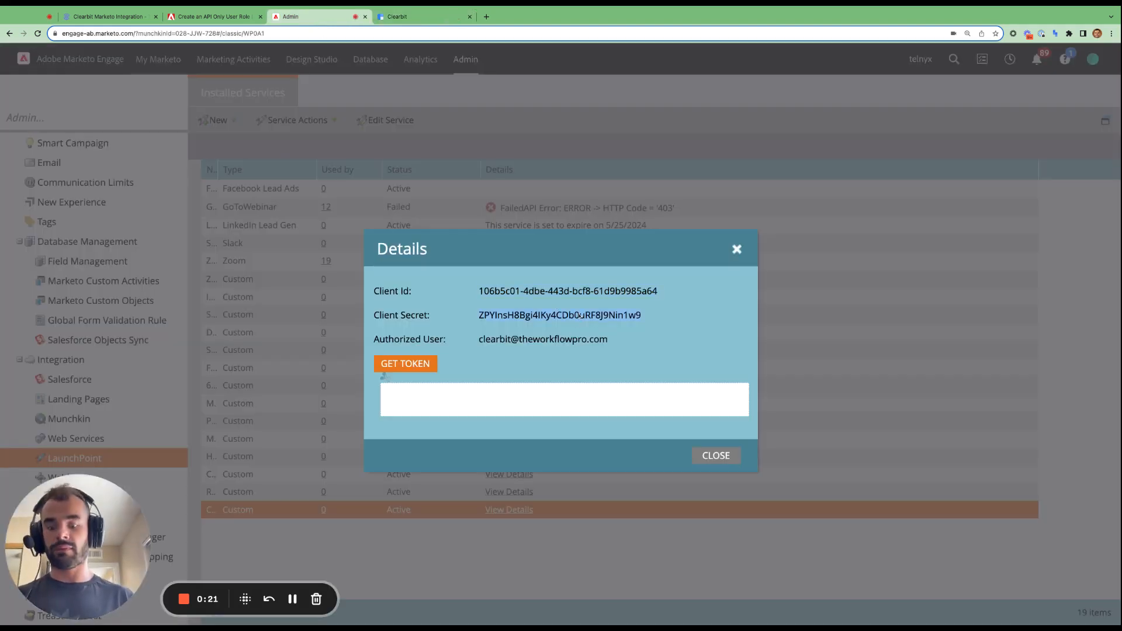
pyautogui.click(420, 16)
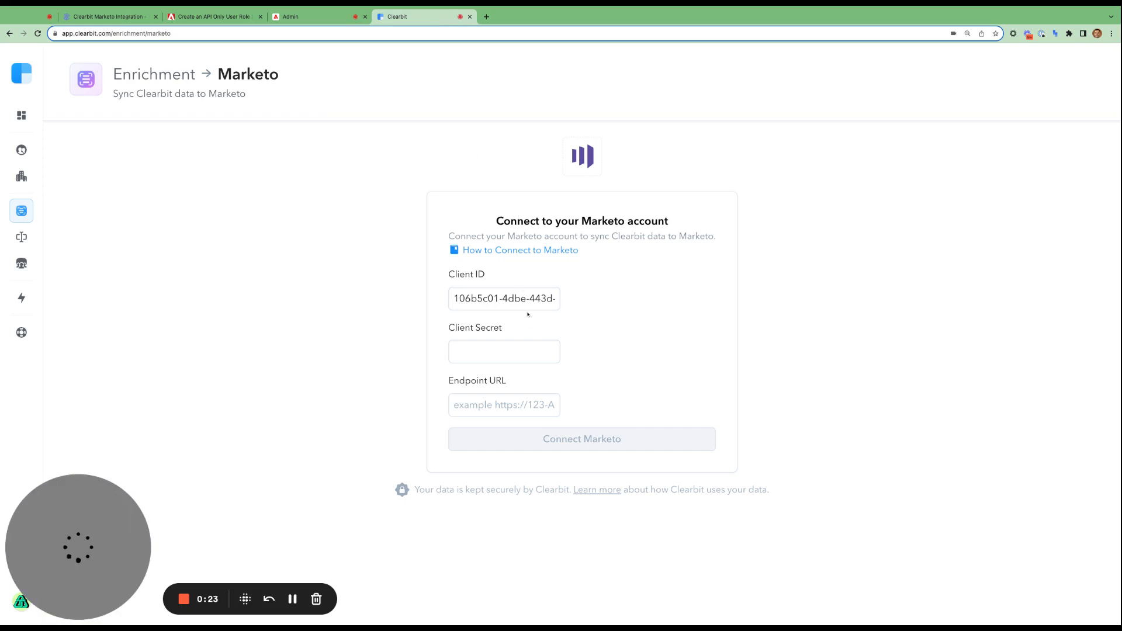
pyautogui.click(538, 344)
pyautogui.hotkey('ctrl', 'v')
pyautogui.click(586, 306)
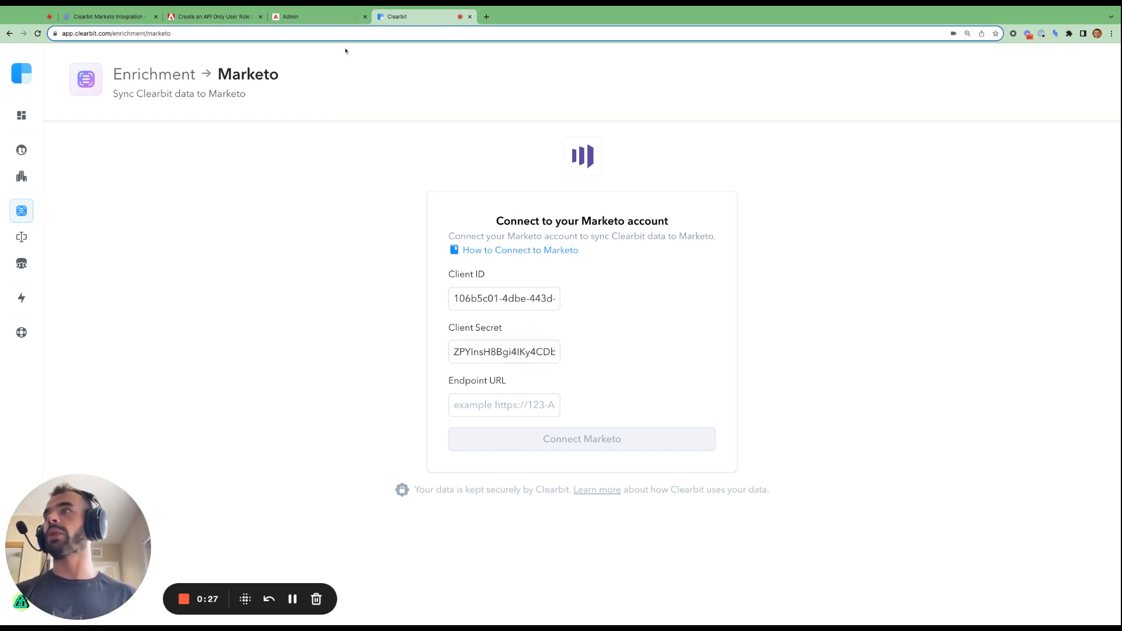
pyautogui.click(345, 16)
pyautogui.moveTo(108, 503); pyautogui.dragTo(310, 493)
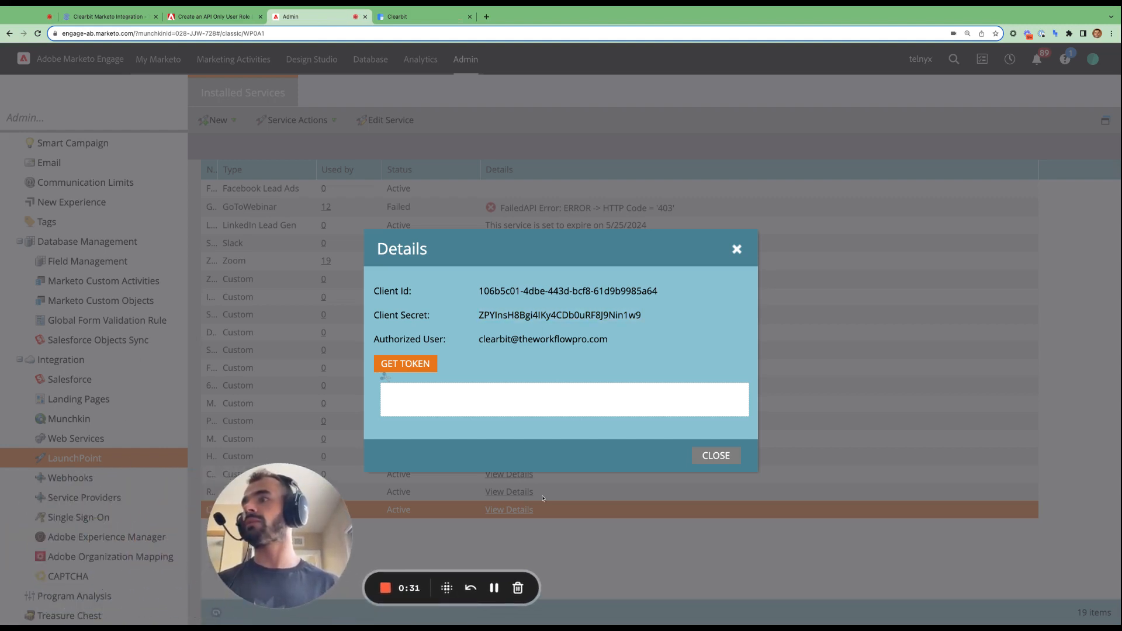
pyautogui.click(726, 458)
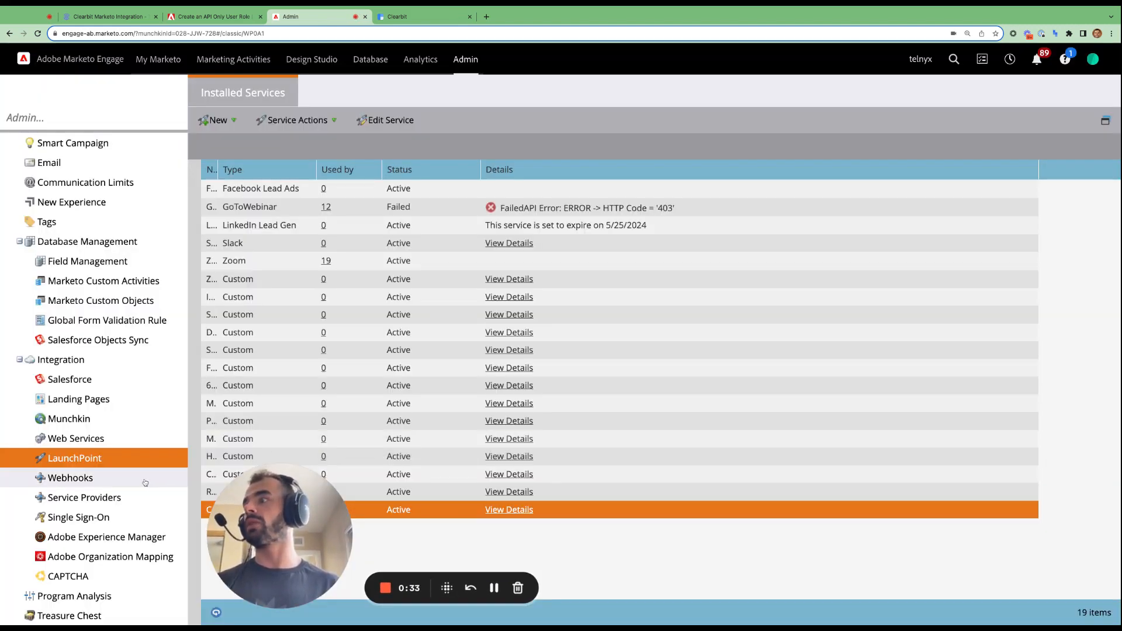
# - Copy the REST API endpoint from Marketo's Web Services into Clearbit's Endpoint URL and connect Marketo
pyautogui.click(157, 439)
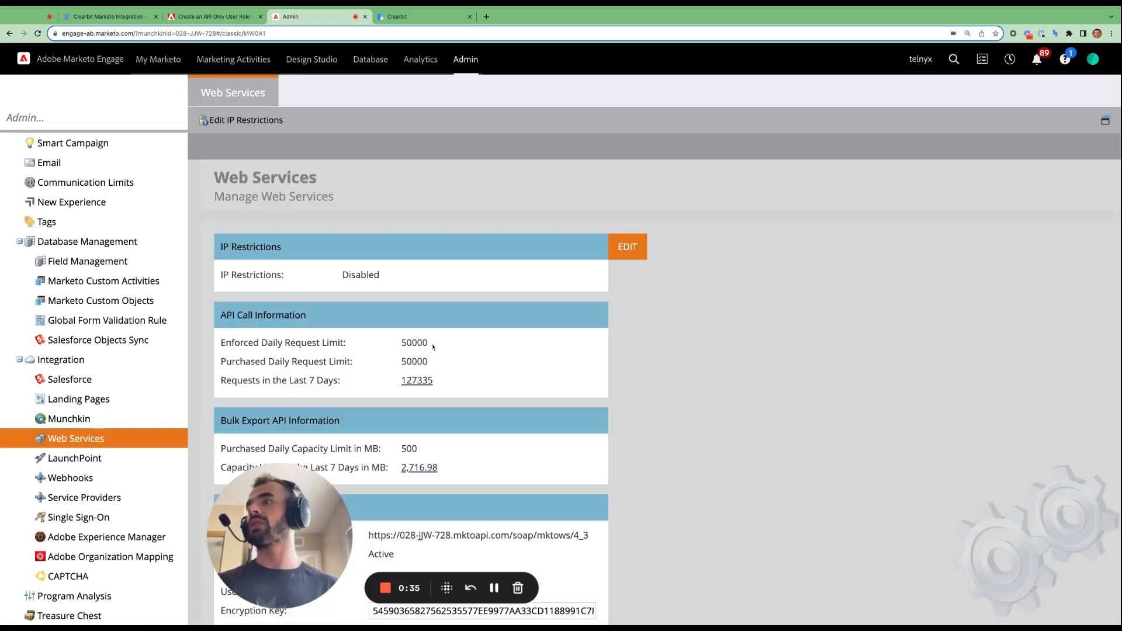
pyautogui.scroll(-3, 315, 433)
pyautogui.moveTo(296, 507); pyautogui.dragTo(296, 506)
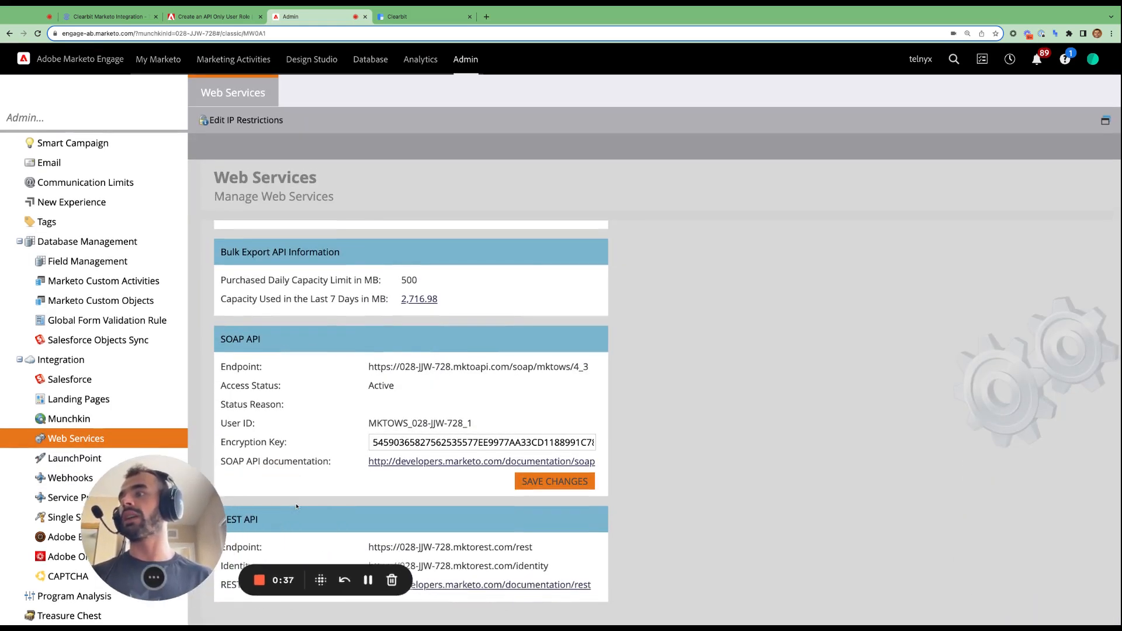
pyautogui.tripleClick(429, 548)
pyautogui.hotkey('ctrl', 'c')
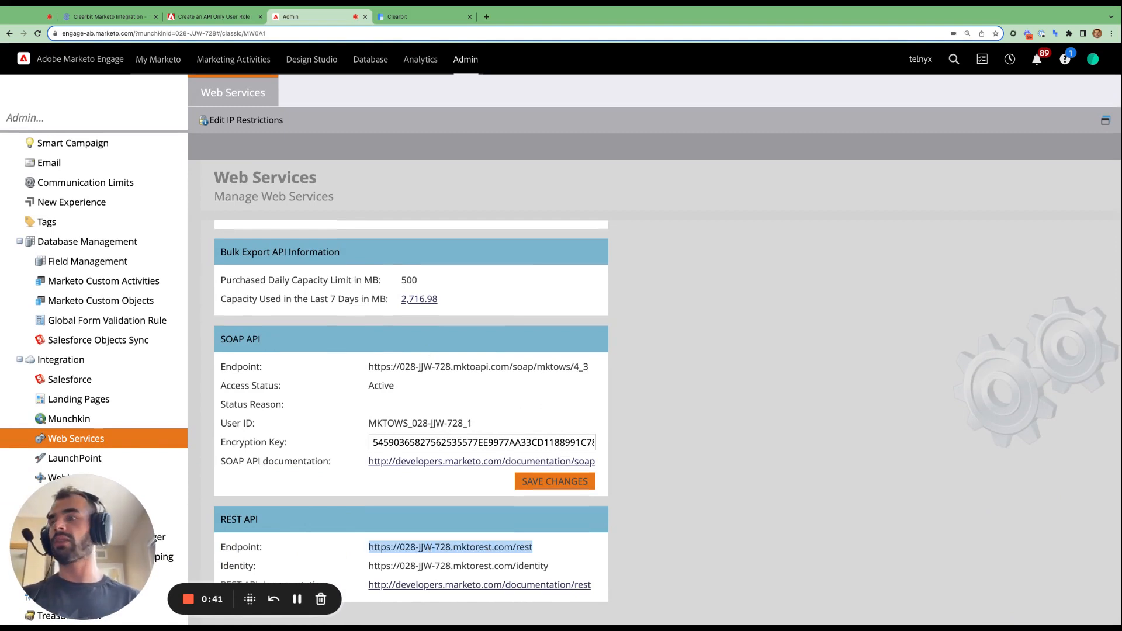
pyautogui.click(422, 16)
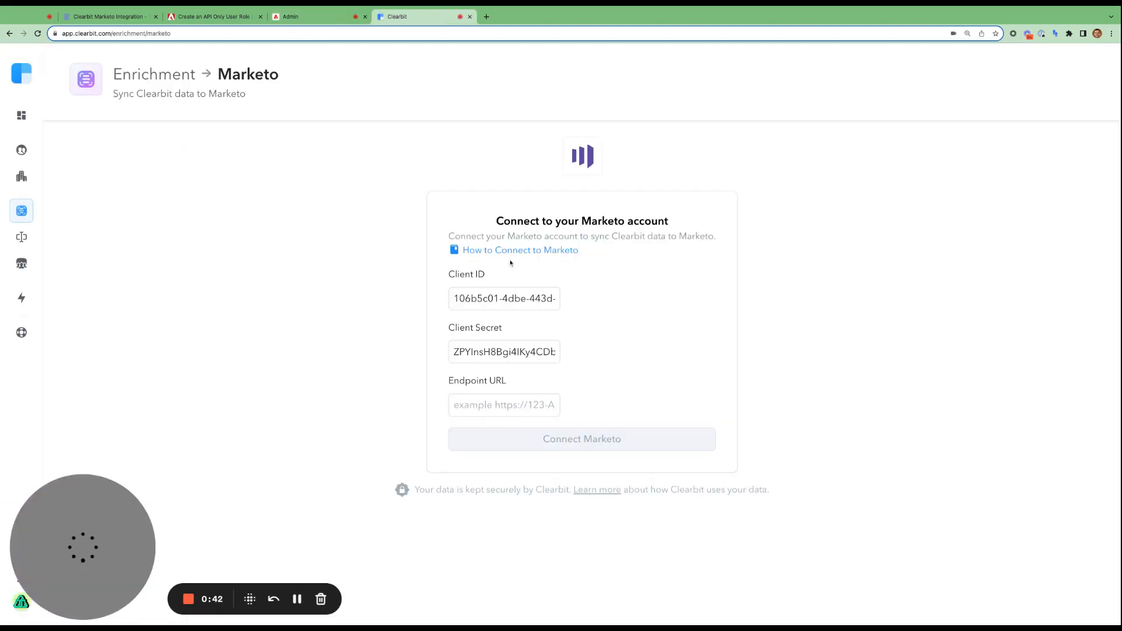
pyautogui.click(520, 397)
pyautogui.hotkey('ctrl', 'v')
pyautogui.click(627, 383)
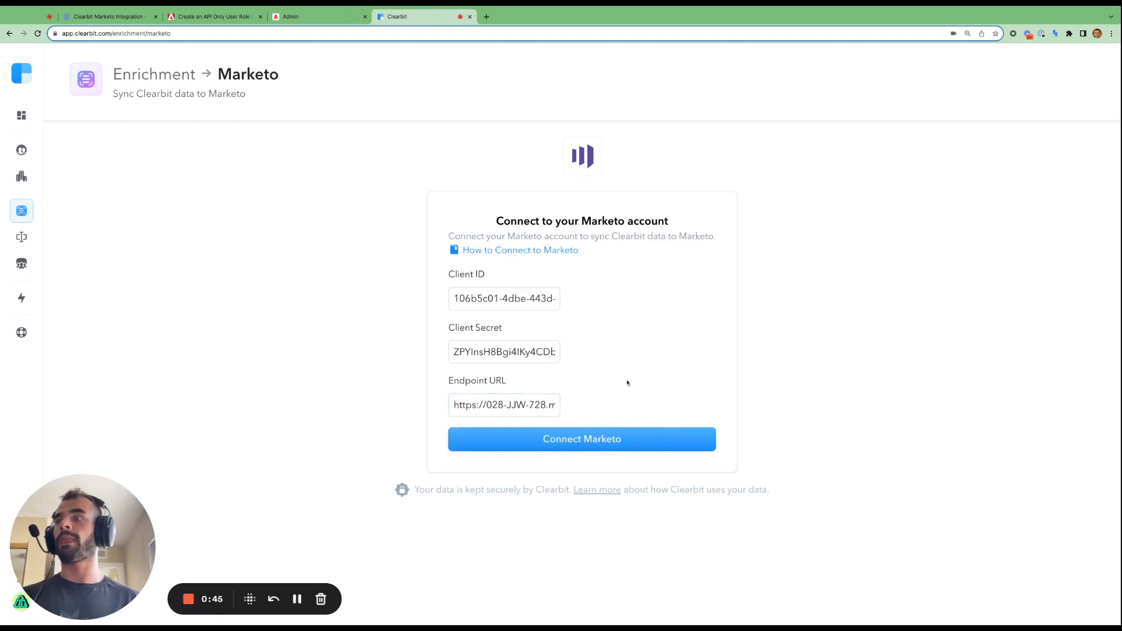
pyautogui.click(596, 440)
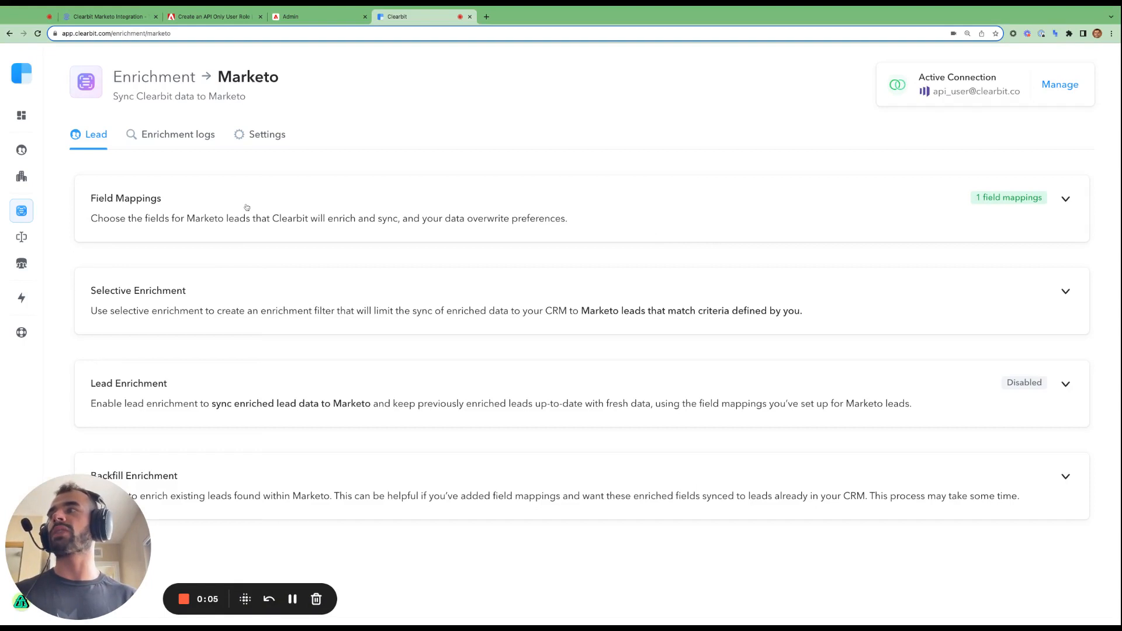
# - Expand the field mappings, browse Clearbit Company and Person source attributes, then add an empty mapping row
pyautogui.click(791, 206)
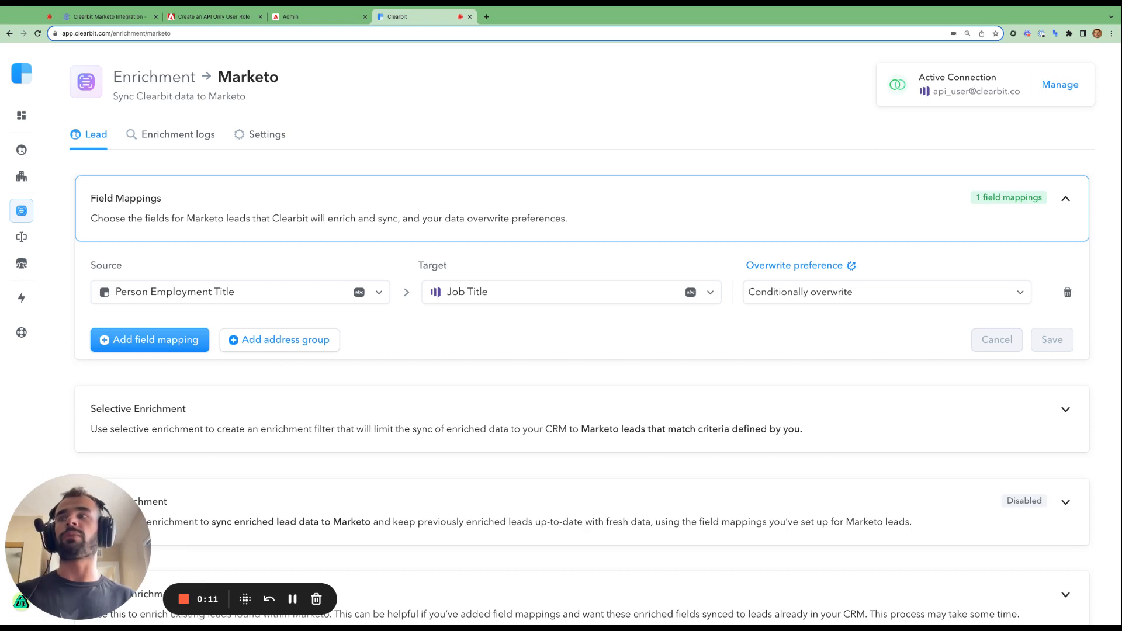
pyautogui.click(379, 290)
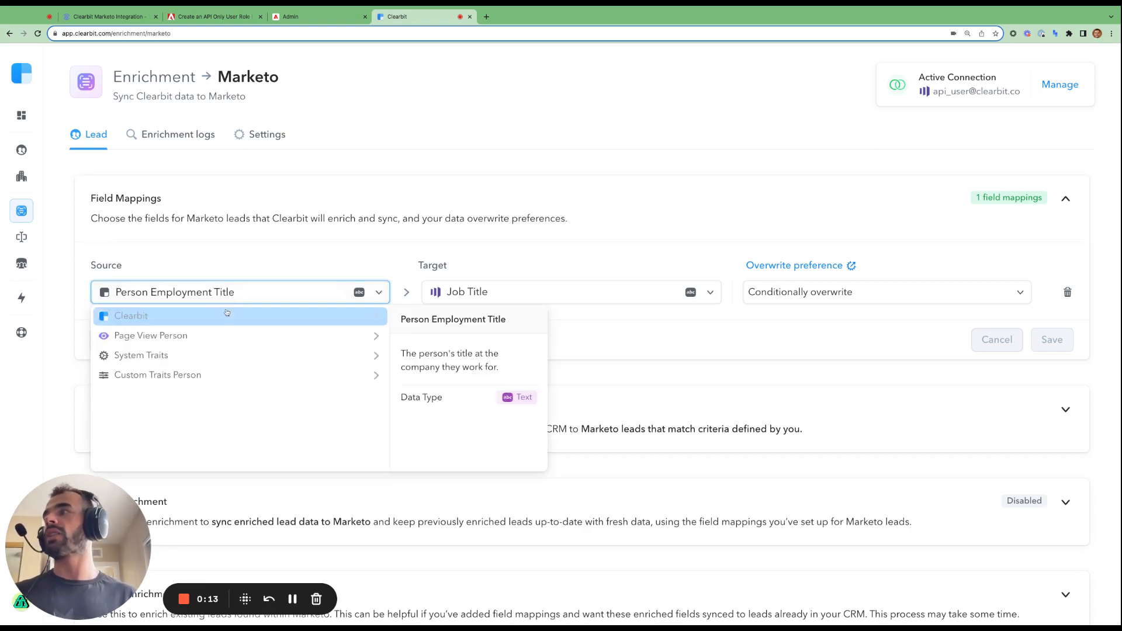
pyautogui.click(375, 319)
pyautogui.scroll(-1, 153, 370)
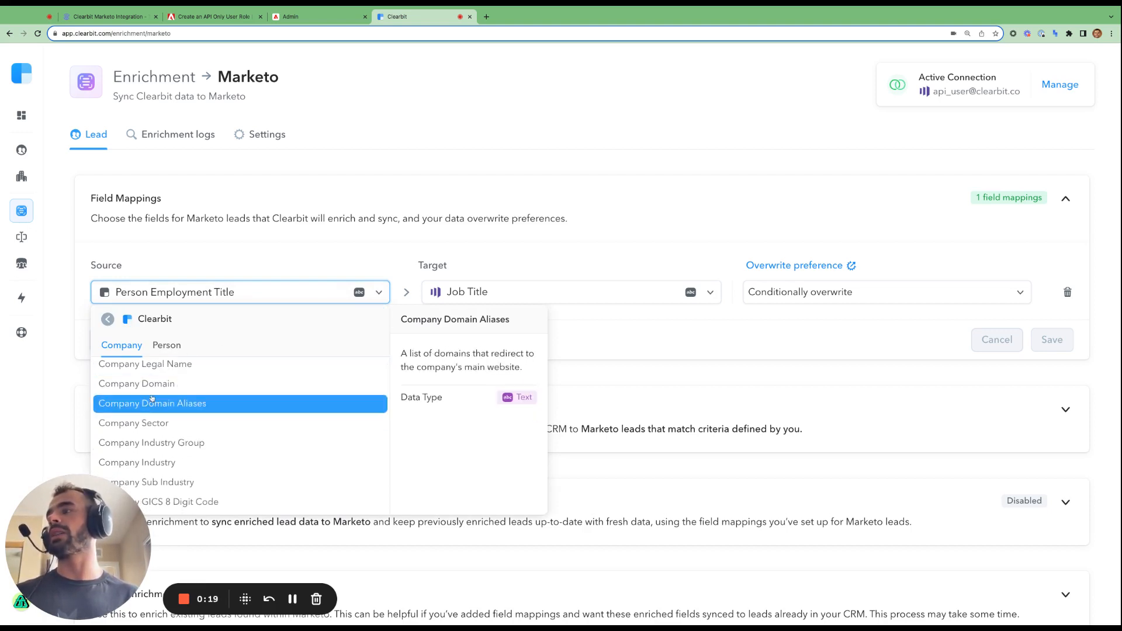
pyautogui.click(168, 349)
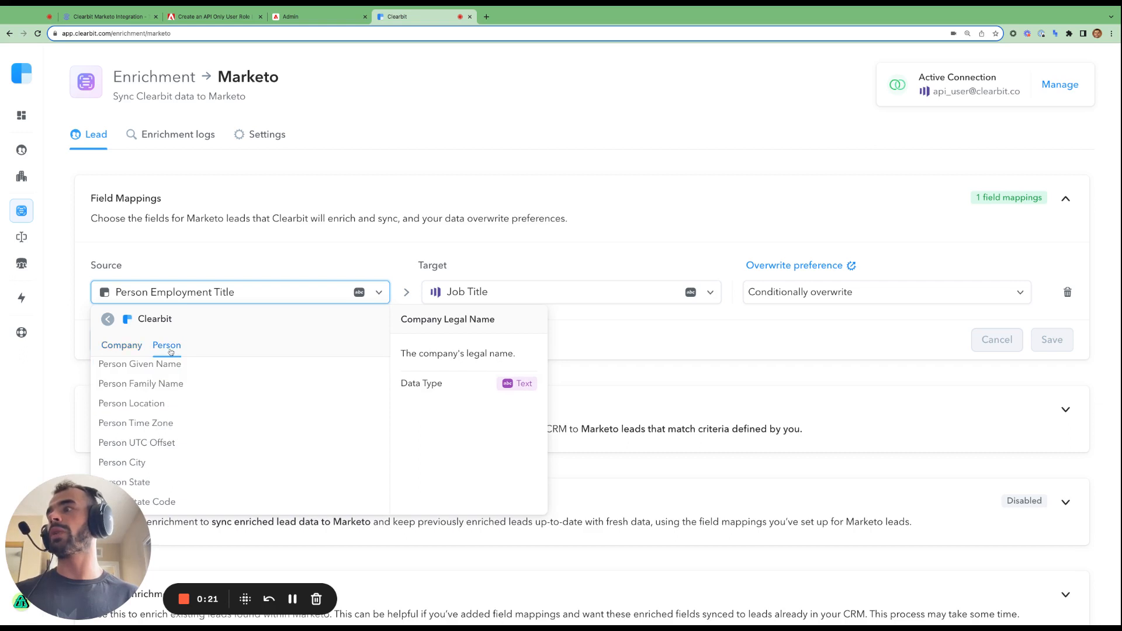
pyautogui.scroll(-1, 149, 410)
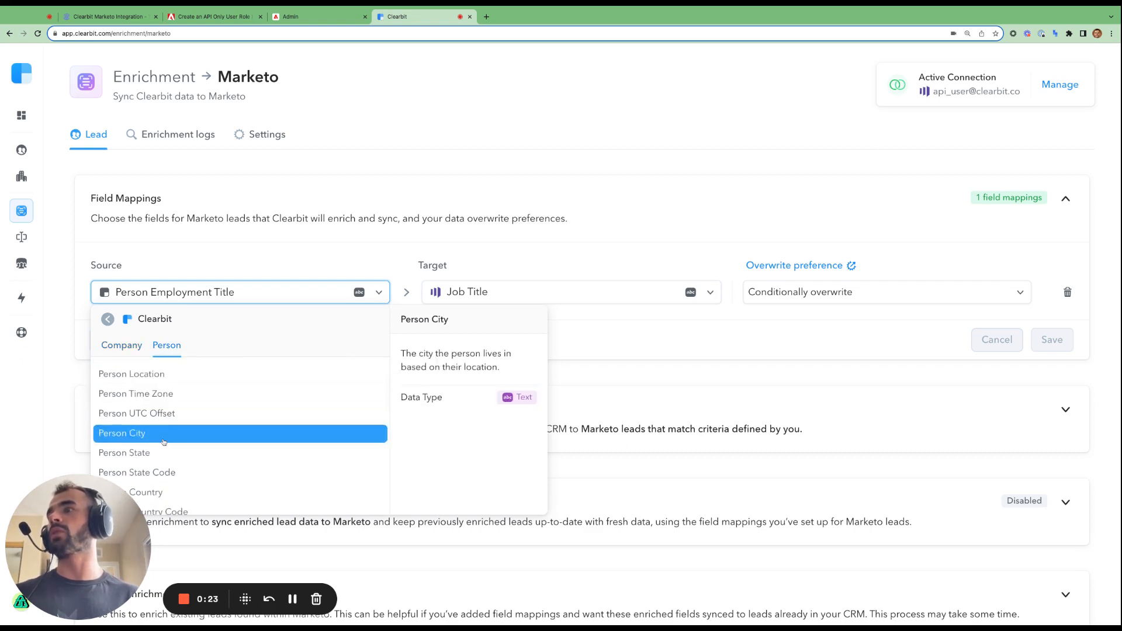
pyautogui.scroll(2, 164, 432)
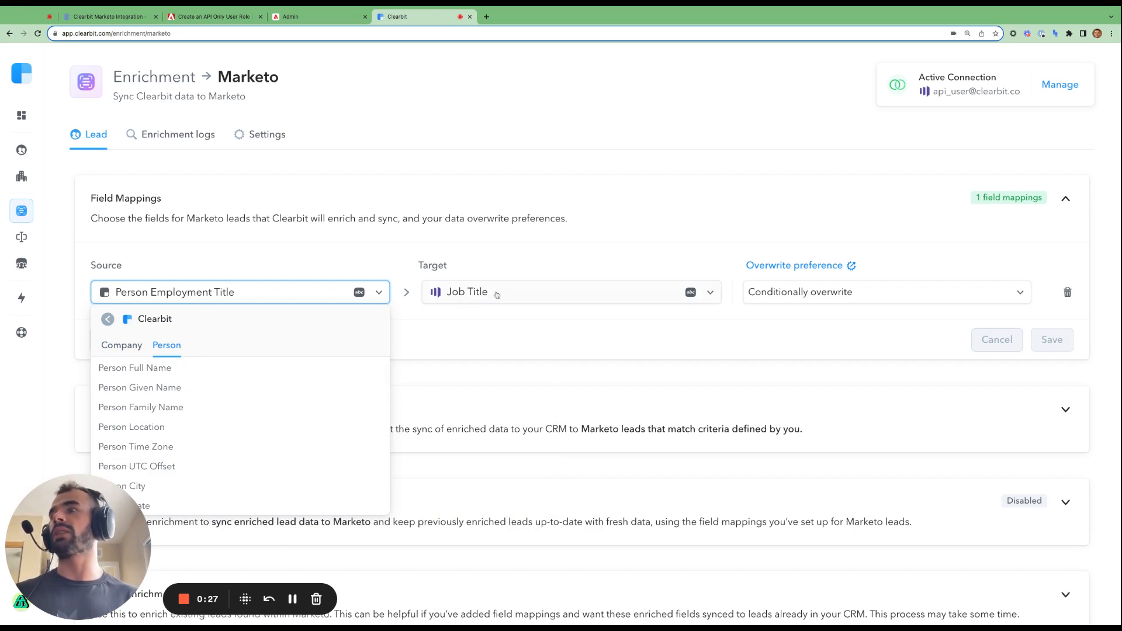
pyautogui.click(572, 255)
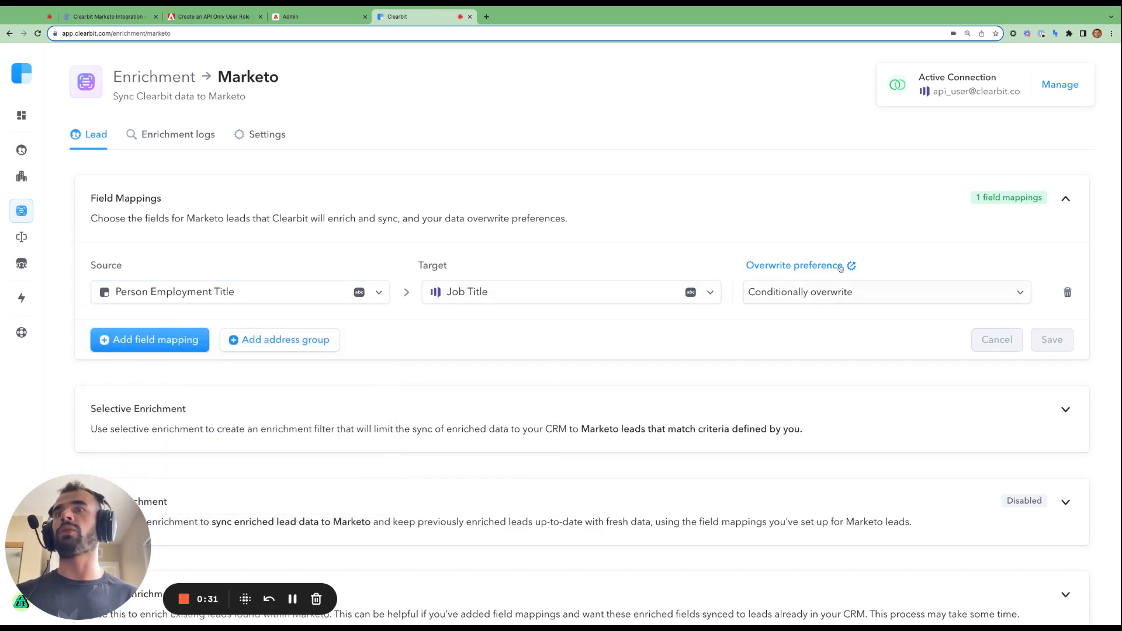
pyautogui.click(207, 339)
# - Set the new mapping's source to Page View Person > Week over week engagement
pyautogui.click(344, 334)
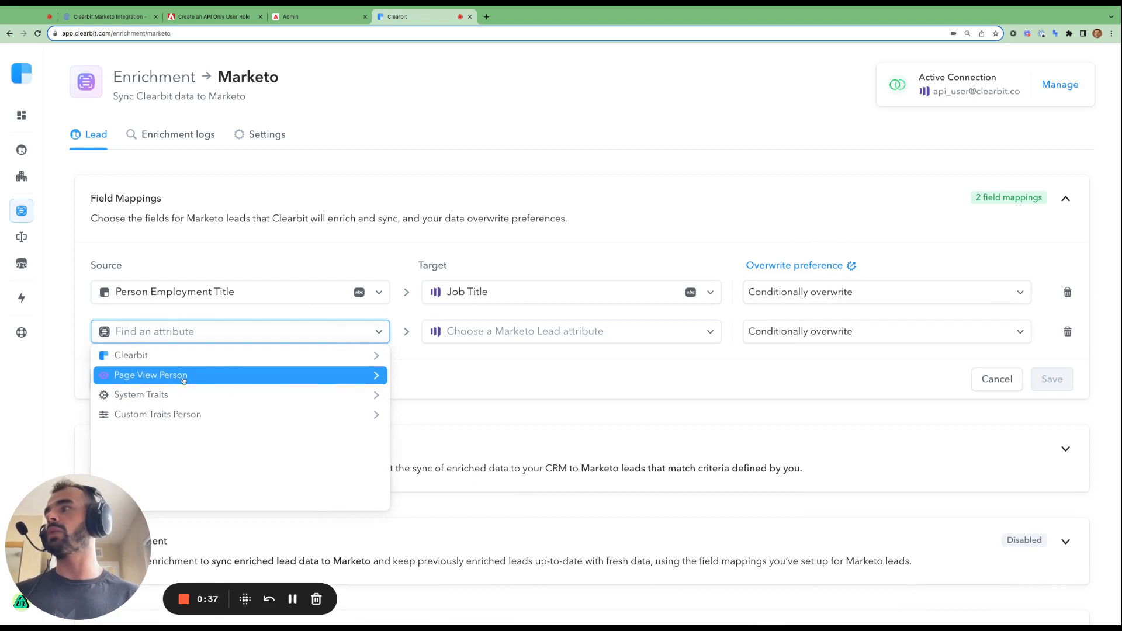
pyautogui.click(327, 378)
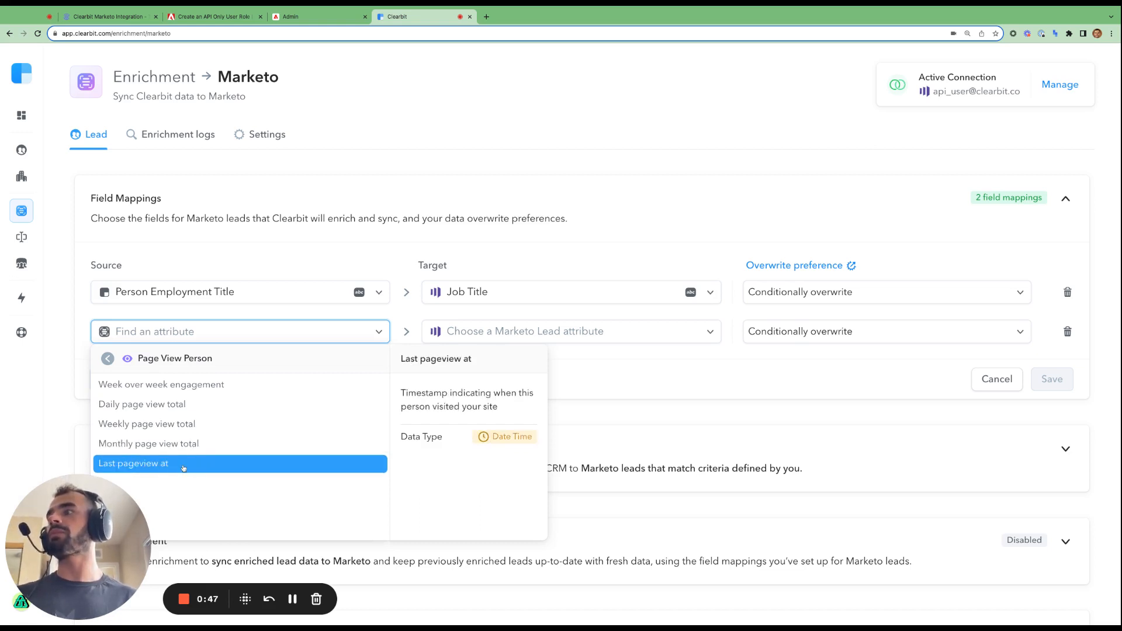
pyautogui.click(214, 385)
# - Map it to the Marketo Total Score field, then add a third mapping row
pyautogui.click(504, 334)
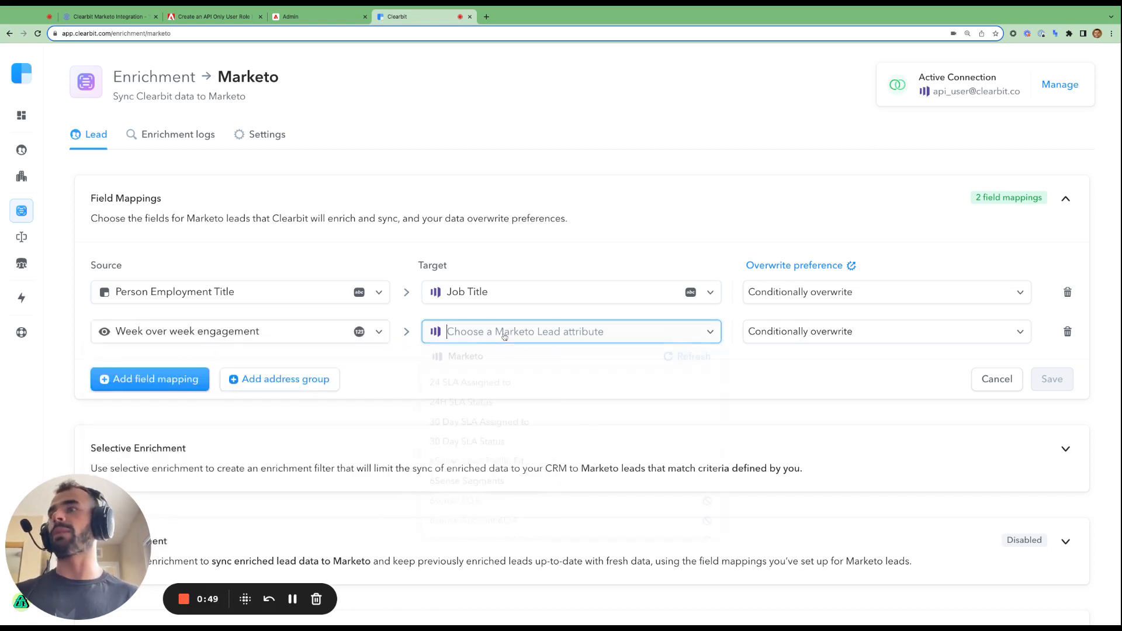
pyautogui.write('score')
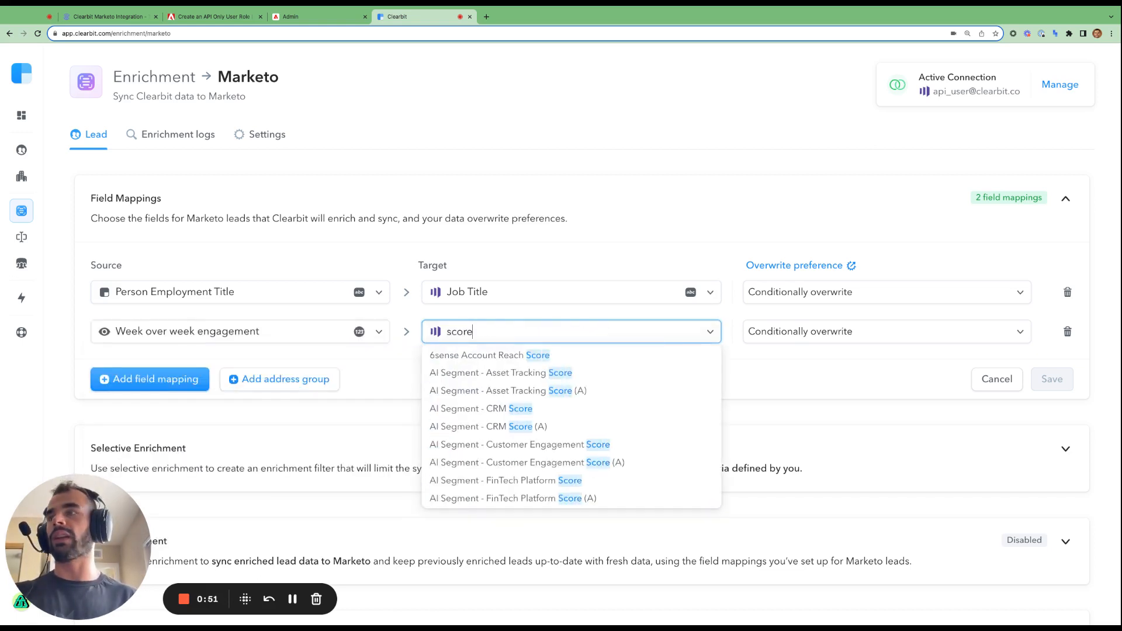
pyautogui.scroll(-5, 627, 435)
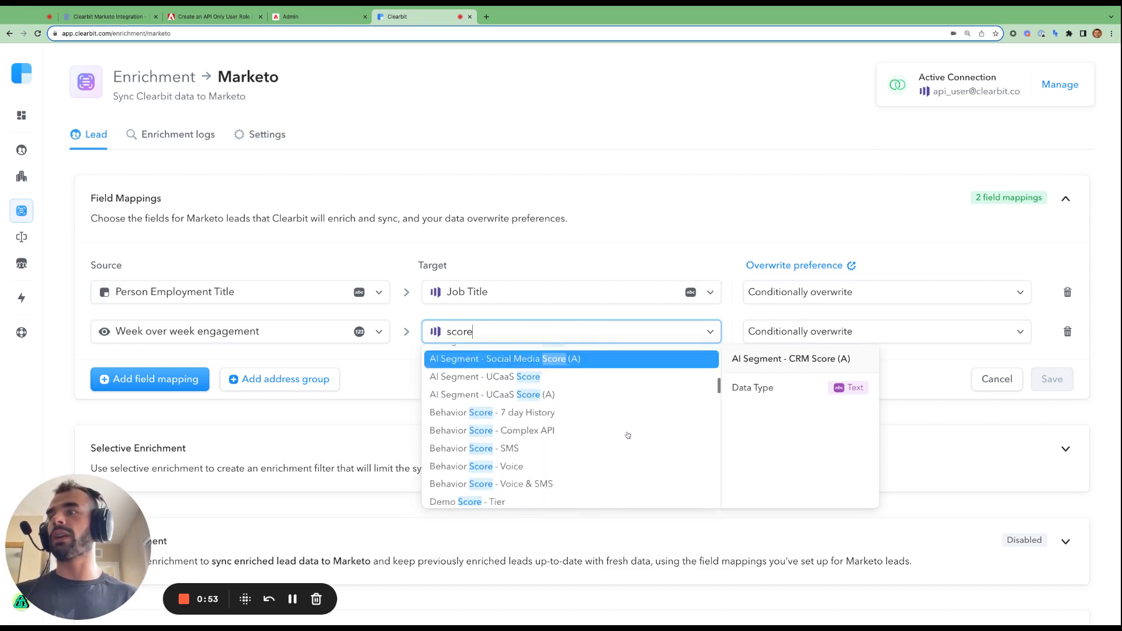
pyautogui.scroll(-8, 628, 435)
pyautogui.scroll(5, 628, 444)
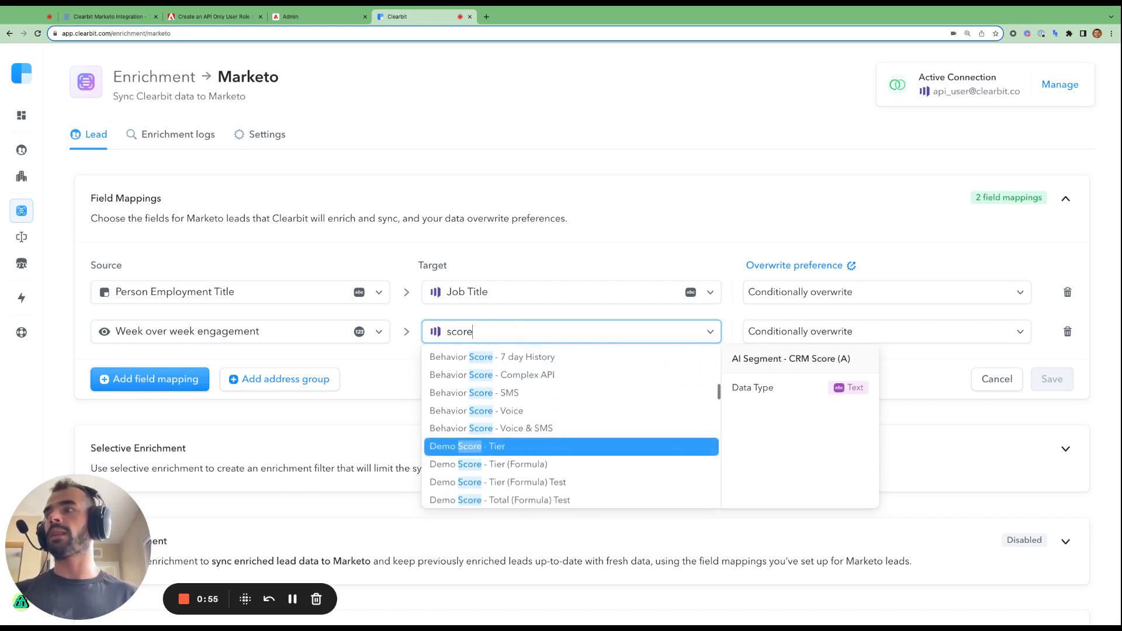
pyautogui.scroll(6, 627, 450)
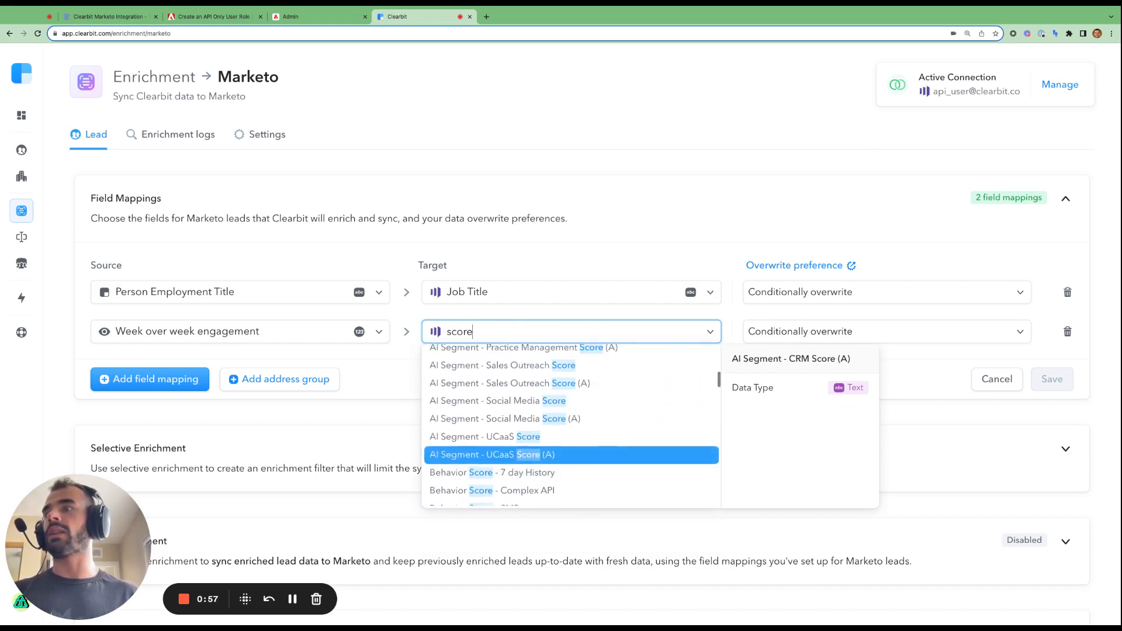
pyautogui.scroll(3, 628, 450)
pyautogui.doubleClick(506, 331)
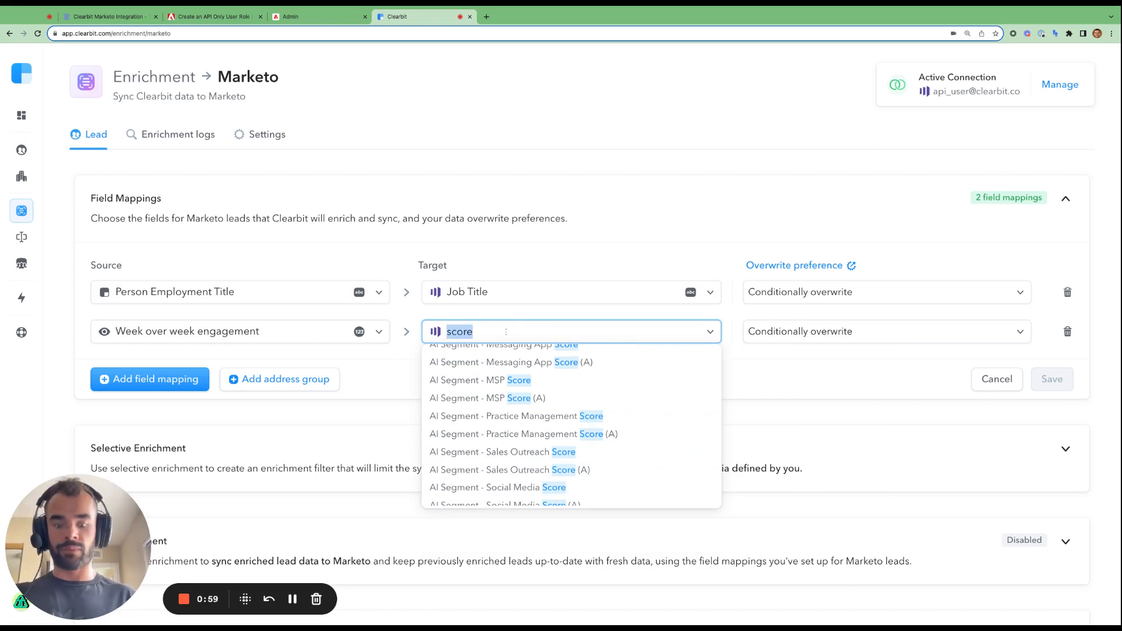
pyautogui.write('total s')
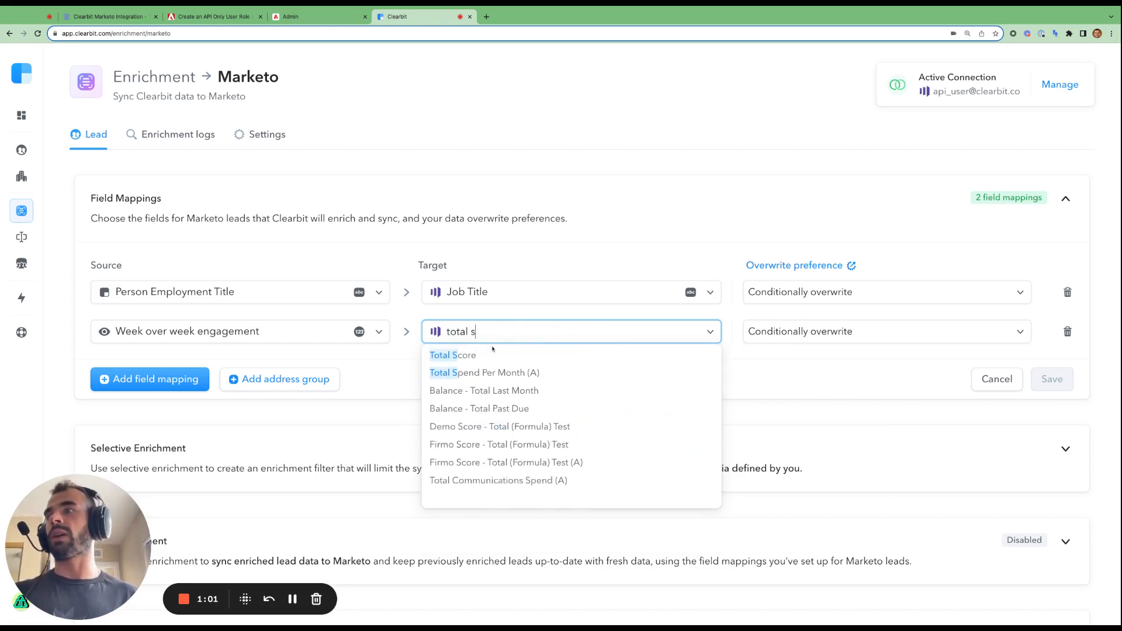
pyautogui.click(490, 355)
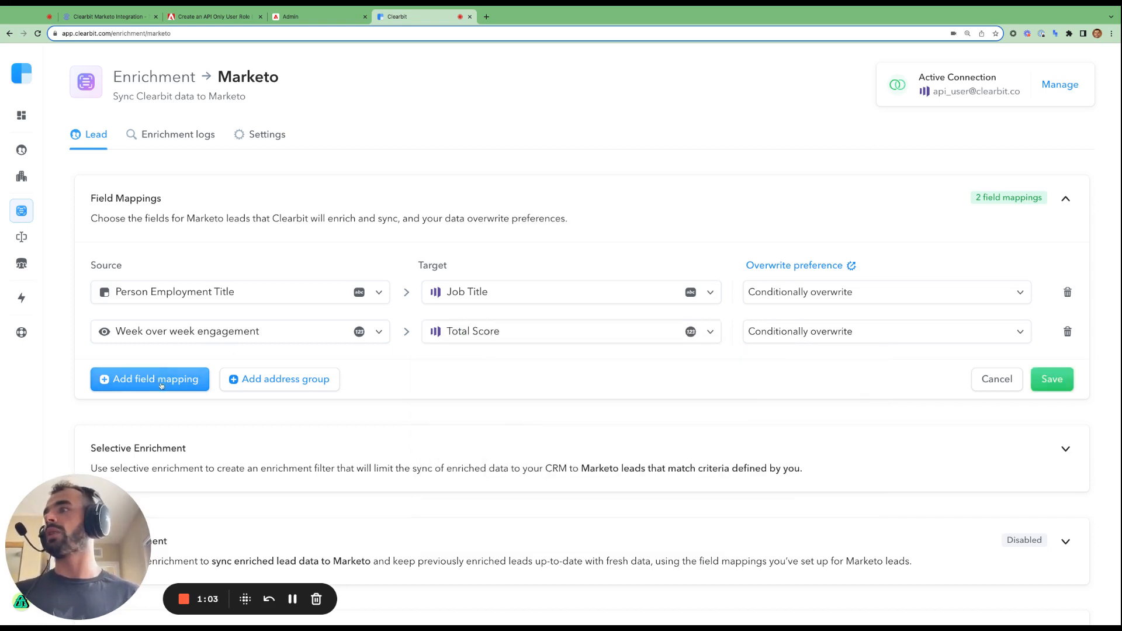
pyautogui.click(187, 379)
pyautogui.click(264, 372)
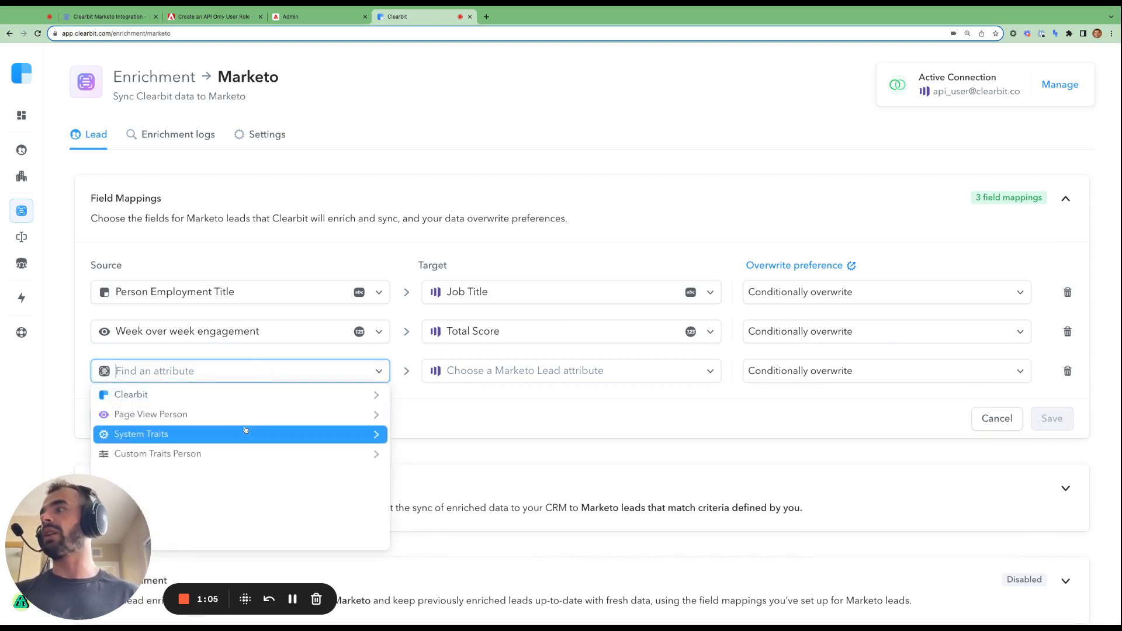
# - Browse the System Traits and Clearbit source attributes, reading the Company Name description
pyautogui.click(161, 438)
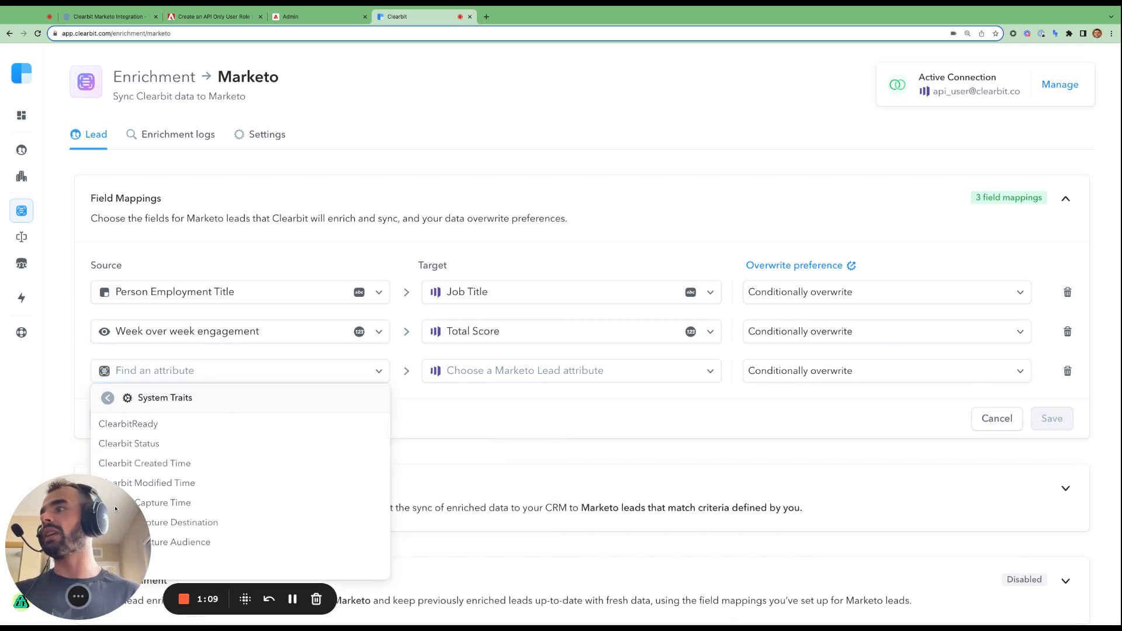
pyautogui.click(170, 371)
pyautogui.click(173, 371)
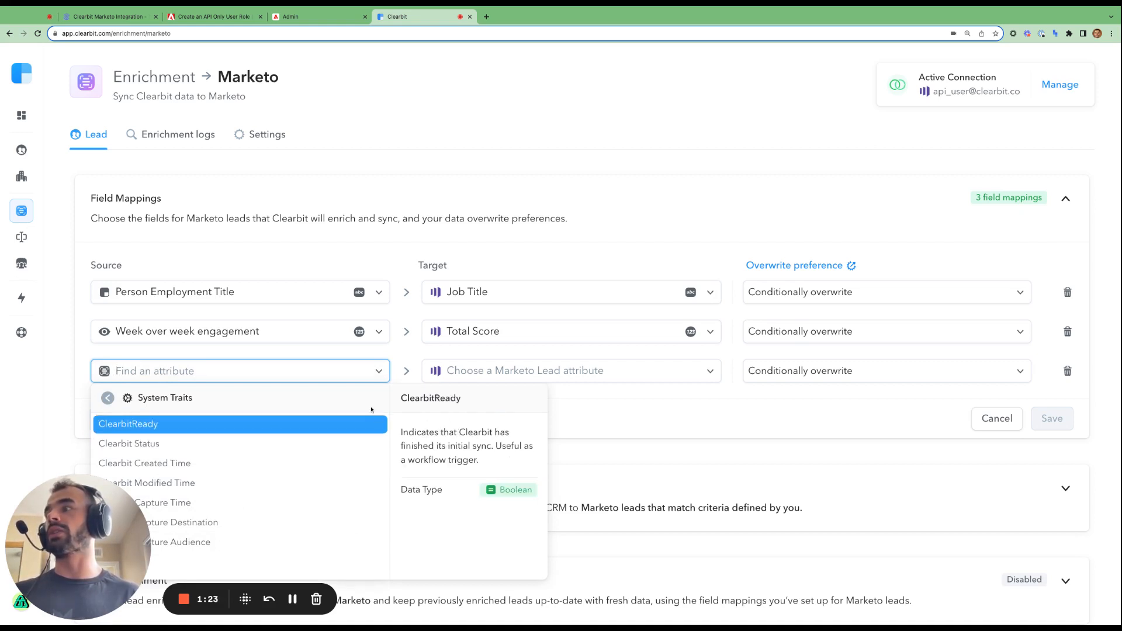
pyautogui.click(378, 370)
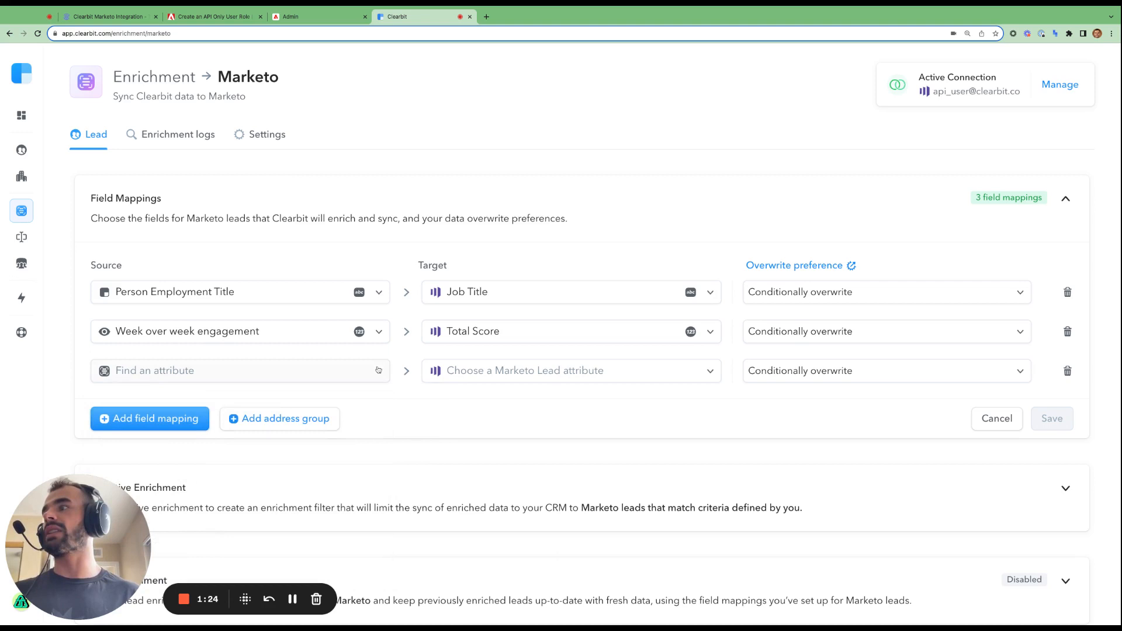
pyautogui.click(348, 374)
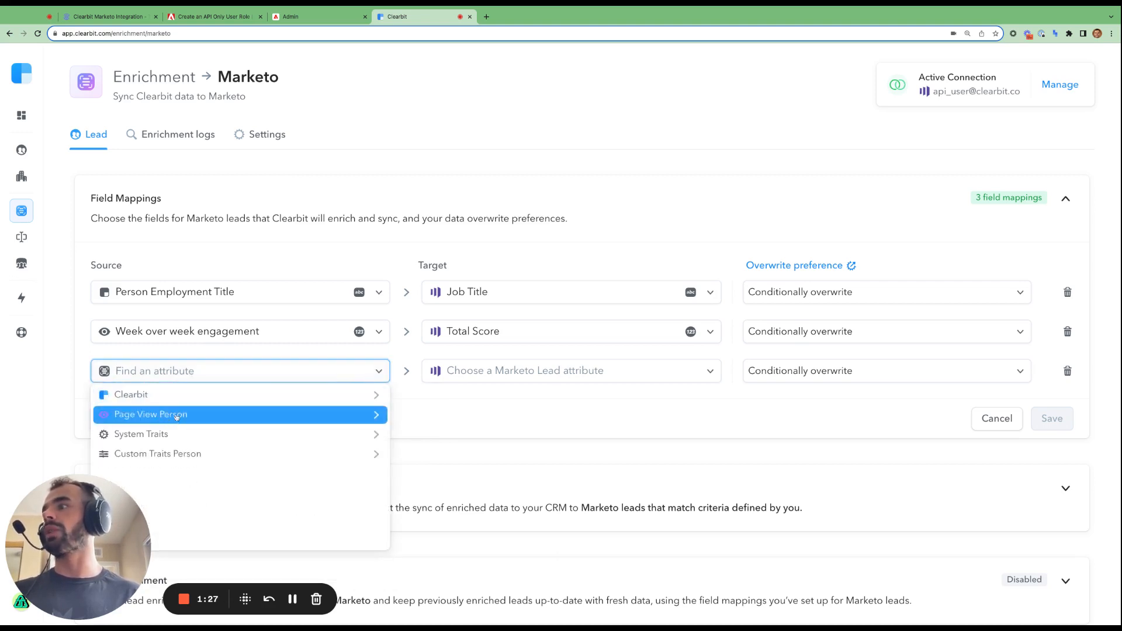
pyautogui.click(192, 395)
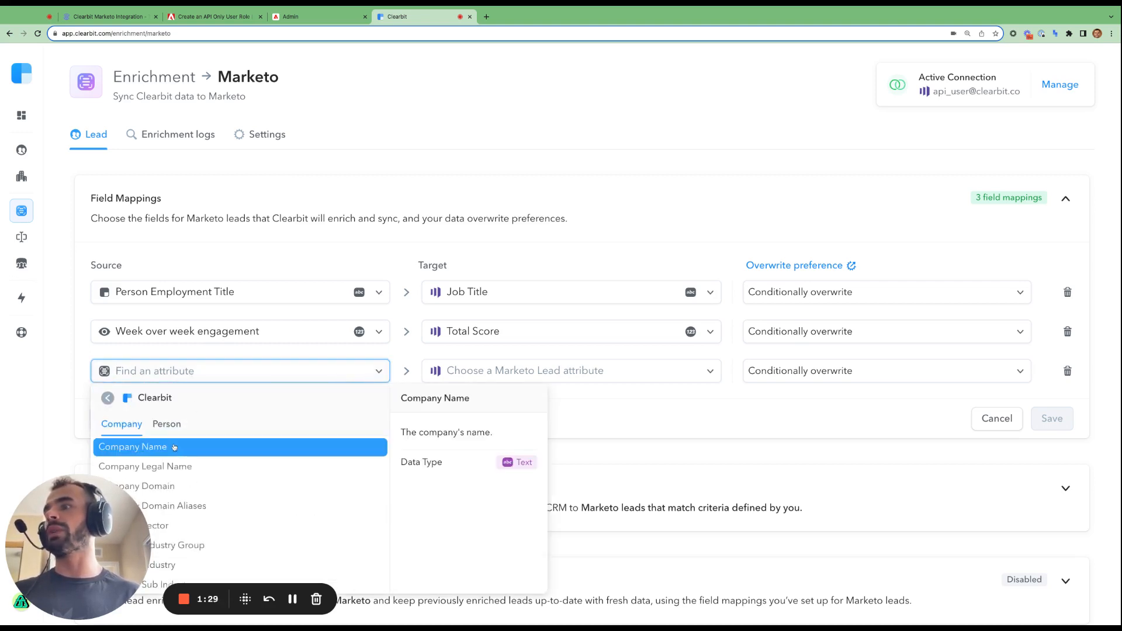
pyautogui.tripleClick(448, 434)
pyautogui.click(175, 424)
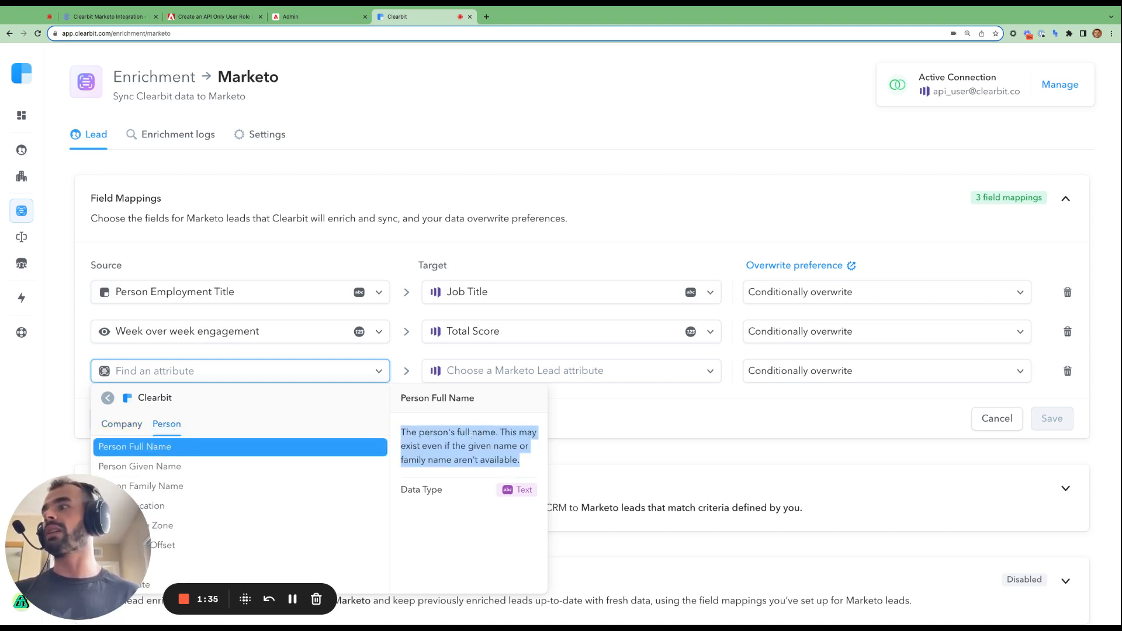
# - Preview the descriptions of the Person name attributes, then close the source list
pyautogui.press('Down')
pyautogui.press('Up')
pyautogui.press('Down')
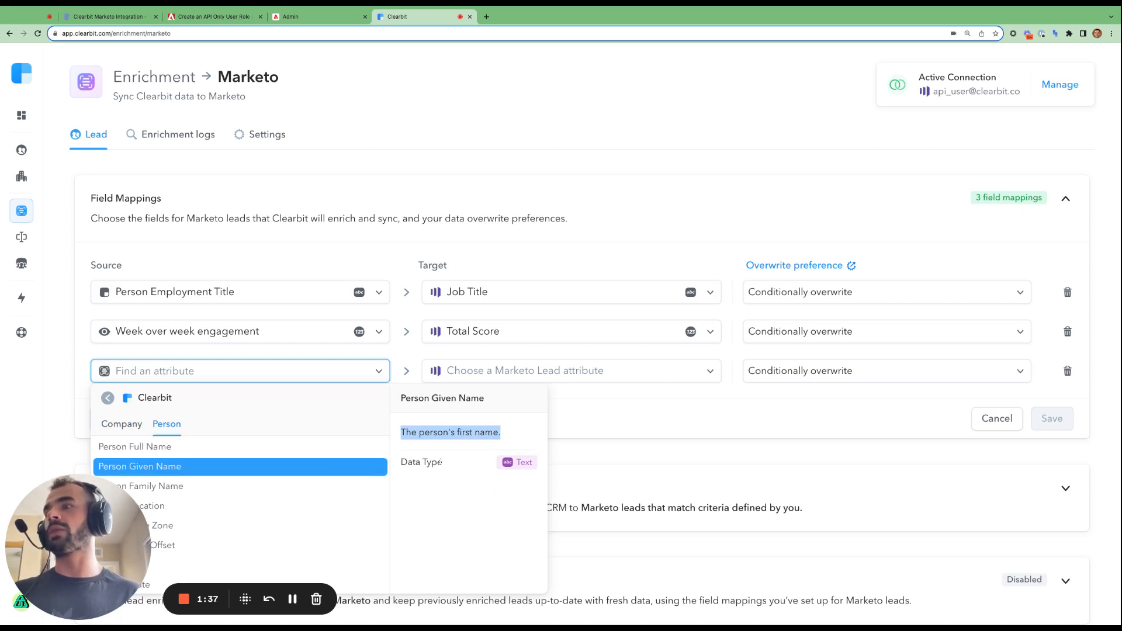
pyautogui.press('Down')
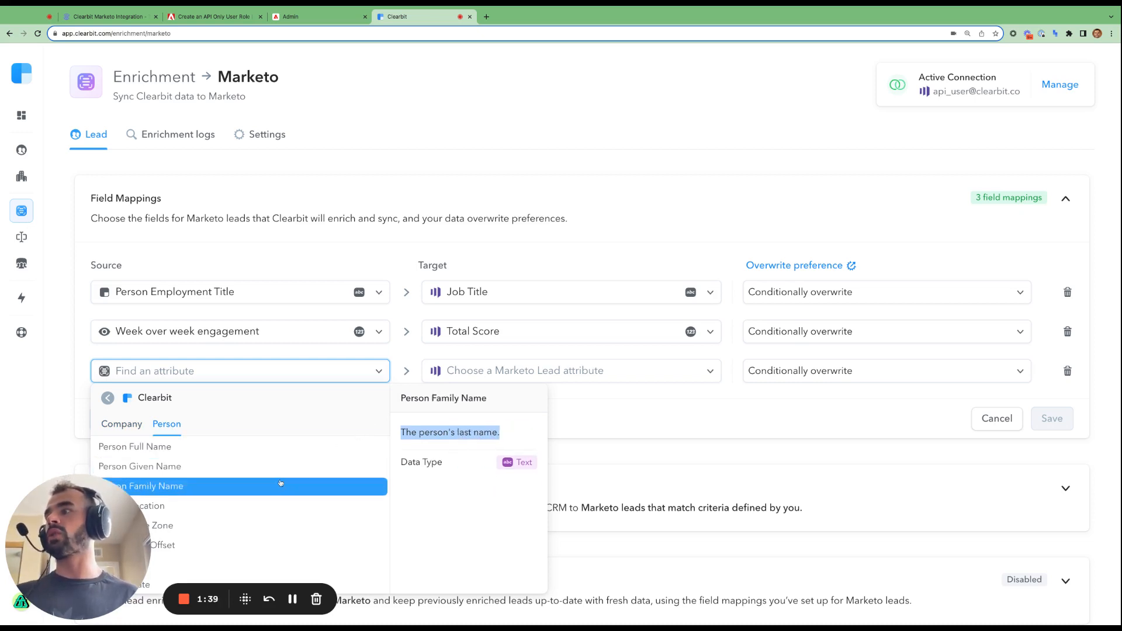
pyautogui.press('Up')
pyautogui.press('Down')
pyautogui.press('Up')
pyautogui.press('Up')
pyautogui.press('Up')
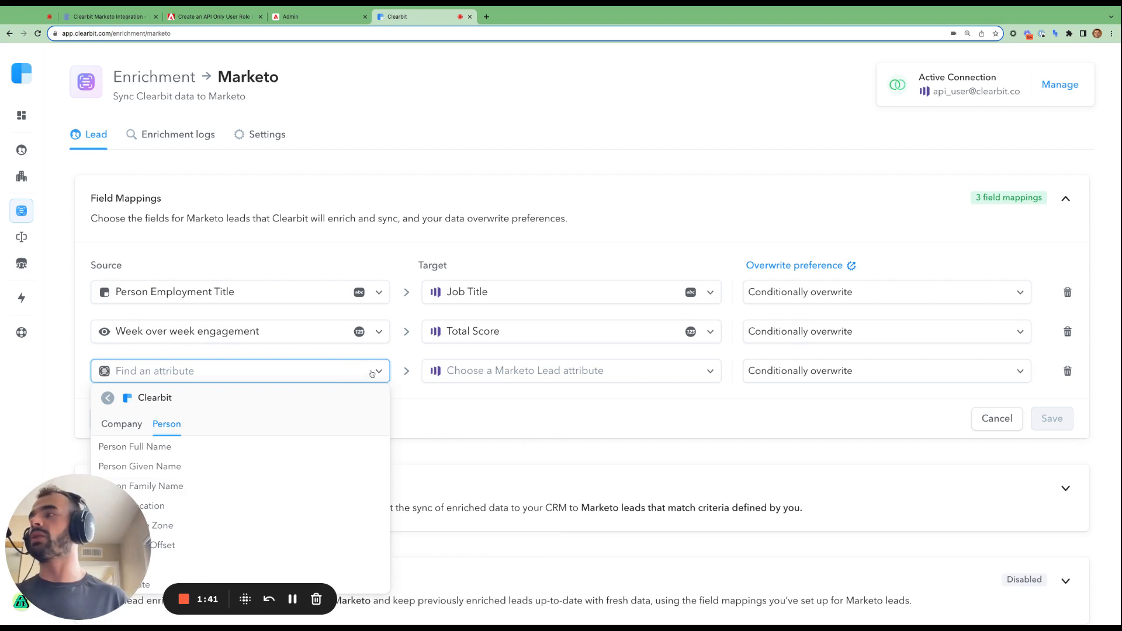
pyautogui.click(372, 374)
# - Map the ClearbitReady system trait to Marketo's Clearbit Ready field and add a fourth mapping row
pyautogui.click(335, 370)
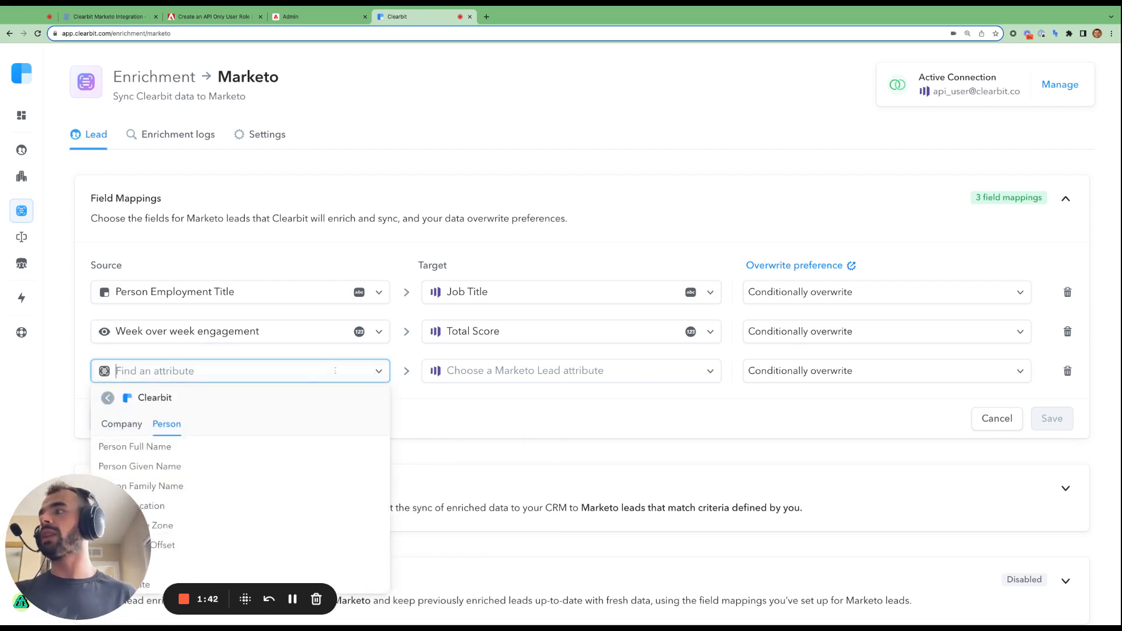
pyautogui.click(108, 398)
pyautogui.click(152, 434)
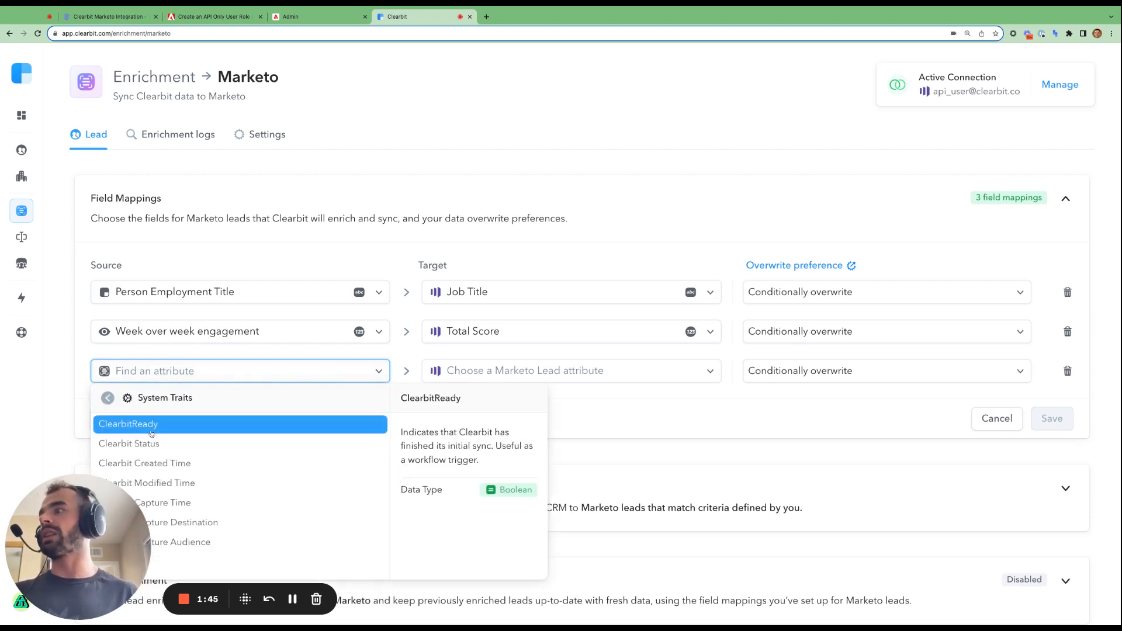
pyautogui.click(152, 425)
pyautogui.click(480, 378)
pyautogui.write('clearbit')
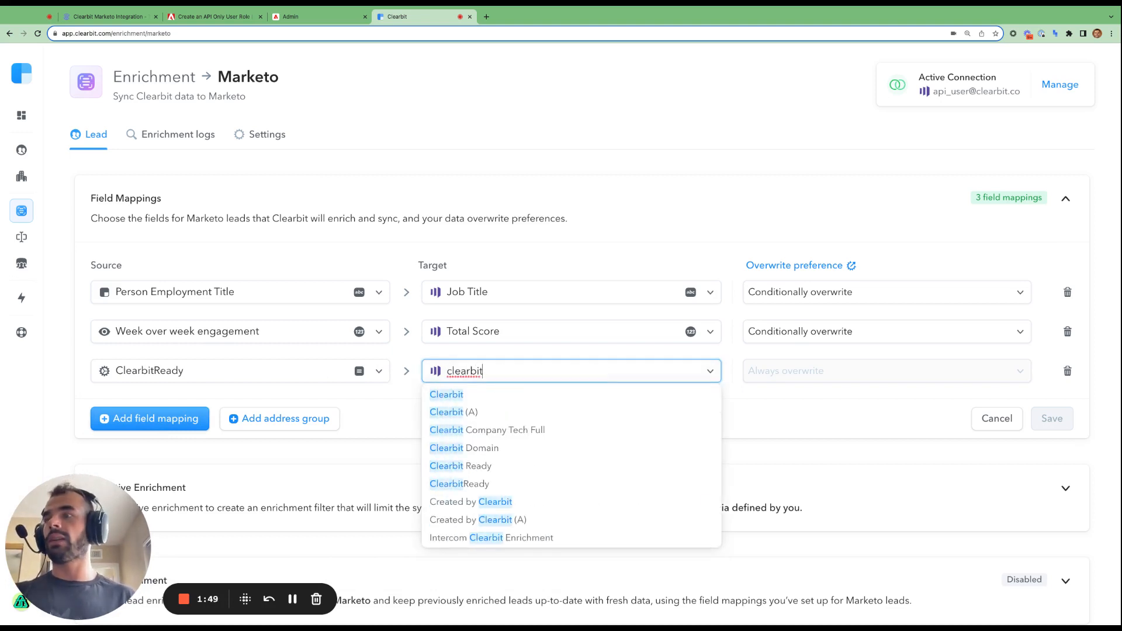
pyautogui.click(537, 466)
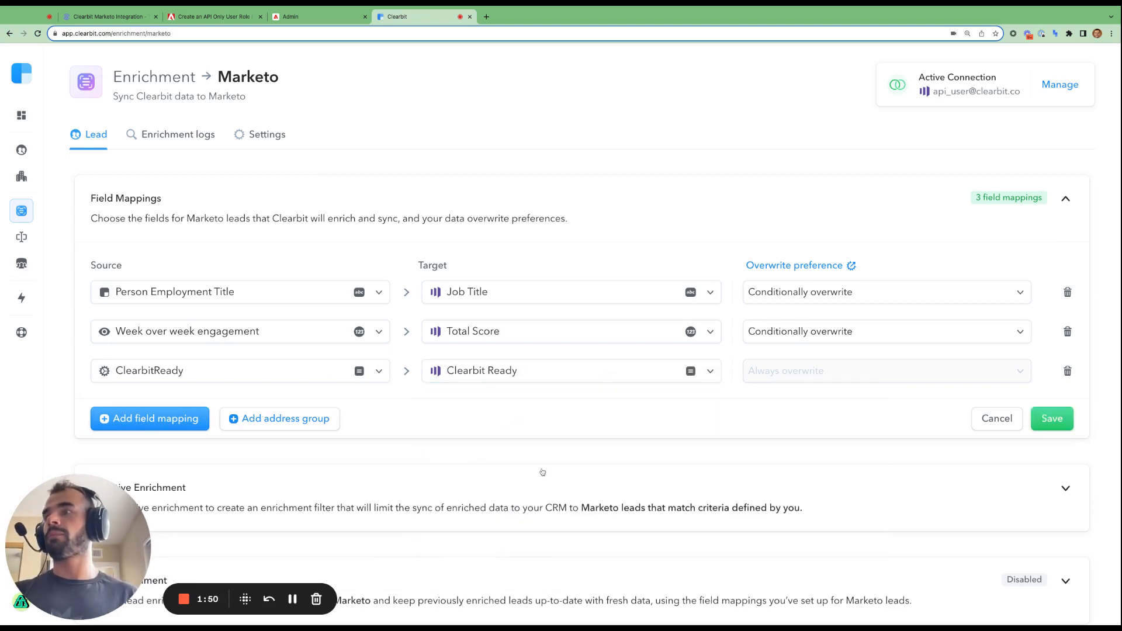
pyautogui.click(177, 422)
# - Choose the Custom Traits Person Employees Range trait as the fourth row's source
pyautogui.click(315, 409)
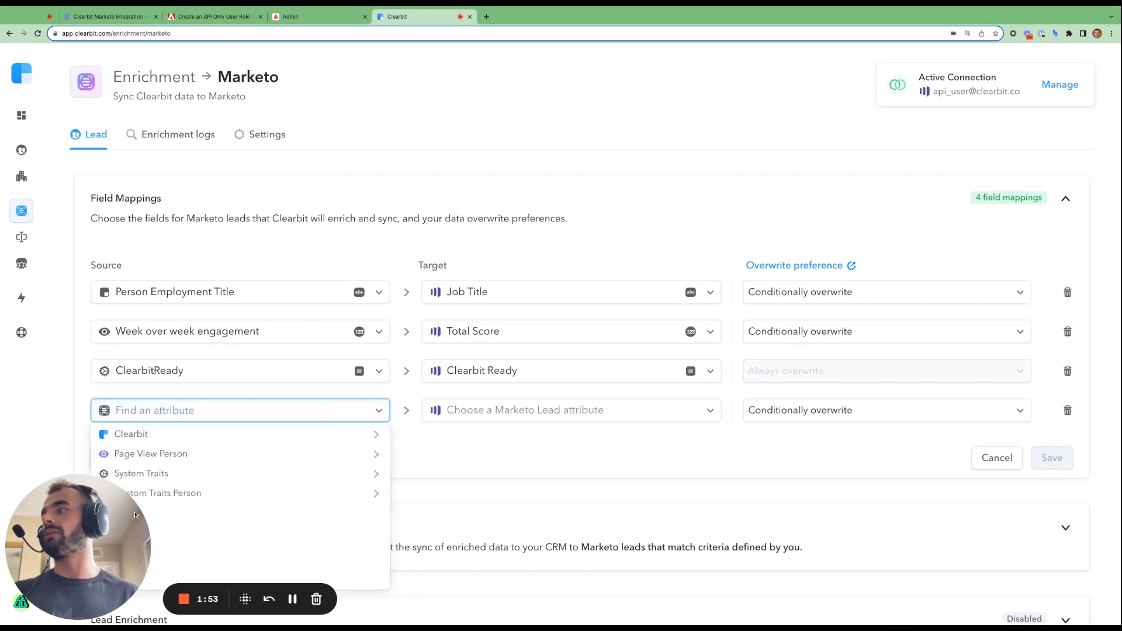
pyautogui.click(403, 506)
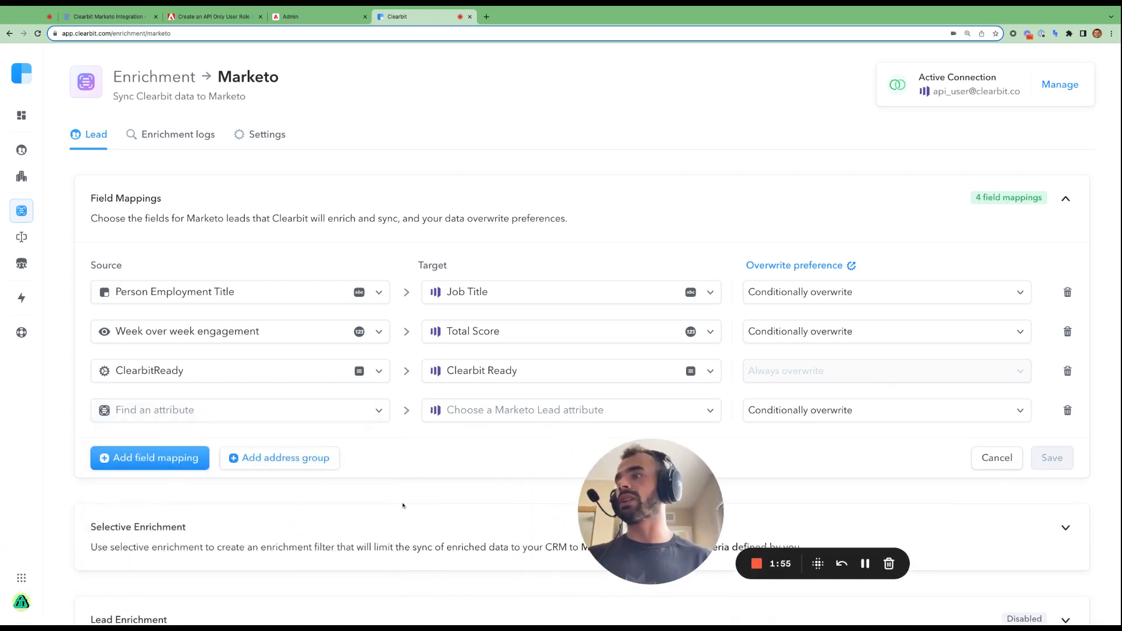
pyautogui.click(379, 410)
pyautogui.click(326, 491)
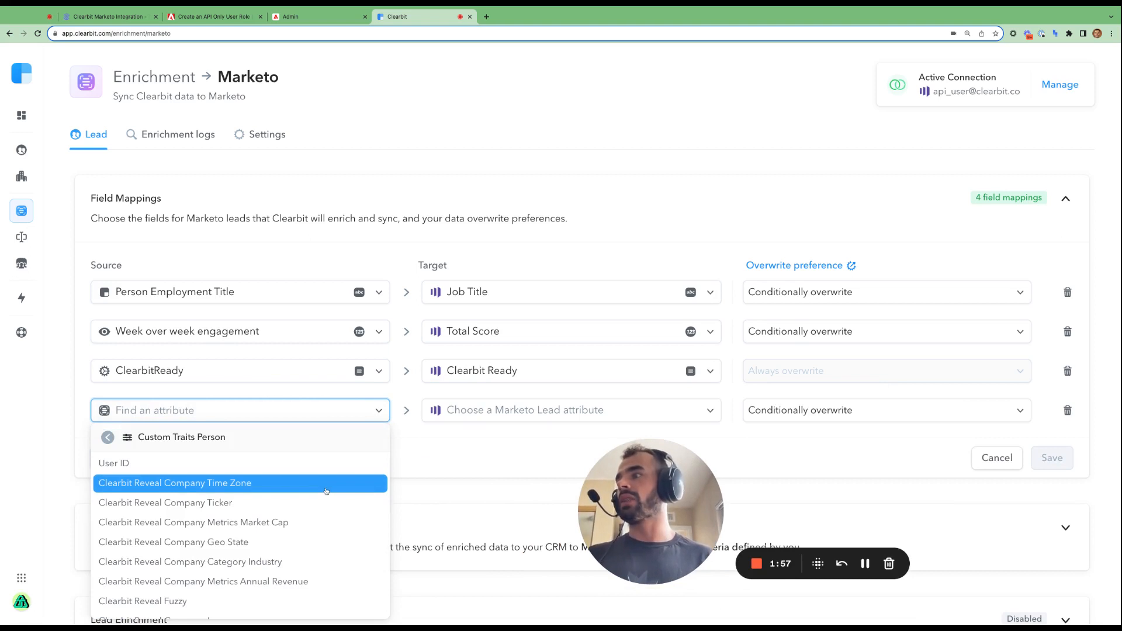
pyautogui.moveTo(236, 530)
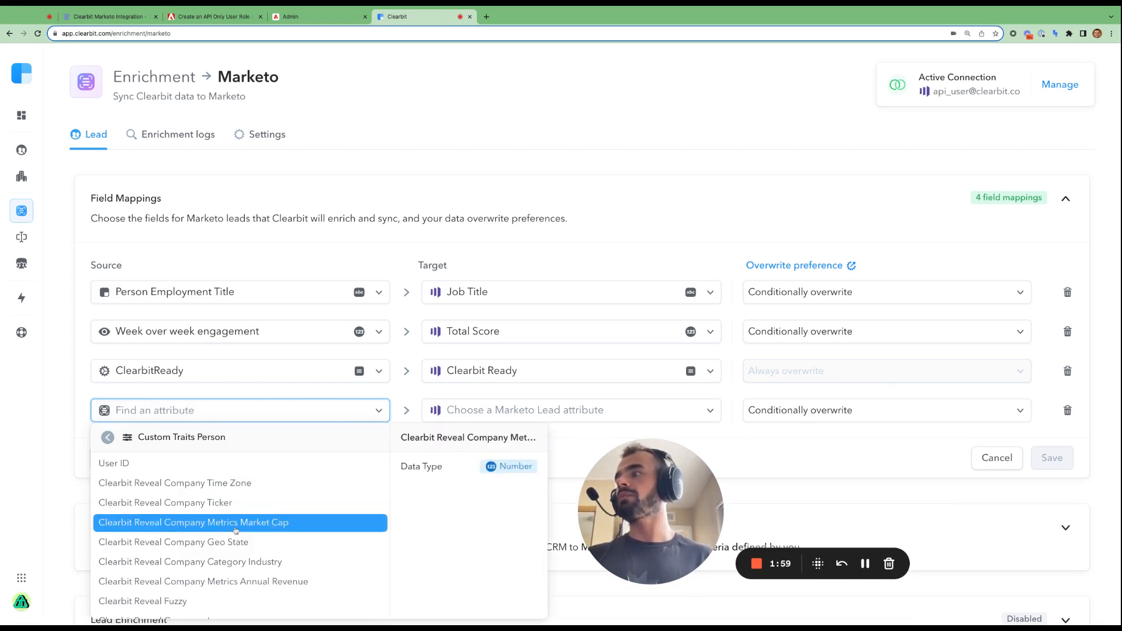
pyautogui.scroll(-3, 205, 514)
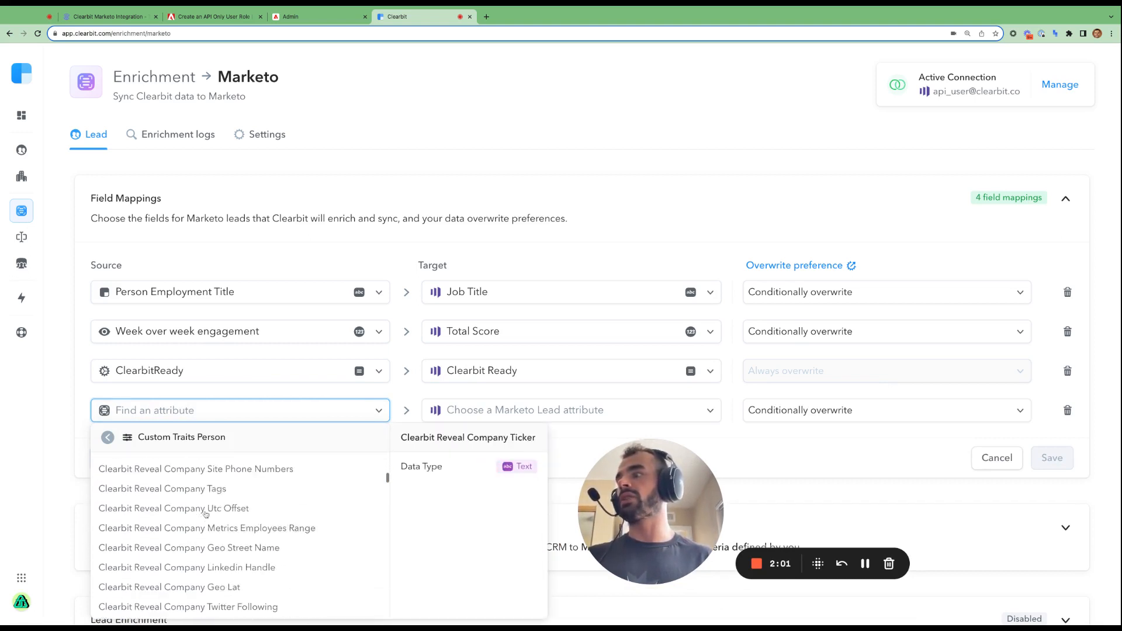
pyautogui.scroll(-8, 205, 514)
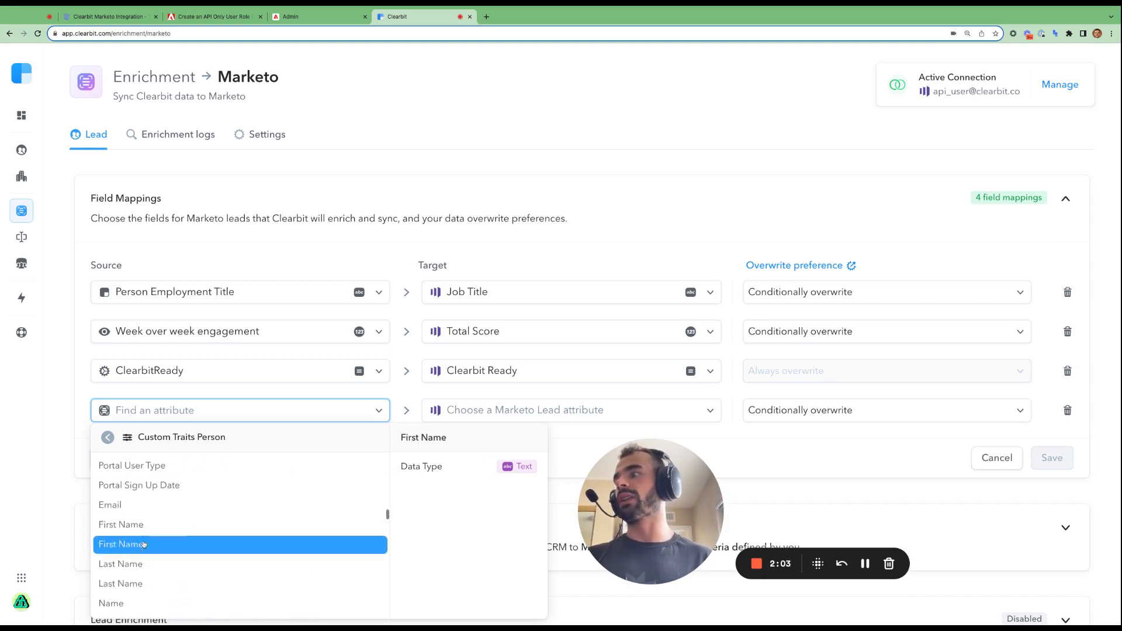
pyautogui.scroll(-8, 143, 545)
pyautogui.scroll(5, 160, 516)
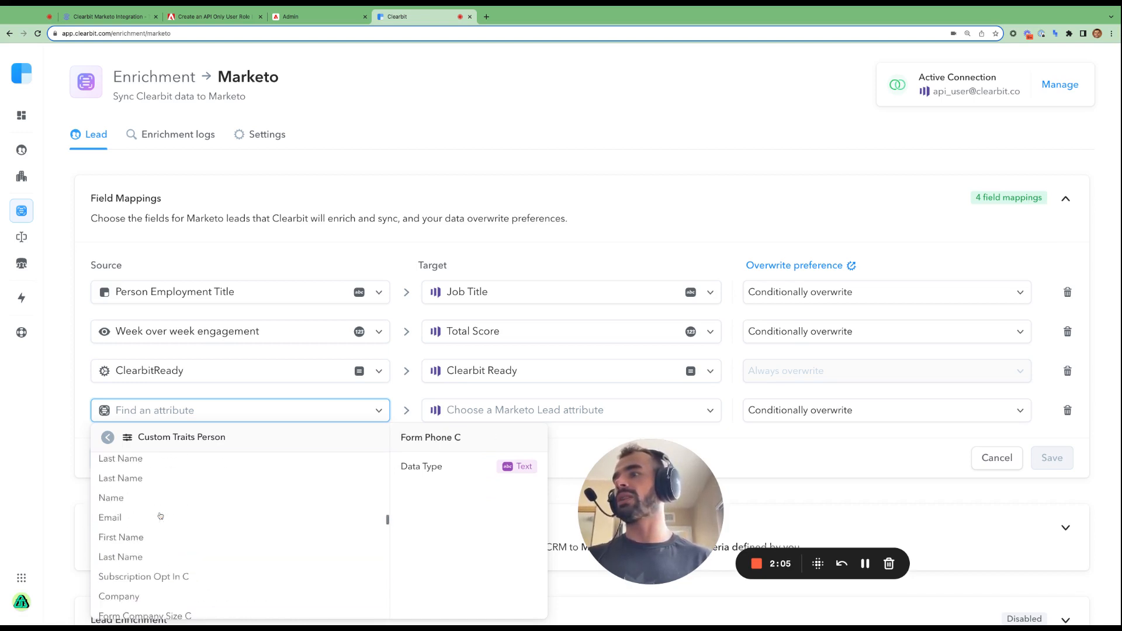
pyautogui.scroll(10, 160, 516)
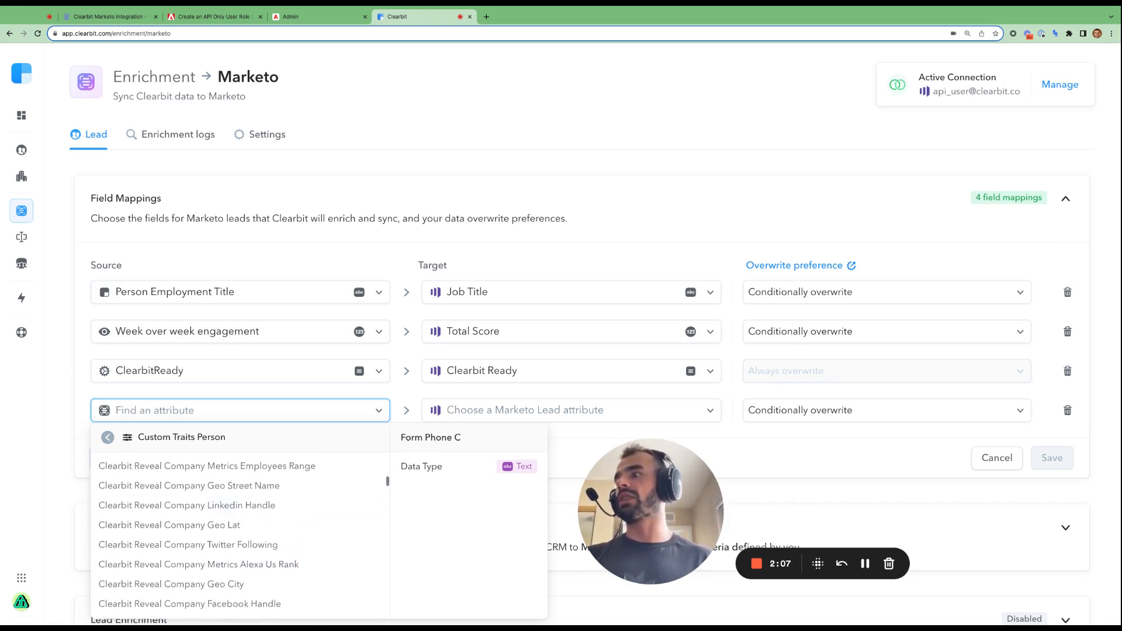
pyautogui.scroll(-2, 206, 520)
pyautogui.scroll(4, 206, 520)
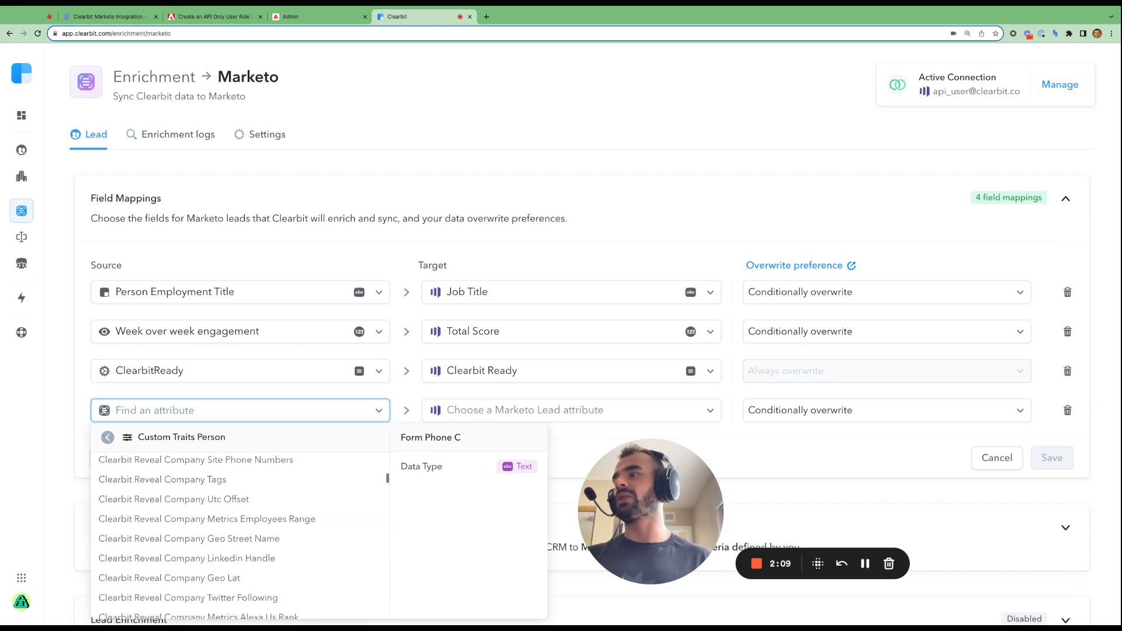
pyautogui.scroll(3, 175, 526)
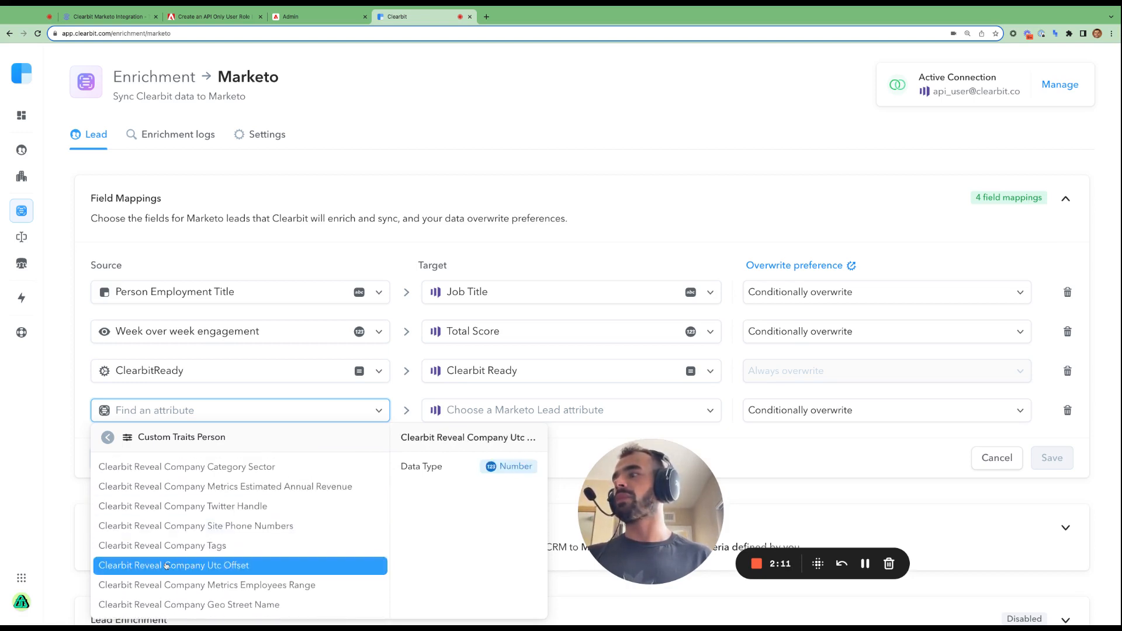
pyautogui.click(174, 584)
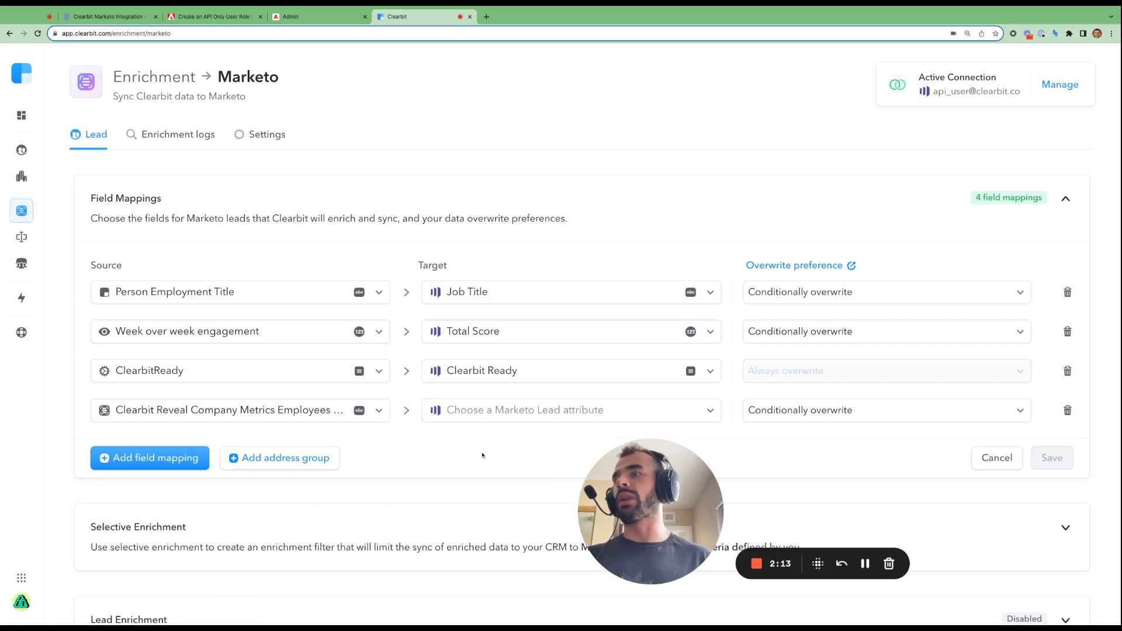
# - Search the Marketo fields for 'range' and set the target to Company Employee Range_Cb
pyautogui.click(545, 416)
pyautogui.write('range')
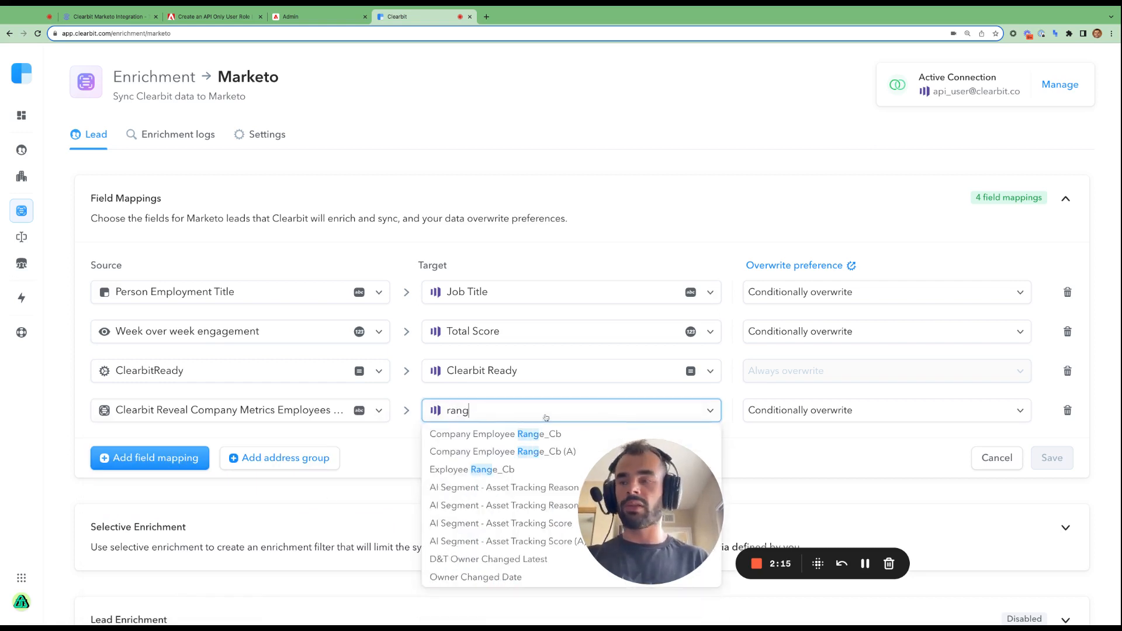
pyautogui.click(577, 433)
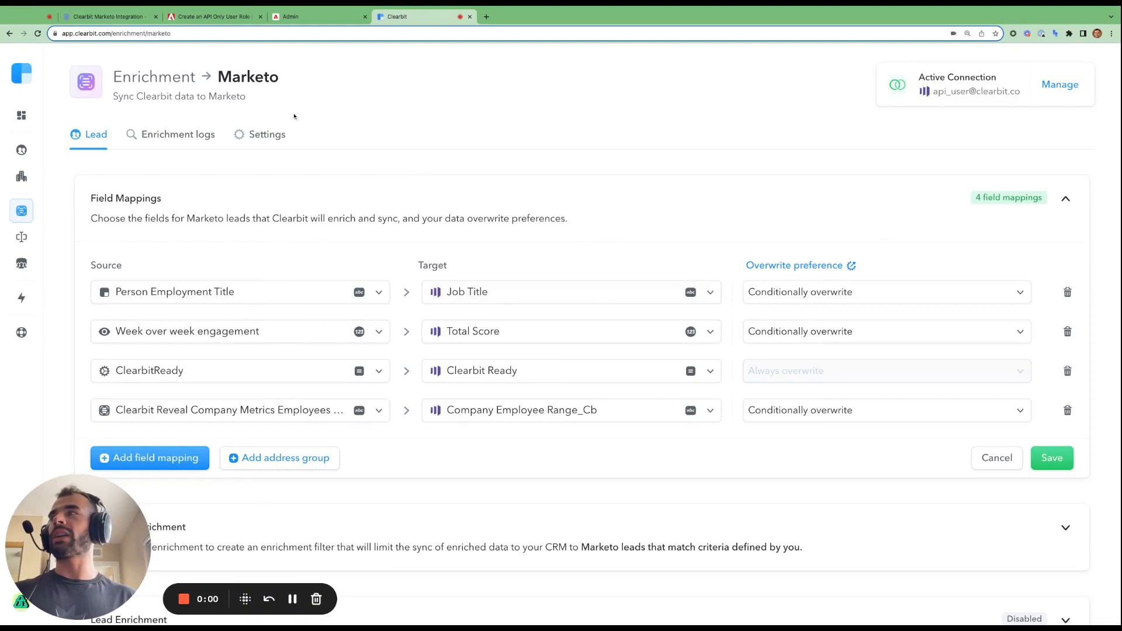
# - Open the Clearbit Marketo article at its Mapping Clearbit Attributes to Marketo Fields section
pyautogui.click(116, 17)
pyautogui.scroll(-8, 387, 254)
pyautogui.scroll(-11, 387, 254)
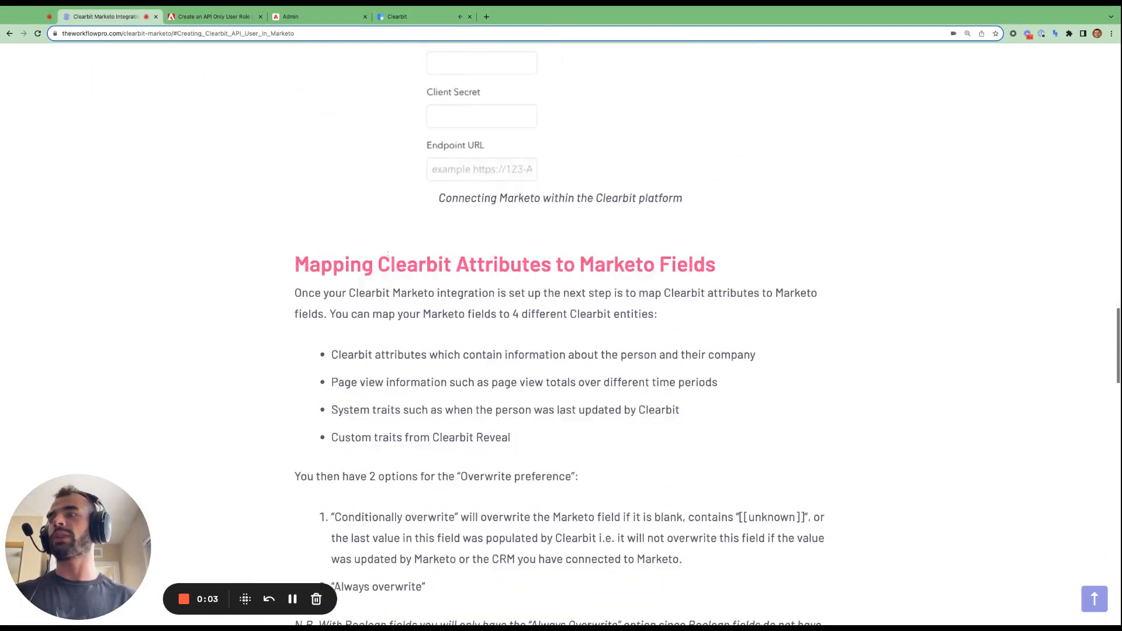
pyautogui.tripleClick(469, 111)
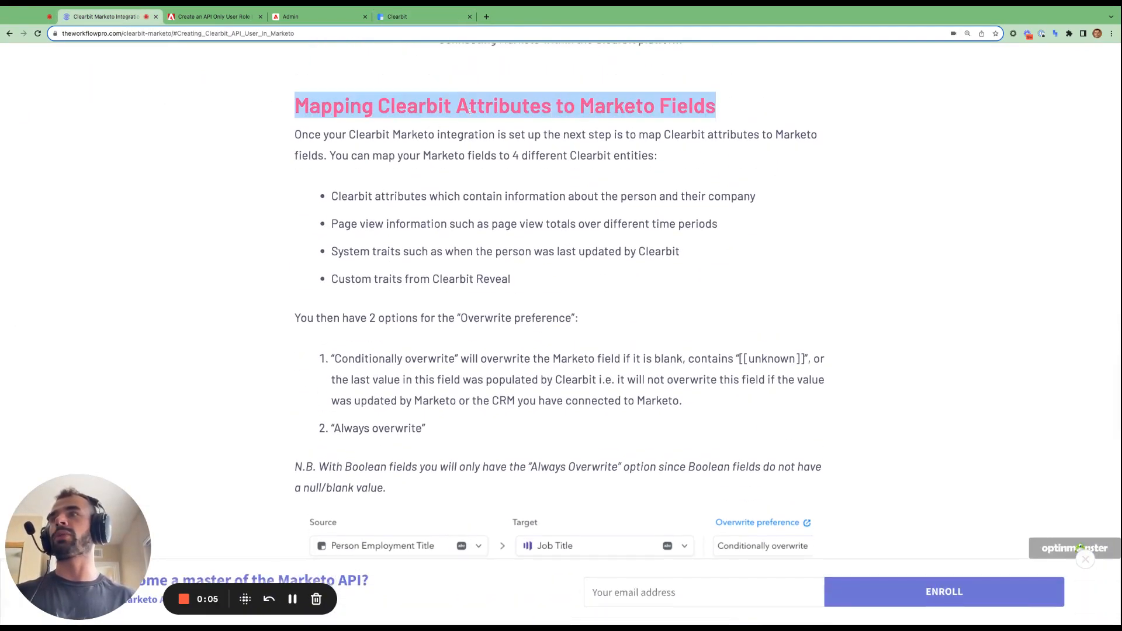
pyautogui.click(1085, 559)
pyautogui.scroll(-2, 747, 399)
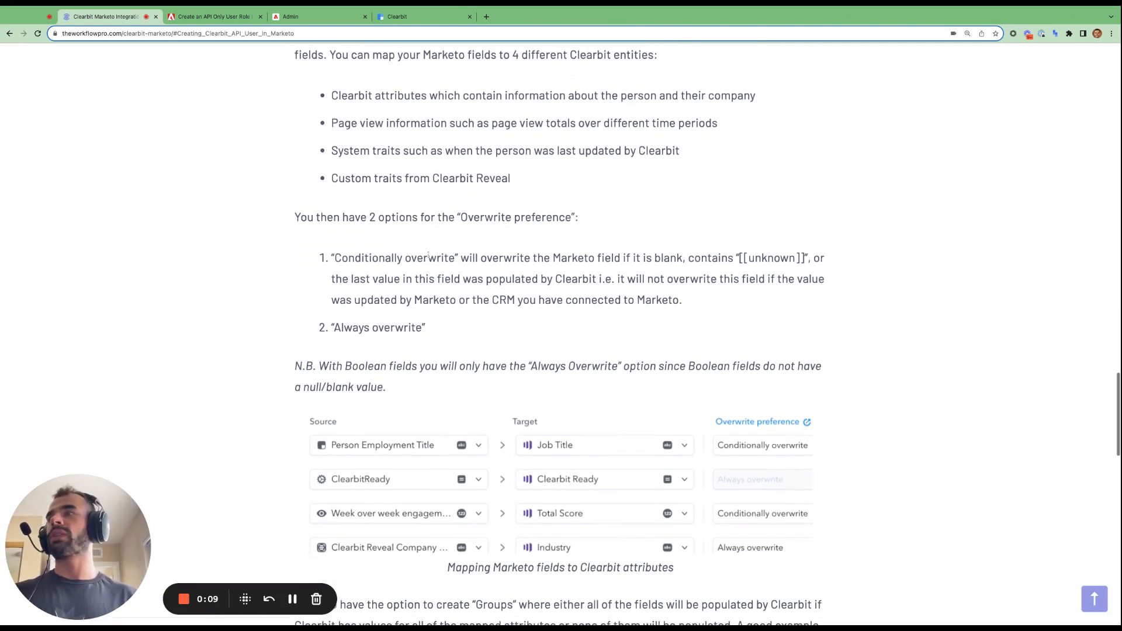
# - Read the Conditionally overwrite and Always overwrite explanations and the Boolean-field note, then return to Clearbit
pyautogui.moveTo(335, 257); pyautogui.dragTo(459, 259)
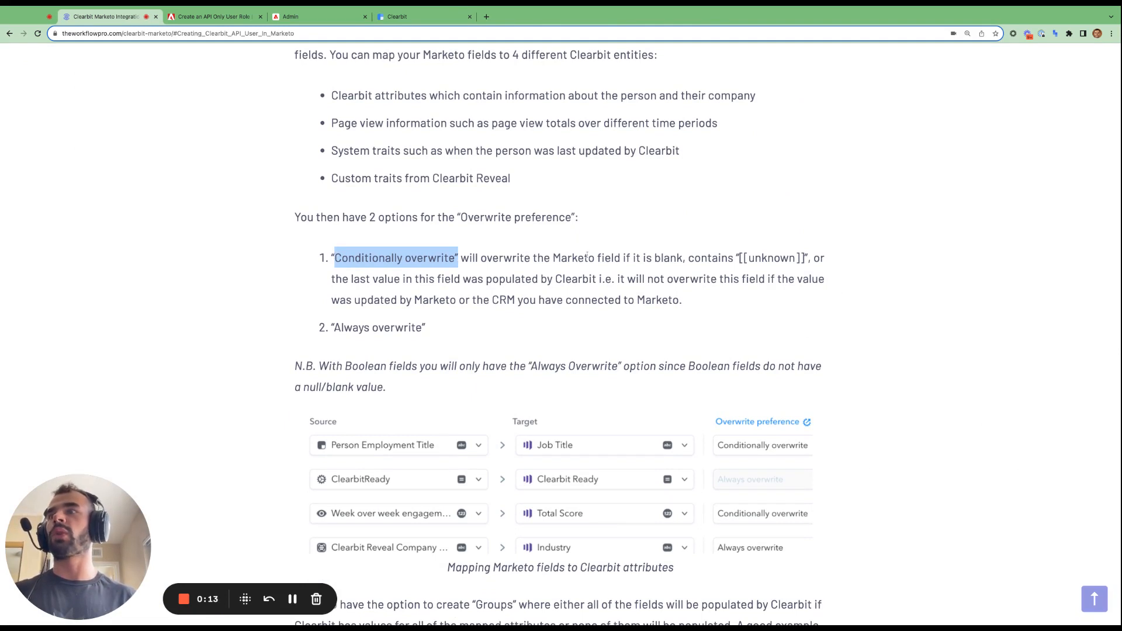
pyautogui.moveTo(553, 258); pyautogui.dragTo(596, 279)
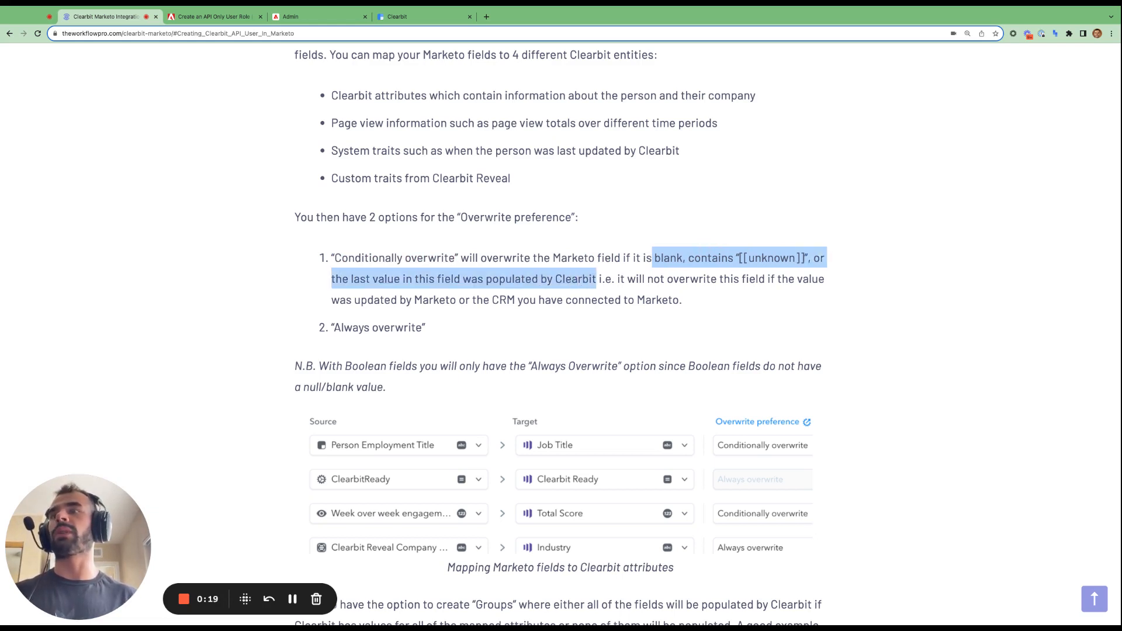
pyautogui.click(652, 280)
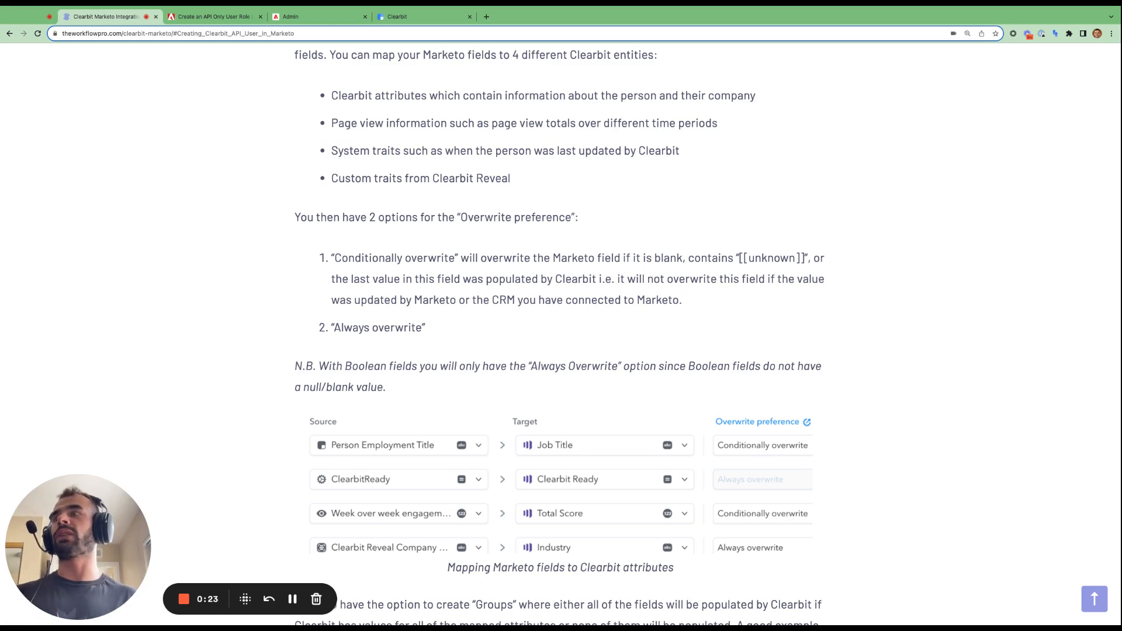
pyautogui.moveTo(414, 301); pyautogui.dragTo(539, 298)
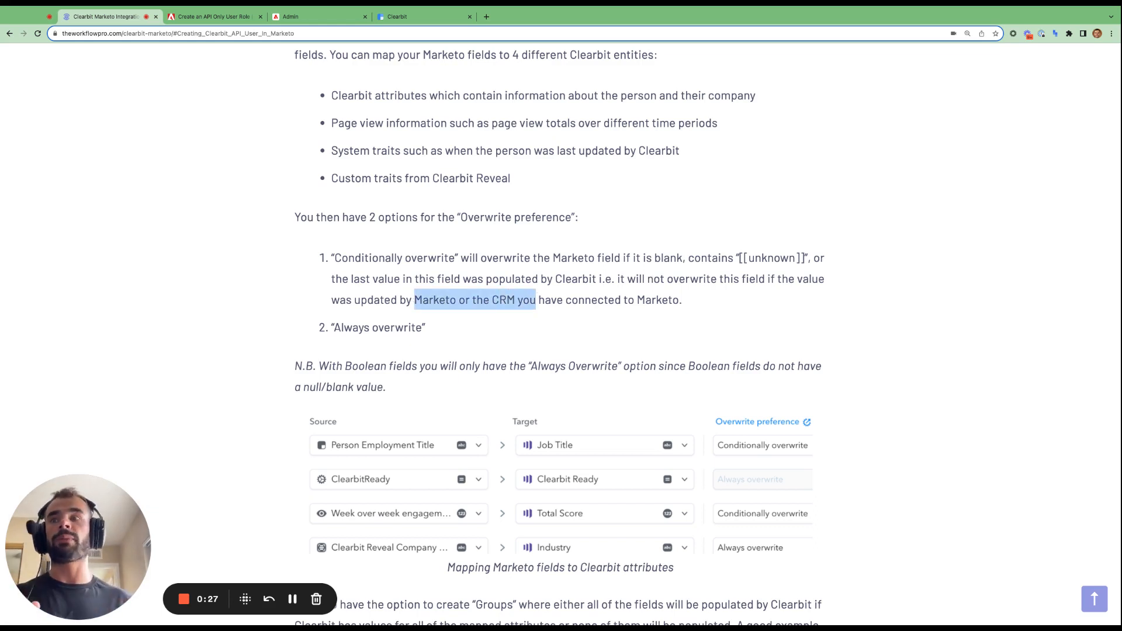
pyautogui.click(496, 327)
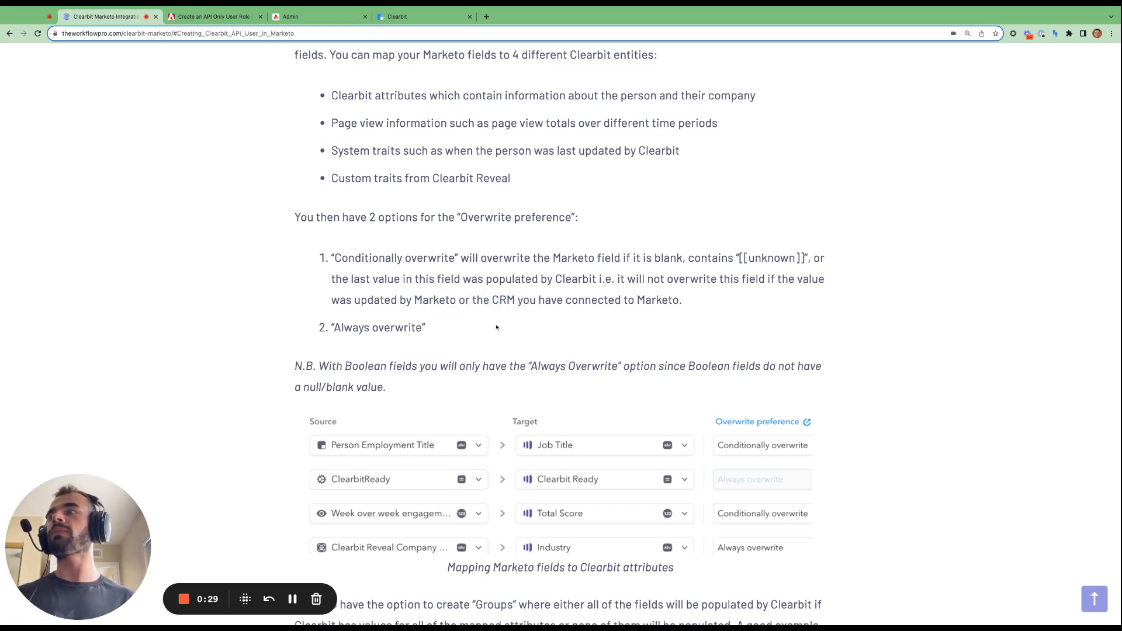
pyautogui.hotkey('alt', 'shift', 'Left')
pyautogui.hotkey('alt', 'shift', 'Left')
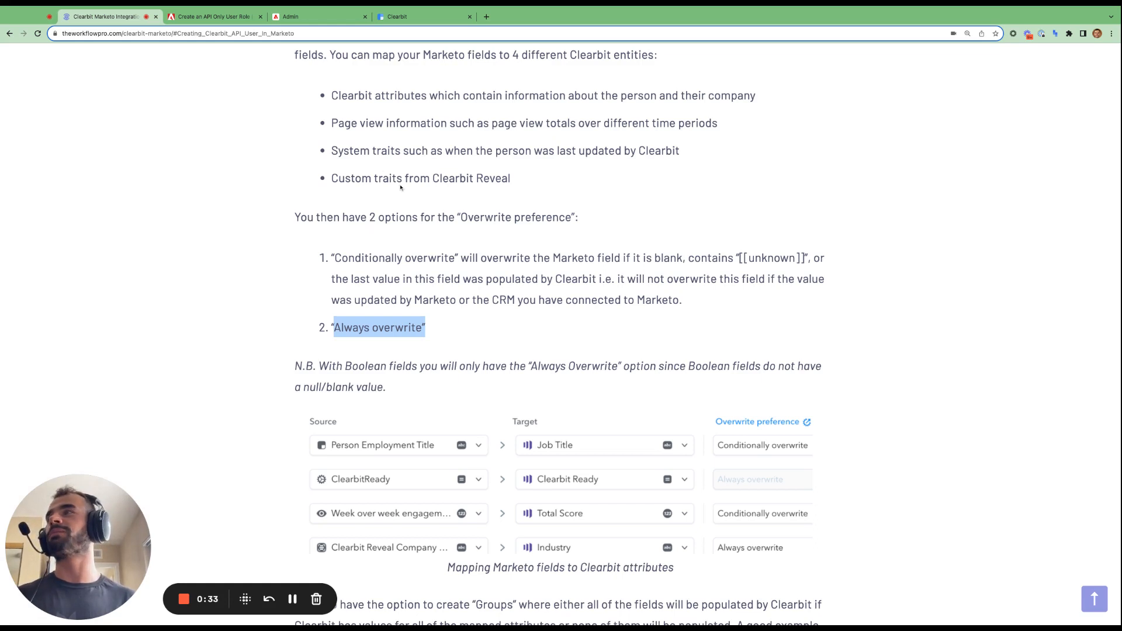
pyautogui.moveTo(345, 366); pyautogui.dragTo(383, 387)
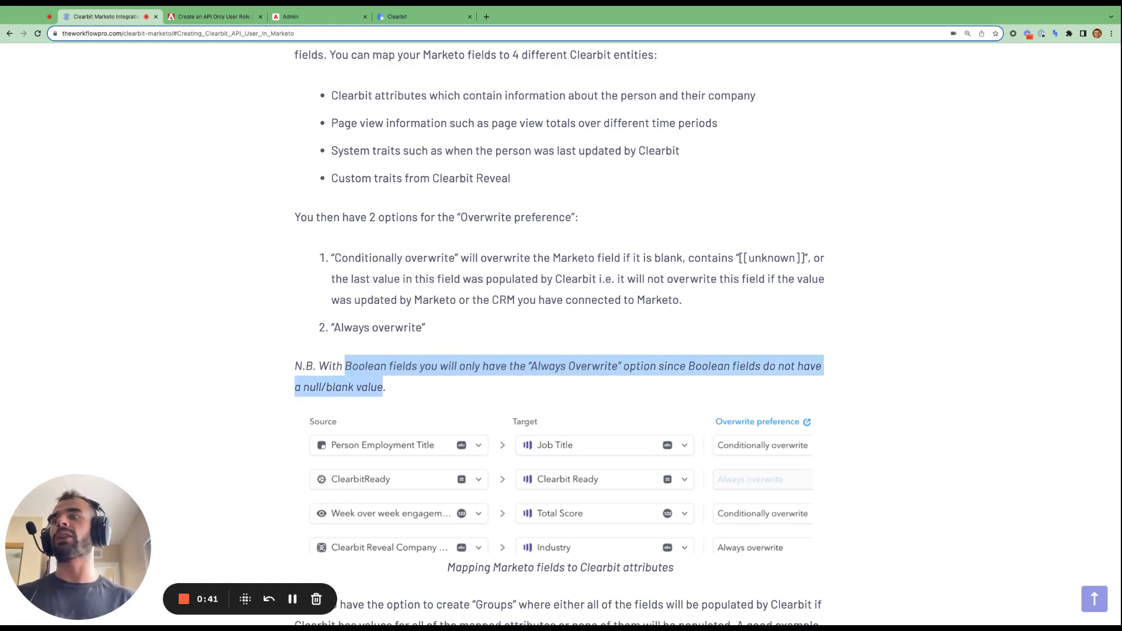
pyautogui.click(422, 16)
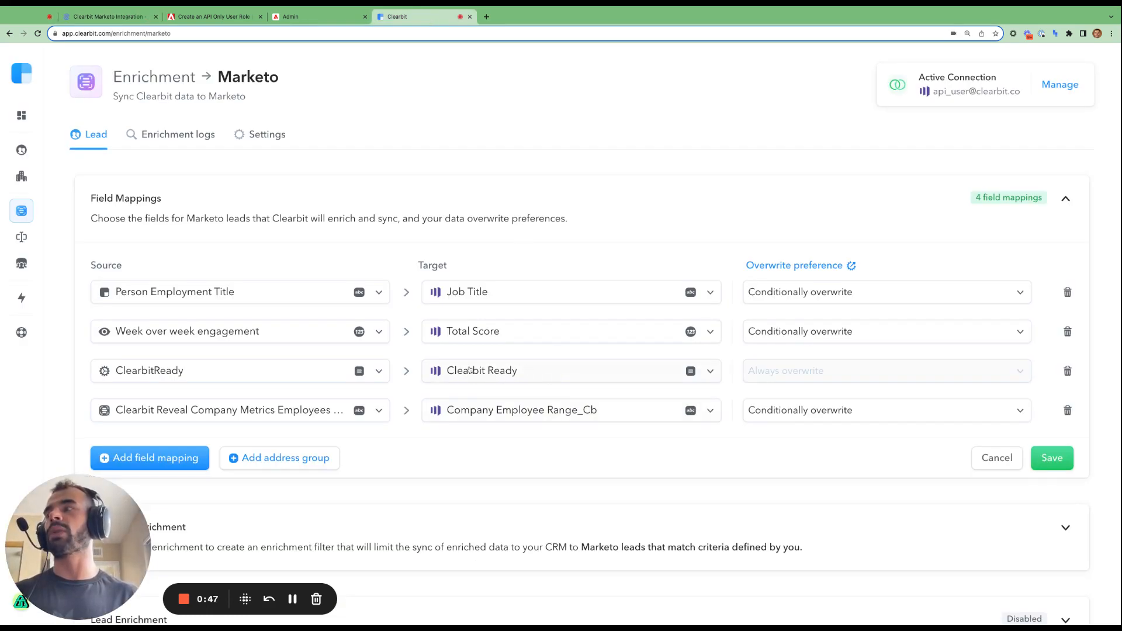
# - Check the first mapping's overwrite choices and collapse then re-expand Field Mappings
pyautogui.moveTo(750, 371)
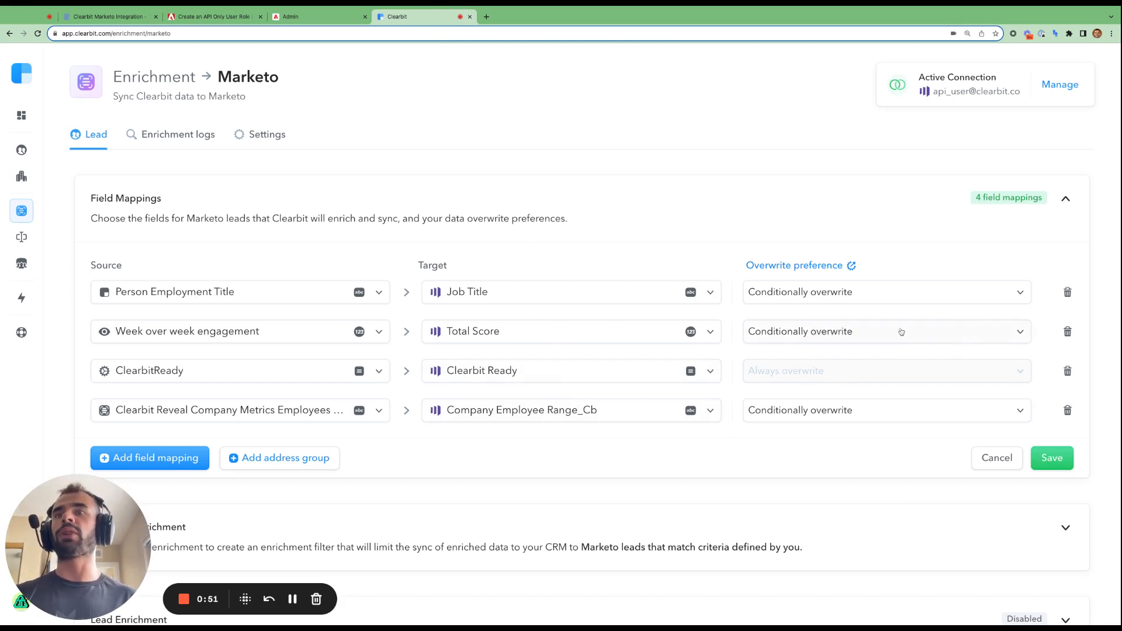
pyautogui.click(1008, 292)
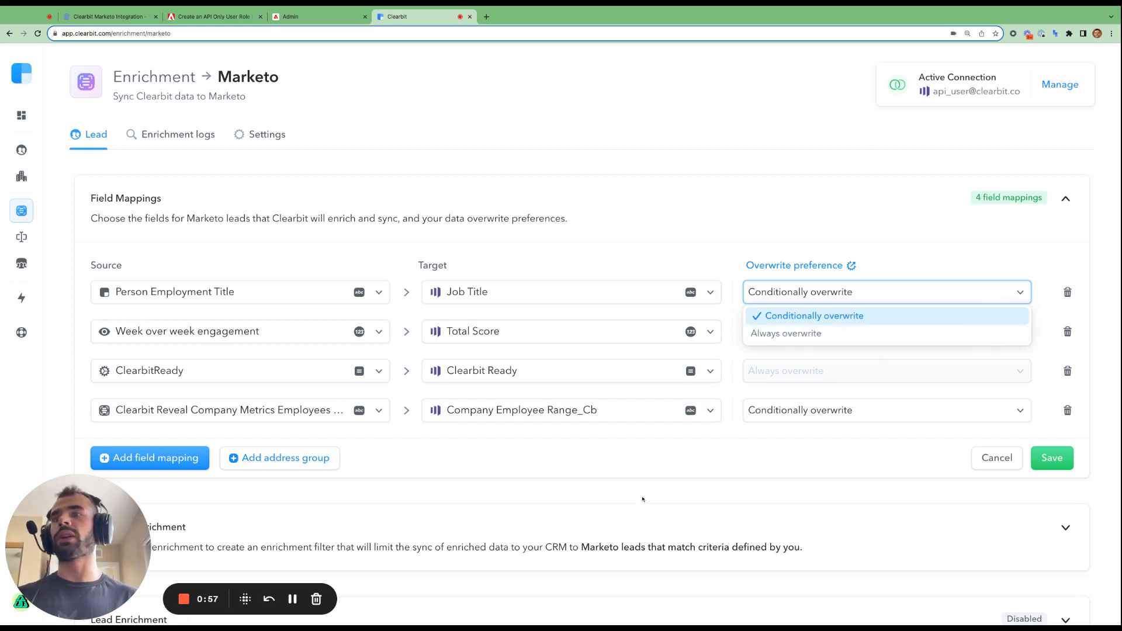
pyautogui.click(315, 597)
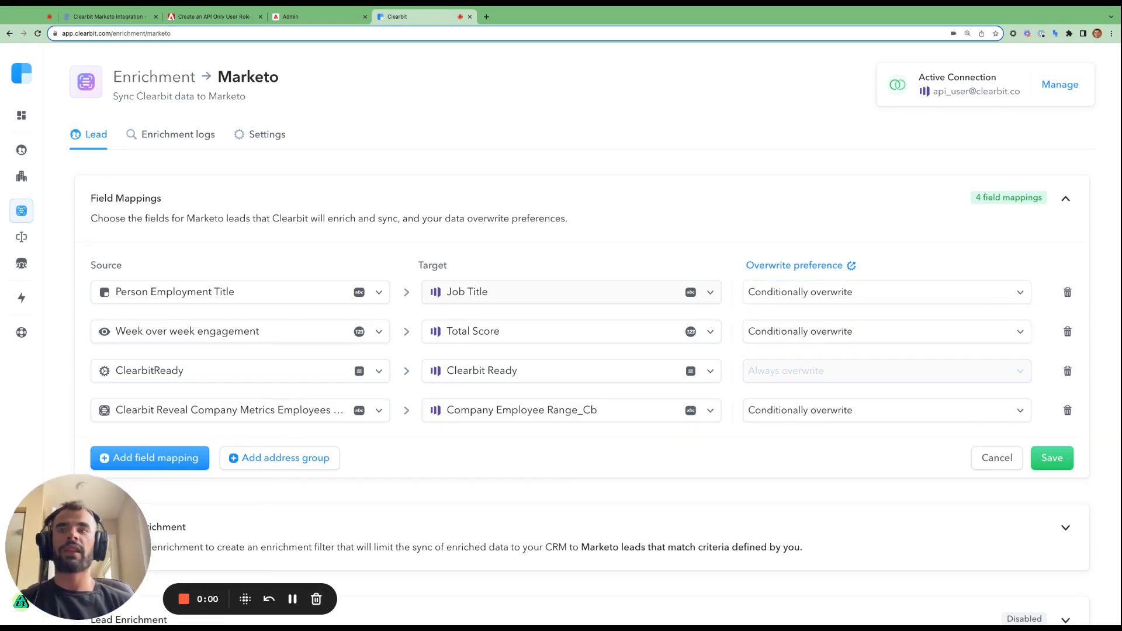
pyautogui.click(143, 201)
pyautogui.click(1065, 198)
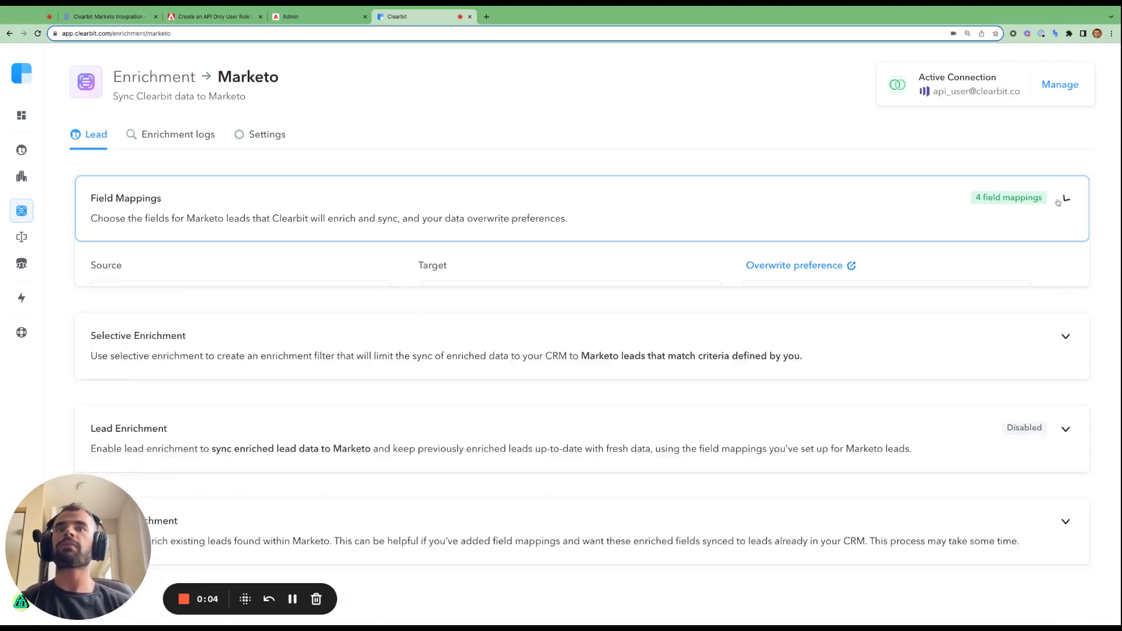
# - Add an empty address group, then bring up the blog's section on groups
pyautogui.scroll(-2, 623, 374)
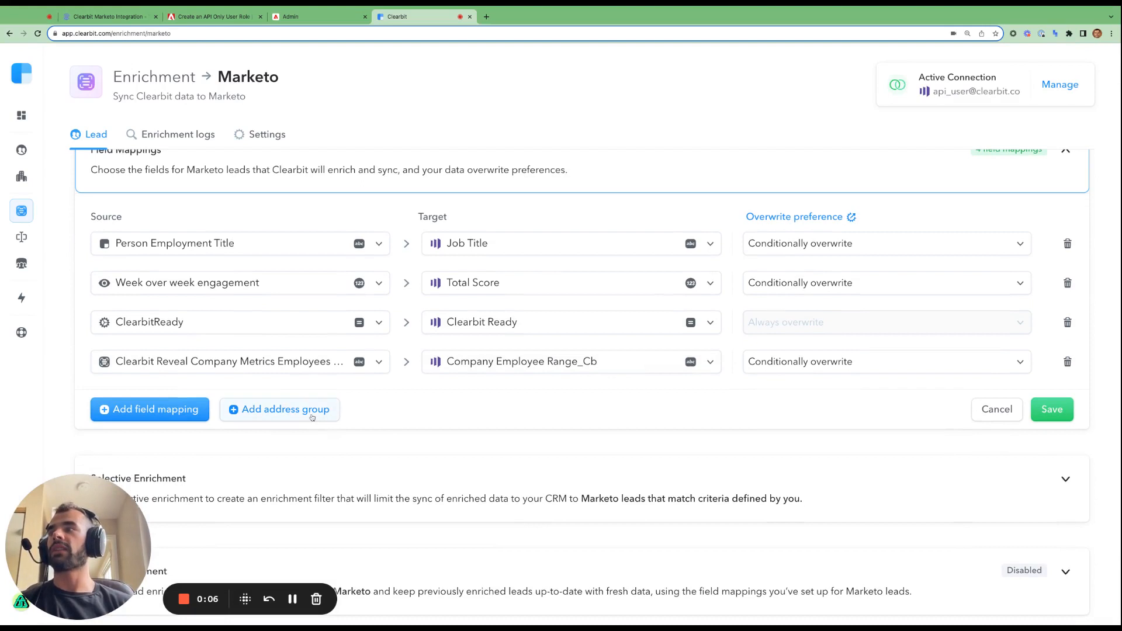
pyautogui.click(312, 417)
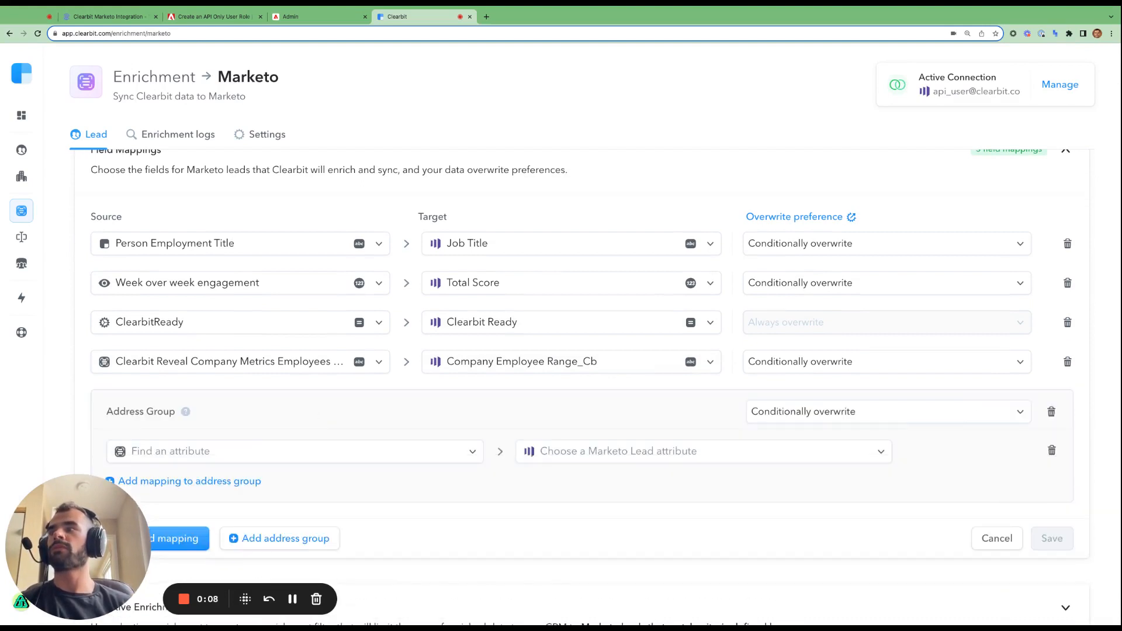
pyautogui.scroll(-2, 411, 418)
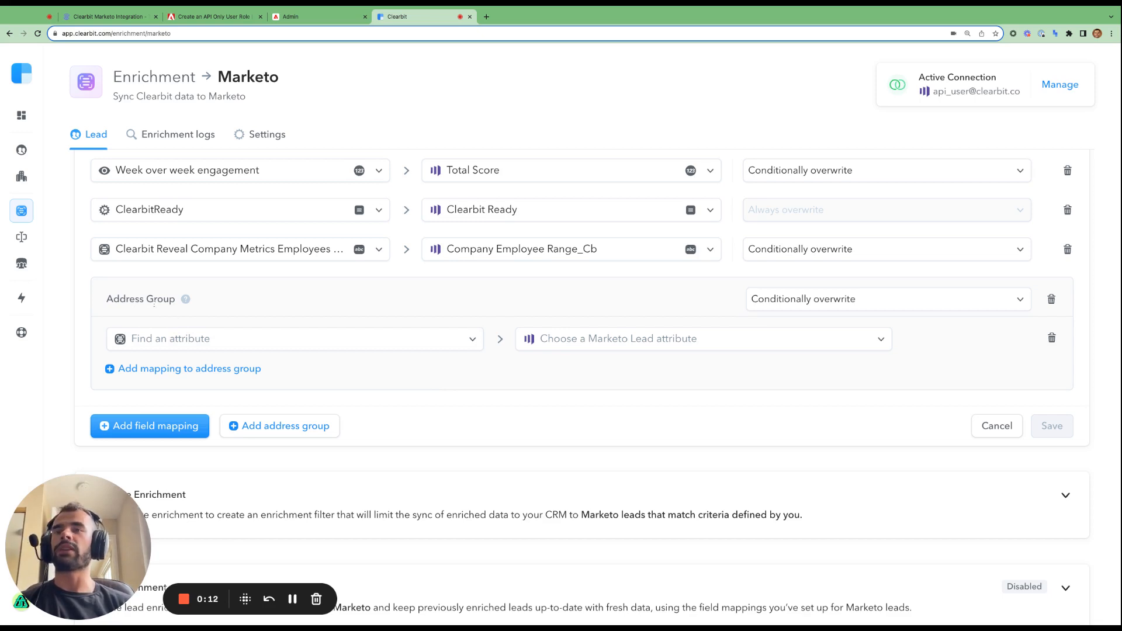
pyautogui.click(107, 17)
pyautogui.scroll(-2, 491, 377)
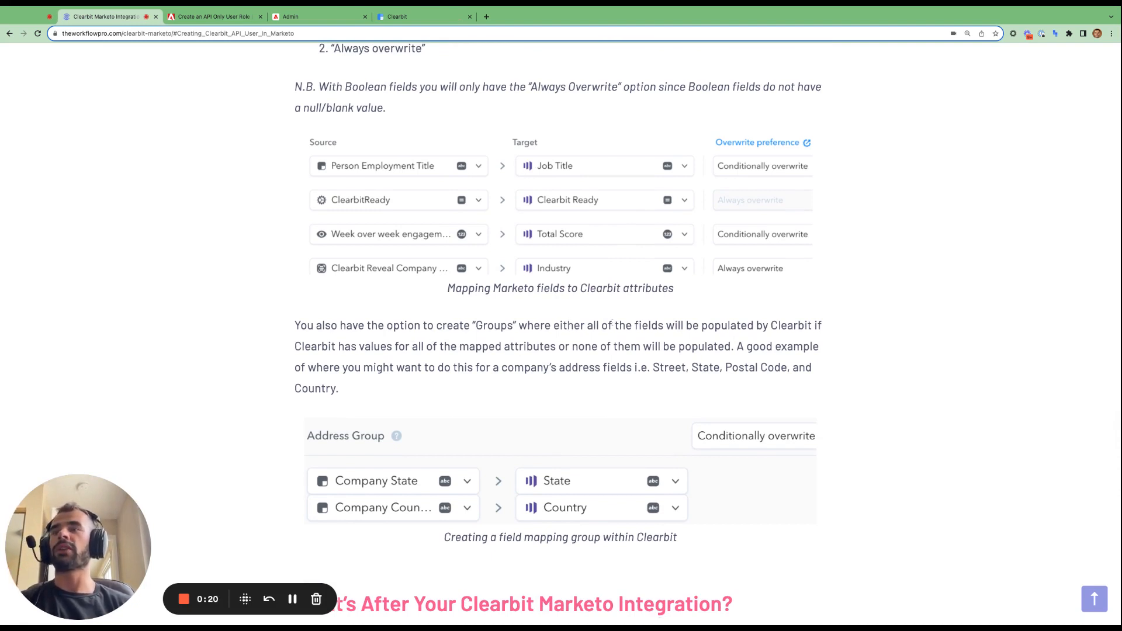
# - Highlight the Groups paragraph's points on populating all or none of the mapped address fields
pyautogui.moveTo(664, 326); pyautogui.dragTo(473, 326)
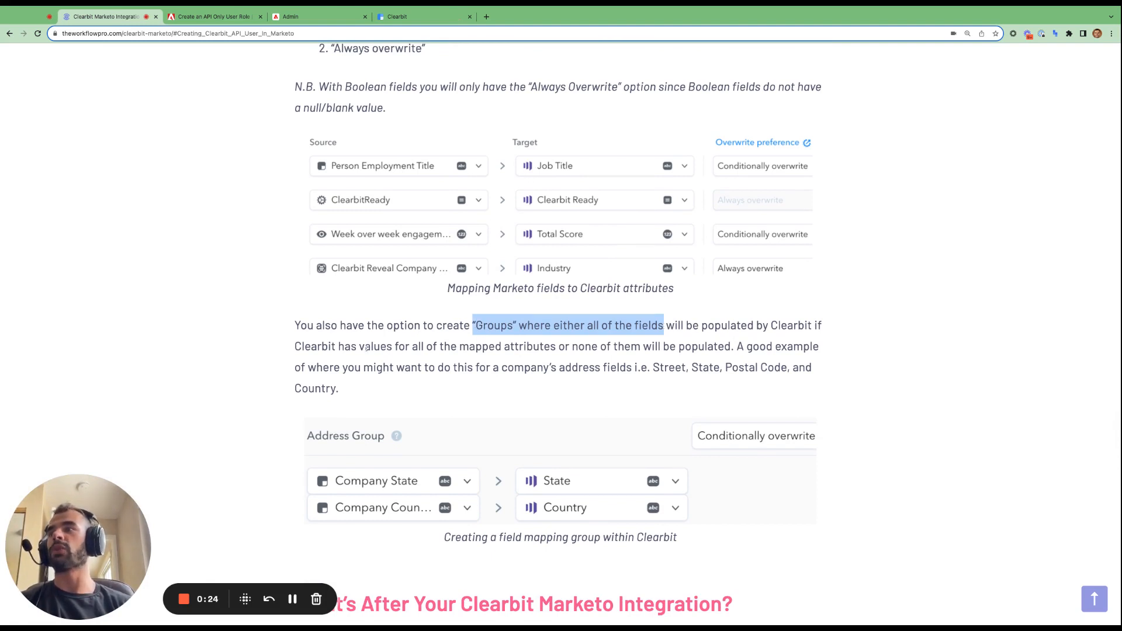
pyautogui.moveTo(359, 346); pyautogui.dragTo(556, 346)
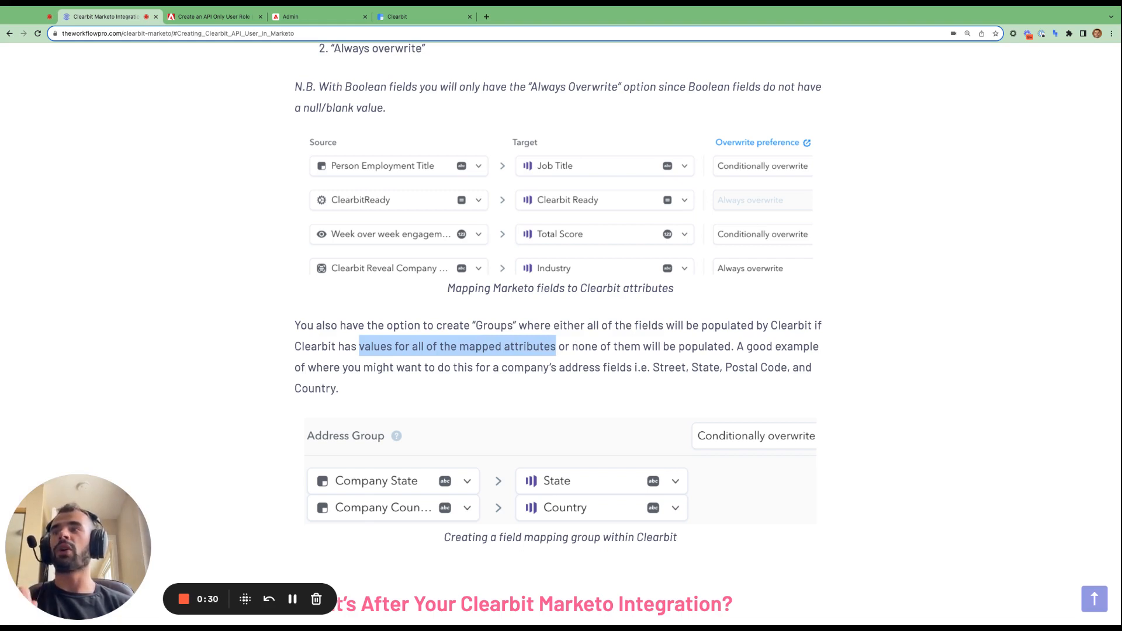
pyautogui.click(566, 350)
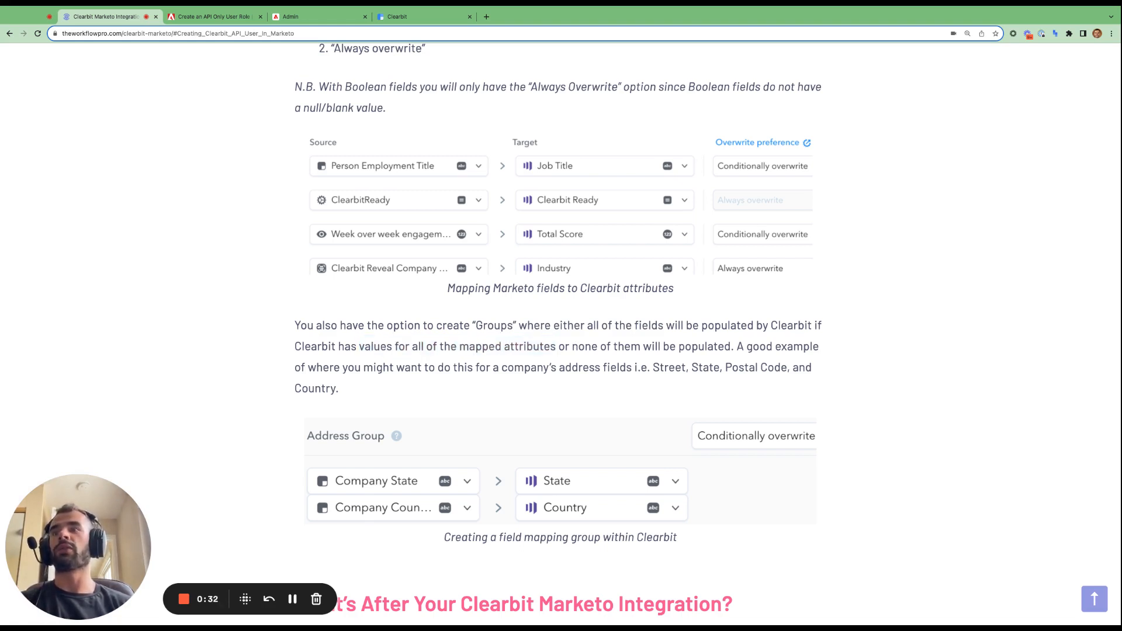
pyautogui.moveTo(731, 346); pyautogui.dragTo(572, 347)
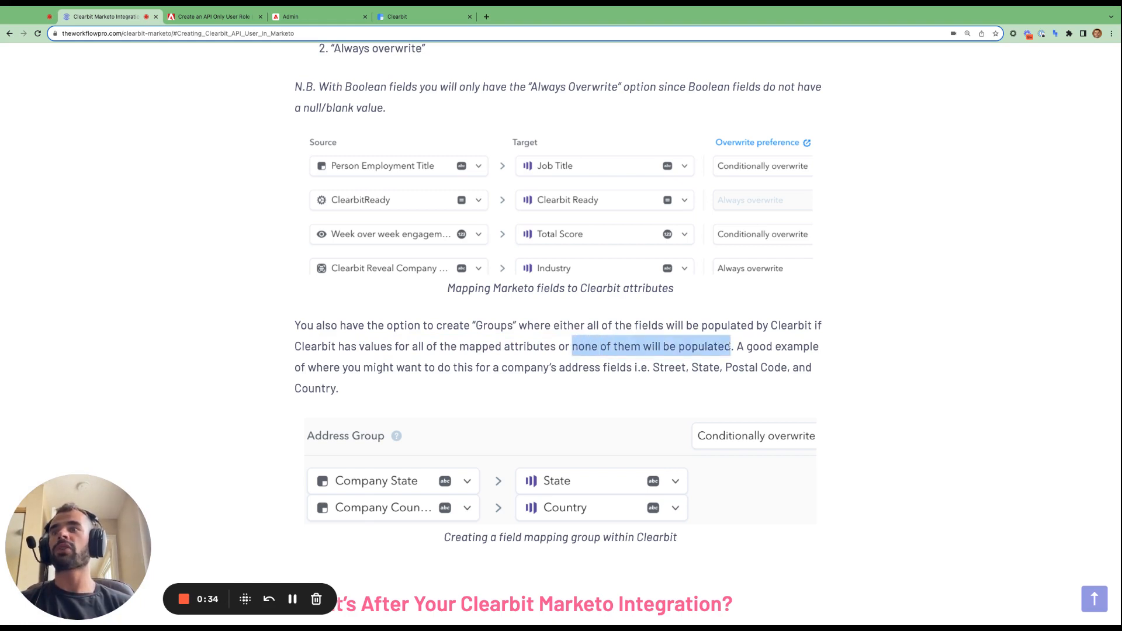
pyautogui.moveTo(738, 346); pyautogui.dragTo(691, 368)
pyautogui.click(597, 370)
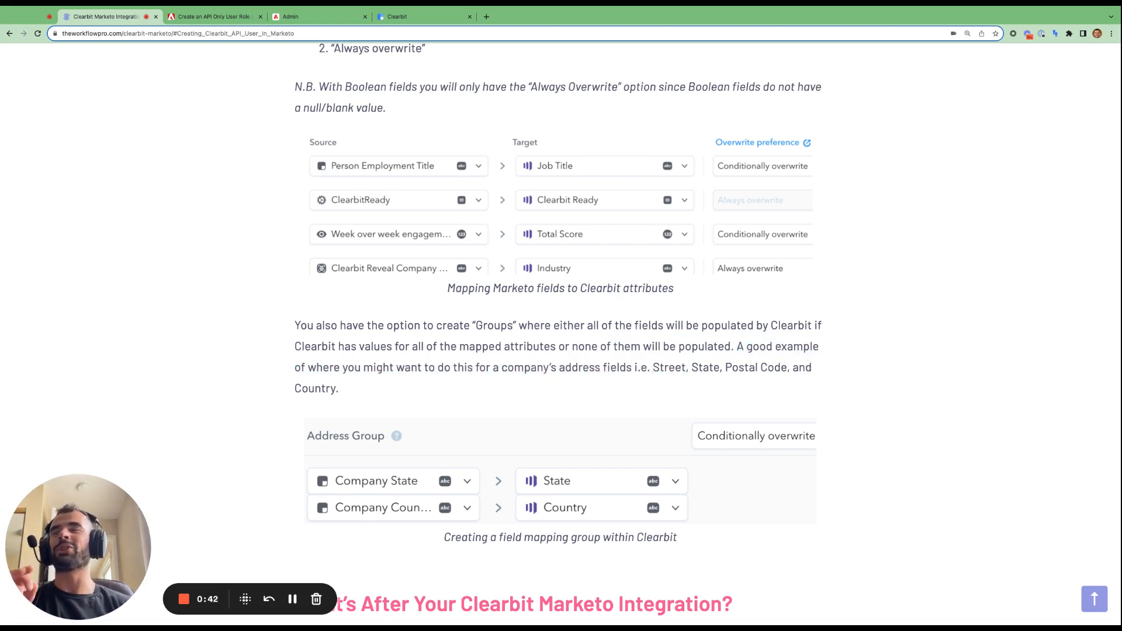
pyautogui.moveTo(652, 367); pyautogui.dragTo(339, 388)
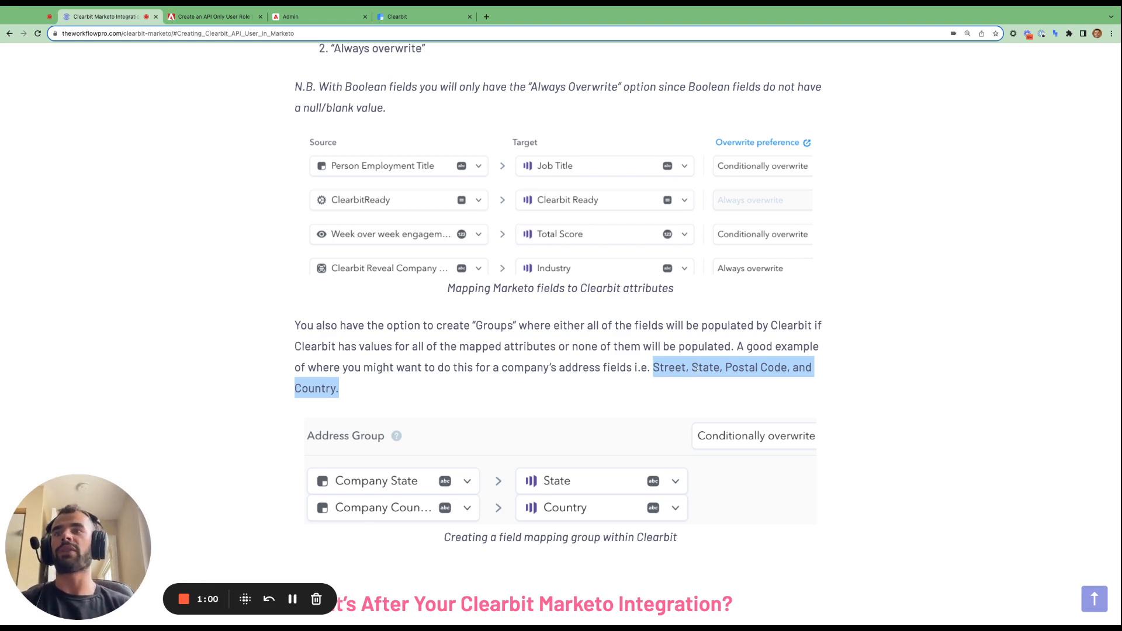
pyautogui.click(736, 367)
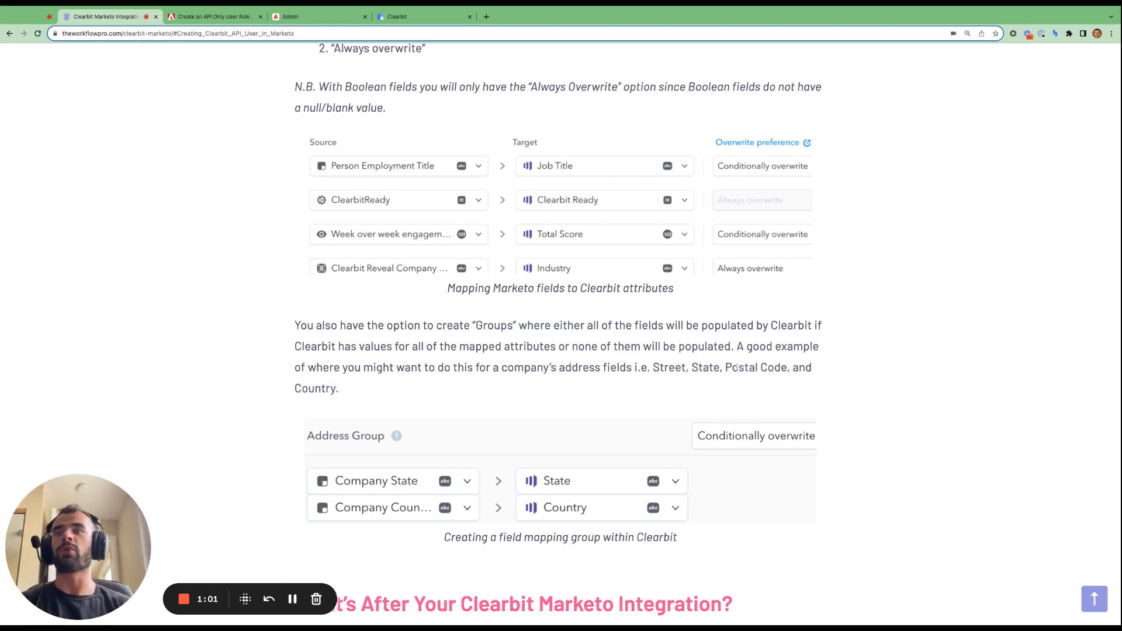
# - Highlight the words Street, State and Country, then return to the Clearbit mapping page
pyautogui.doubleClick(671, 368)
pyautogui.doubleClick(706, 367)
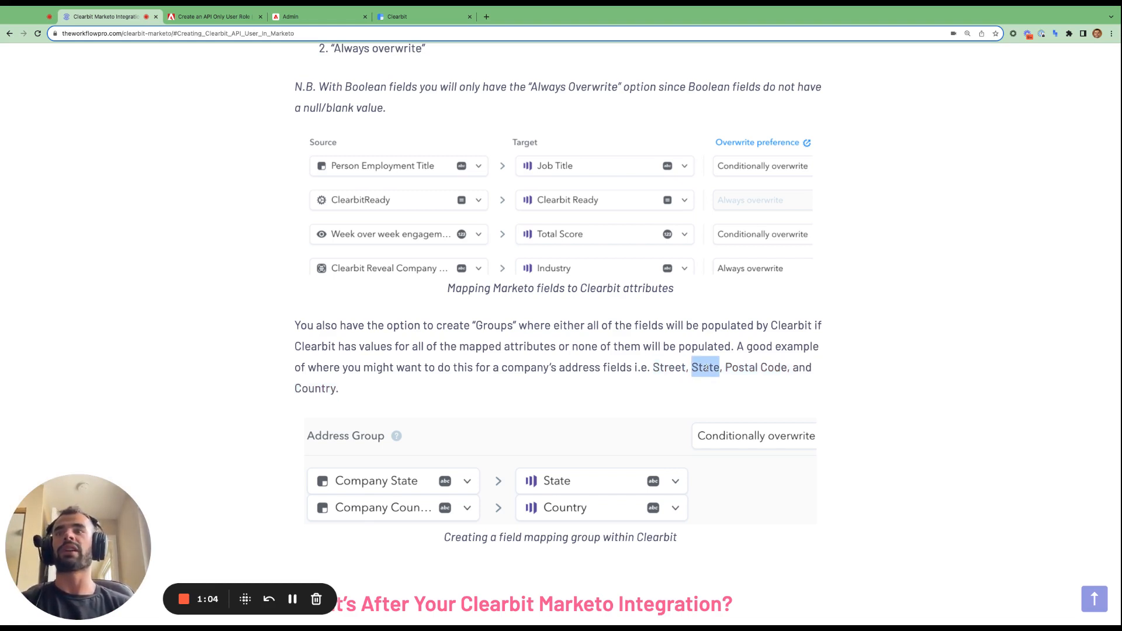
pyautogui.doubleClick(316, 388)
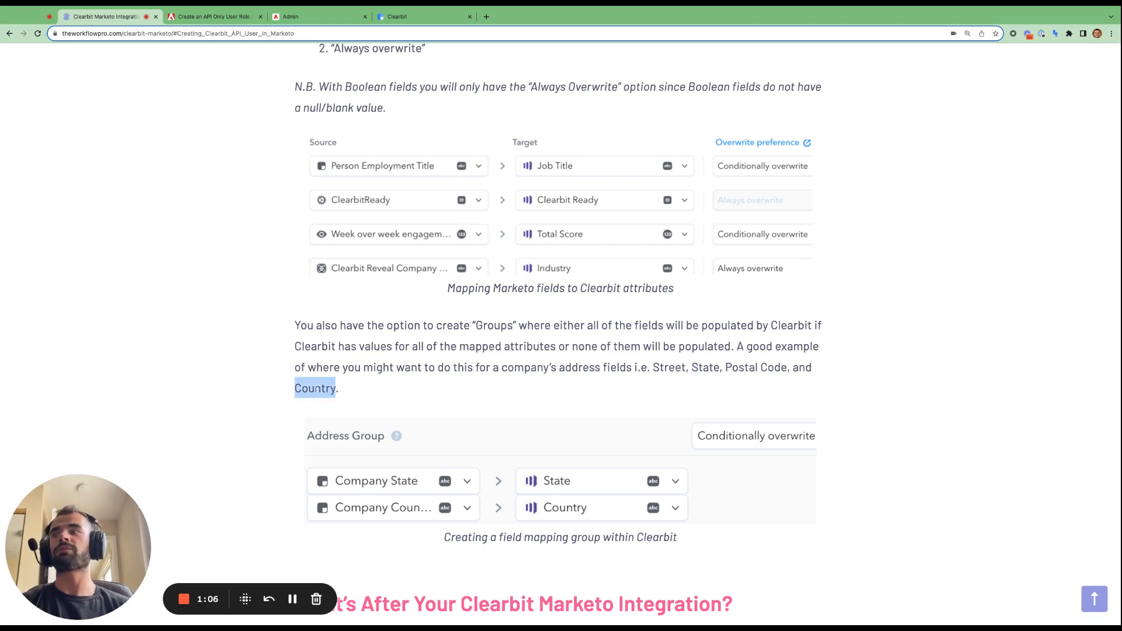
pyautogui.click(409, 16)
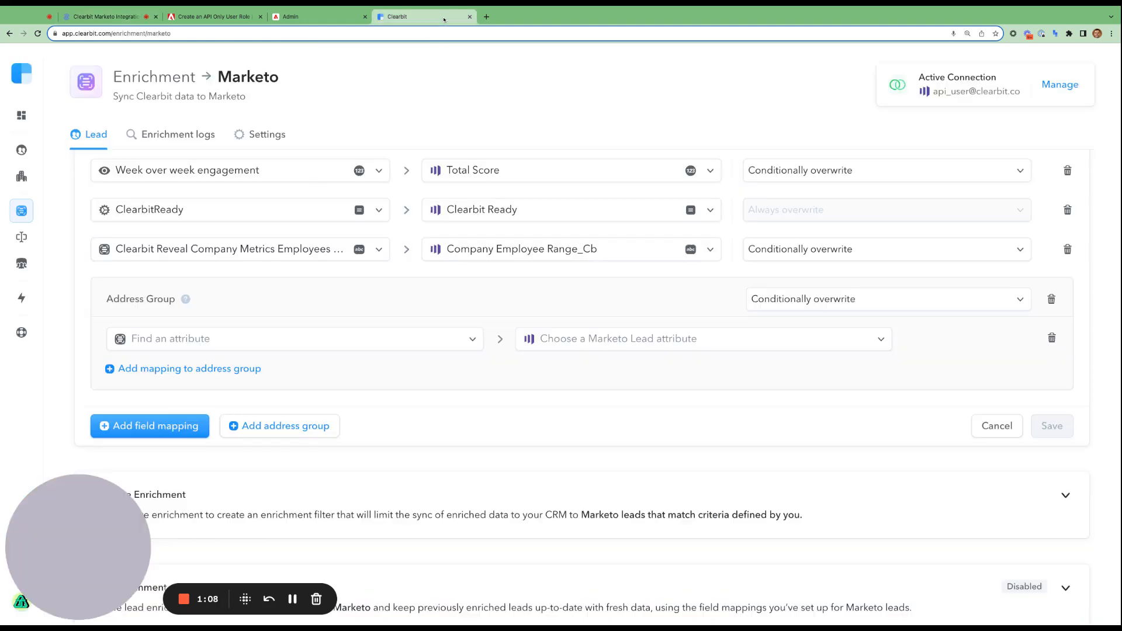
# - Map Clearbit Company State to the Marketo State field in the Address Group
pyautogui.click(355, 348)
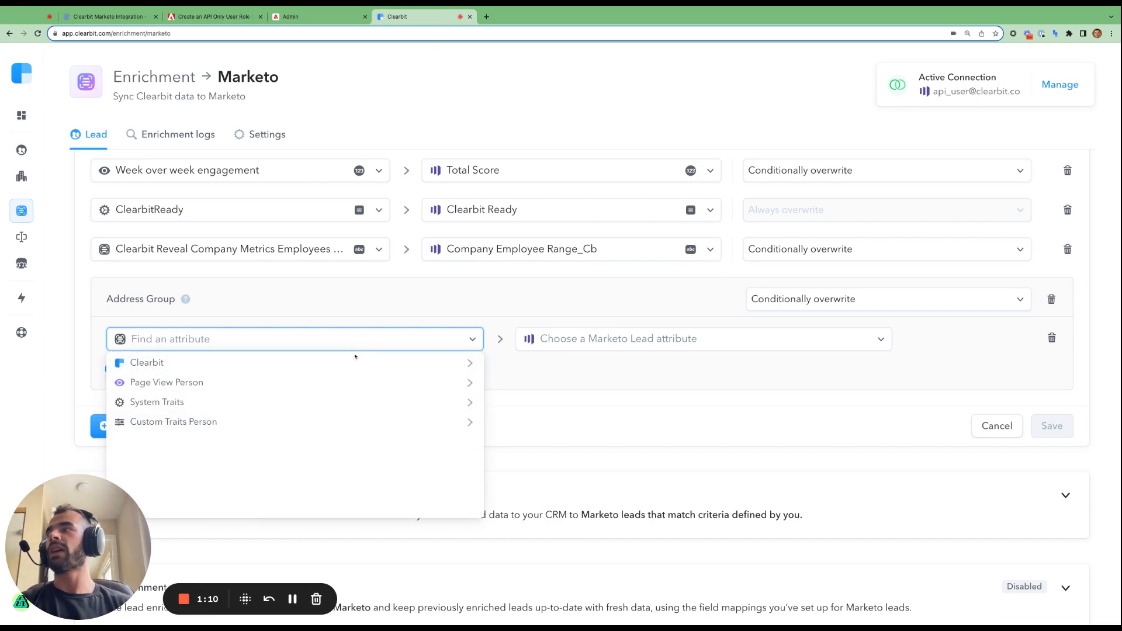
pyautogui.click(354, 363)
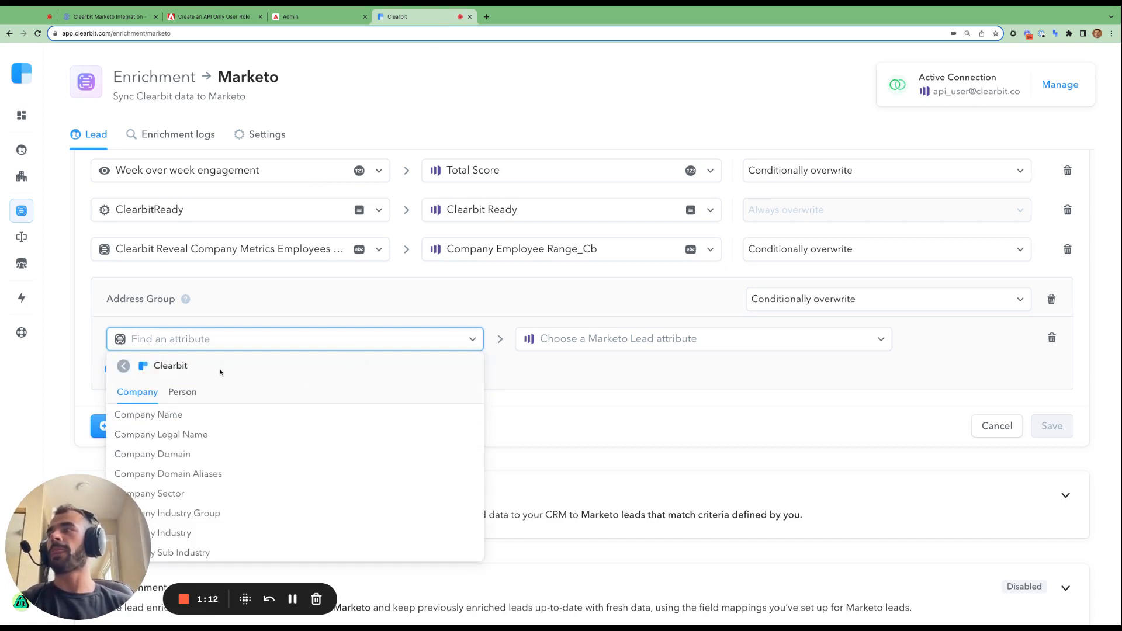
pyautogui.write('dstat')
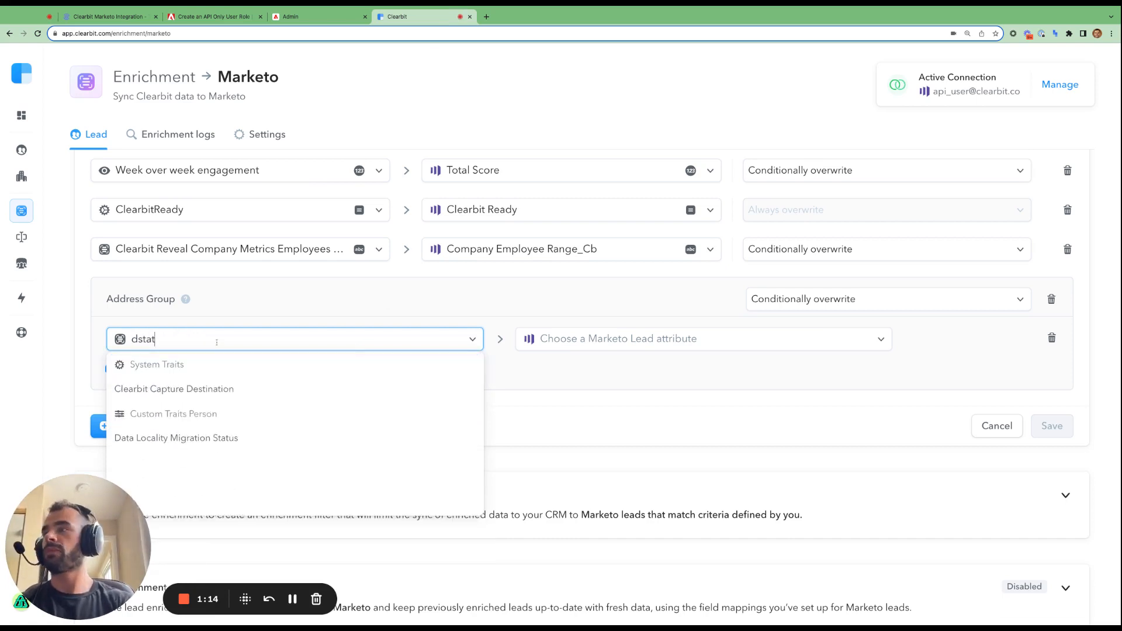
pyautogui.press('BackSpace')
pyautogui.press('BackSpace')
pyautogui.press('BackSpace')
pyautogui.press('BackSpace')
pyautogui.press('BackSpace')
pyautogui.write('sta')
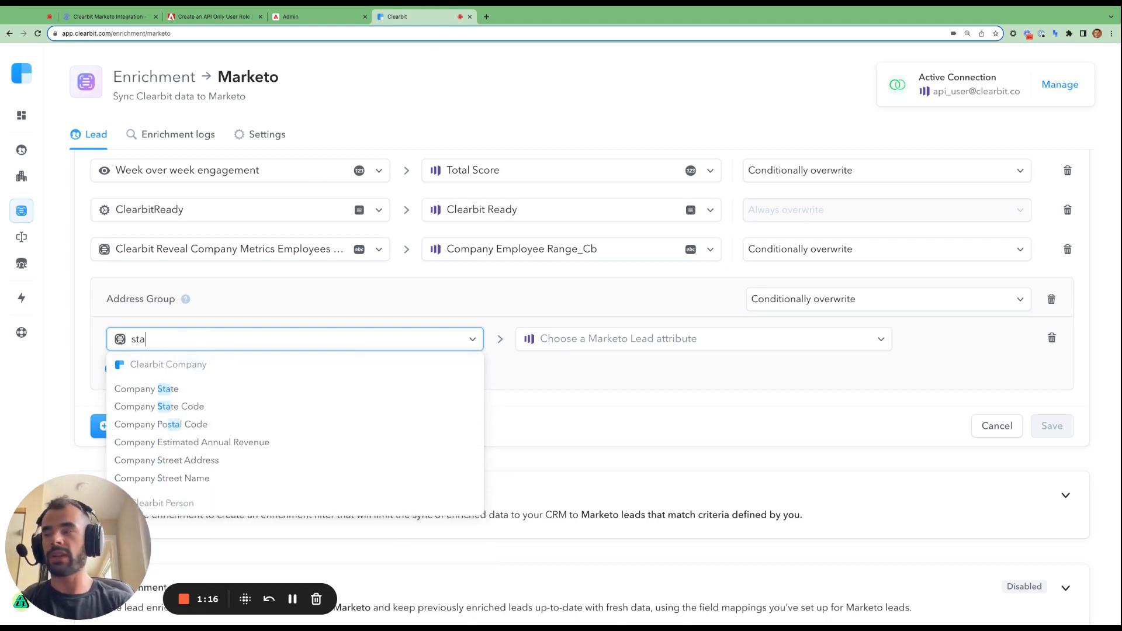
pyautogui.write('te')
pyautogui.click(205, 387)
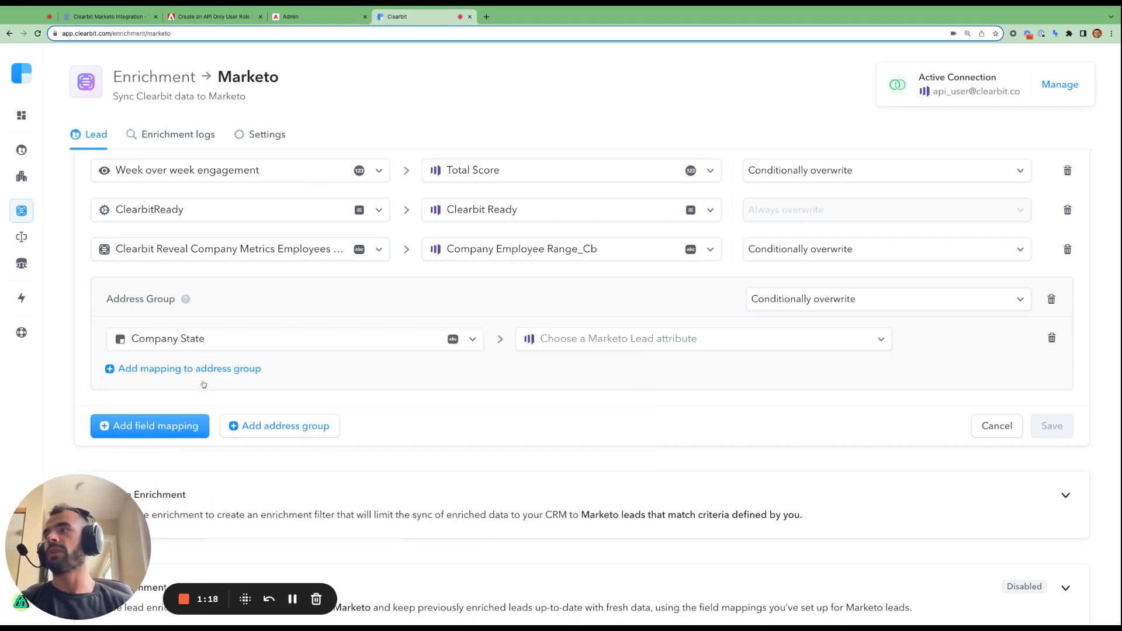
pyautogui.click(556, 340)
pyautogui.write('state')
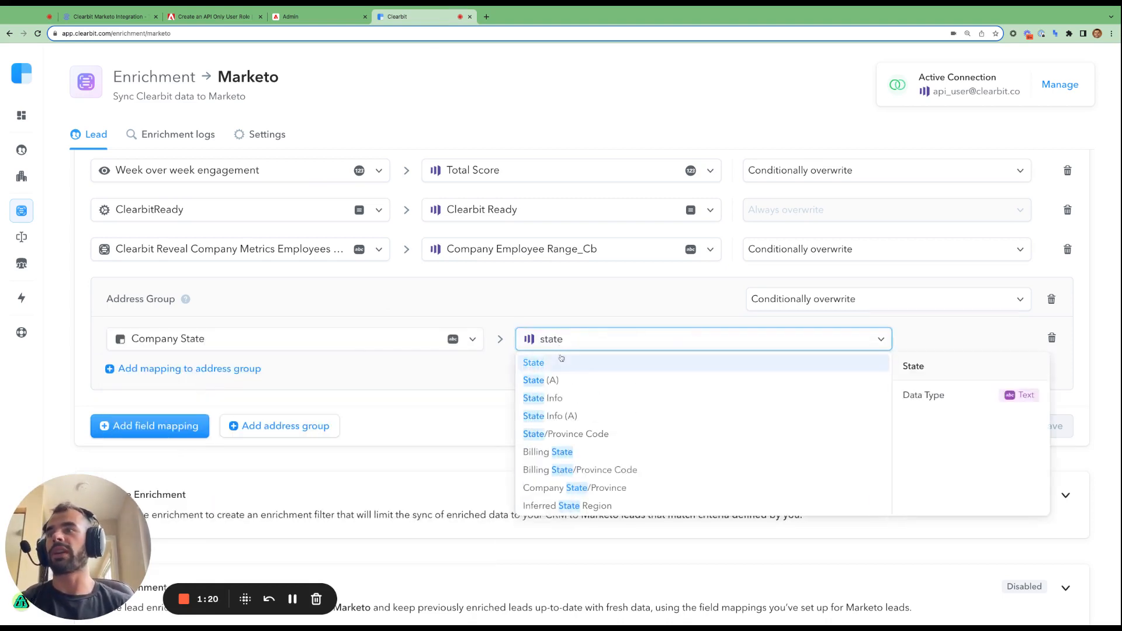
pyautogui.click(561, 359)
# - Add a second group row mapping Company Country to the Marketo Country field
pyautogui.click(205, 369)
pyautogui.scroll(-2, 225, 351)
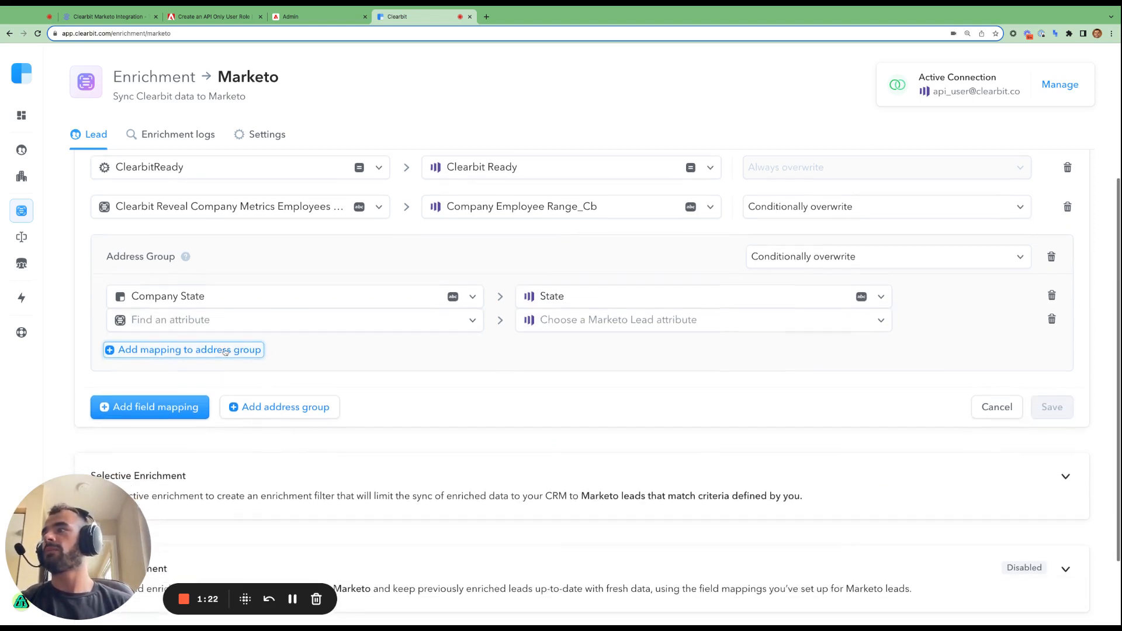
pyautogui.click(241, 320)
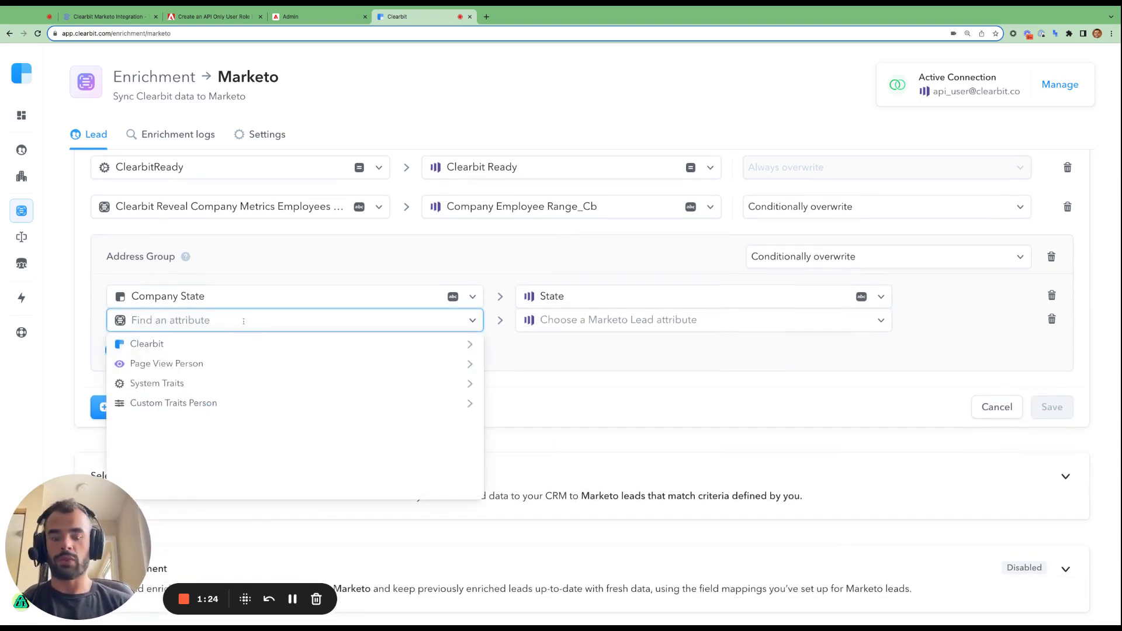
pyautogui.write('country')
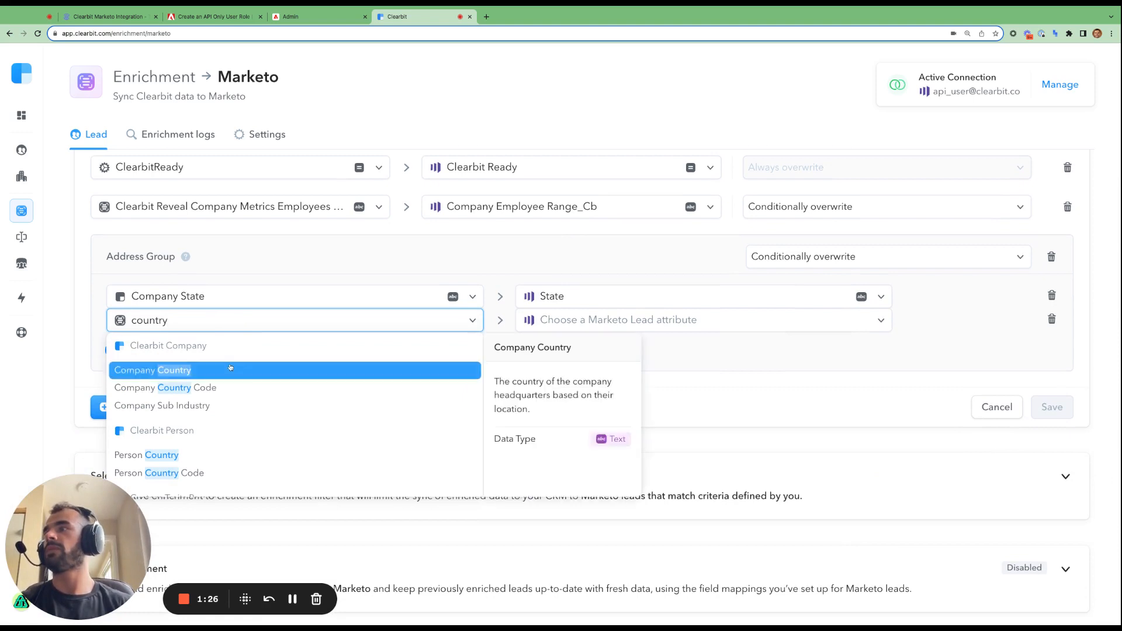
pyautogui.click(231, 369)
pyautogui.click(610, 320)
pyautogui.write('co')
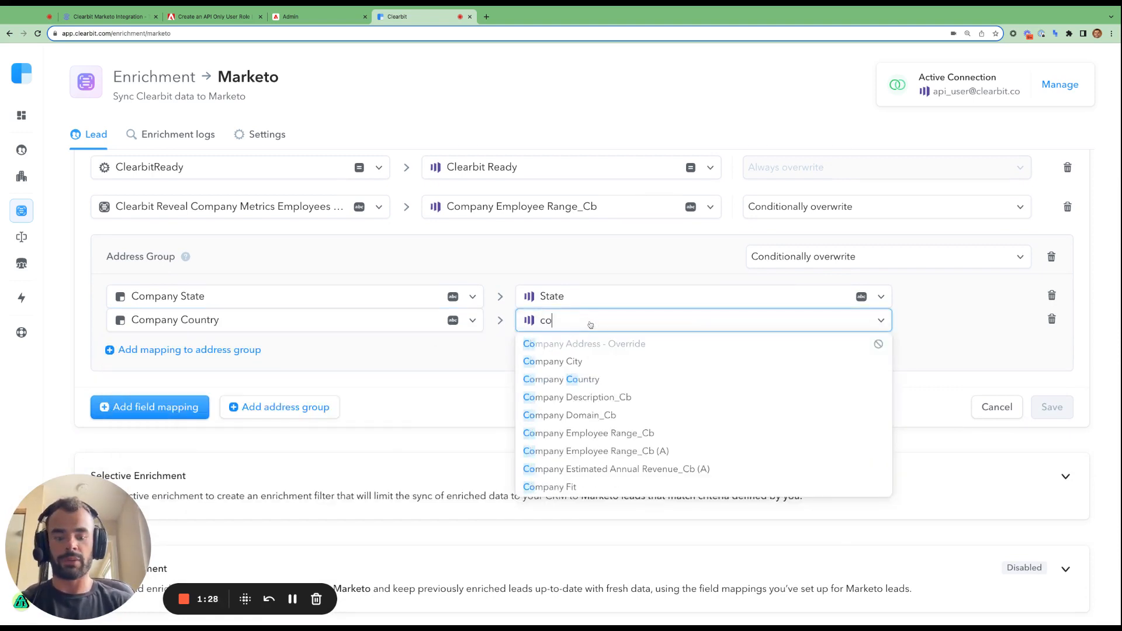
pyautogui.write('untry')
pyautogui.click(601, 344)
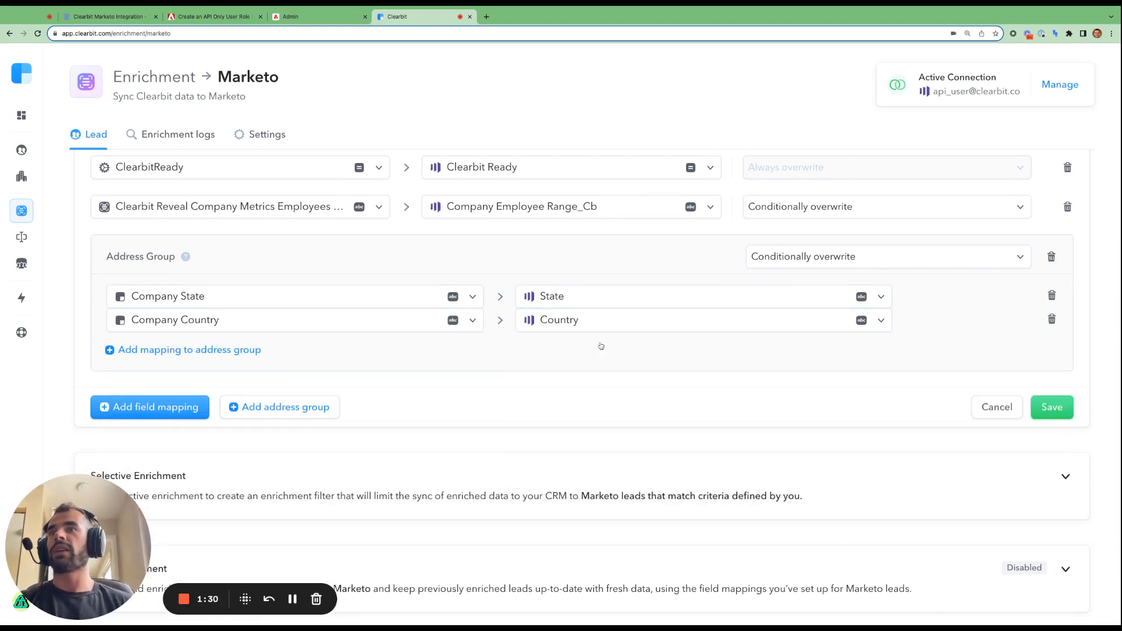
# - Leave the Address Group on Conditionally overwrite and bring up the integration article
pyautogui.click(854, 258)
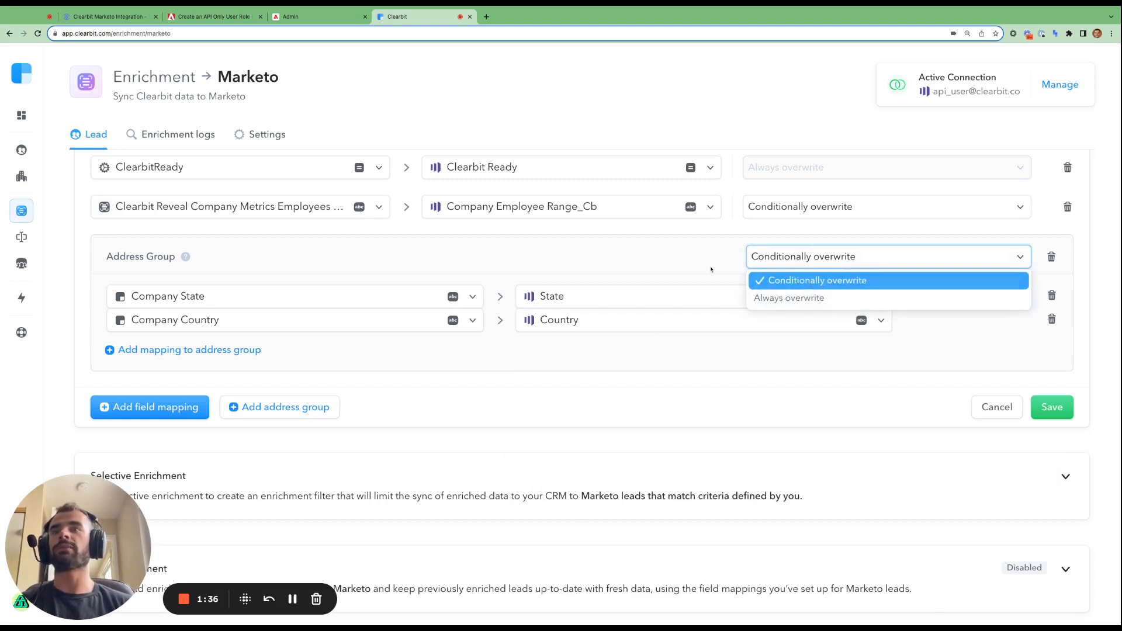
pyautogui.click(687, 262)
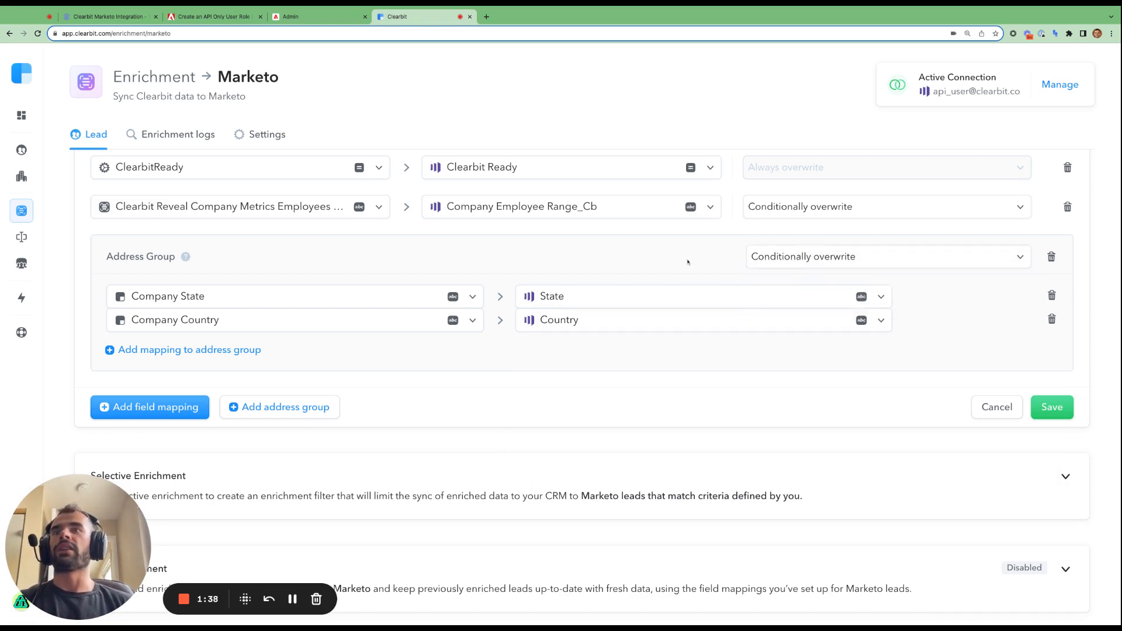
pyautogui.click(796, 260)
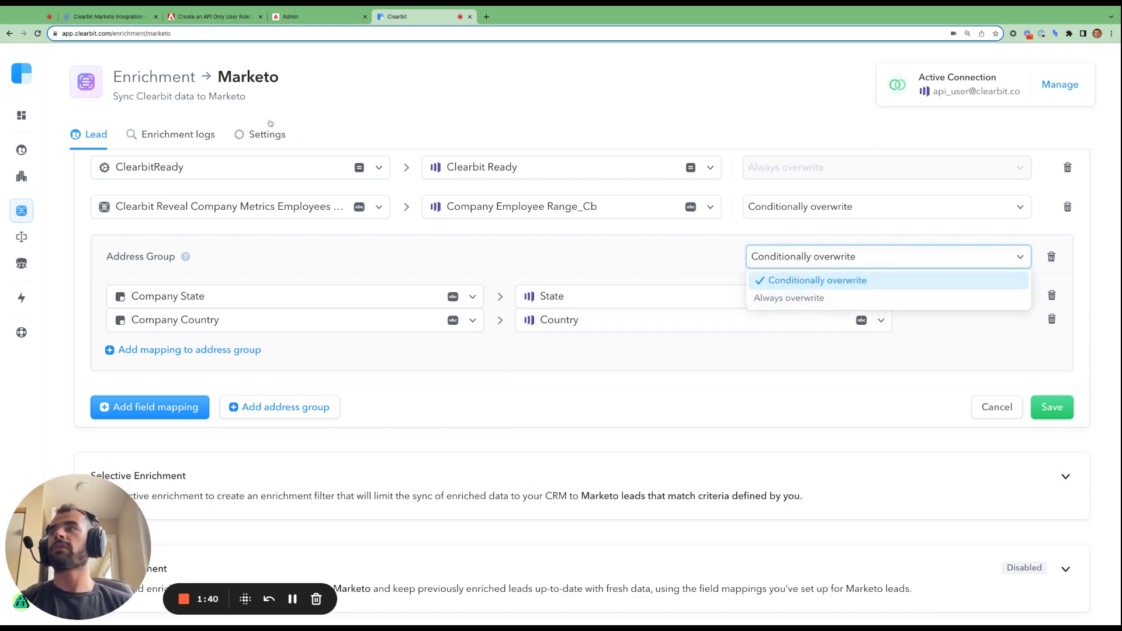
pyautogui.click(105, 17)
pyautogui.scroll(5, 358, 209)
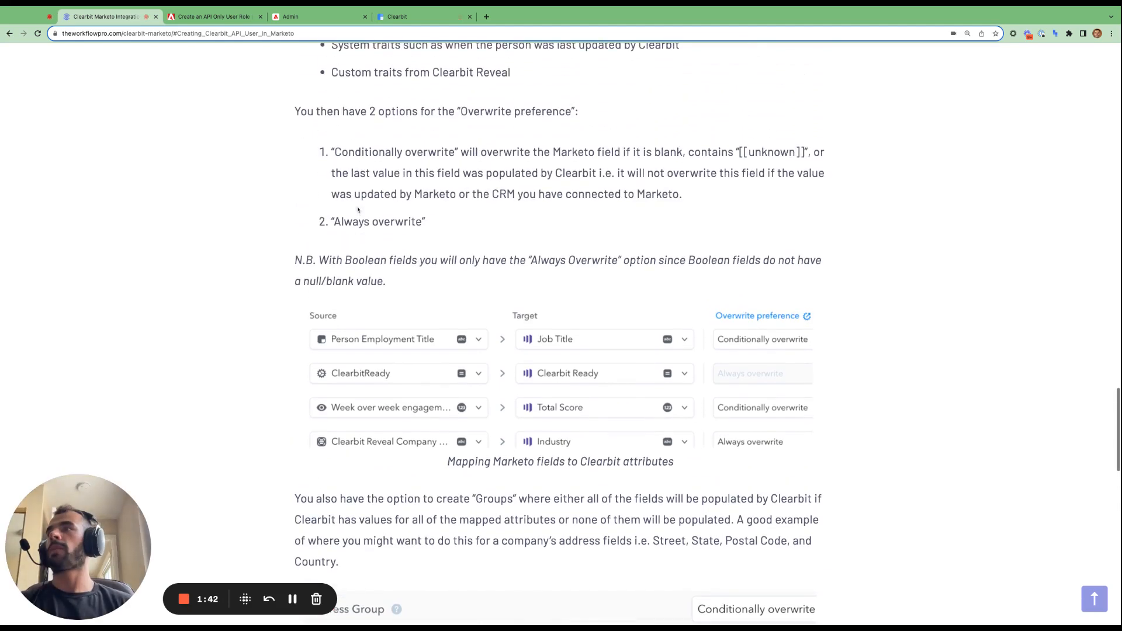
# - Save the six field mappings in Clearbit, choosing No, thanks to backfilling existing leads
pyautogui.moveTo(331, 152); pyautogui.dragTo(444, 221)
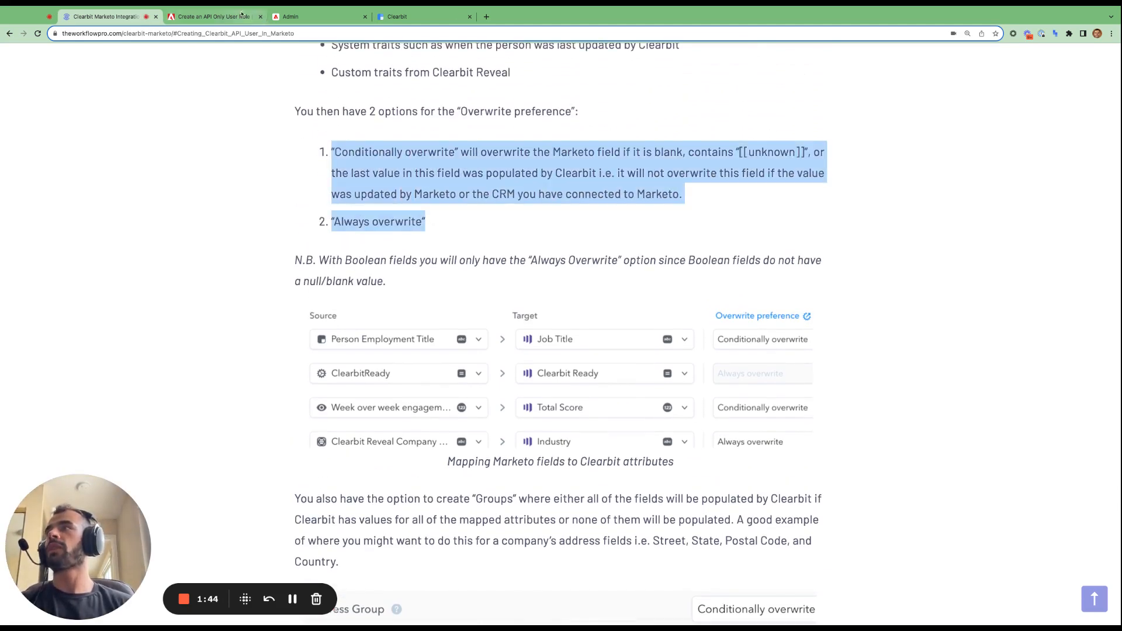
pyautogui.click(409, 17)
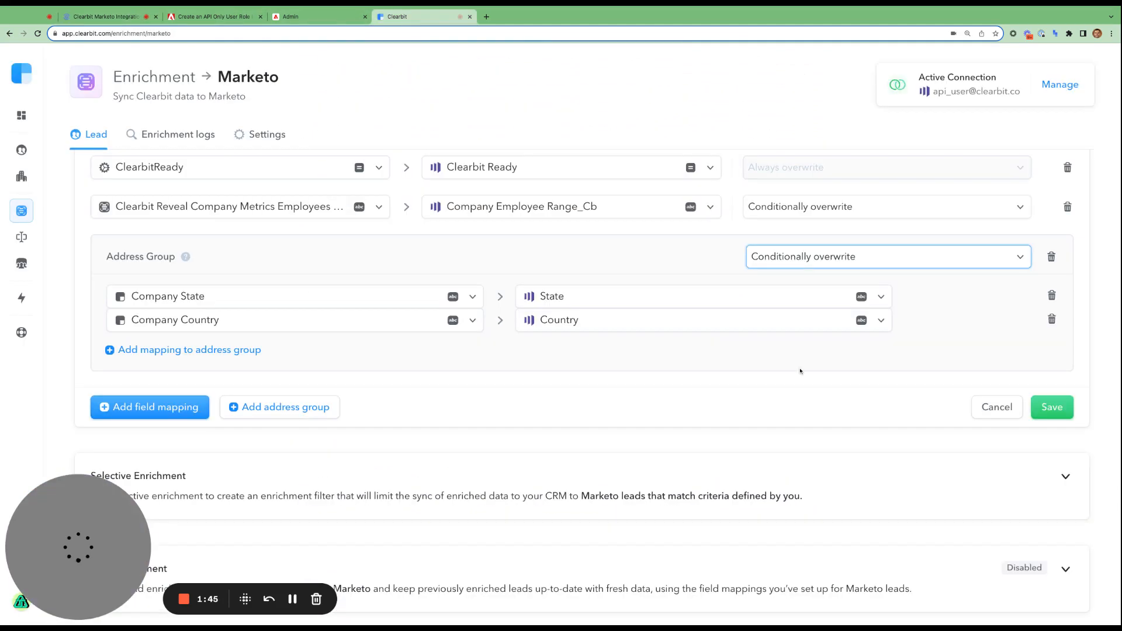
pyautogui.click(1046, 411)
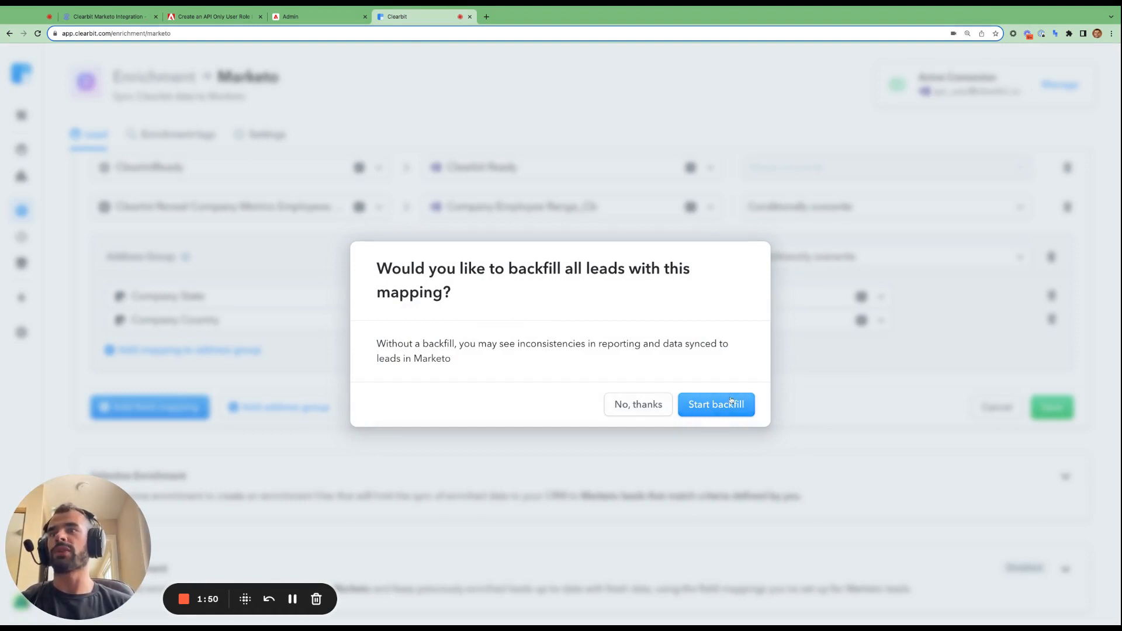
pyautogui.click(653, 406)
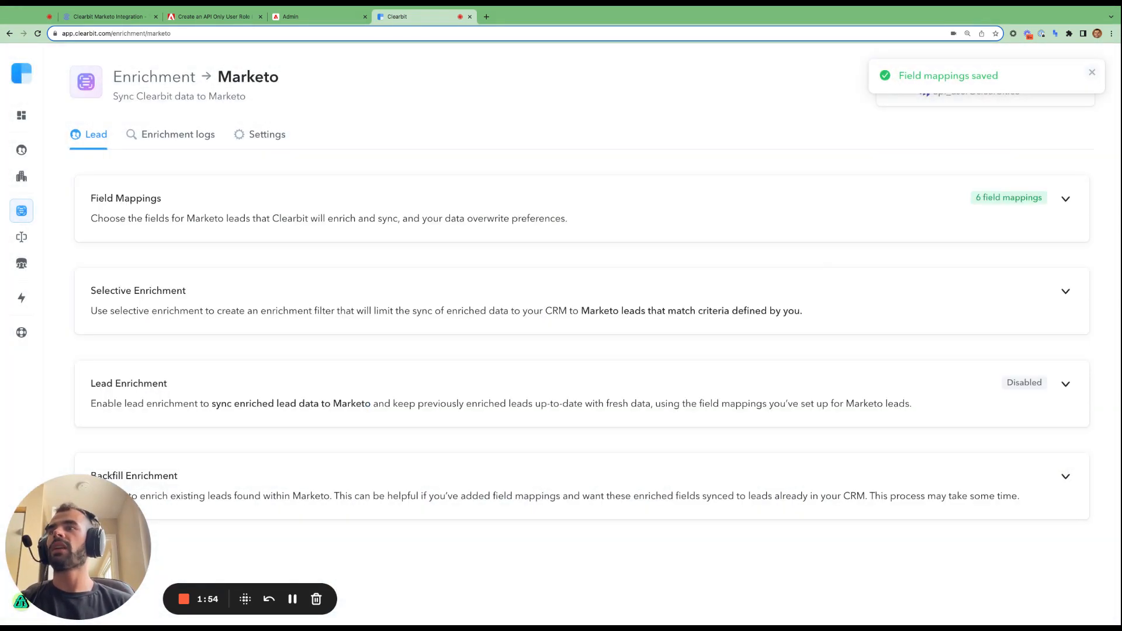
# - Expand Field Mappings and scroll through the saved mappings
pyautogui.click(1065, 199)
pyautogui.scroll(-5, 623, 355)
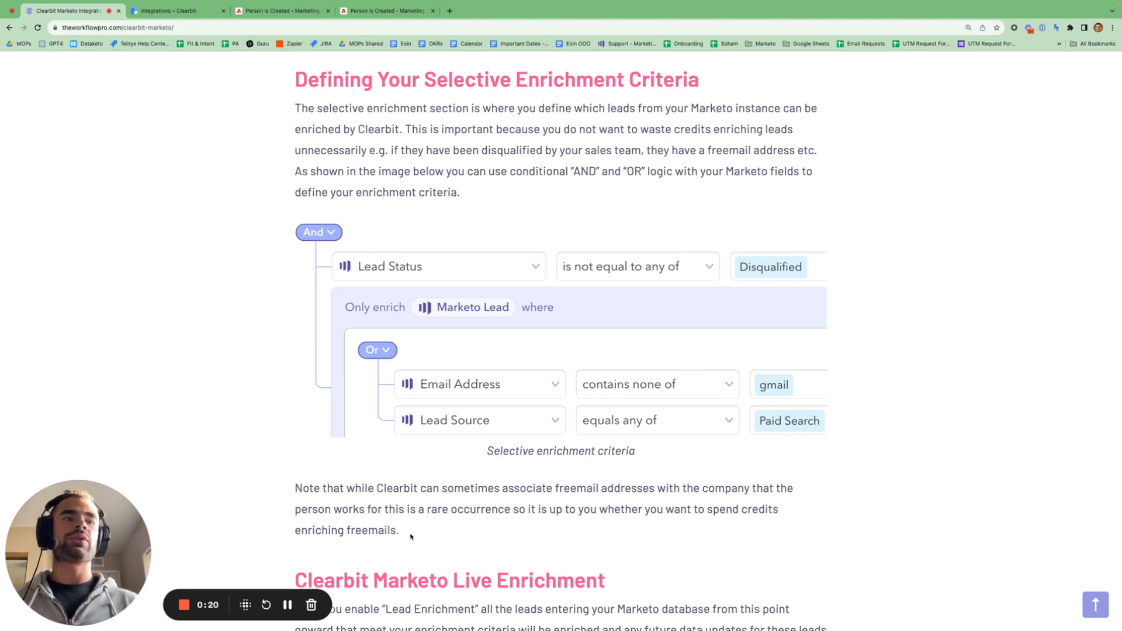
pyautogui.moveTo(411, 536); pyautogui.dragTo(380, 493)
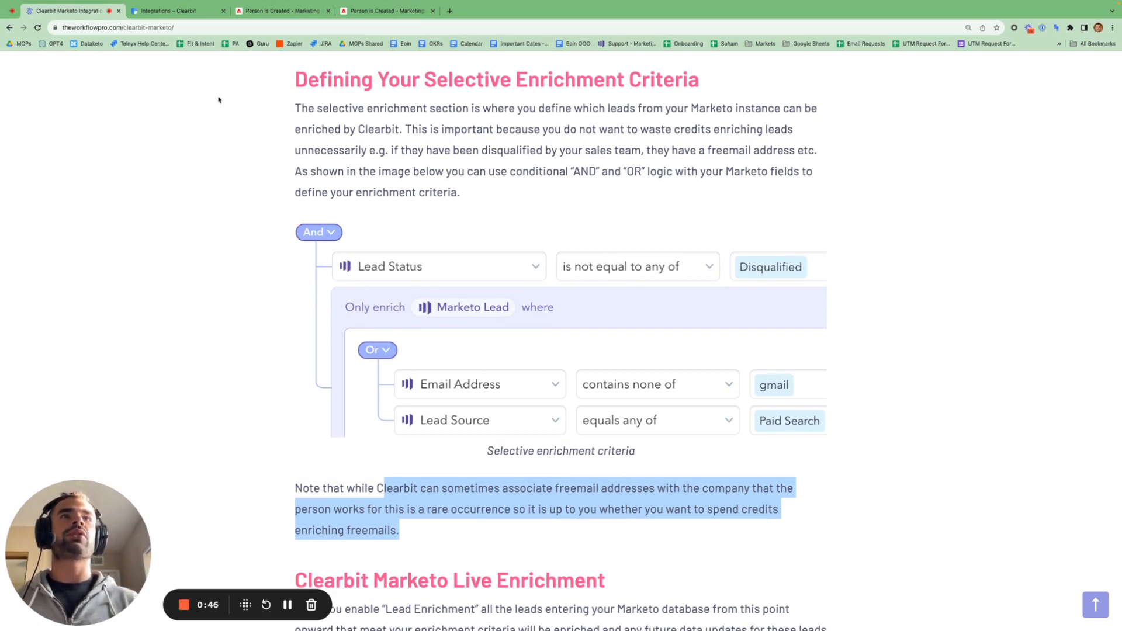
pyautogui.click(187, 11)
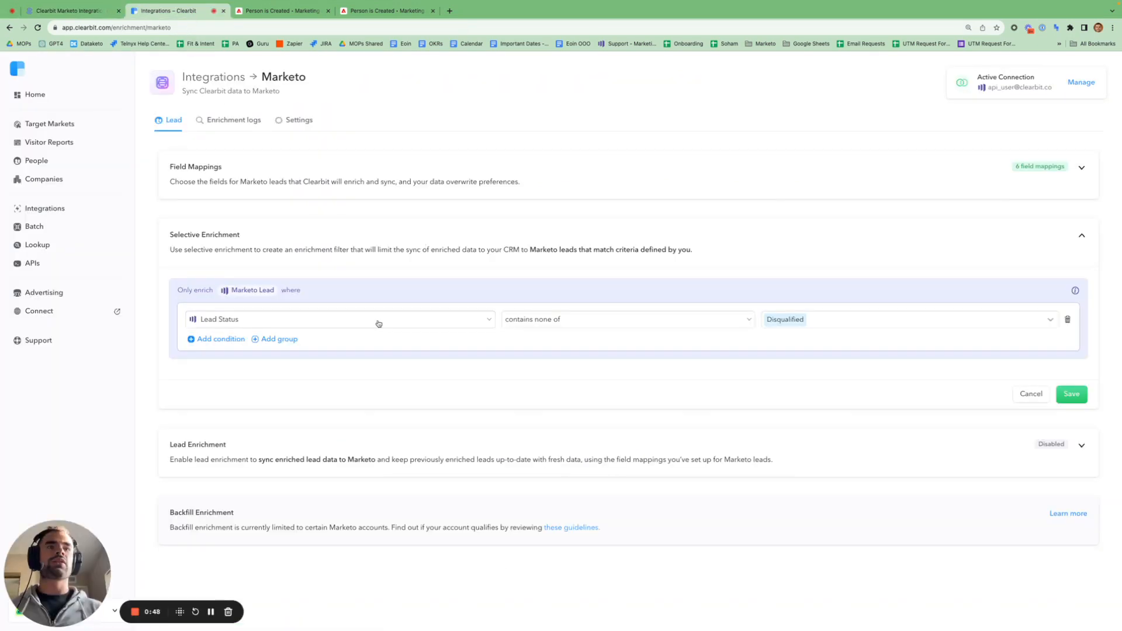
# - Zoom in, add a nested group under Selective Enrichment, and switch its chip from Or to And
pyautogui.press('super+equal')
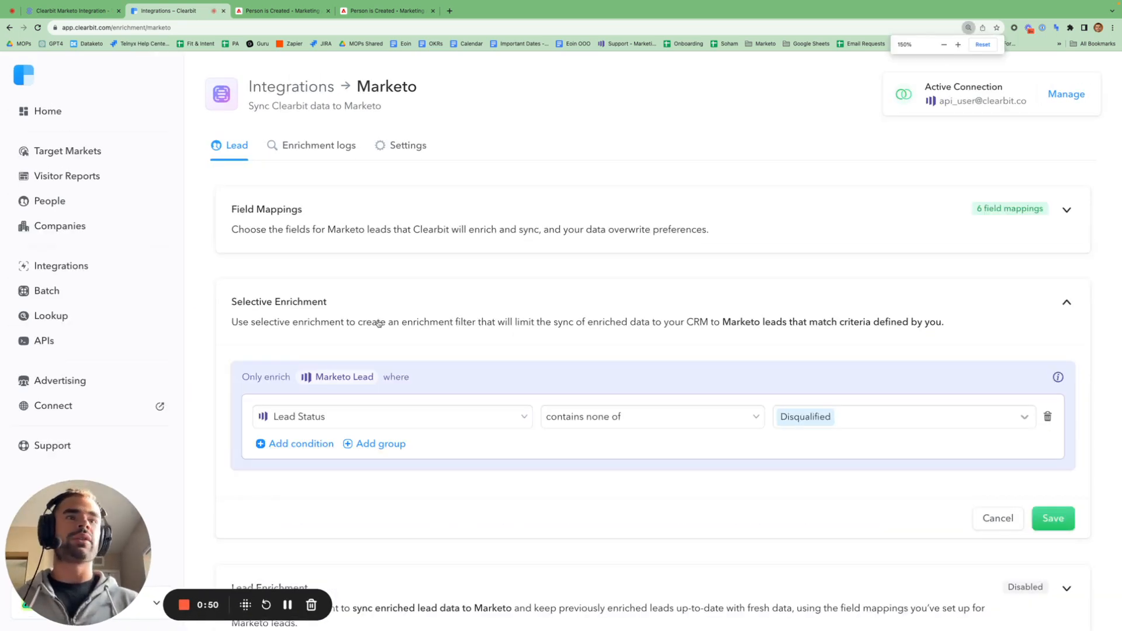
pyautogui.press('super+equal')
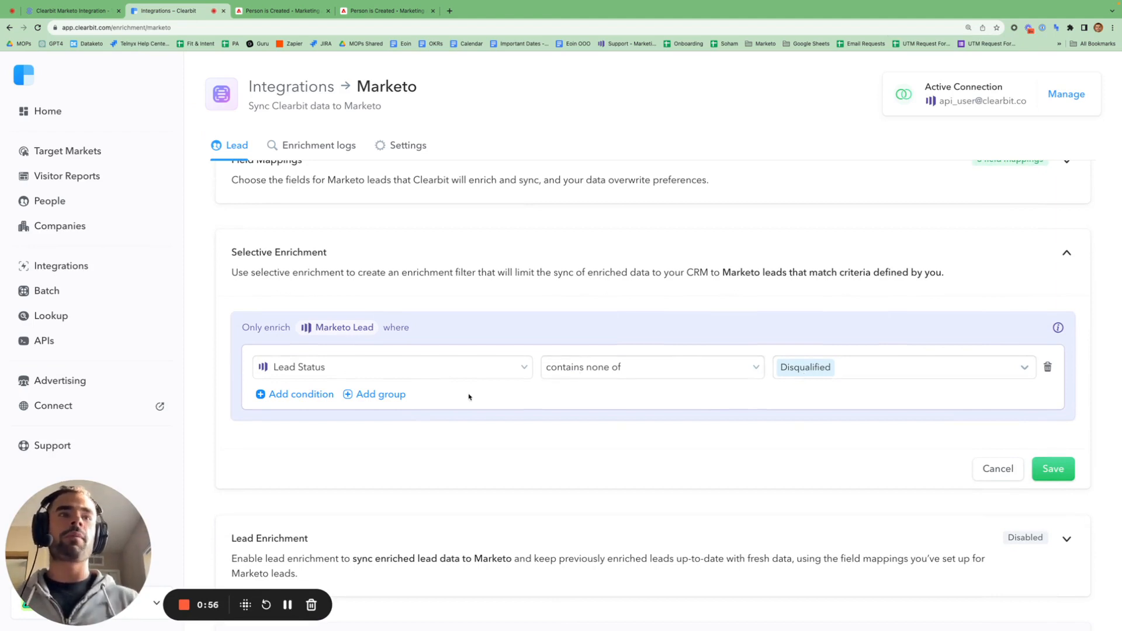
pyautogui.click(385, 395)
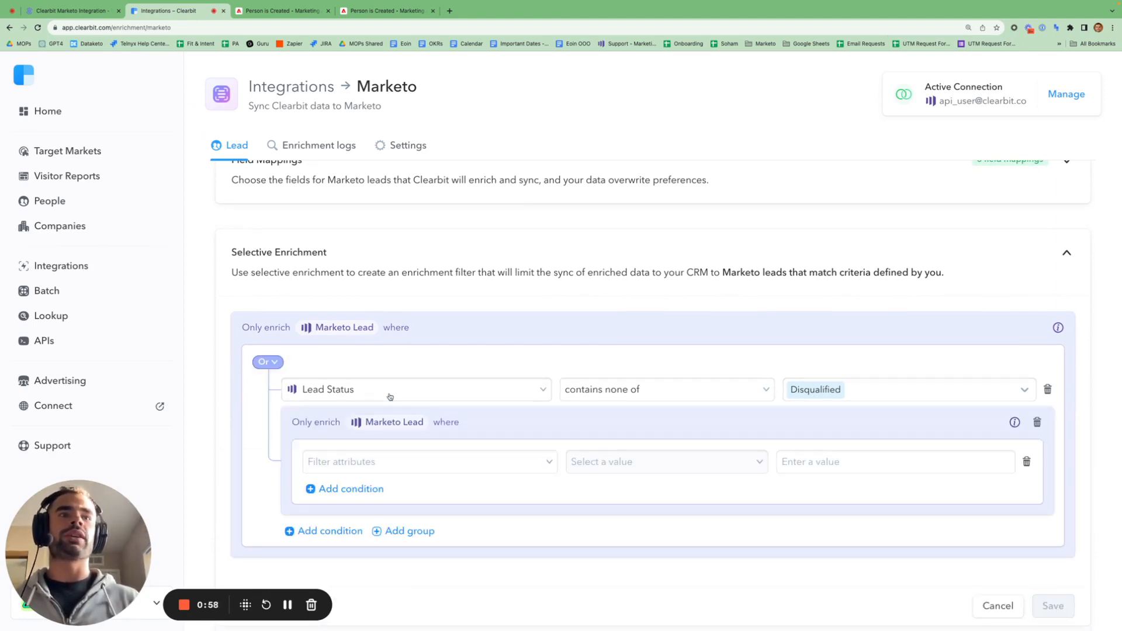
pyautogui.scroll(-1, 391, 396)
pyautogui.scroll(-1, 390, 397)
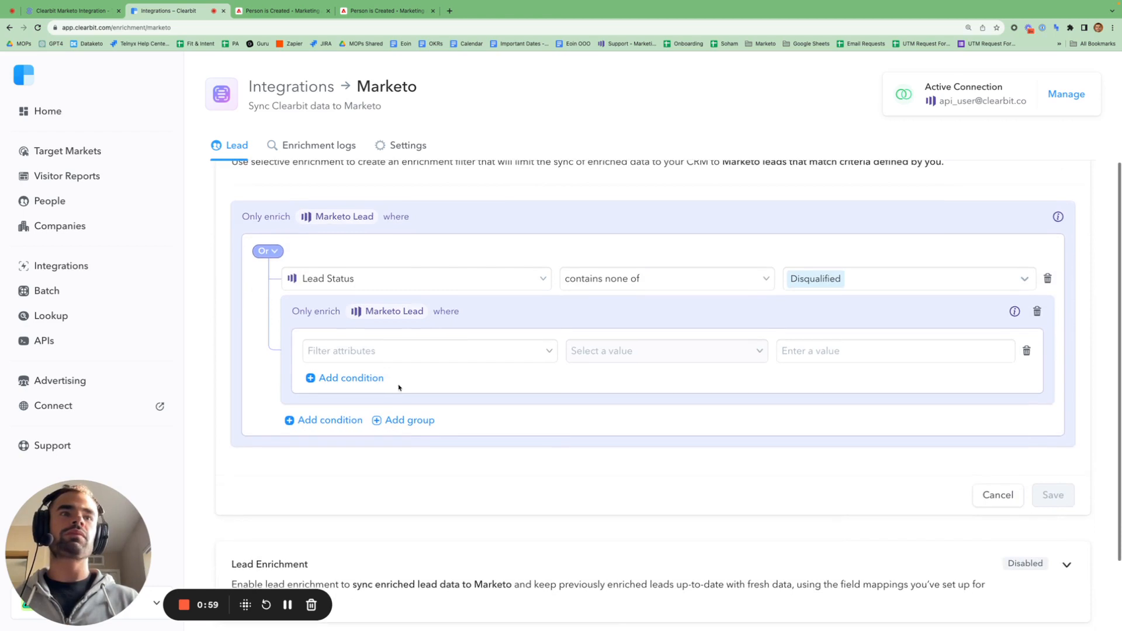
pyautogui.click(272, 252)
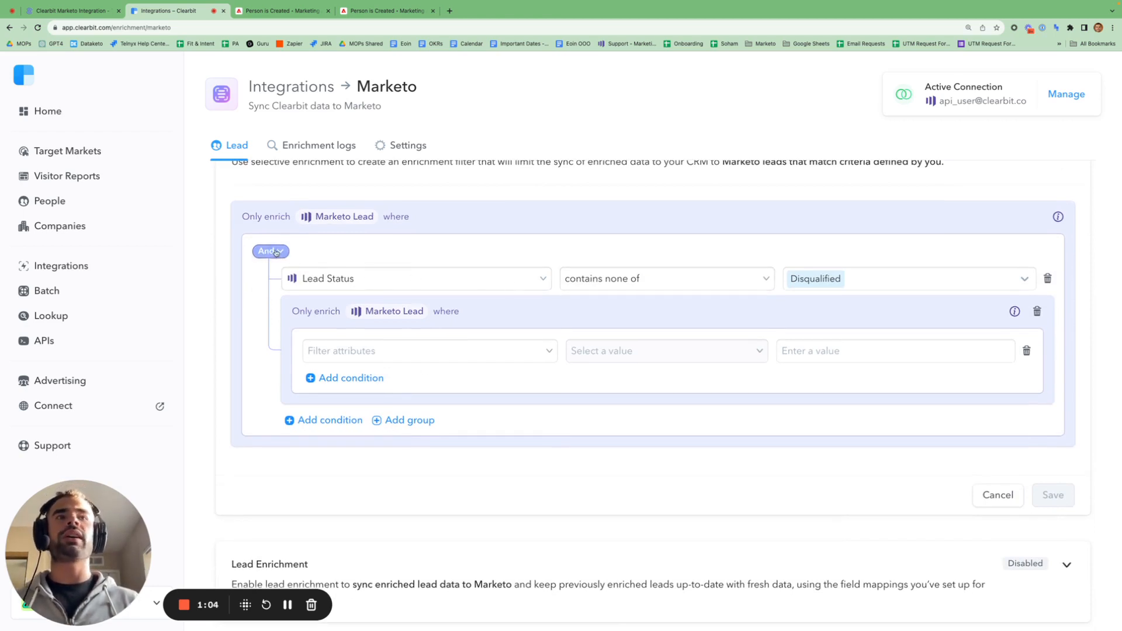
# - Add the condition Email Address contains none of gmail, yahoo to the nested group
pyautogui.click(367, 351)
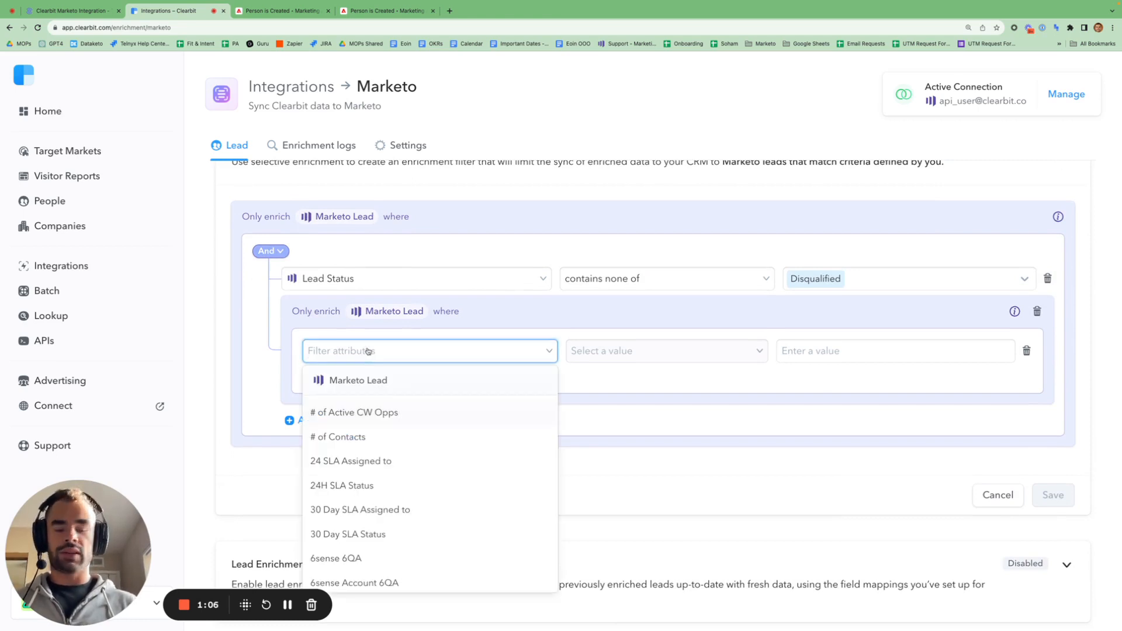
pyautogui.write('email add')
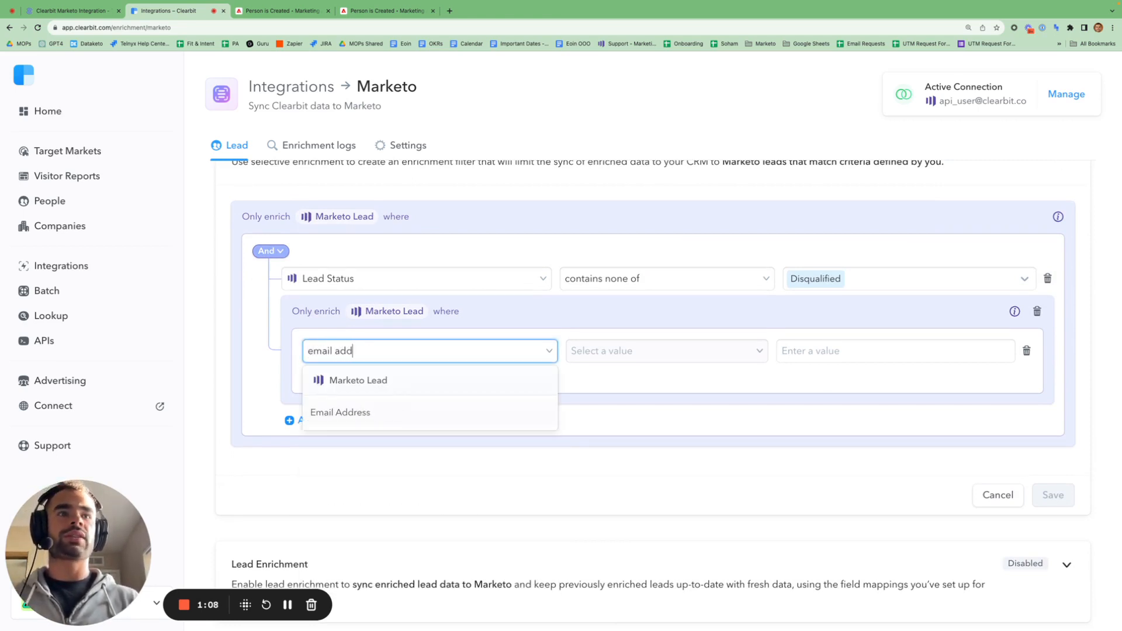
pyautogui.click(362, 419)
pyautogui.click(681, 351)
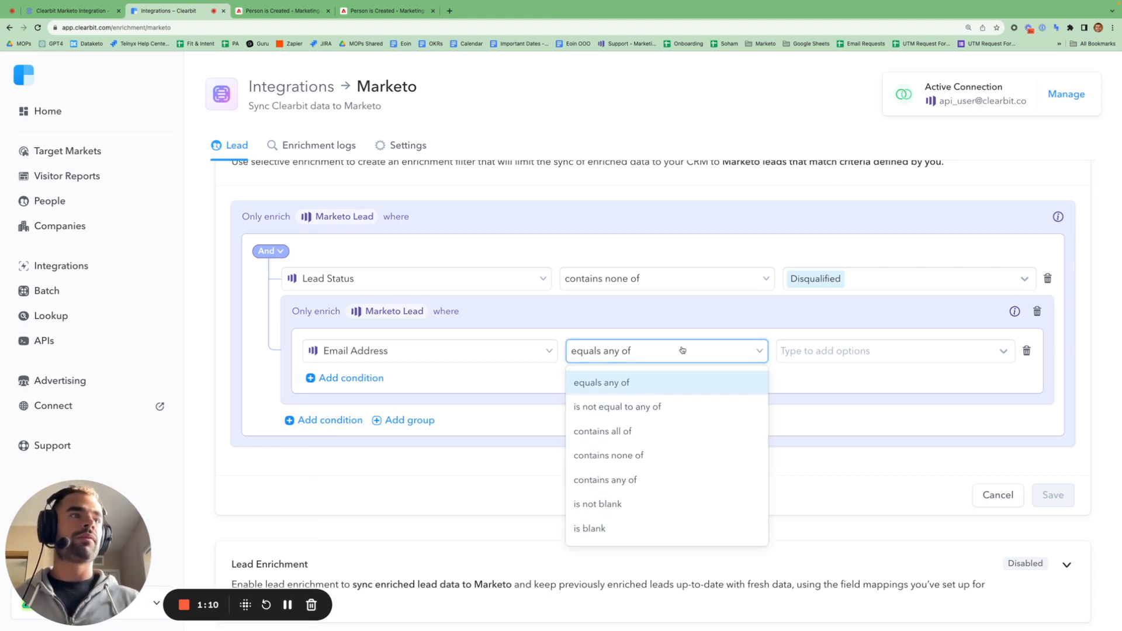
pyautogui.click(665, 456)
pyautogui.click(849, 358)
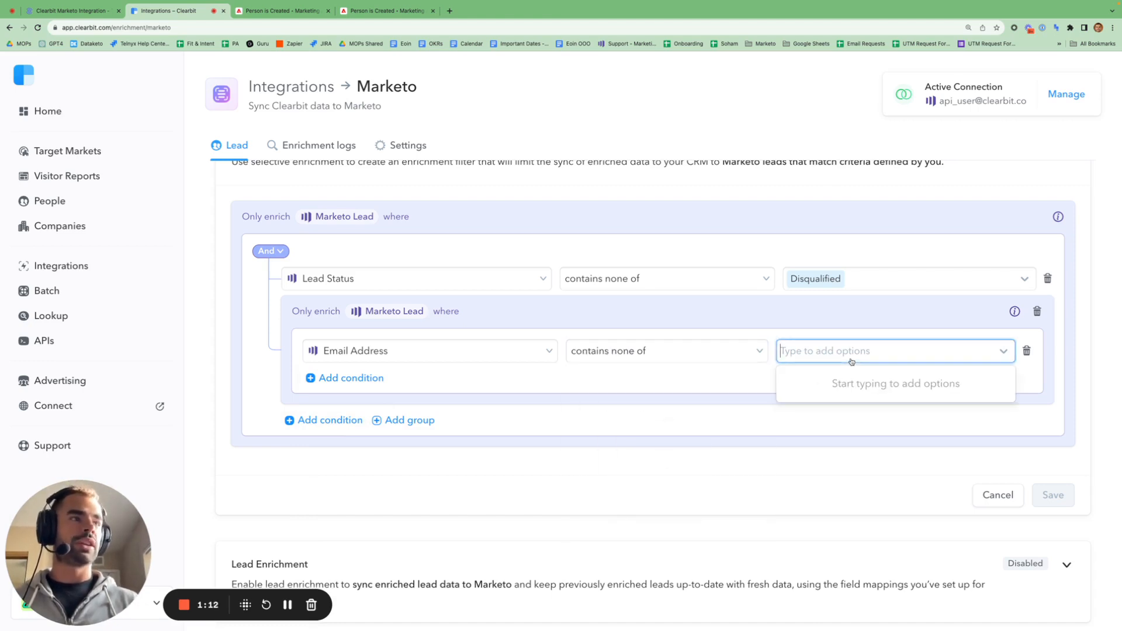
pyautogui.write('gmail')
pyautogui.click(854, 385)
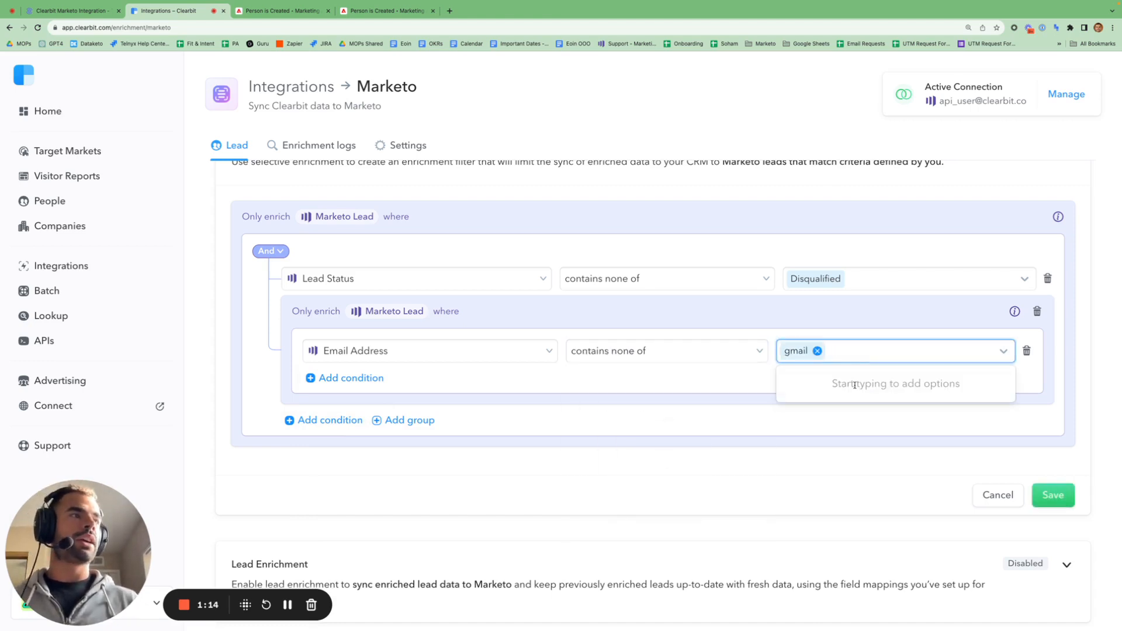
pyautogui.write('yahoo')
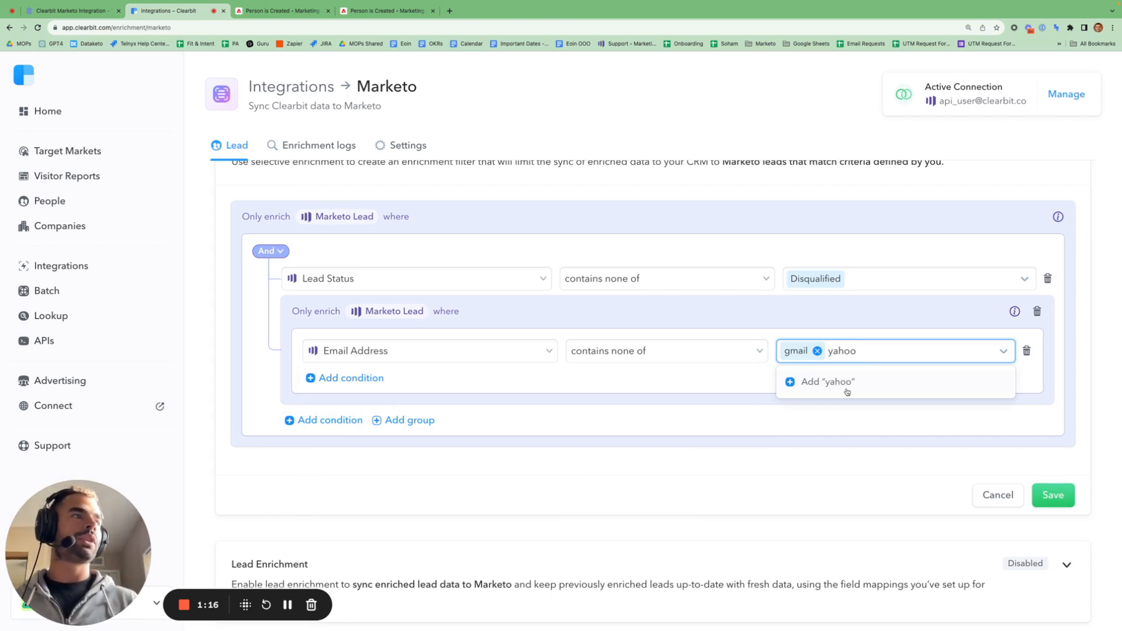
pyautogui.click(848, 390)
pyautogui.click(695, 391)
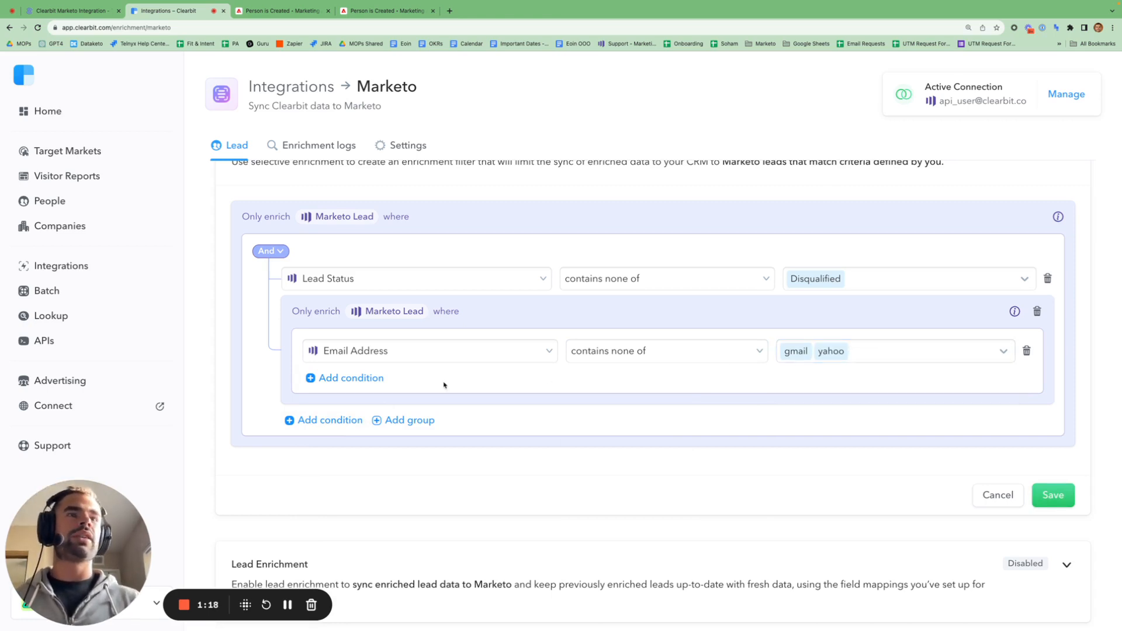
# - Add Lead Source equals any of Paid Search, Advertising, and set the inner group to Or
pyautogui.click(360, 384)
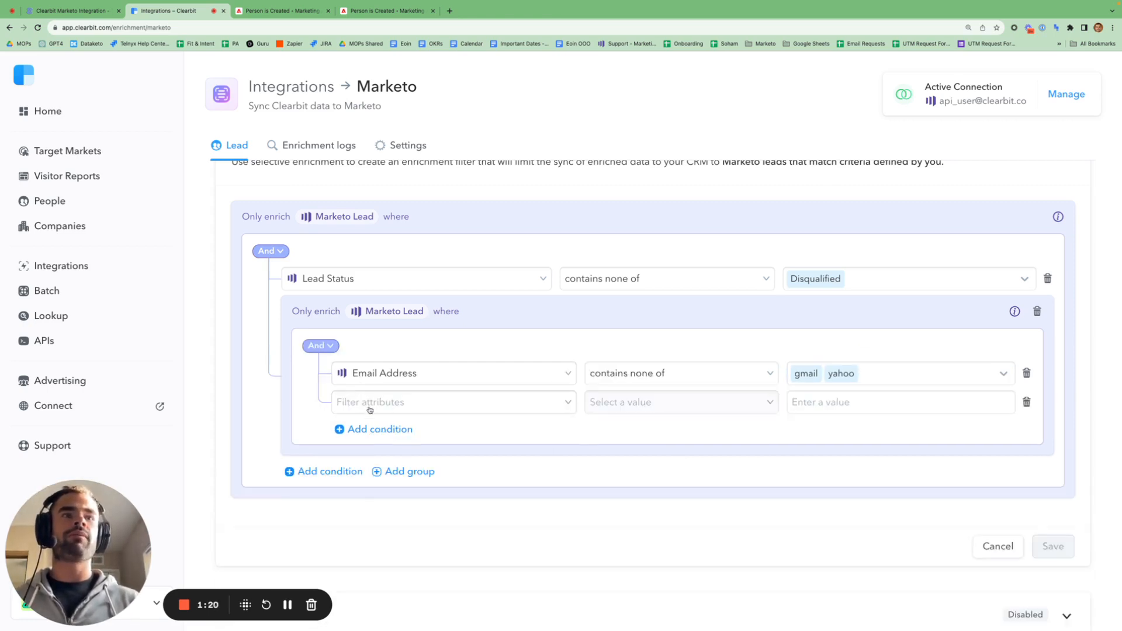
pyautogui.click(369, 408)
pyautogui.write('source')
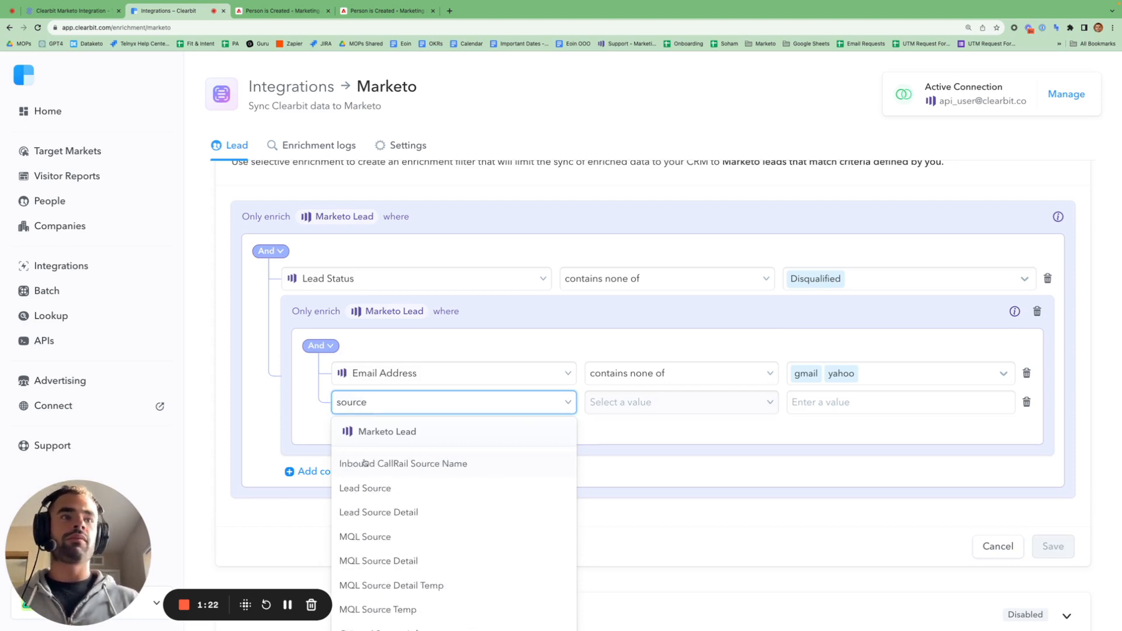
pyautogui.click(395, 496)
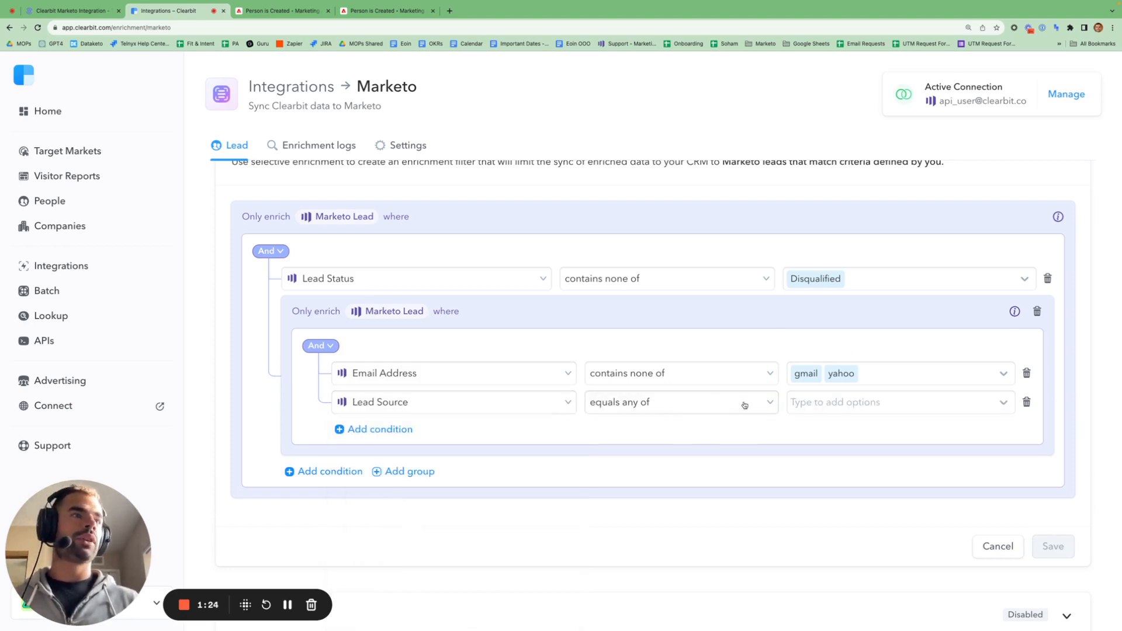
pyautogui.click(821, 403)
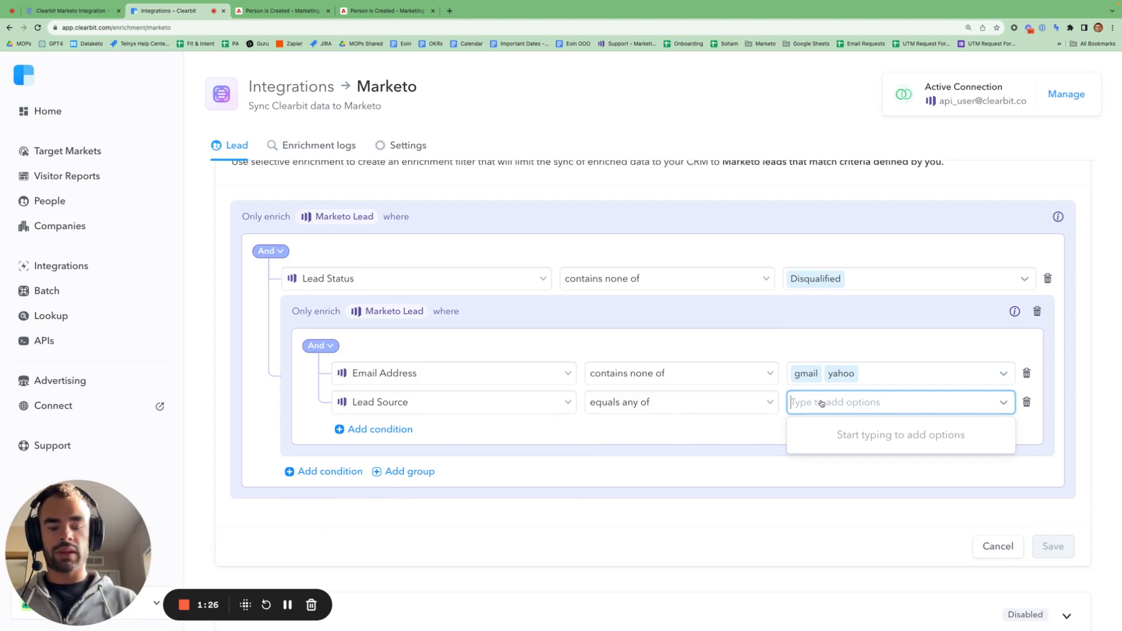
pyautogui.write('Paid Search')
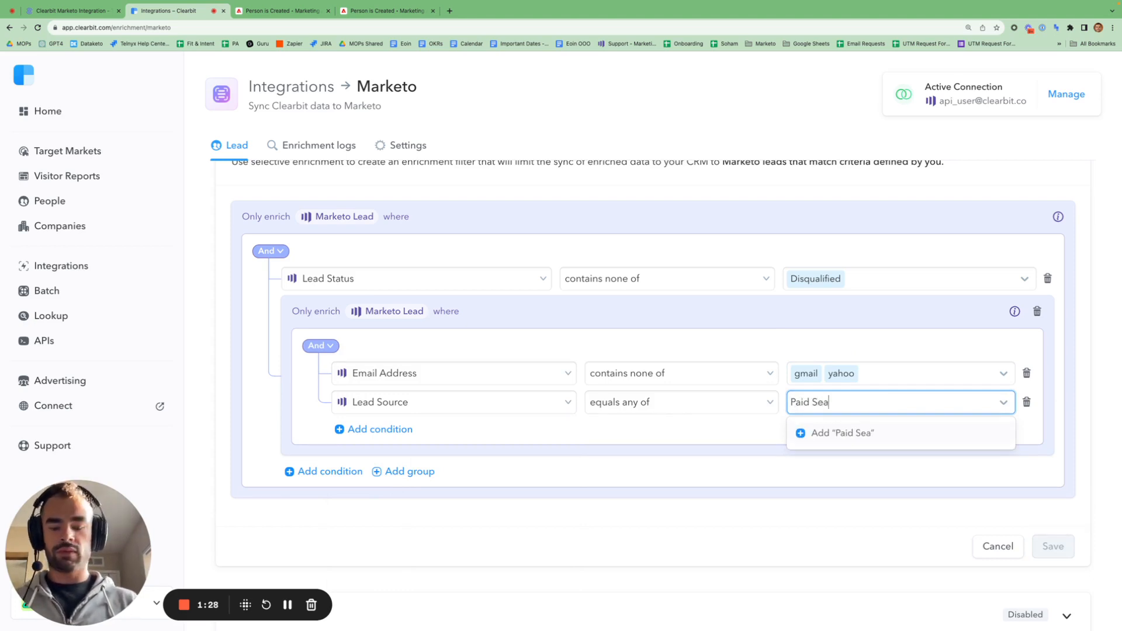
pyautogui.click(834, 434)
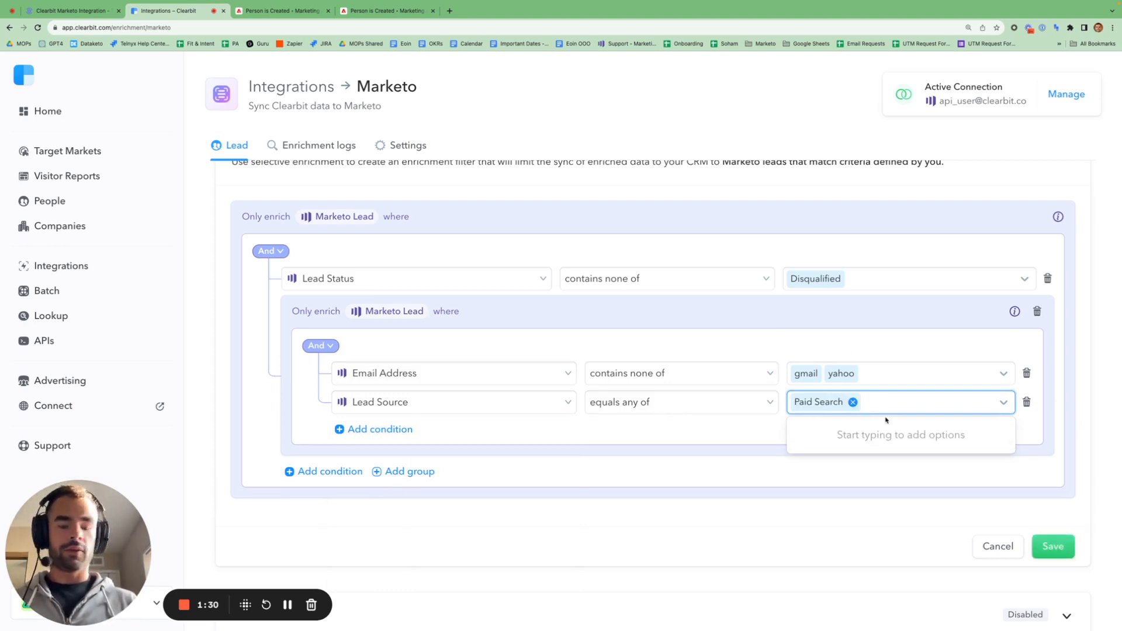
pyautogui.write('Adves')
pyautogui.press('BackSpace')
pyautogui.press('BackSpace')
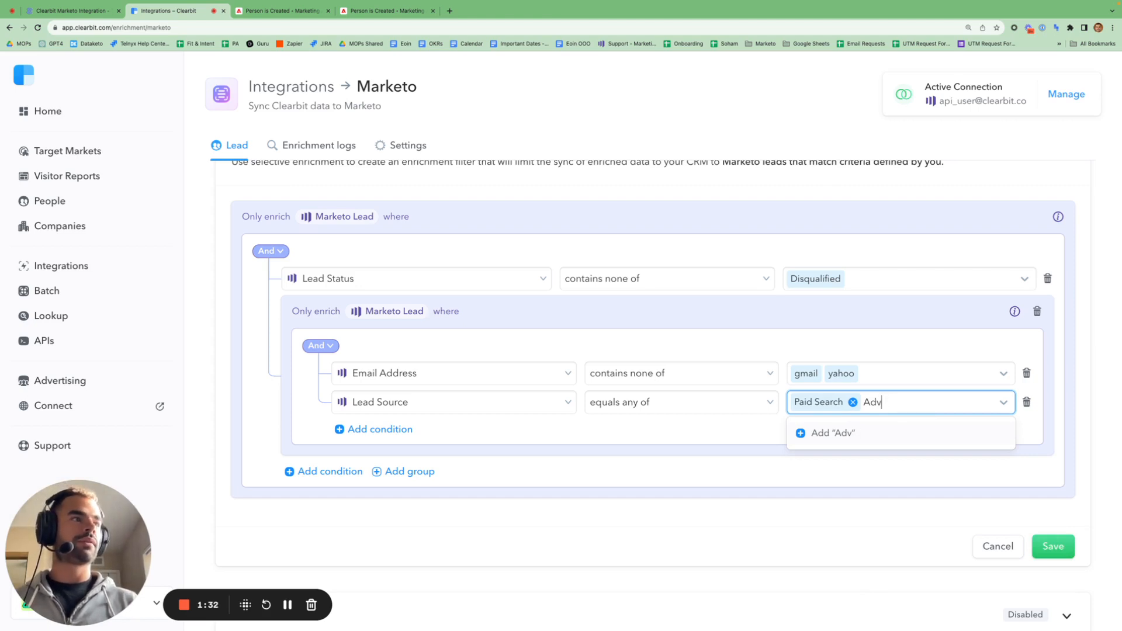
pyautogui.write('ert')
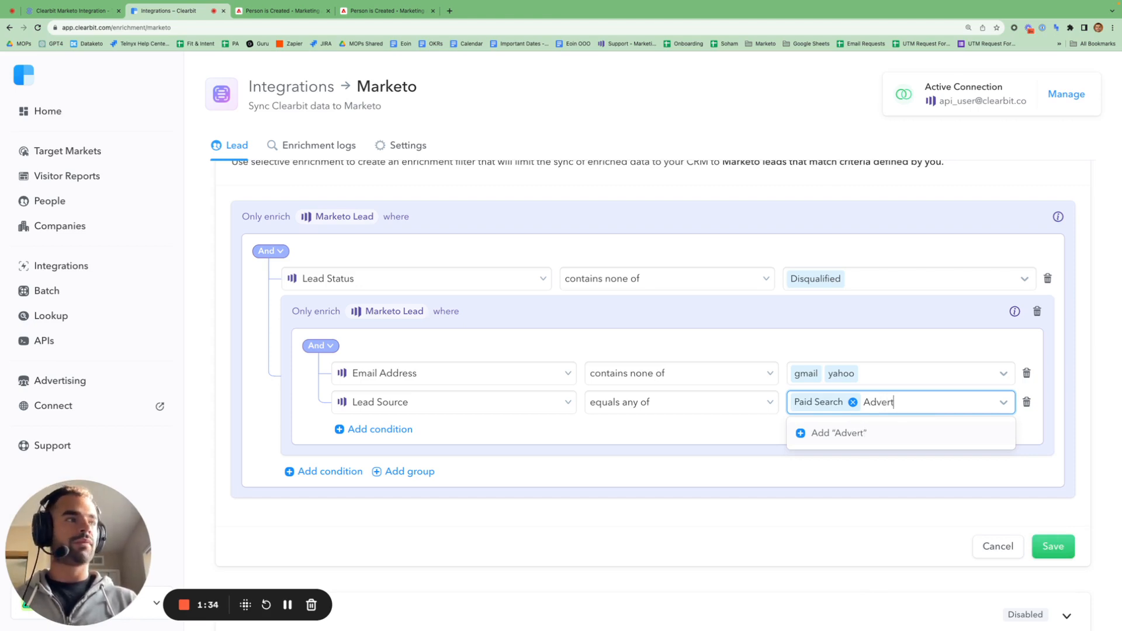
pyautogui.write('ising')
pyautogui.click(875, 435)
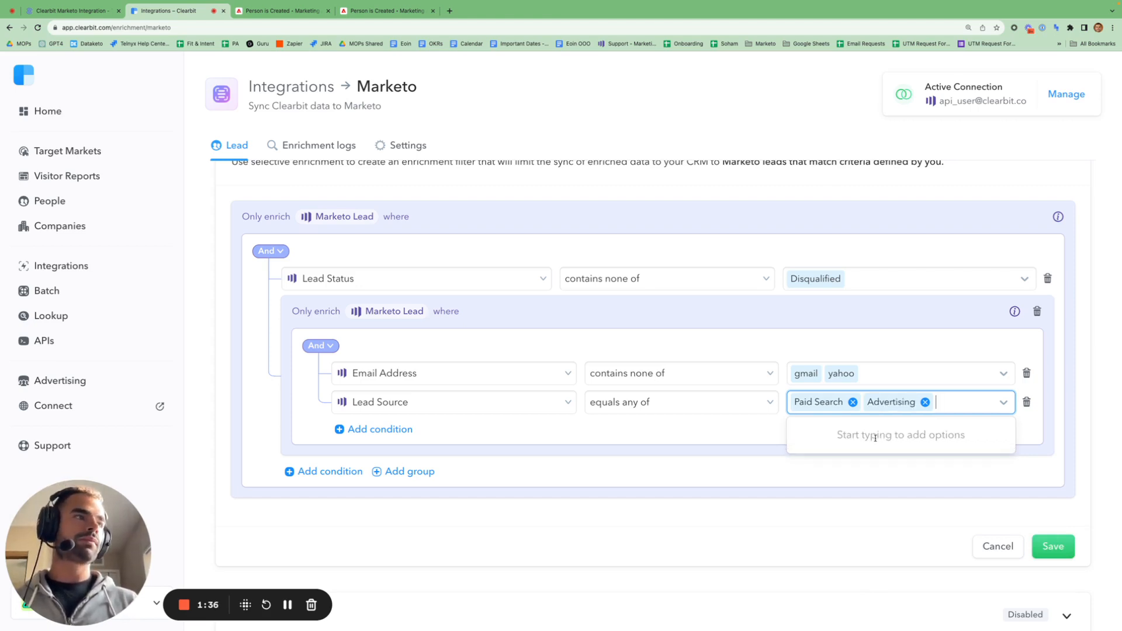
pyautogui.click(704, 430)
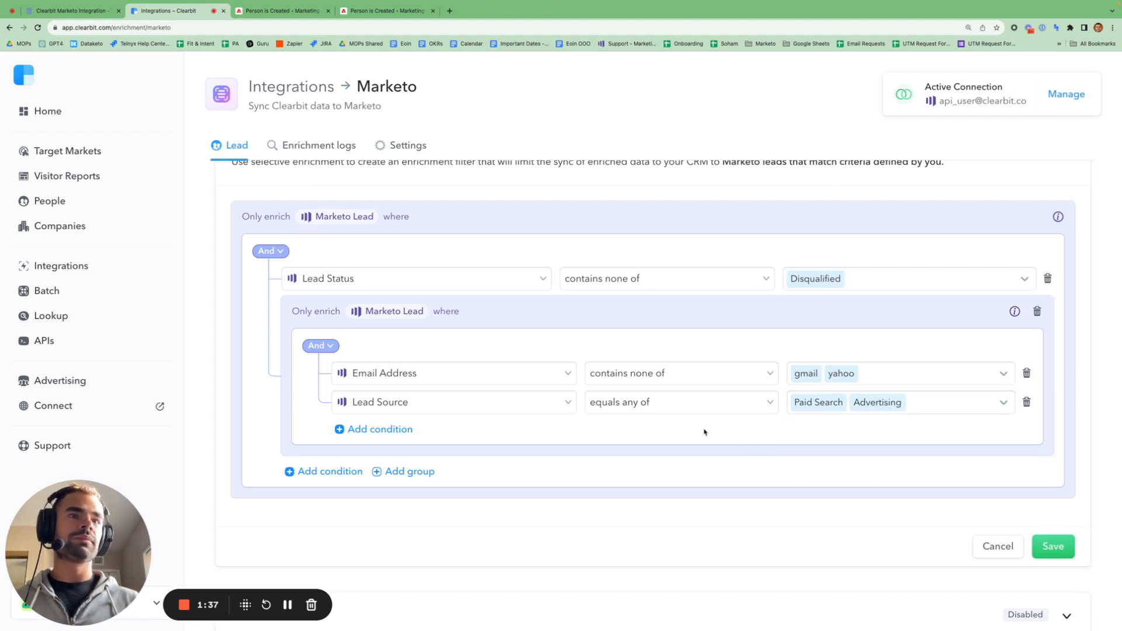
pyautogui.click(333, 347)
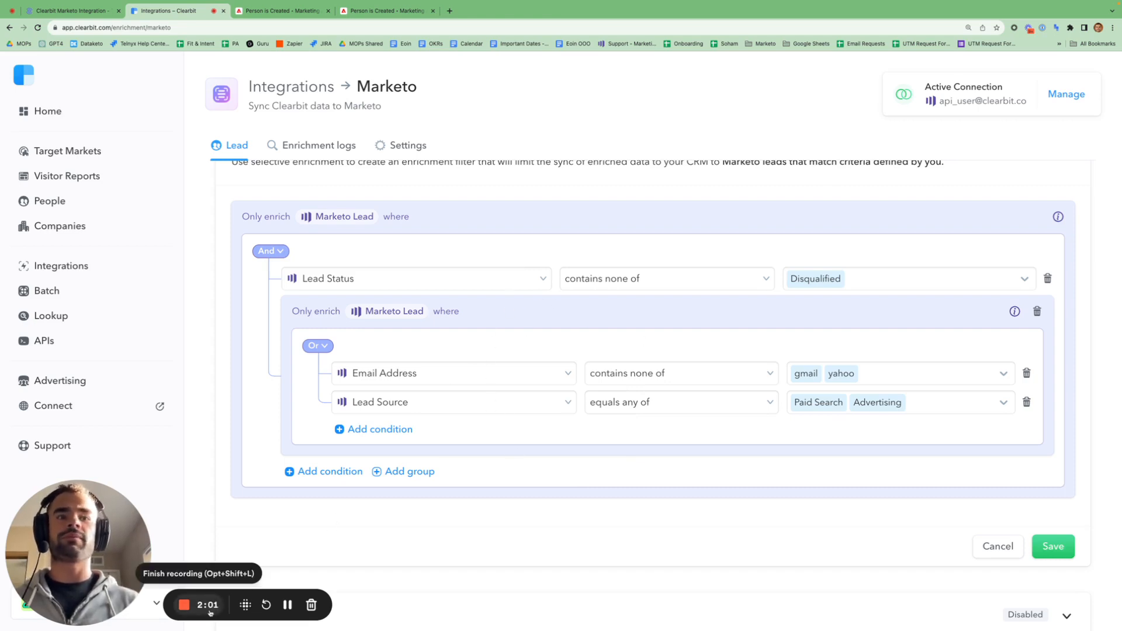
pyautogui.scroll(-3, 671, 296)
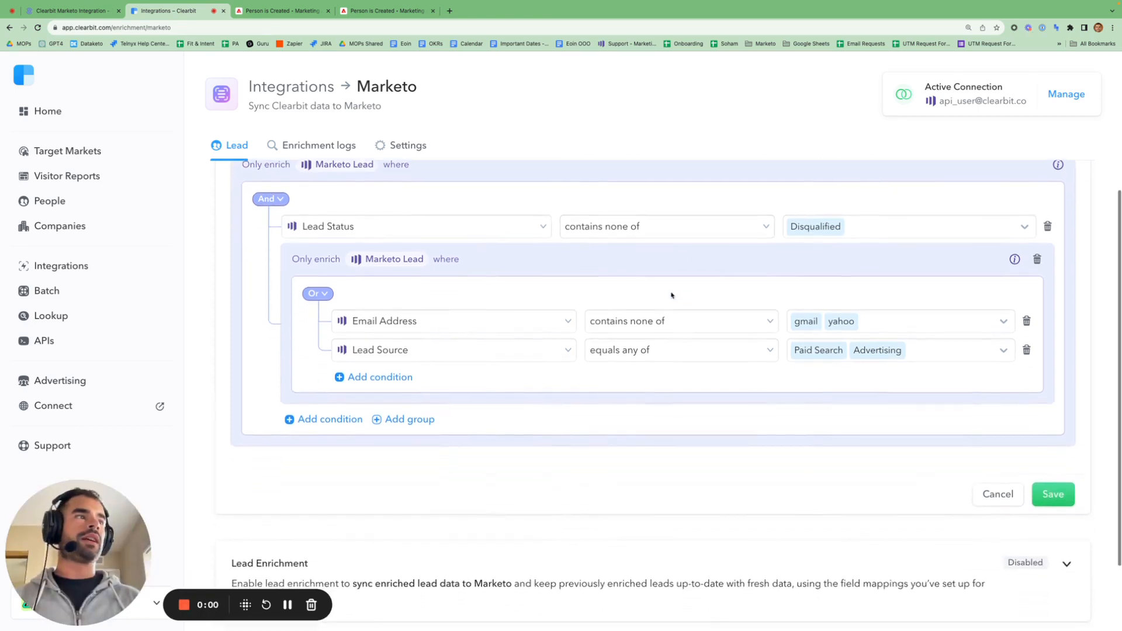
# - Save the selective enrichment filter, expand Lead Enrichment, and go back to the blog article
pyautogui.click(1045, 454)
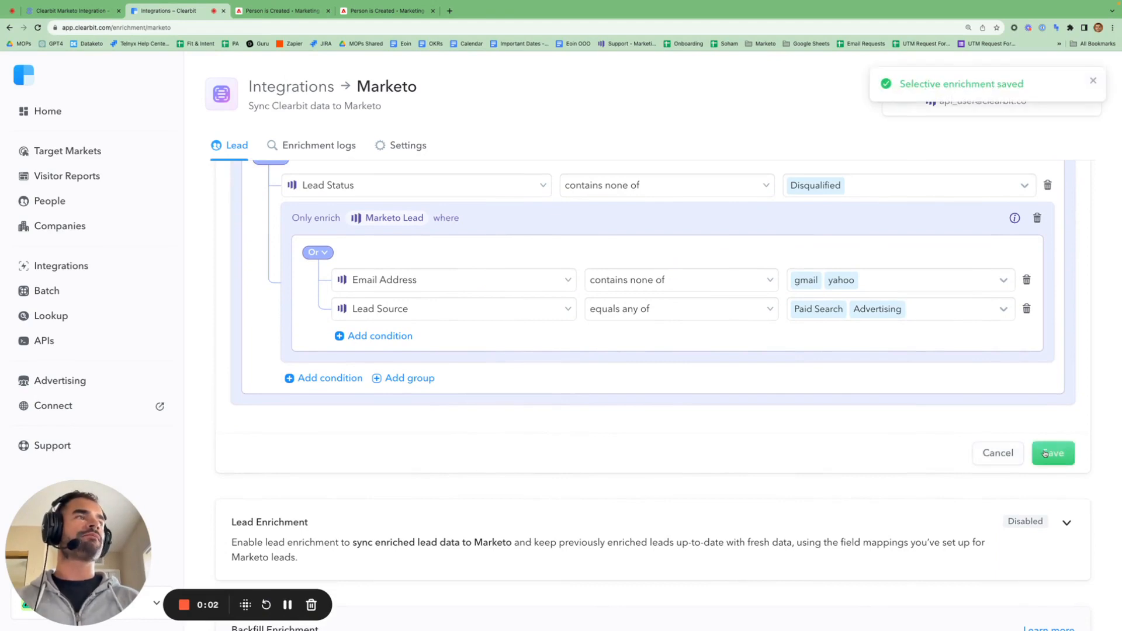
pyautogui.scroll(-2, 926, 448)
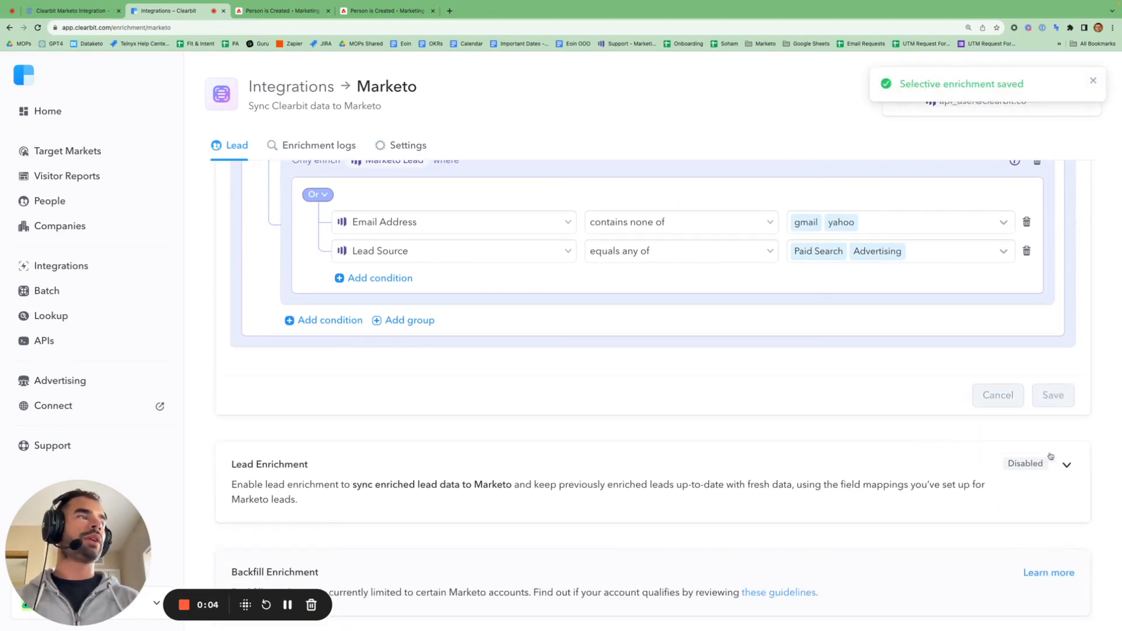
pyautogui.click(1067, 465)
pyautogui.scroll(-3, 764, 514)
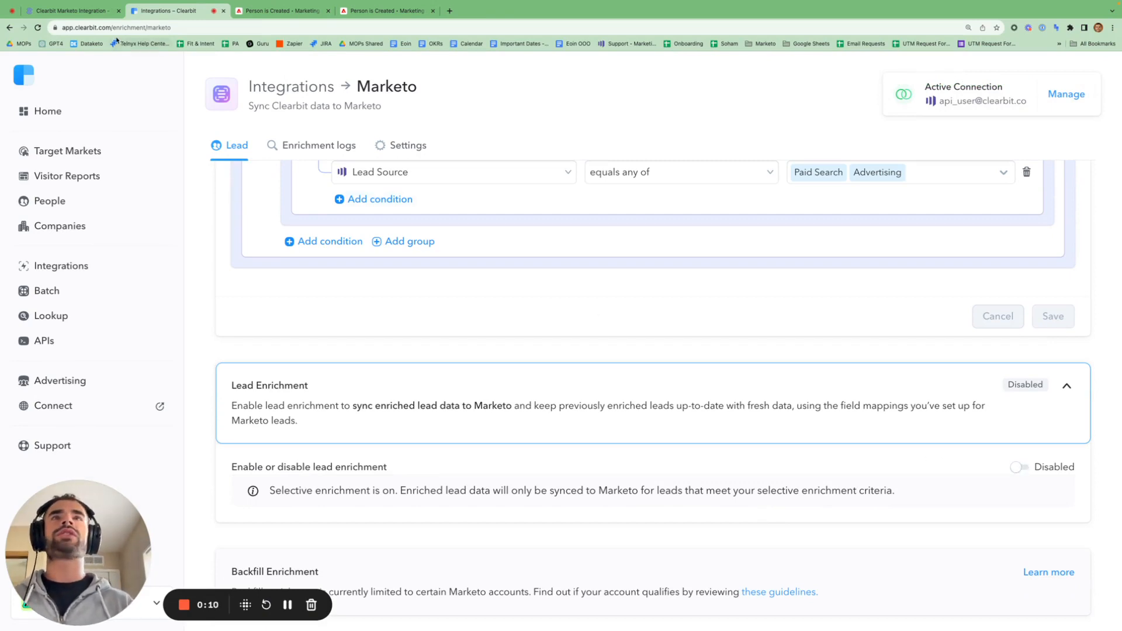
pyautogui.click(93, 13)
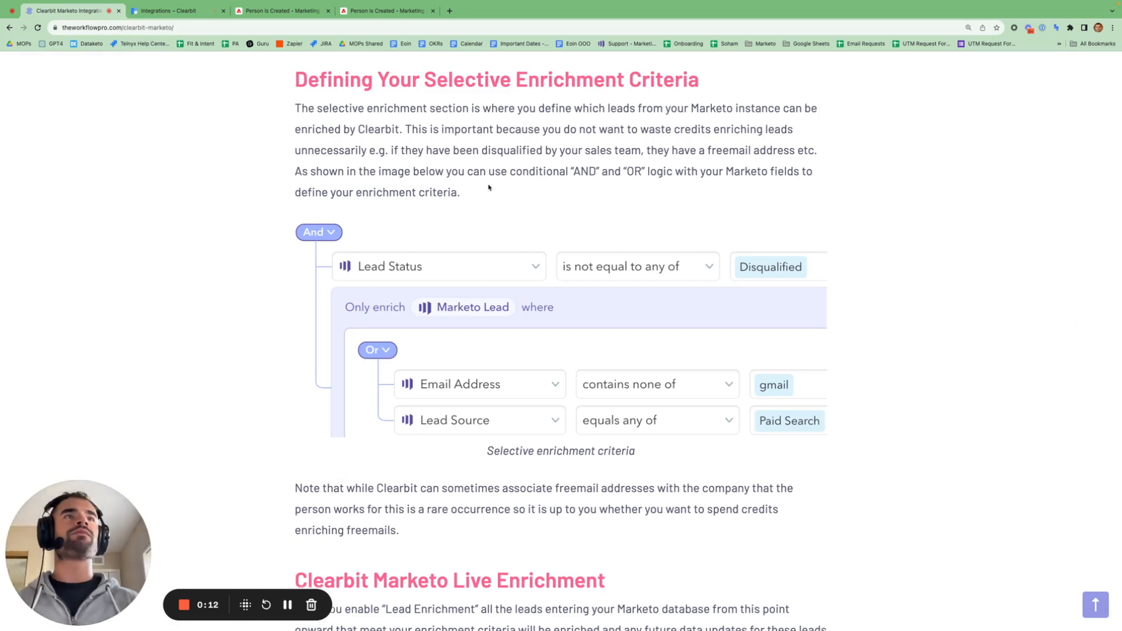
# - Highlight the Live Enrichment phrases about new Marketo leads and future updates, dismissing the course sign-up bar
pyautogui.scroll(-3, 489, 185)
pyautogui.scroll(-4, 489, 187)
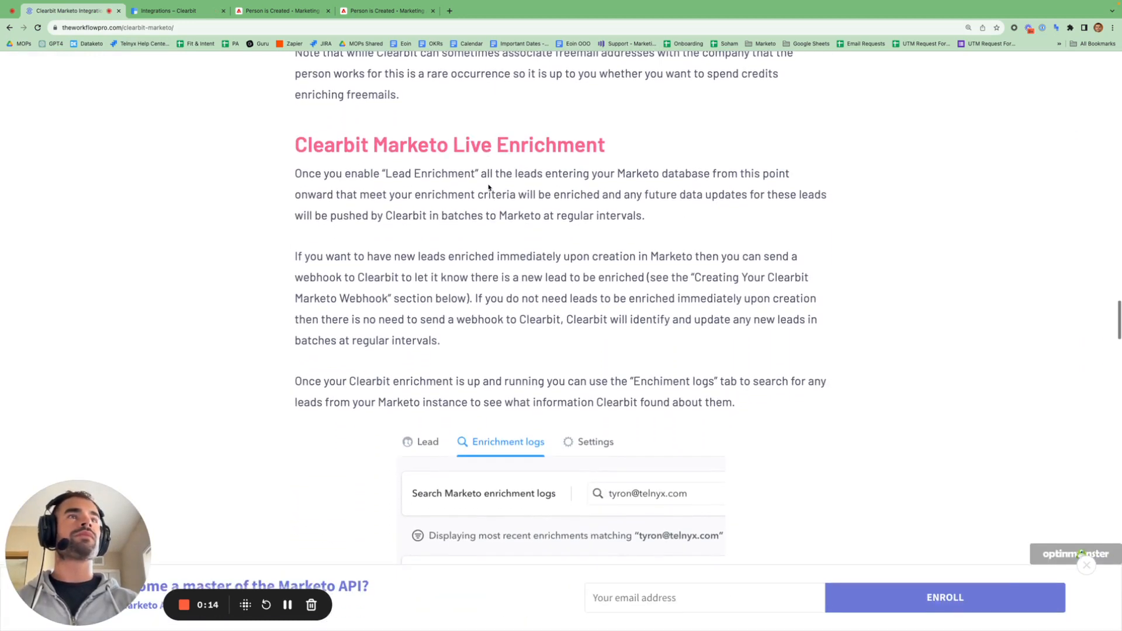
pyautogui.moveTo(385, 174); pyautogui.dragTo(457, 174)
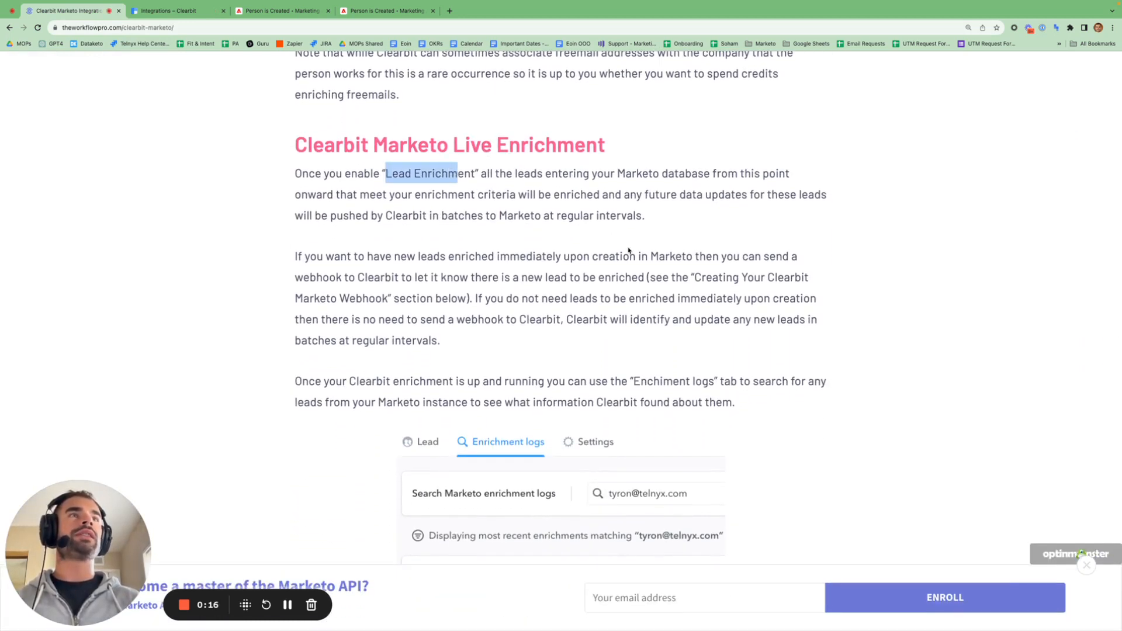
pyautogui.click(1086, 565)
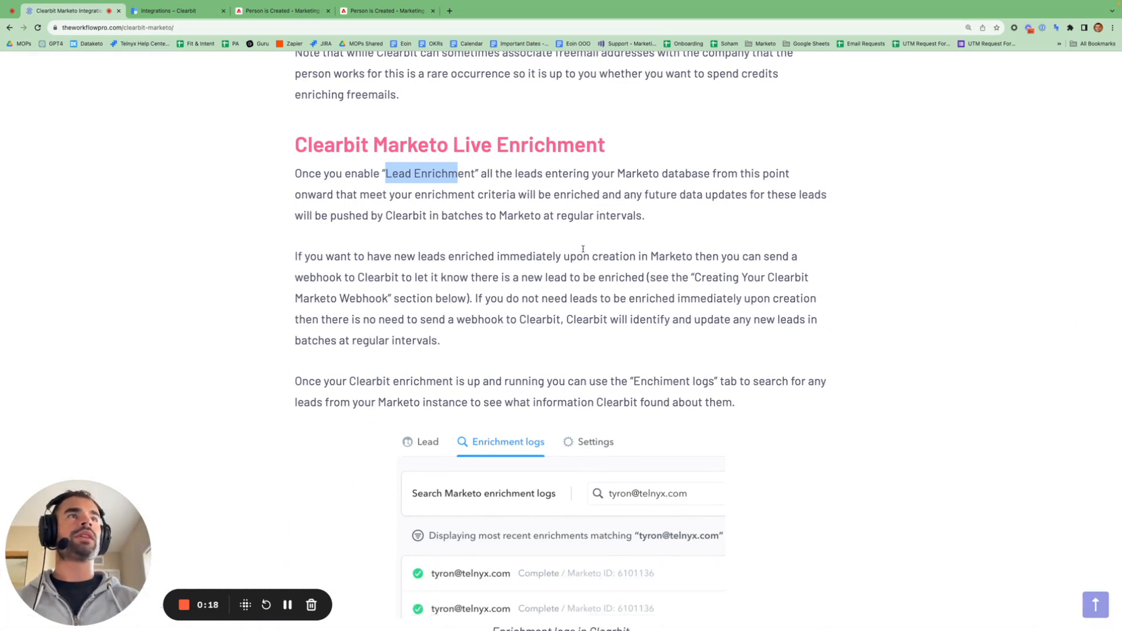
pyautogui.moveTo(546, 173); pyautogui.dragTo(662, 174)
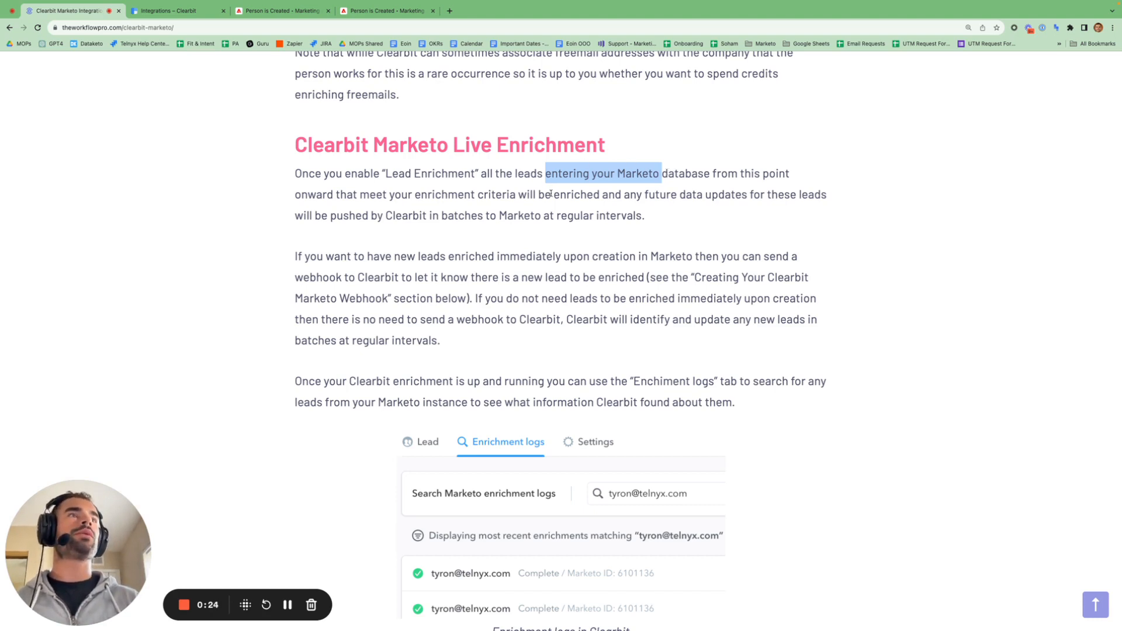
pyautogui.moveTo(552, 195); pyautogui.dragTo(692, 214)
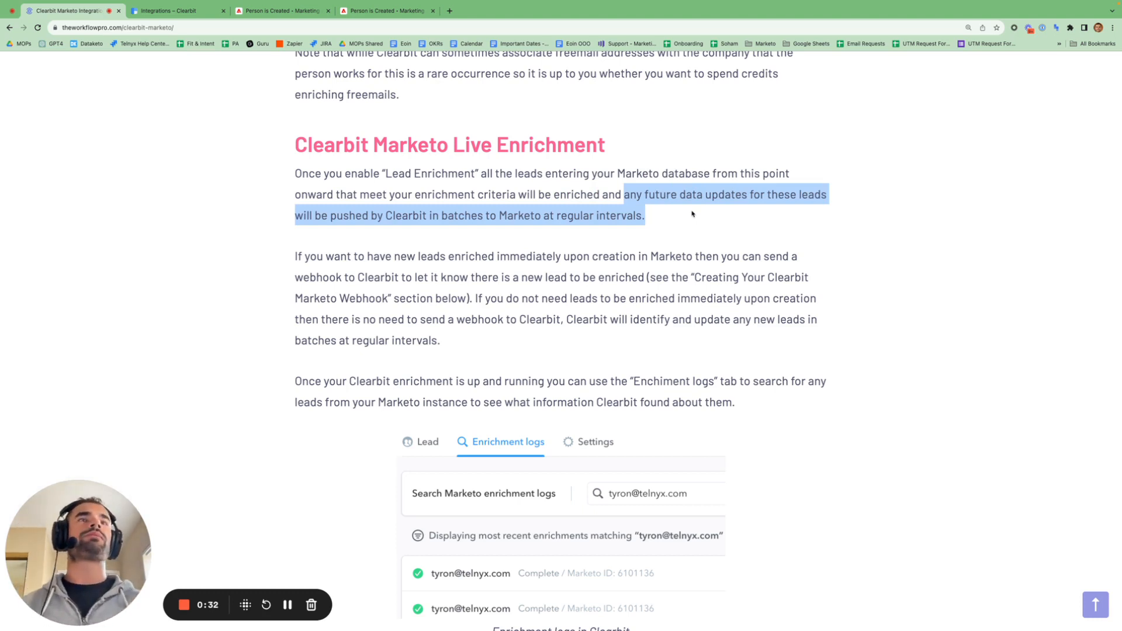
pyautogui.click(872, 294)
# - Highlight that leads are enriched immediately upon creation in Marketo
pyautogui.scroll(-1, 872, 294)
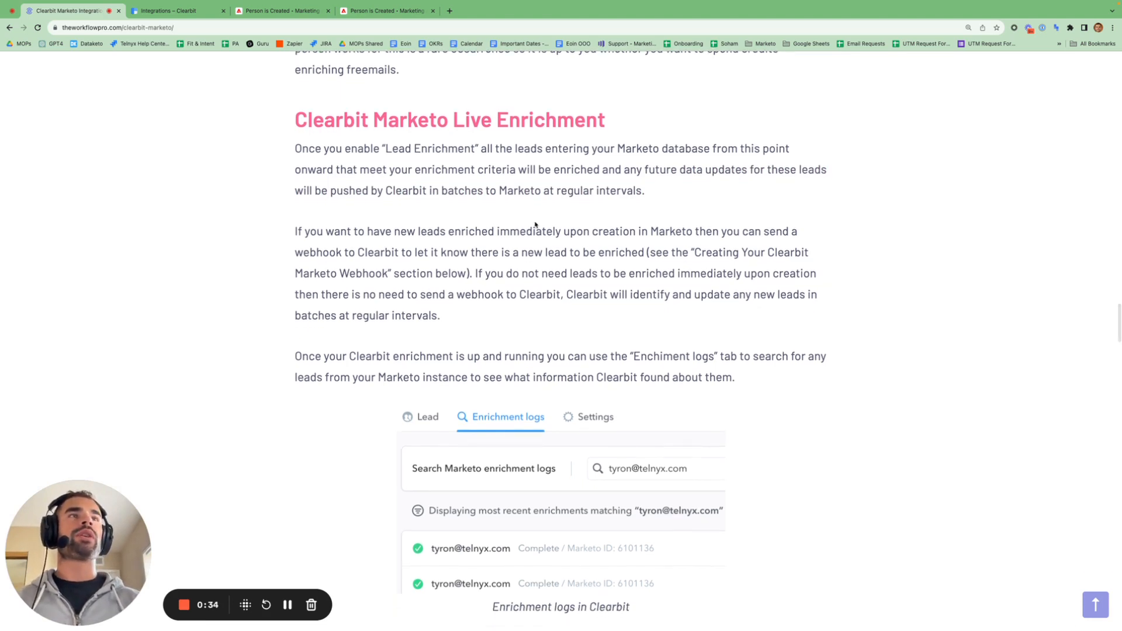
pyautogui.moveTo(450, 231); pyautogui.dragTo(694, 233)
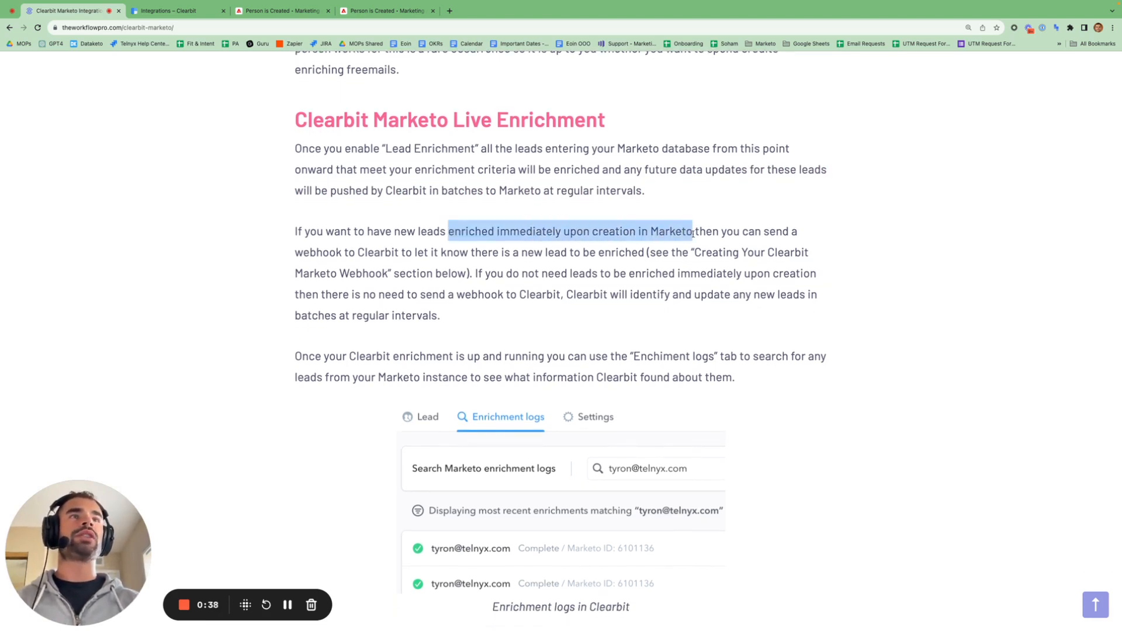
pyautogui.scroll(-20, 693, 234)
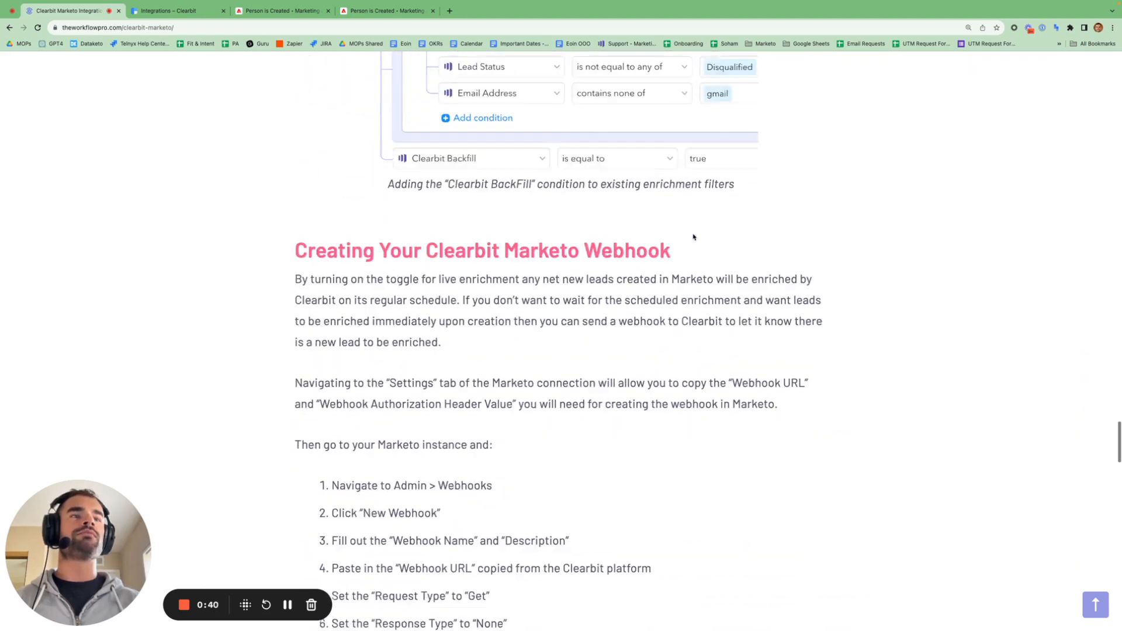
pyautogui.scroll(-2, 693, 236)
pyautogui.moveTo(427, 205); pyautogui.dragTo(672, 215)
pyautogui.scroll(15, 672, 214)
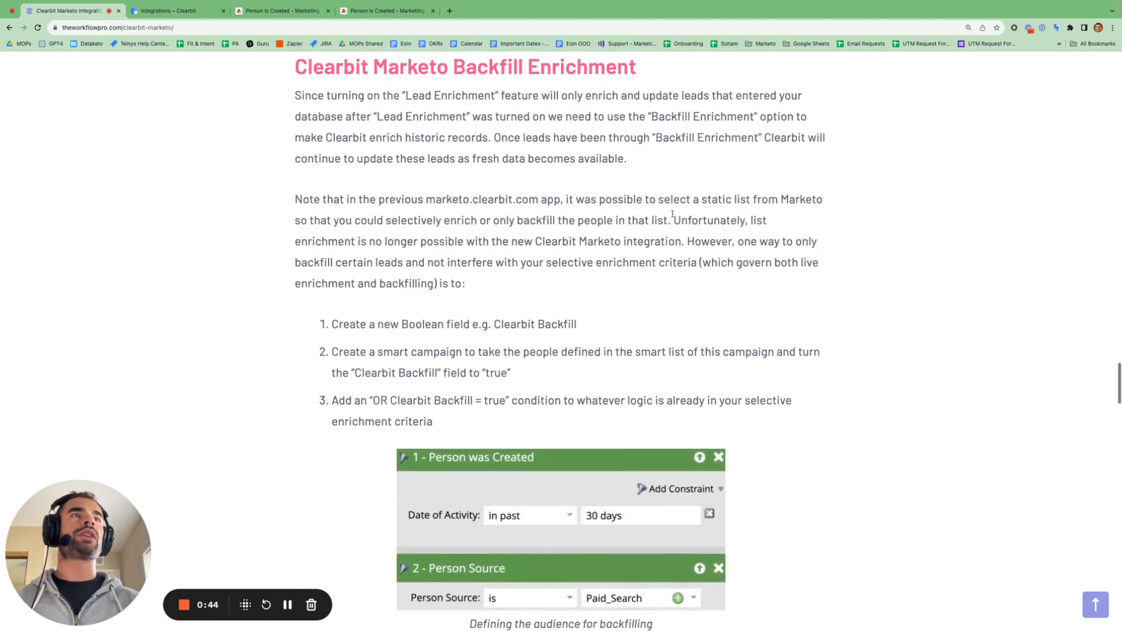
pyautogui.scroll(10, 672, 214)
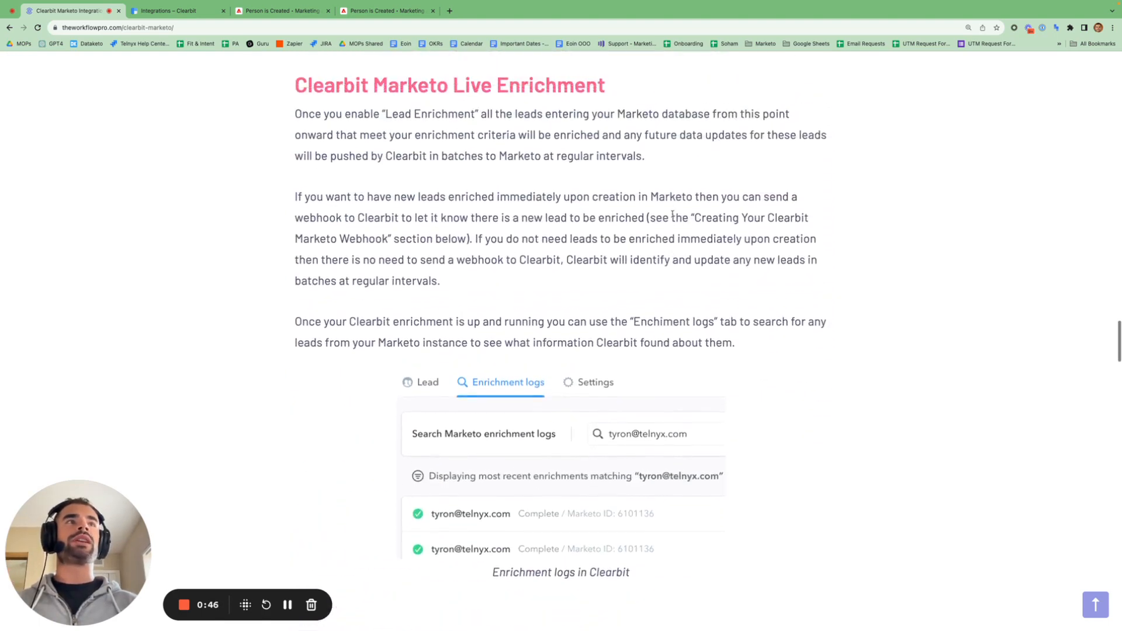
pyautogui.scroll(2, 672, 214)
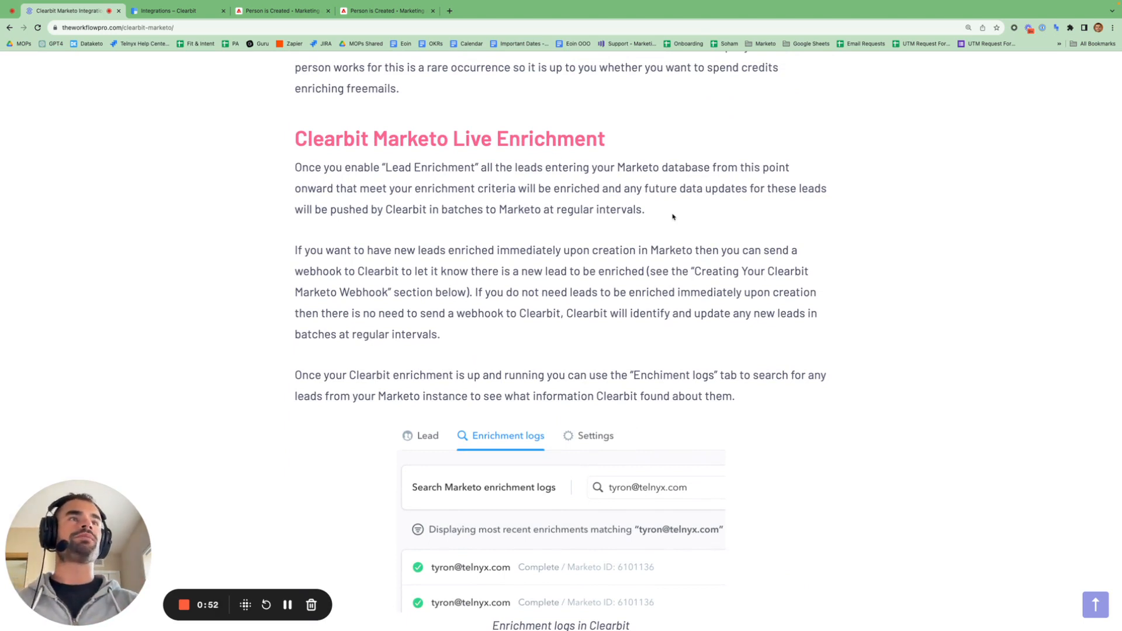
# - Highlight that new leads update in batches and the enrichment-logs sentence, then return to the integration page
pyautogui.scroll(-1, 673, 217)
pyautogui.moveTo(485, 265); pyautogui.dragTo(590, 295)
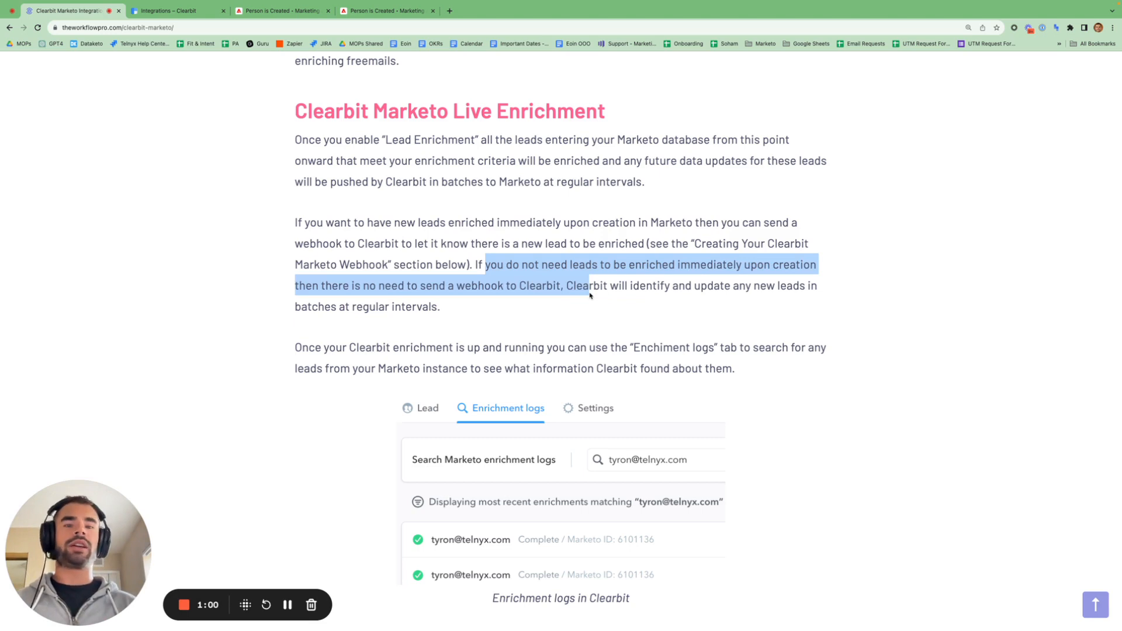
pyautogui.moveTo(698, 287); pyautogui.dragTo(586, 306)
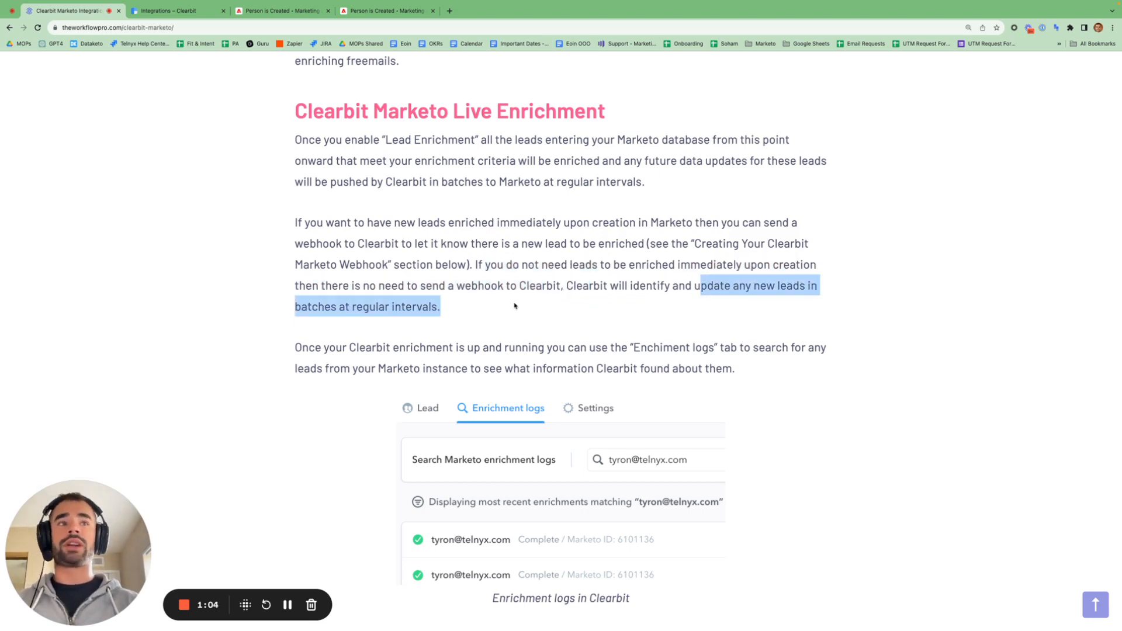
pyautogui.scroll(-5, 514, 305)
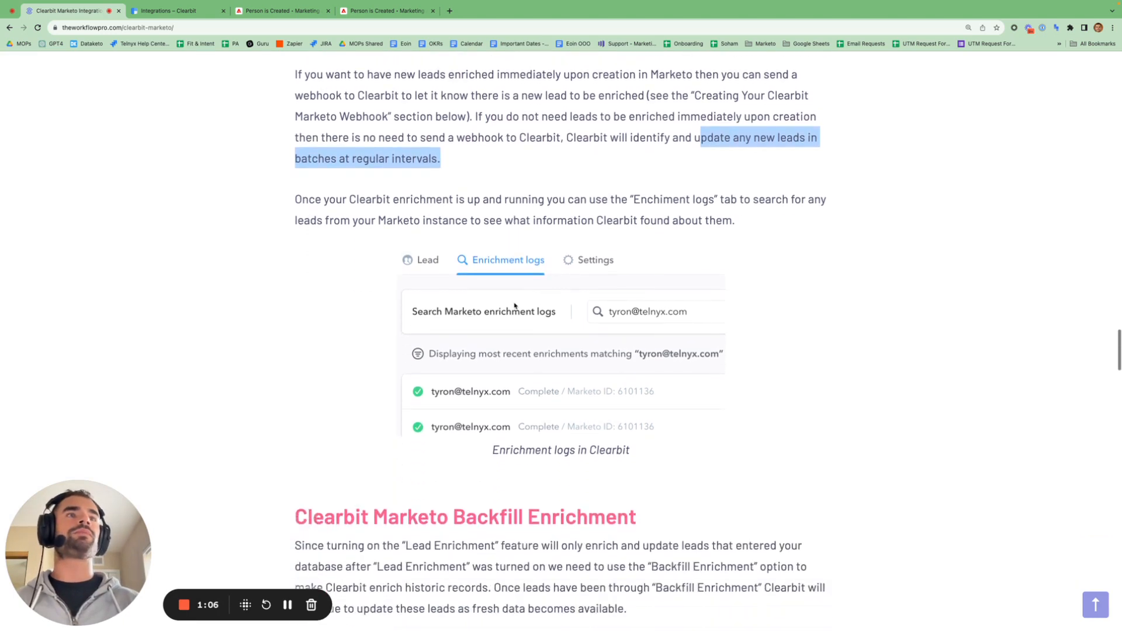
pyautogui.click(653, 215)
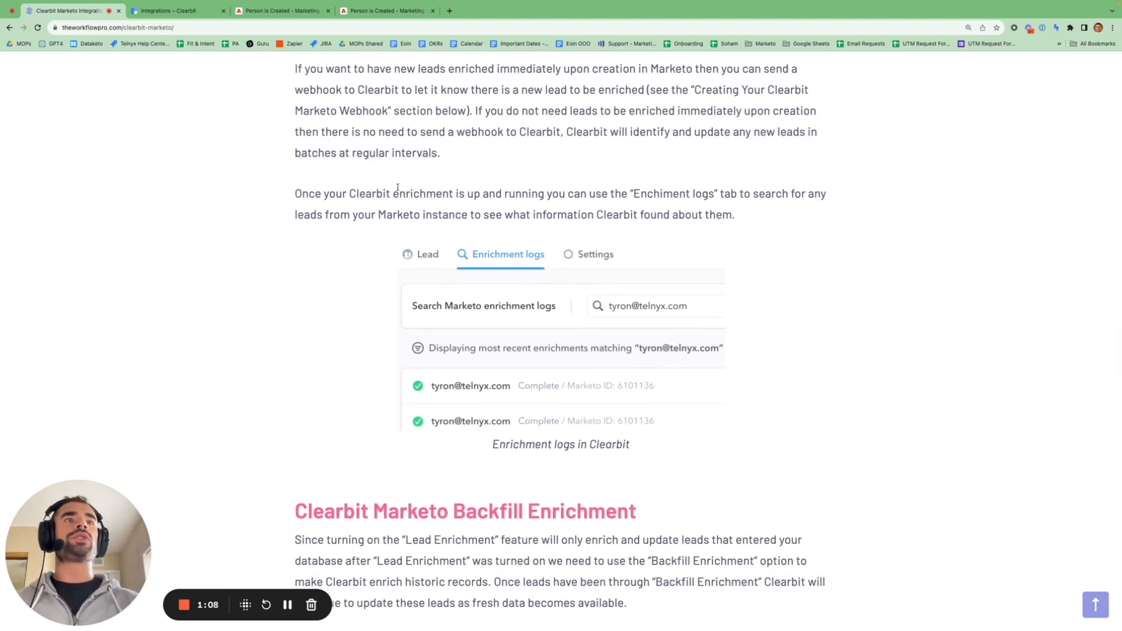
pyautogui.moveTo(351, 193); pyautogui.dragTo(639, 195)
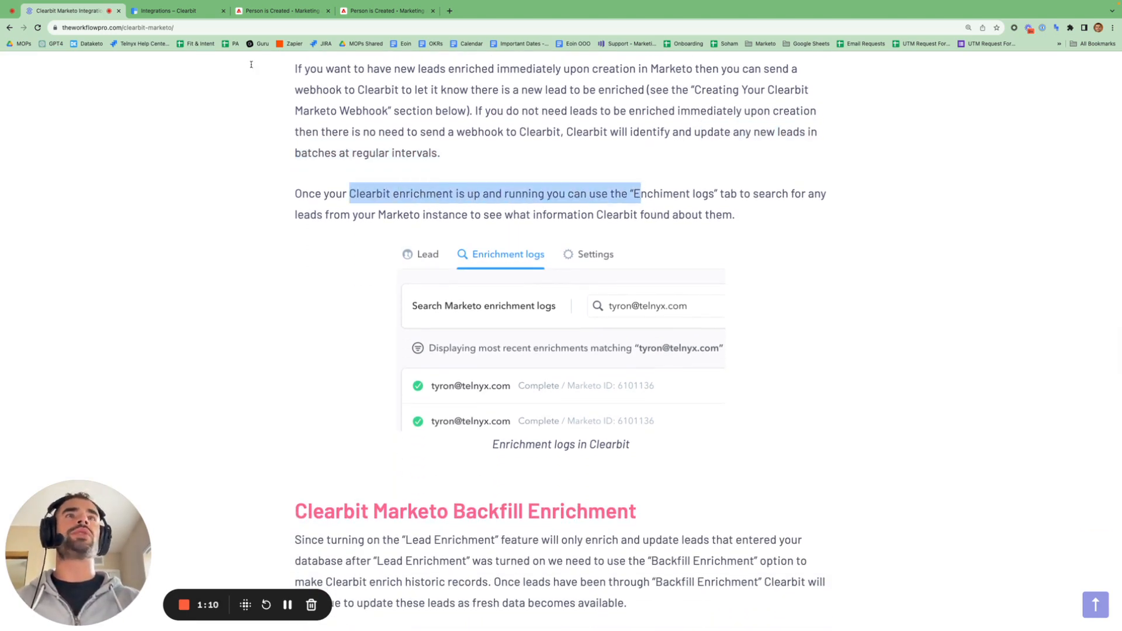
pyautogui.click(175, 11)
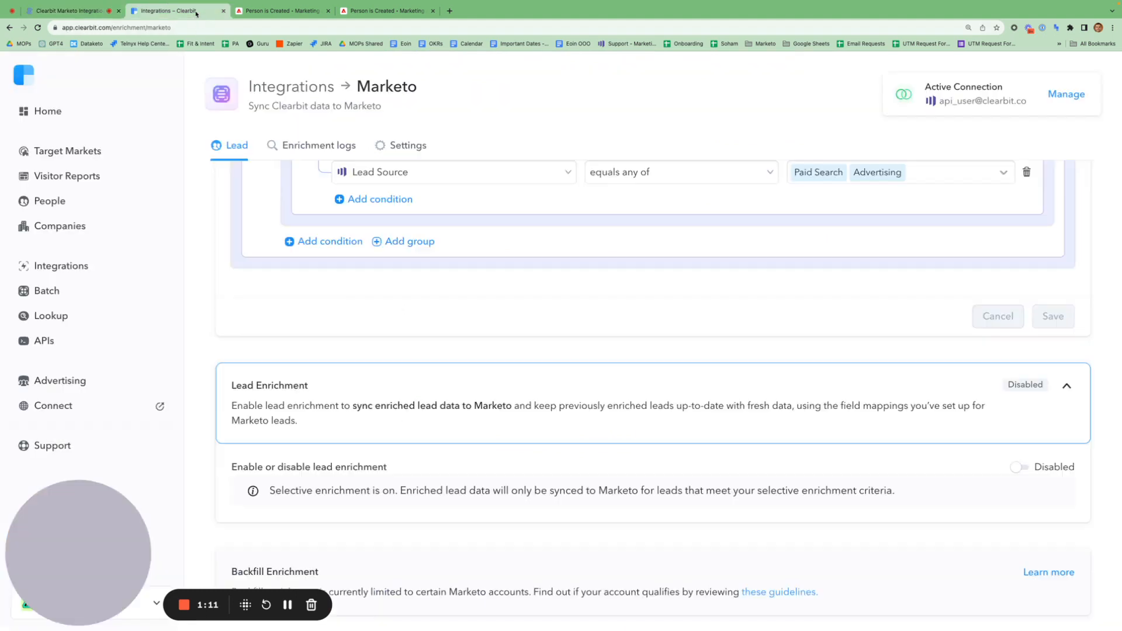
# - View the empty Marketo enrichment logs search page, then switch back to the blog article
pyautogui.click(326, 151)
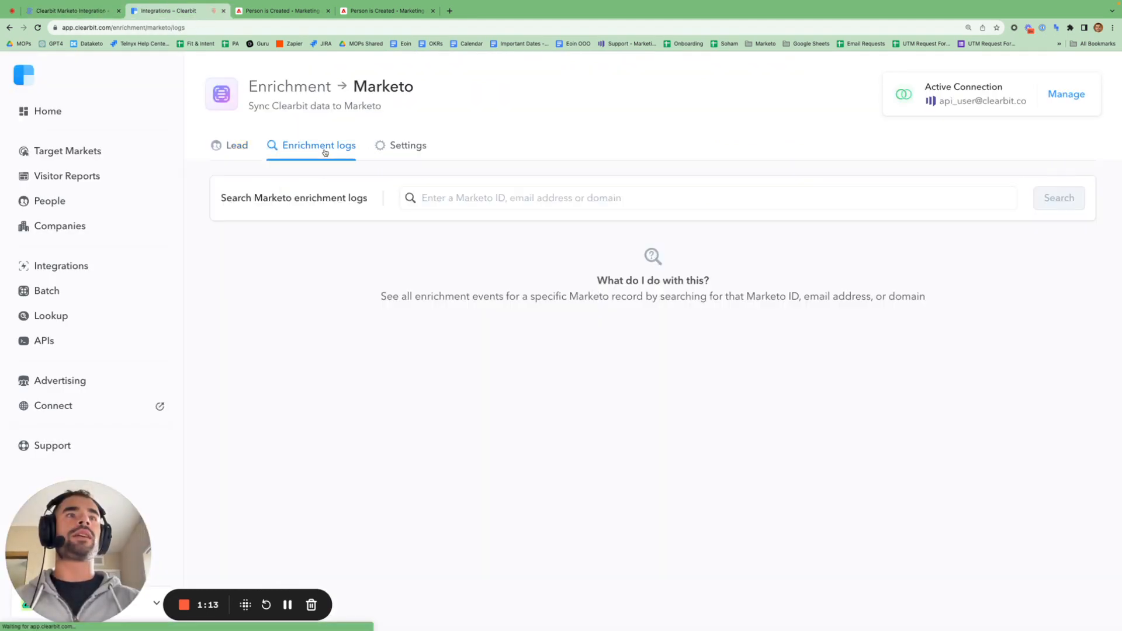
pyautogui.click(490, 204)
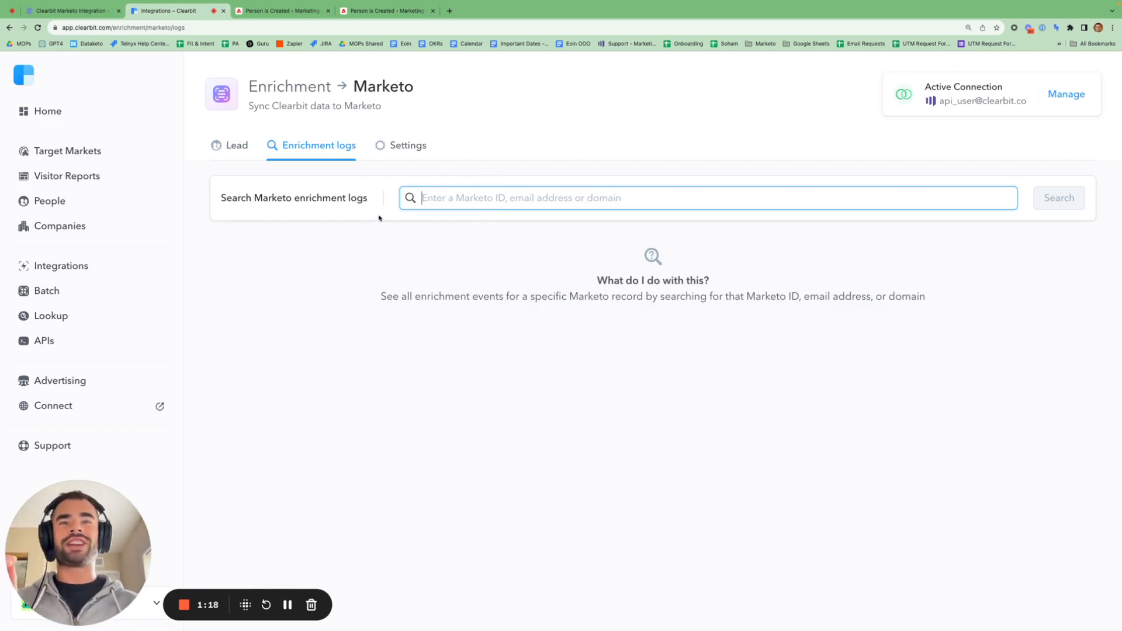
pyautogui.click(87, 11)
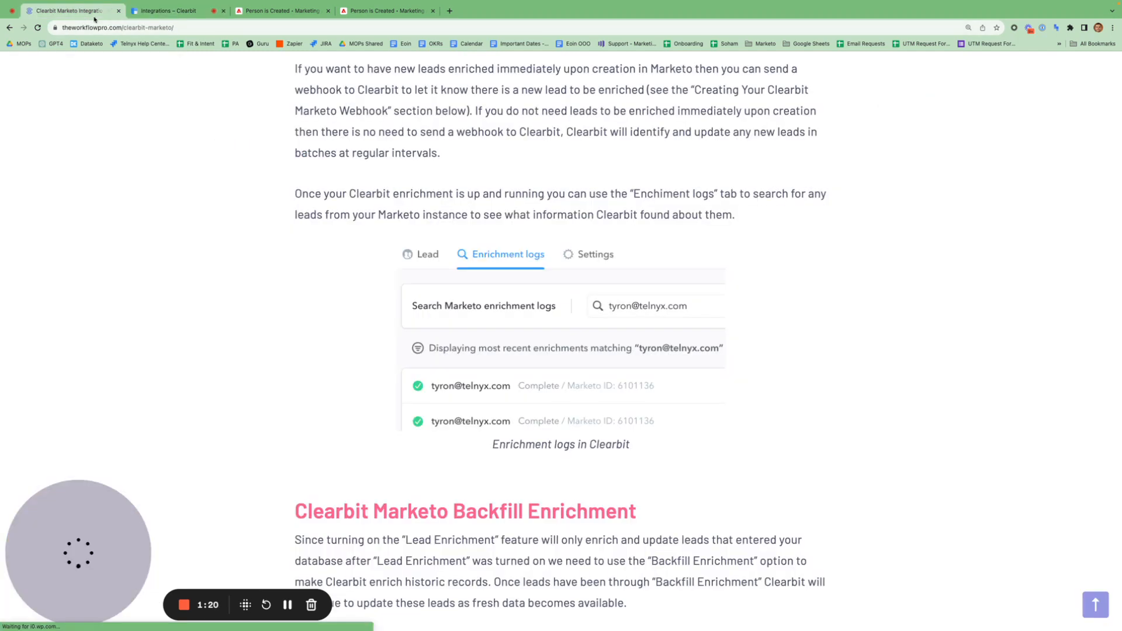
pyautogui.scroll(-1, 541, 378)
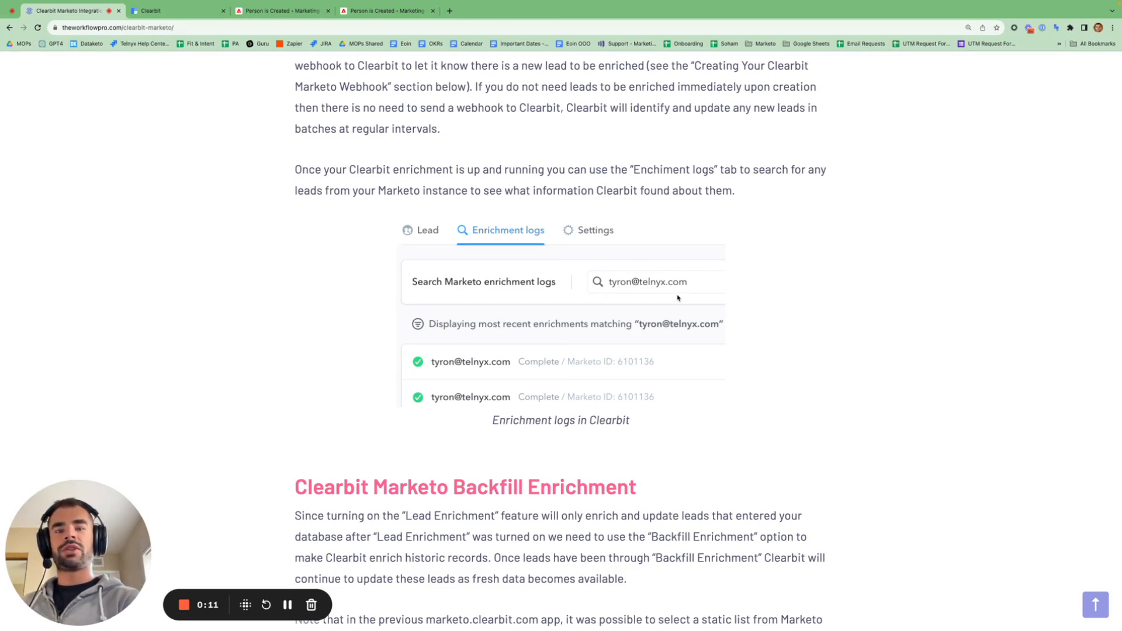
pyautogui.scroll(-2, 769, 306)
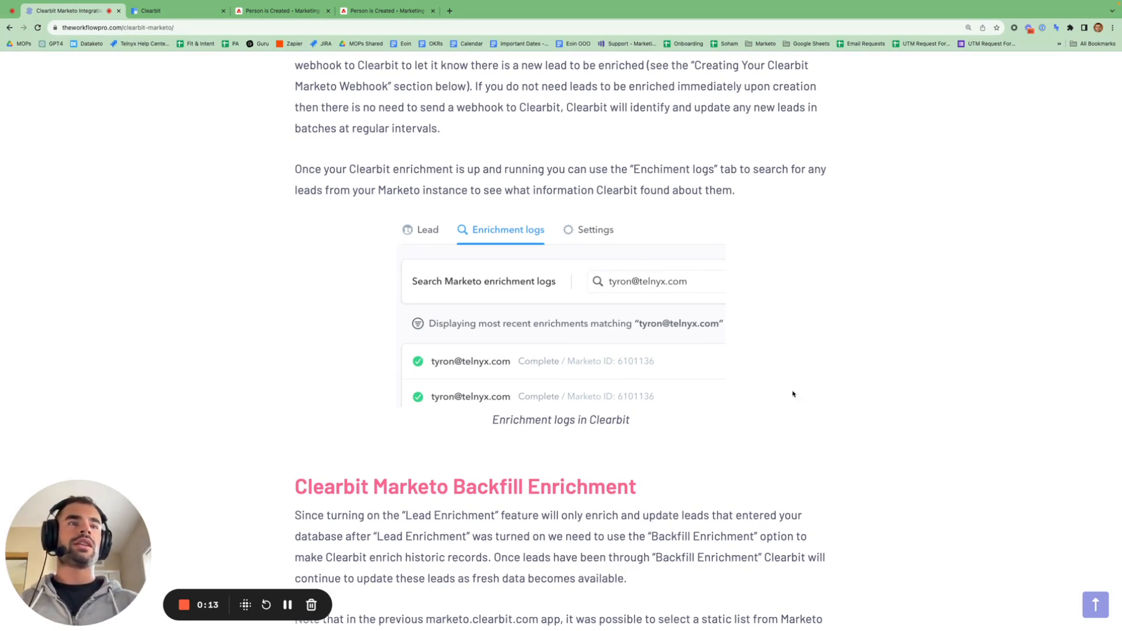
# - Check the Marketo integration page's Backfill Enrichment section, then return to the article
pyautogui.click(178, 13)
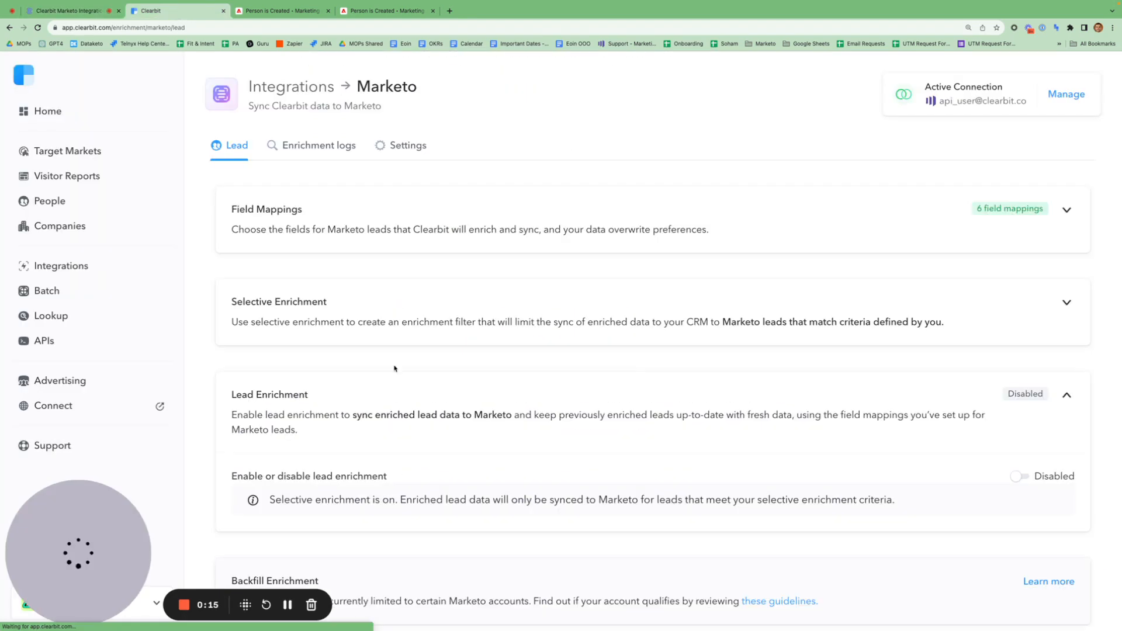
pyautogui.scroll(-1, 408, 444)
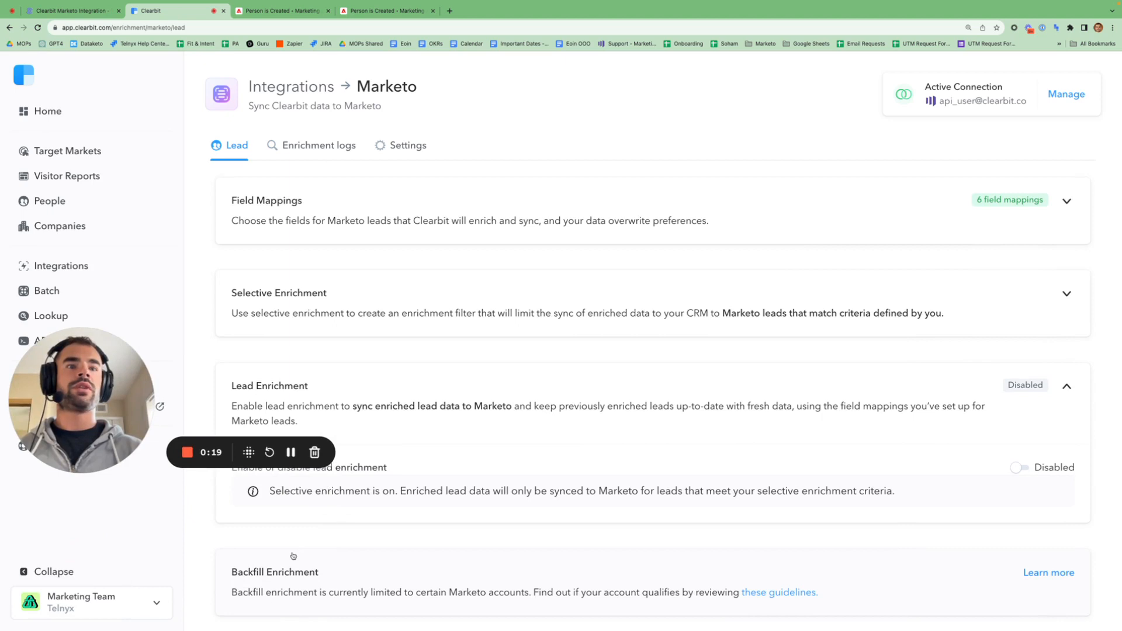
pyautogui.click(62, 3)
# - Highlight that lead enrichment only covers new leads while backfilled leads keep getting updated
pyautogui.scroll(-3, 539, 447)
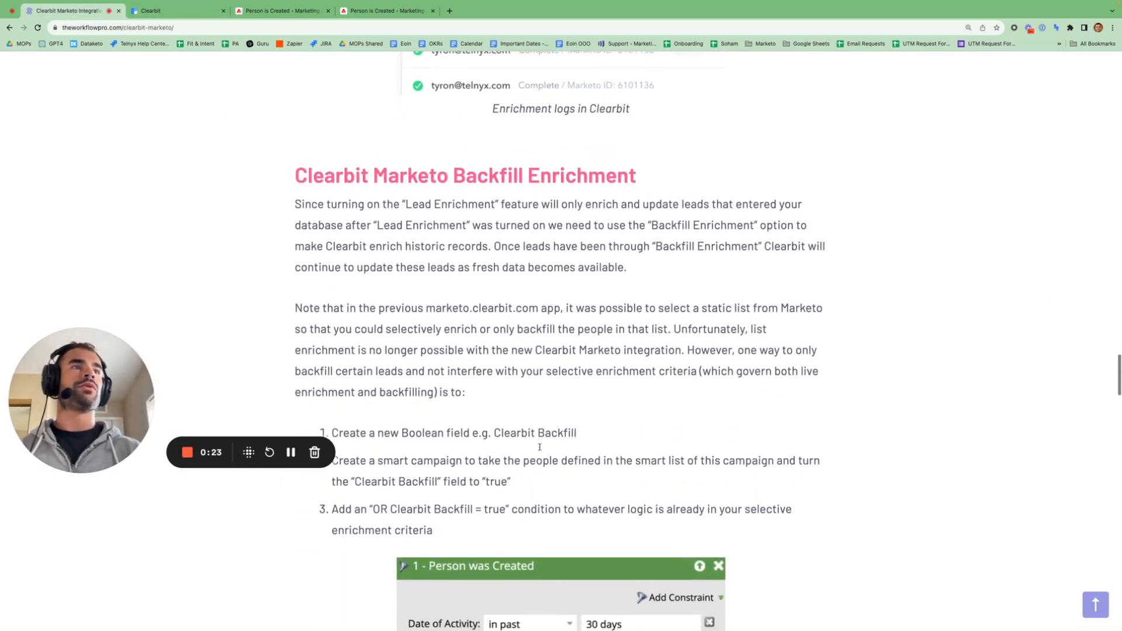
pyautogui.moveTo(402, 181); pyautogui.dragTo(538, 203)
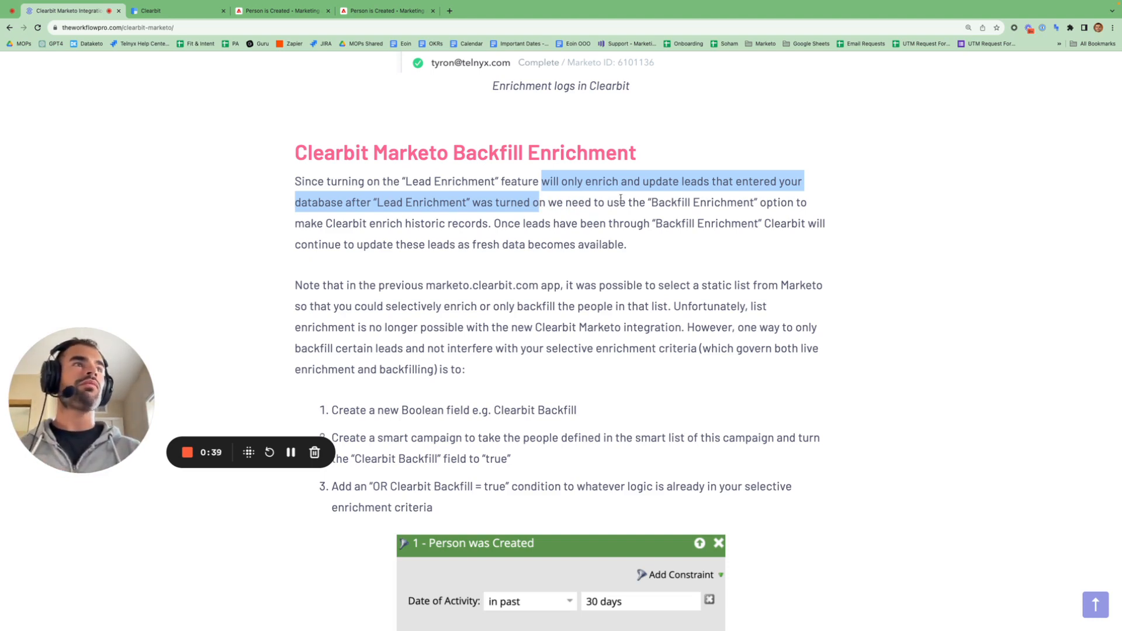
pyautogui.moveTo(506, 223); pyautogui.dragTo(707, 242)
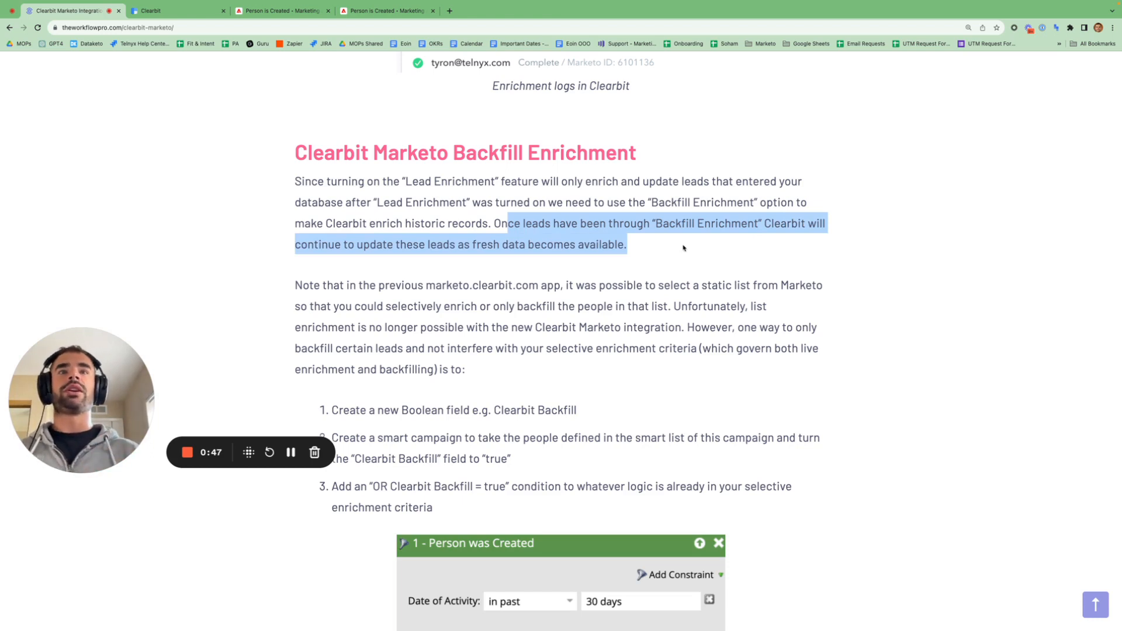
pyautogui.click(291, 453)
pyautogui.scroll(-1, 529, 377)
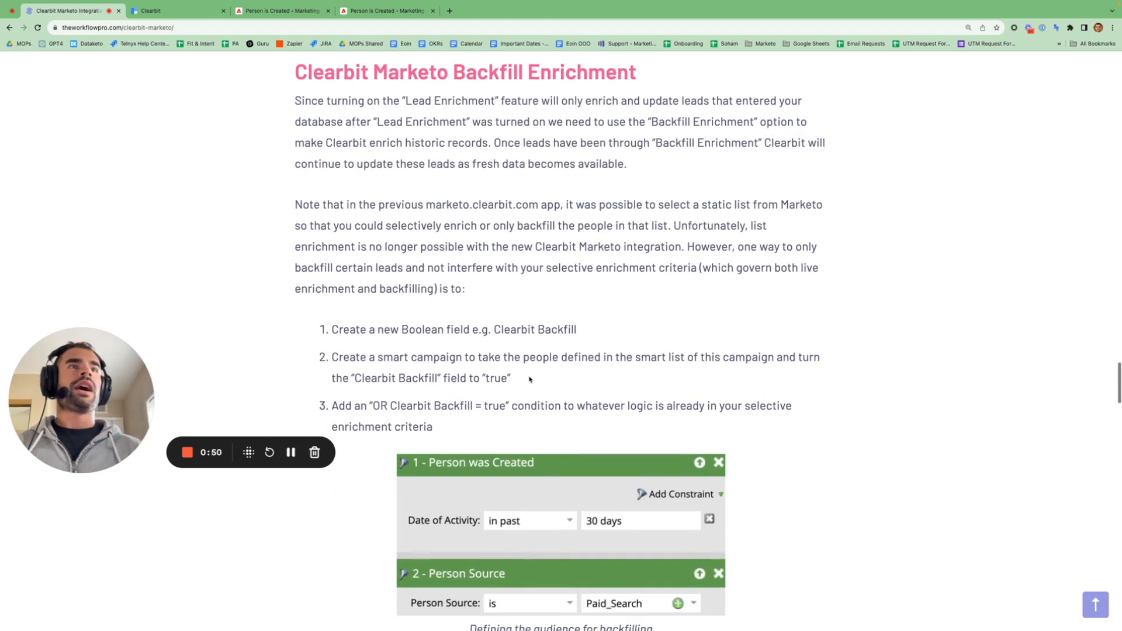
# - Highlight the old marketo.clearbit.com app, the end of list enrichment, and the Clearbit Backfill field
pyautogui.moveTo(428, 205); pyautogui.dragTo(538, 207)
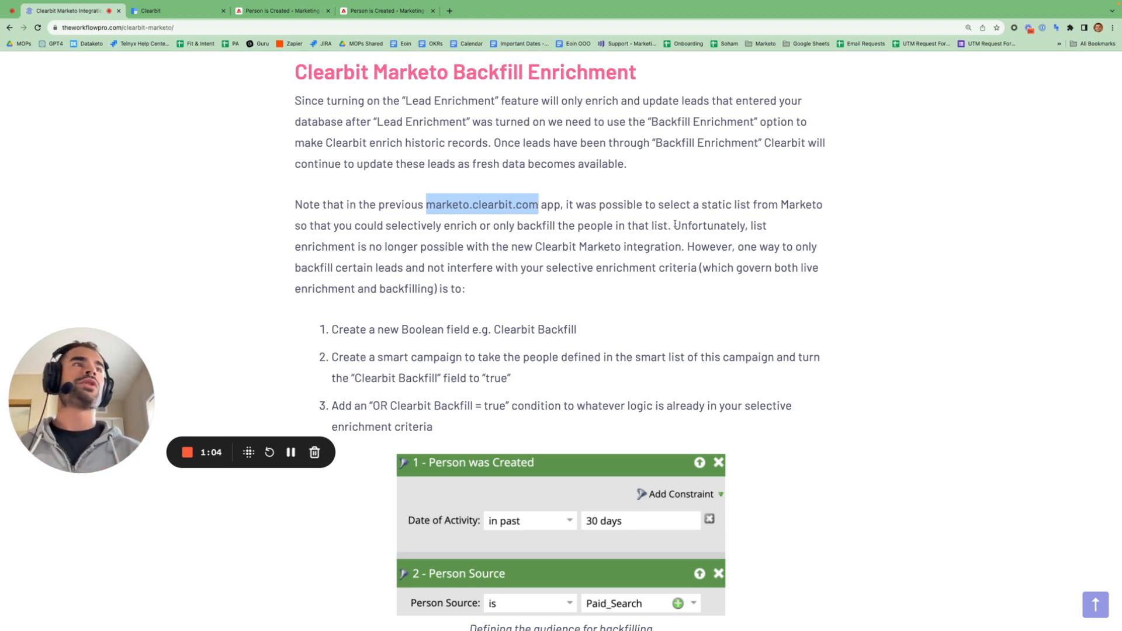
pyautogui.moveTo(675, 225); pyautogui.dragTo(685, 245)
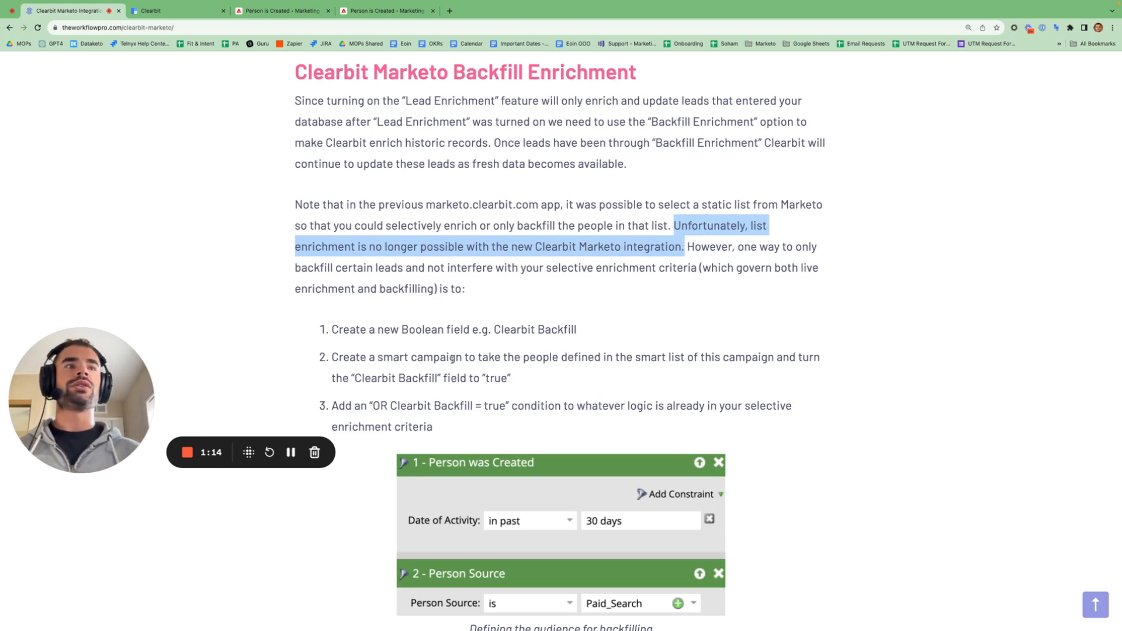
pyautogui.moveTo(494, 330); pyautogui.dragTo(579, 334)
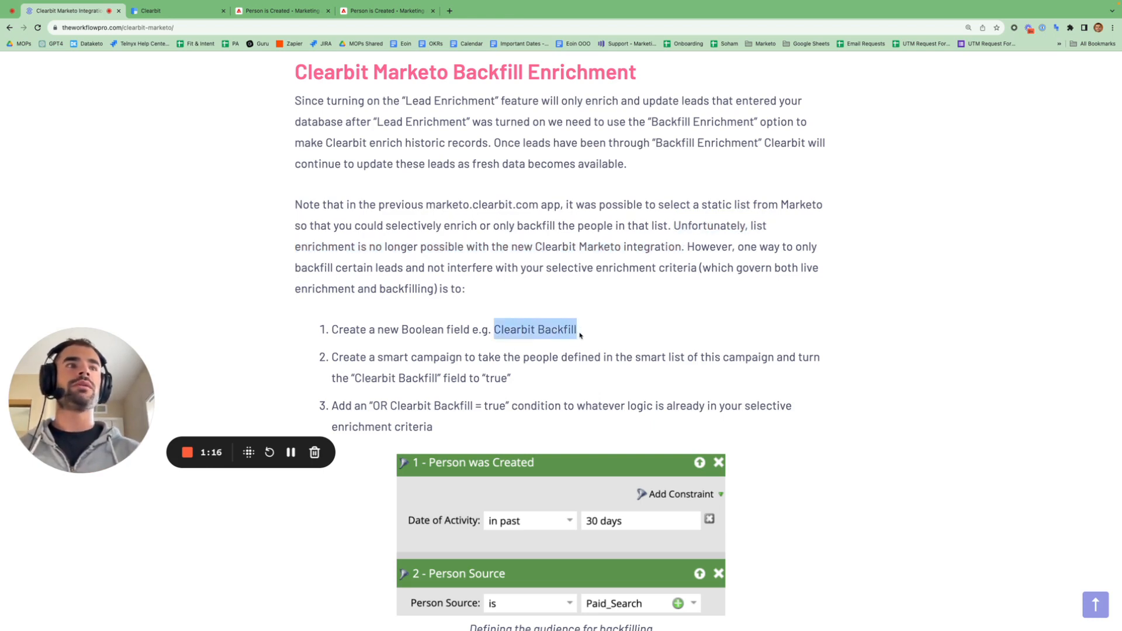
pyautogui.scroll(-3, 581, 335)
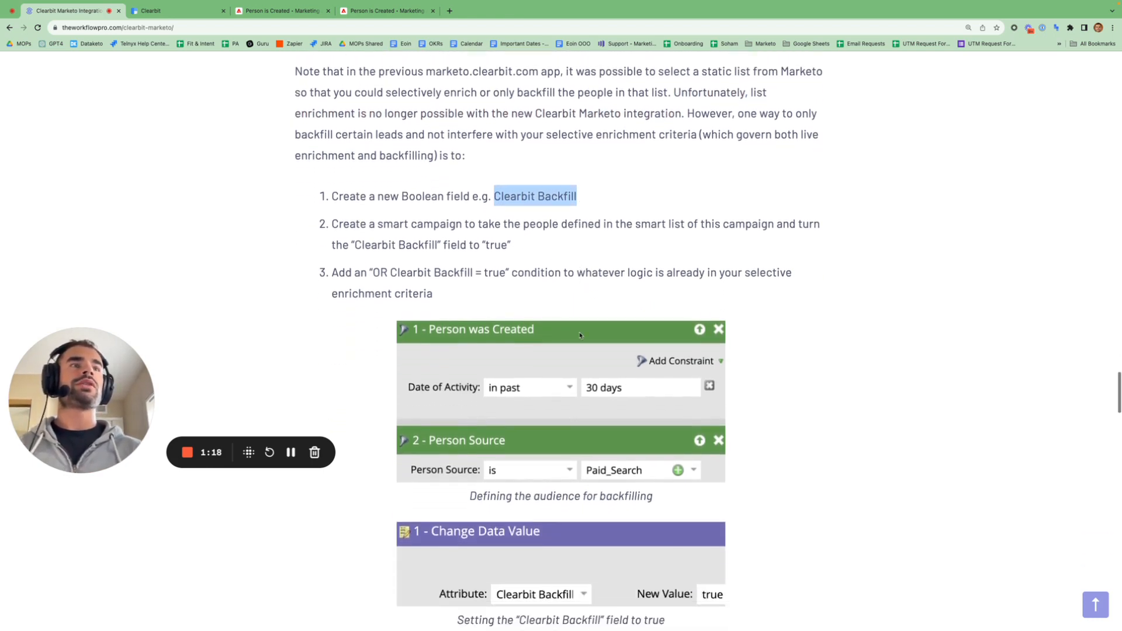
pyautogui.click(283, 11)
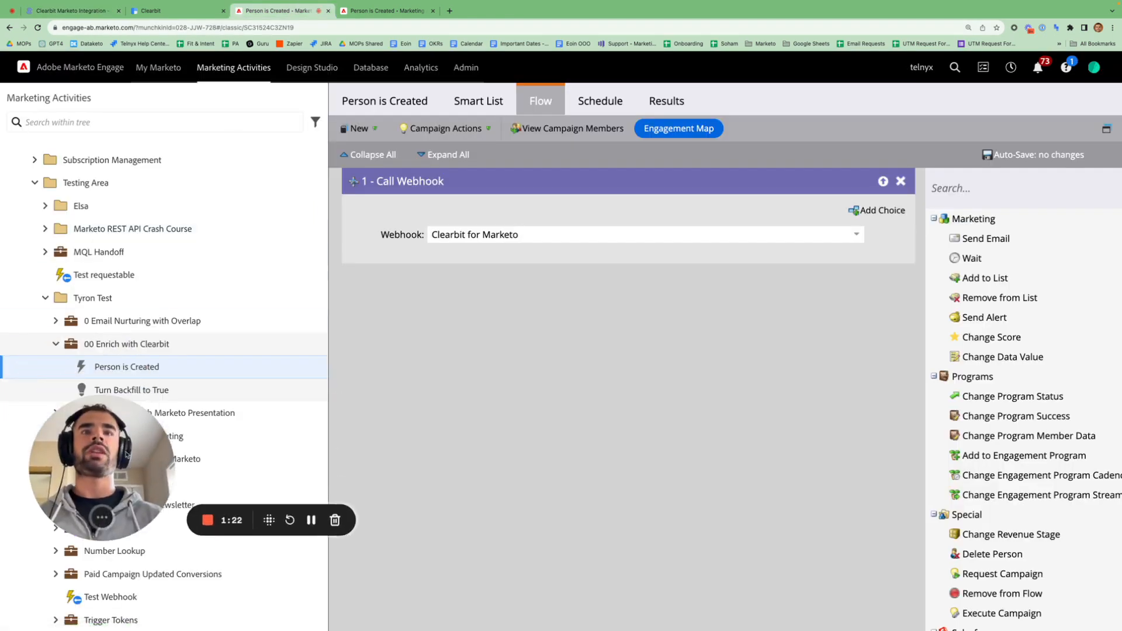
# - Review the Turn Backfill to True campaign's Smart List and Flow, then return to Clearbit
pyautogui.click(156, 399)
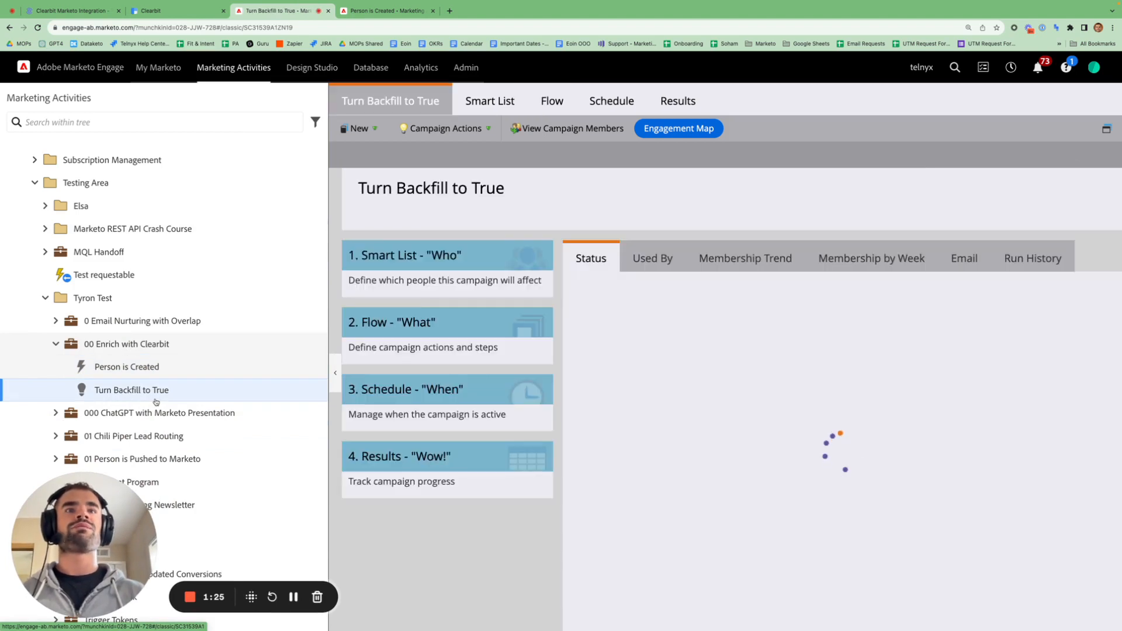
pyautogui.click(496, 108)
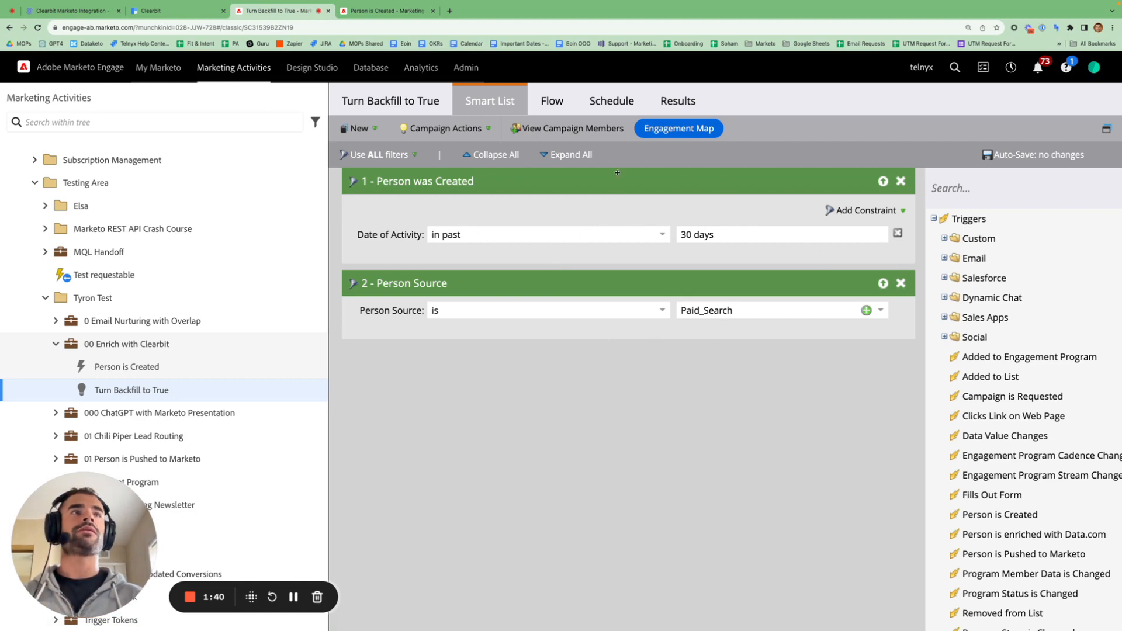
pyautogui.click(552, 103)
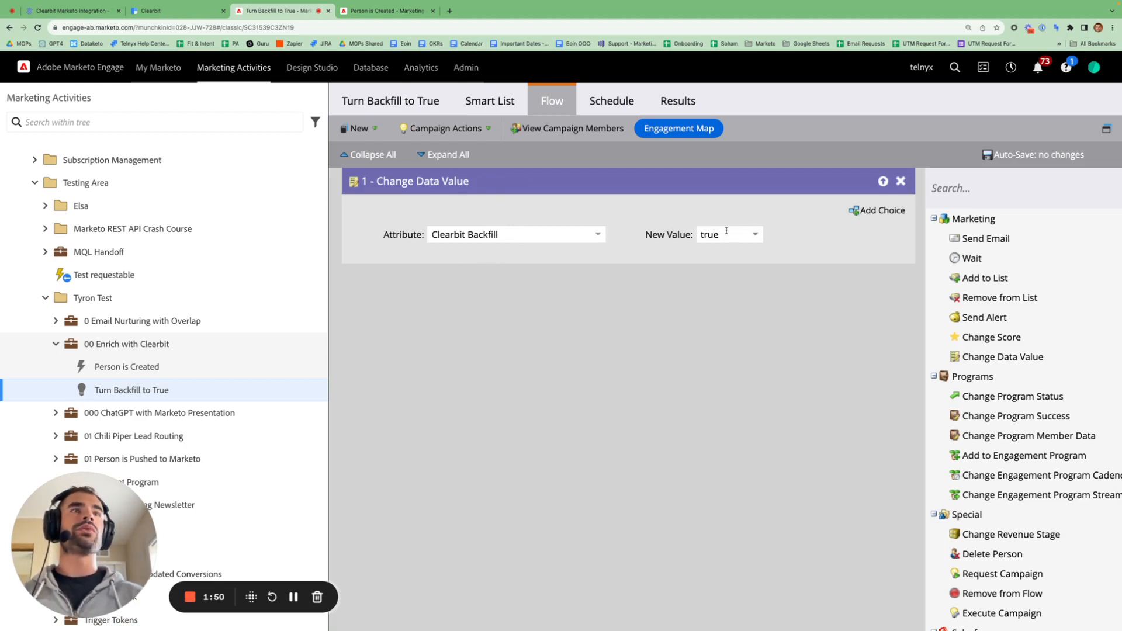
pyautogui.click(169, 11)
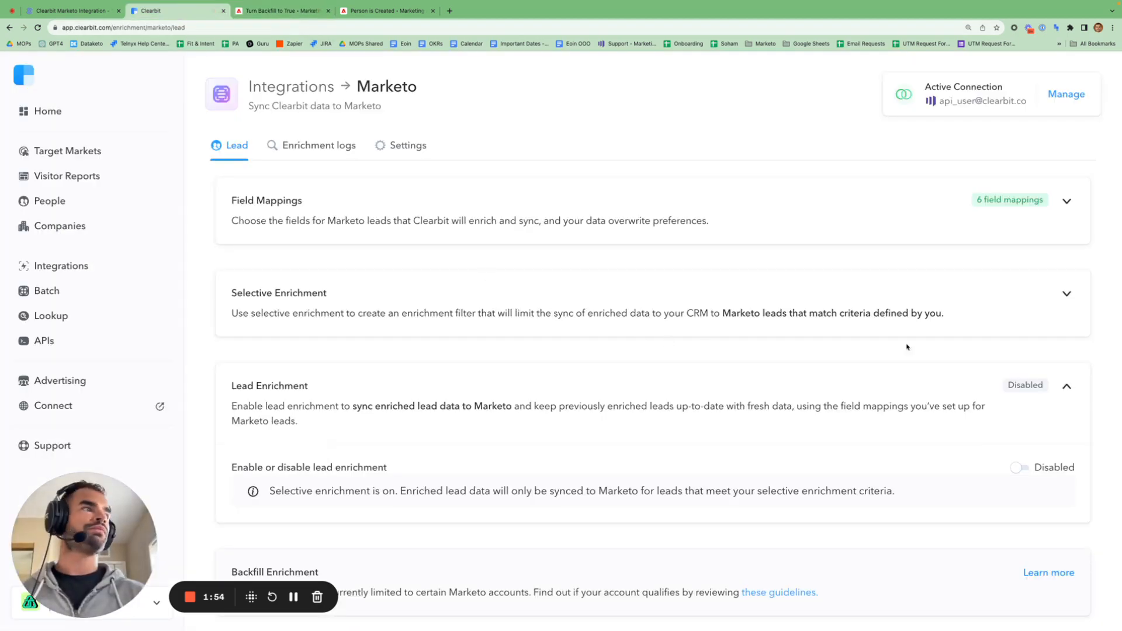
# - Expand Selective Enrichment and delete the nested Or group of email and lead-source conditions
pyautogui.click(1066, 296)
pyautogui.scroll(-2, 865, 357)
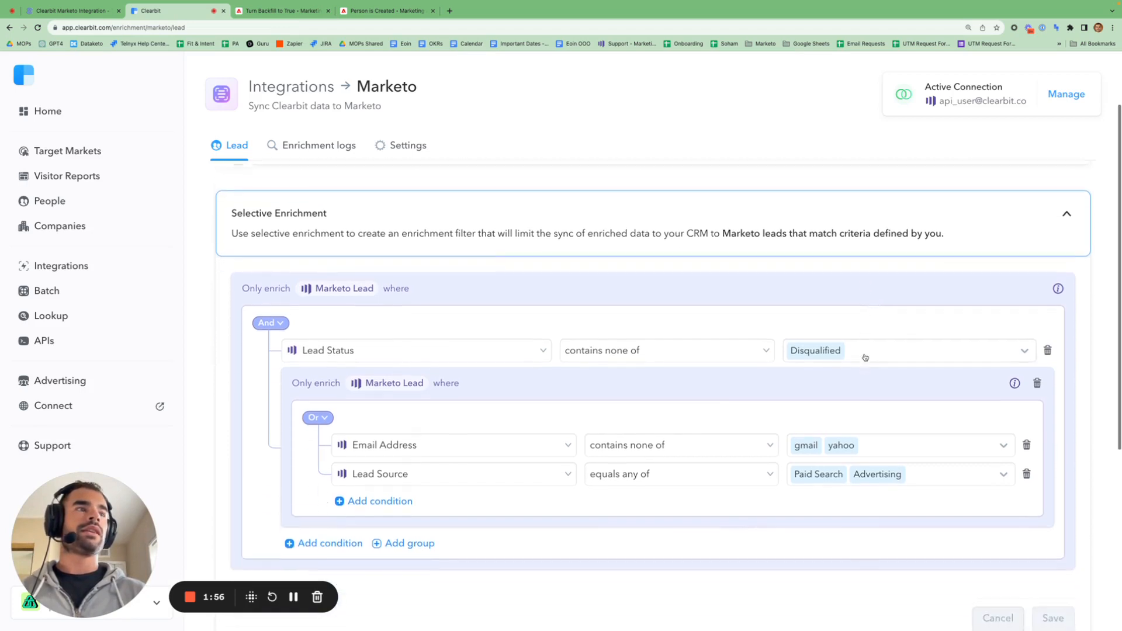
pyautogui.scroll(-1, 864, 358)
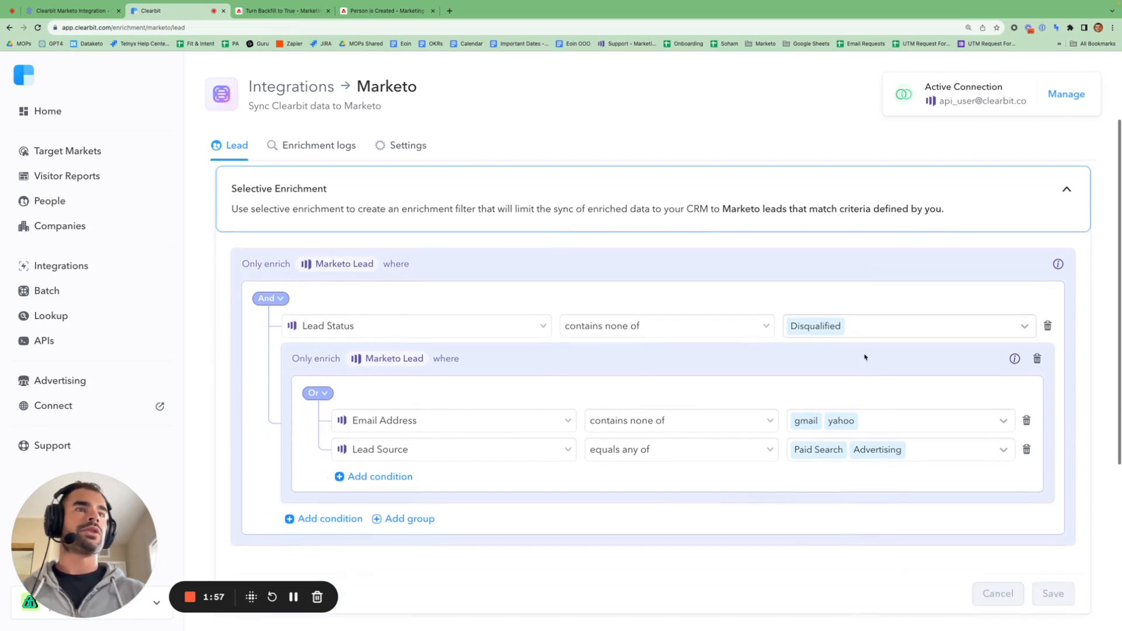
pyautogui.click(1037, 359)
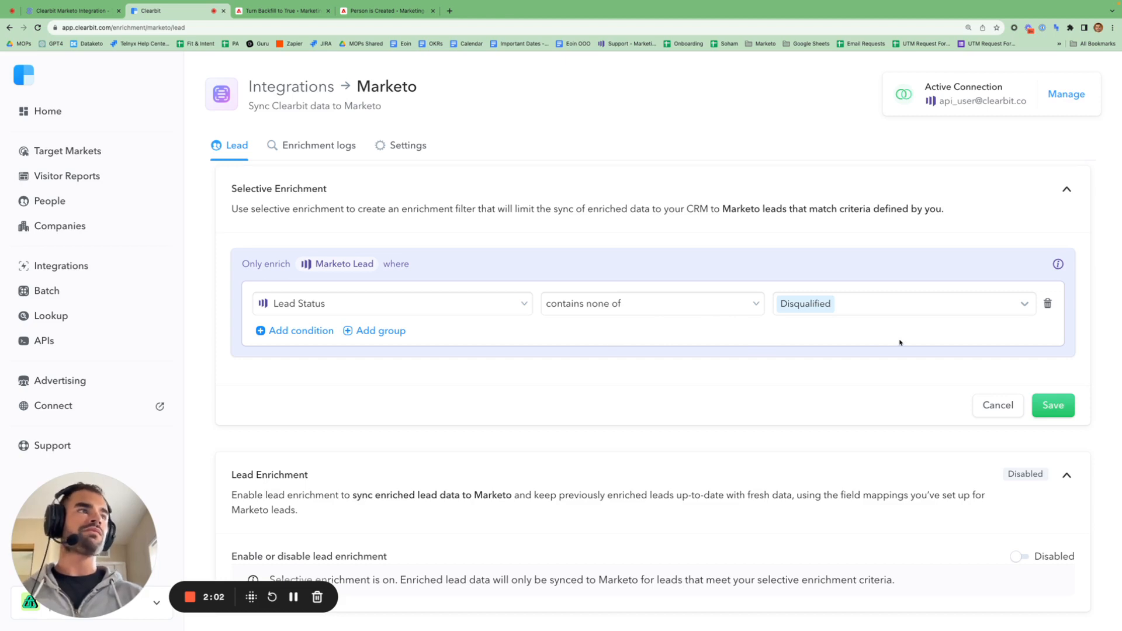
# - Add an Email Address 'contains none of' gmail condition, then go back to the article
pyautogui.click(308, 331)
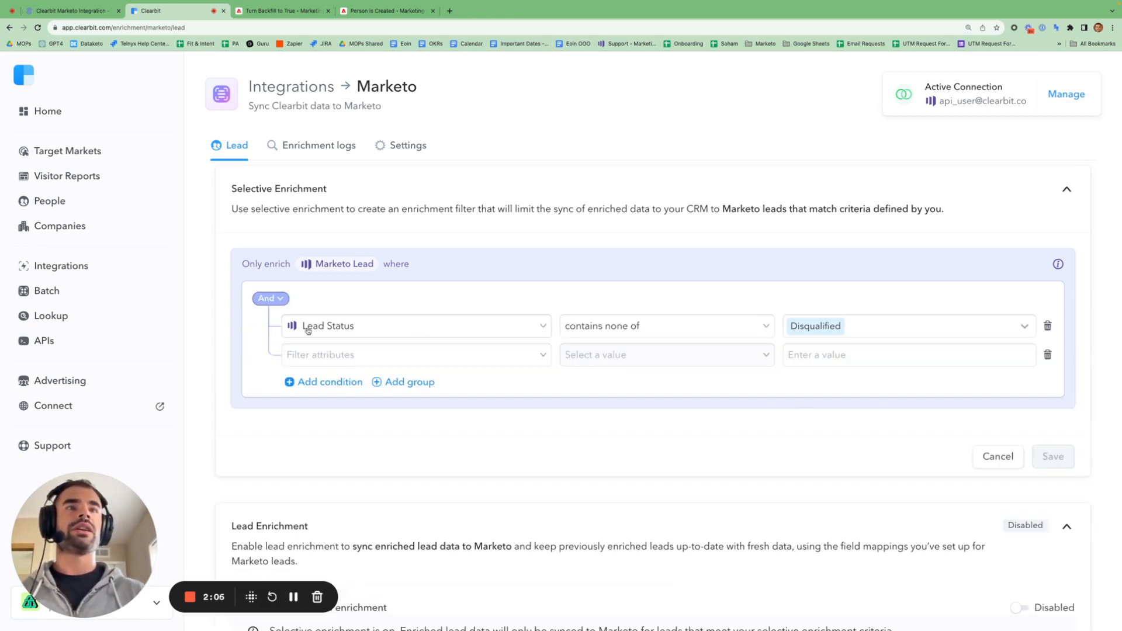
pyautogui.click(329, 356)
pyautogui.write('email add')
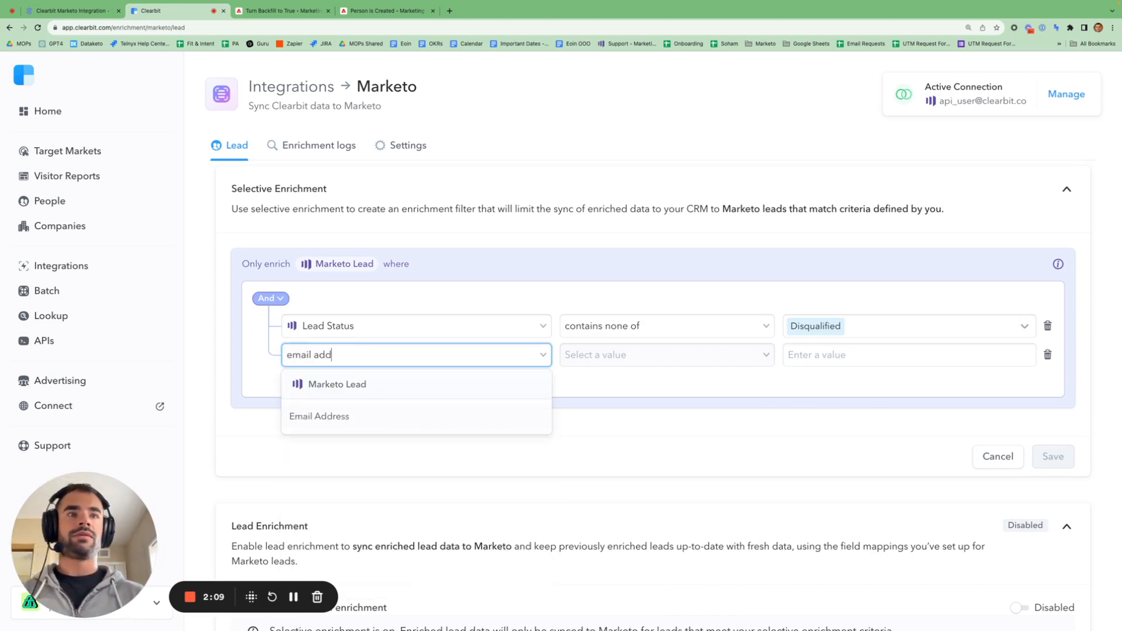
pyautogui.click(325, 415)
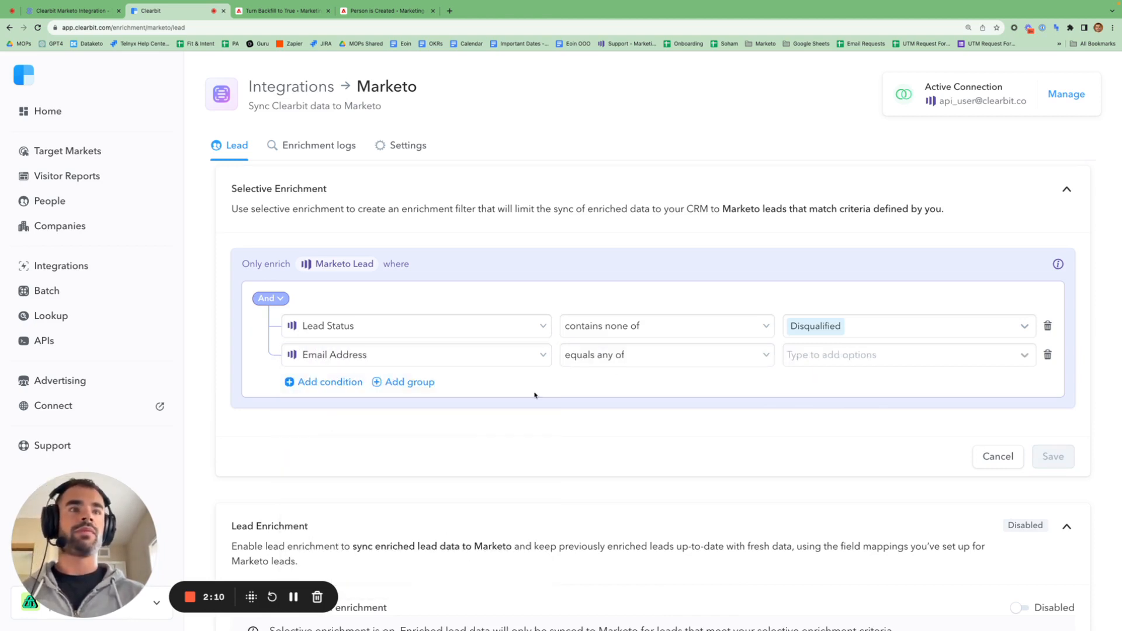
pyautogui.click(677, 356)
pyautogui.click(651, 460)
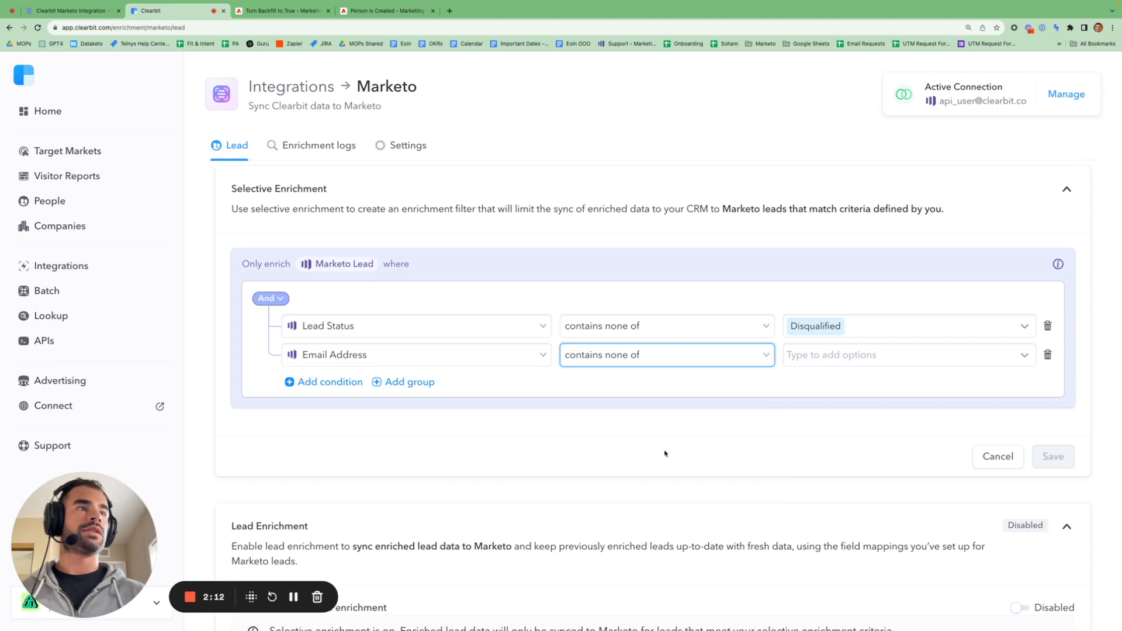
pyautogui.click(843, 362)
pyautogui.write('gmail')
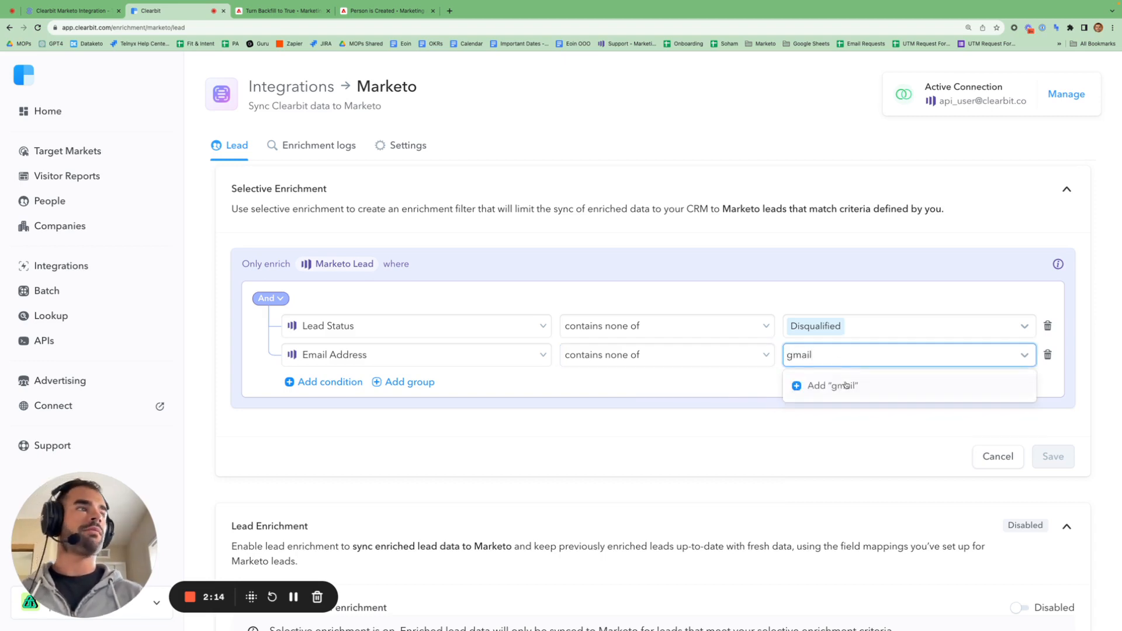
pyautogui.press('Return')
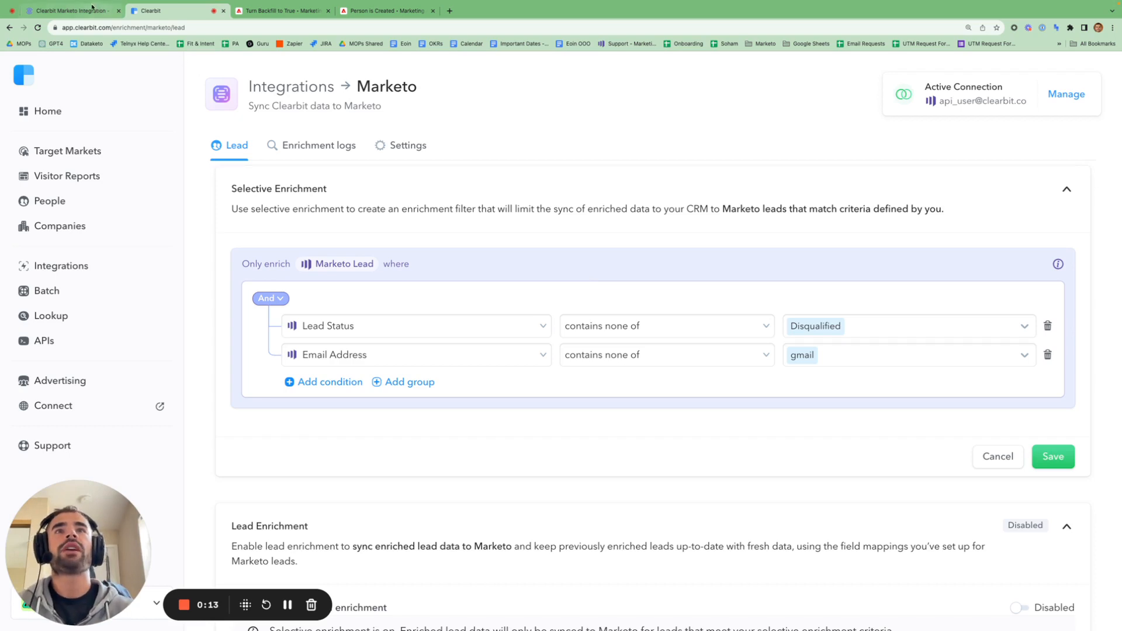
pyautogui.click(70, 10)
# - Highlight the selective enrichment, live enrichment and Clearbit Backfill passages, then return to Clearbit
pyautogui.scroll(1, 506, 219)
pyautogui.scroll(1, 506, 219)
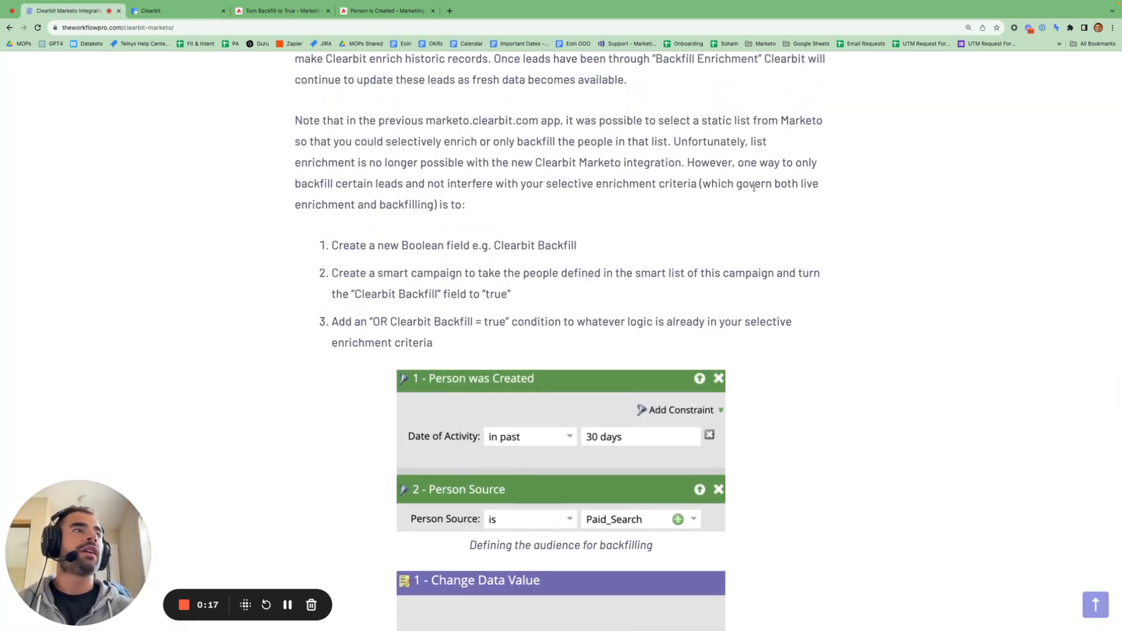
pyautogui.moveTo(544, 184); pyautogui.dragTo(658, 184)
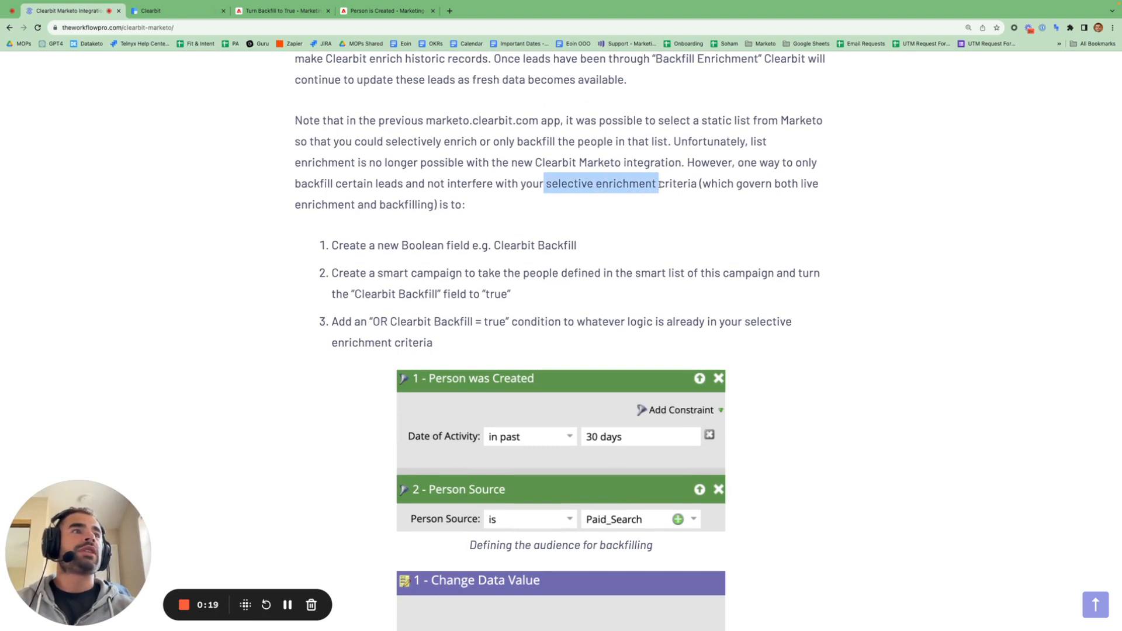
pyautogui.moveTo(736, 183); pyautogui.dragTo(432, 205)
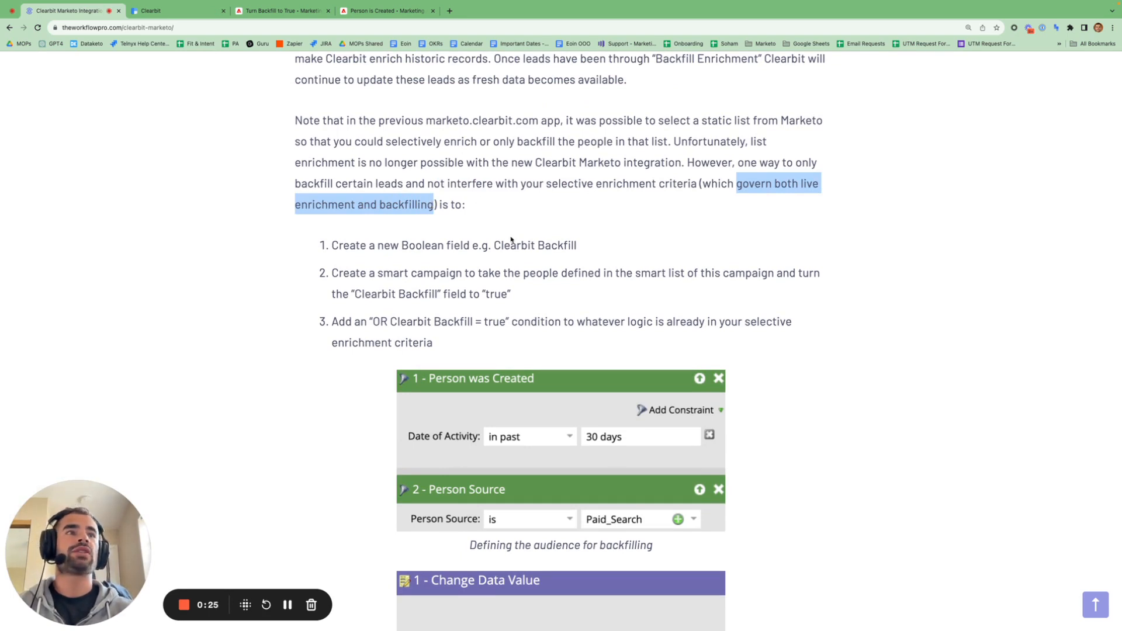
pyautogui.moveTo(494, 245); pyautogui.dragTo(583, 246)
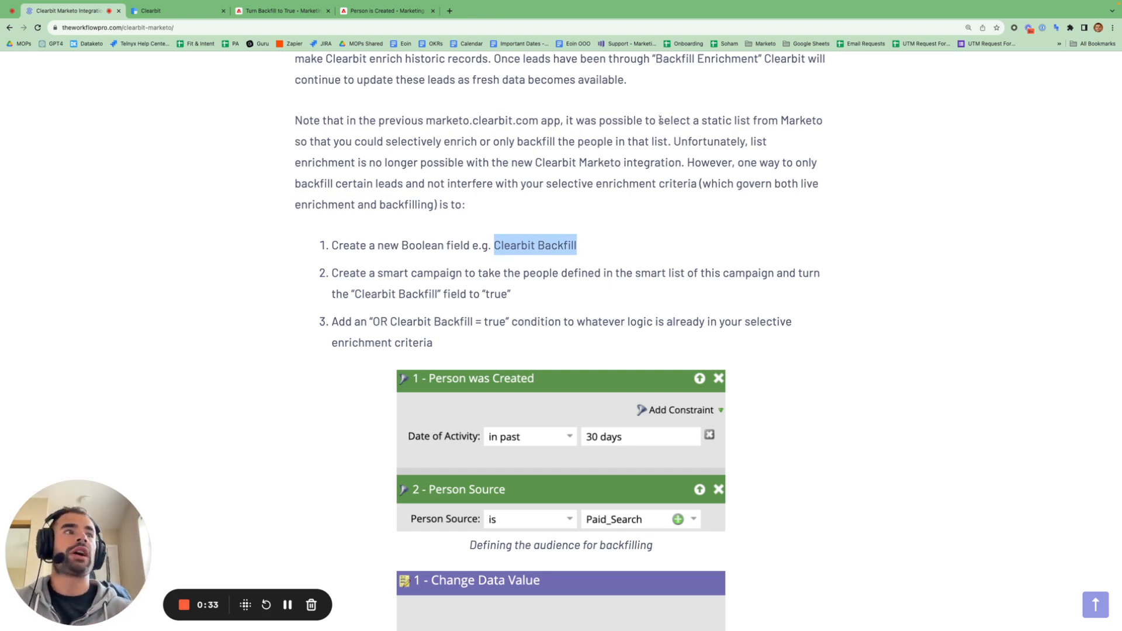
pyautogui.moveTo(802, 184); pyautogui.dragTo(353, 201)
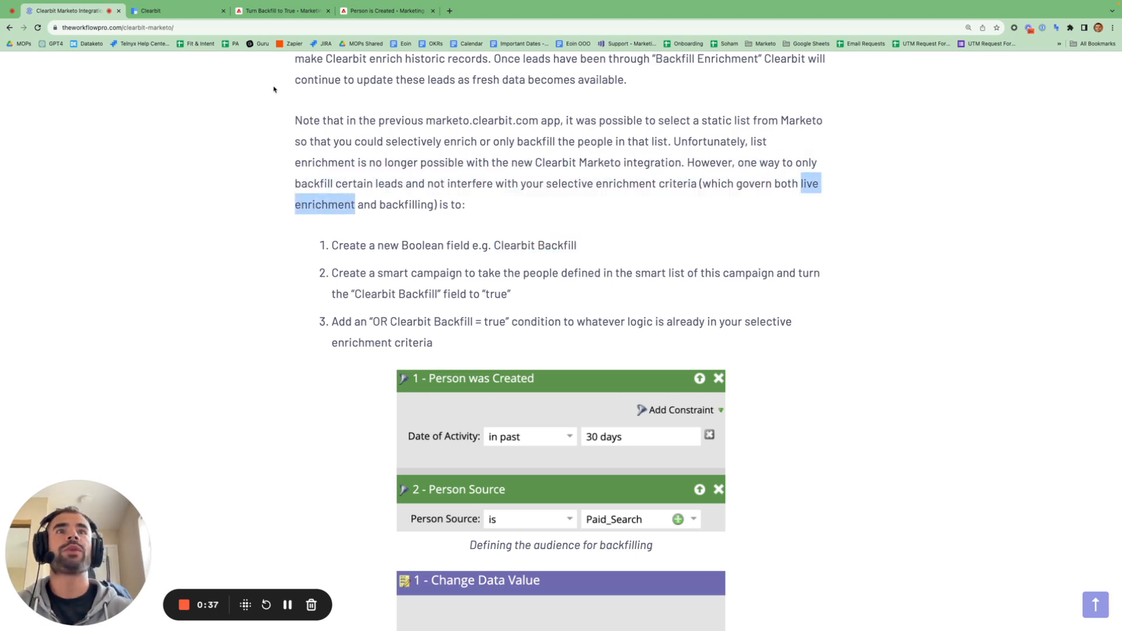
pyautogui.click(193, 14)
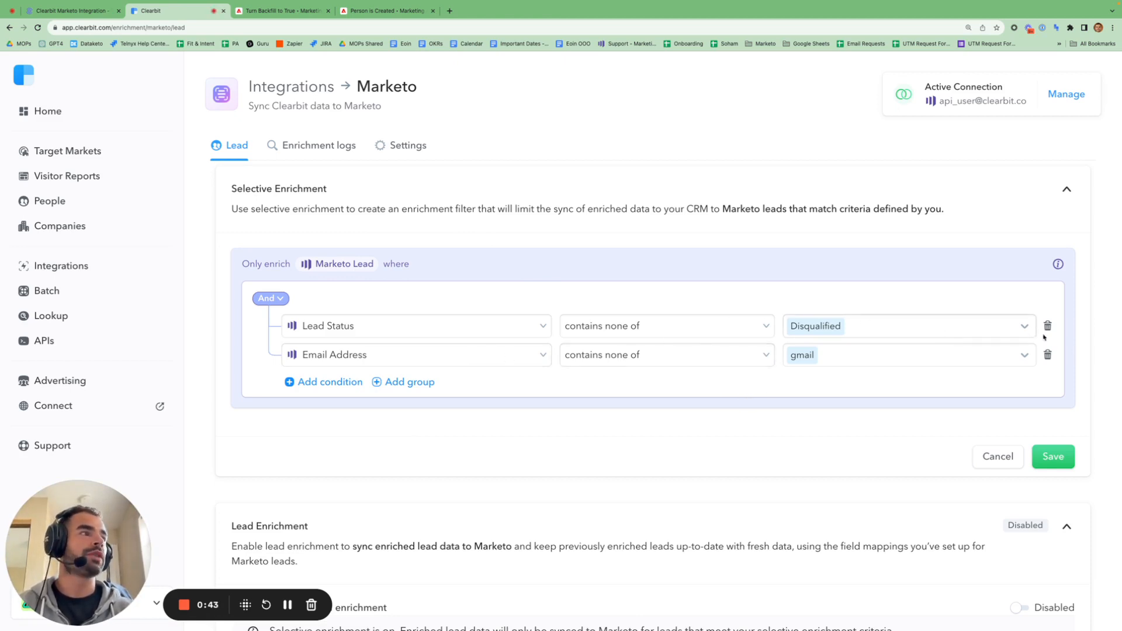
# - Drop the gmail condition, change Lead Status to Clearbit Backfill equals true, and add an Or-joined nested group
pyautogui.click(1048, 354)
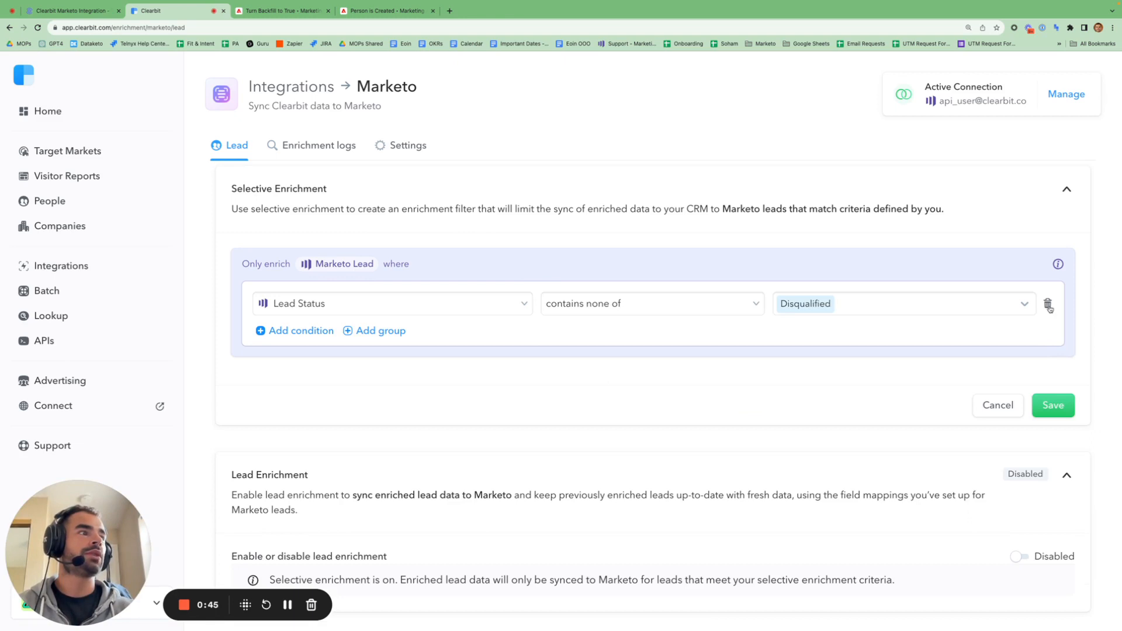
pyautogui.click(518, 304)
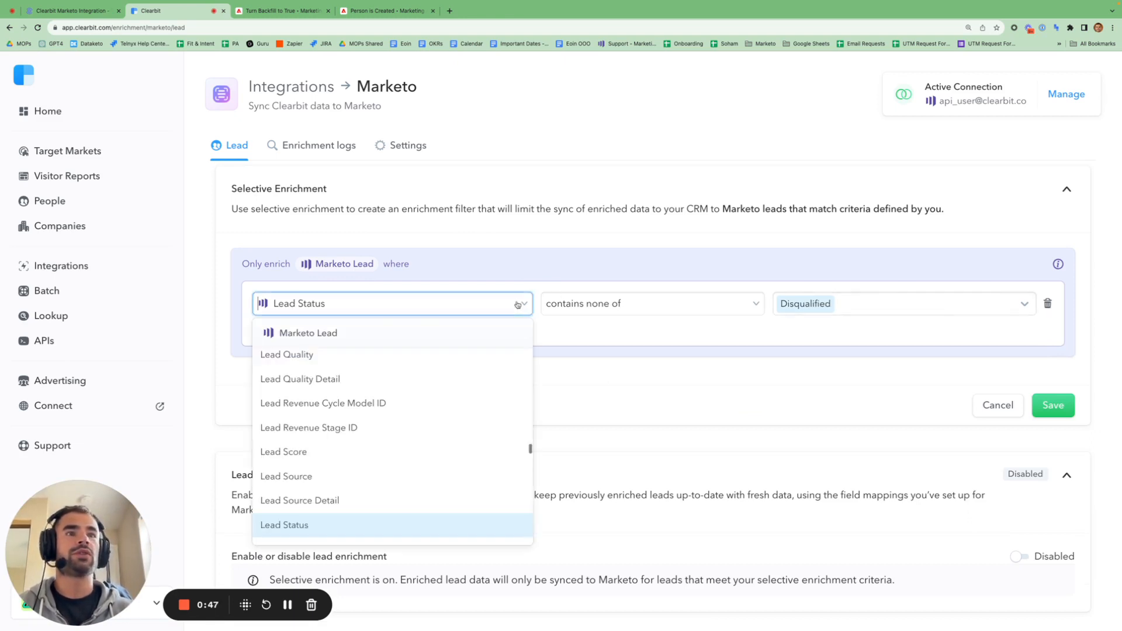
pyautogui.write('clearbit')
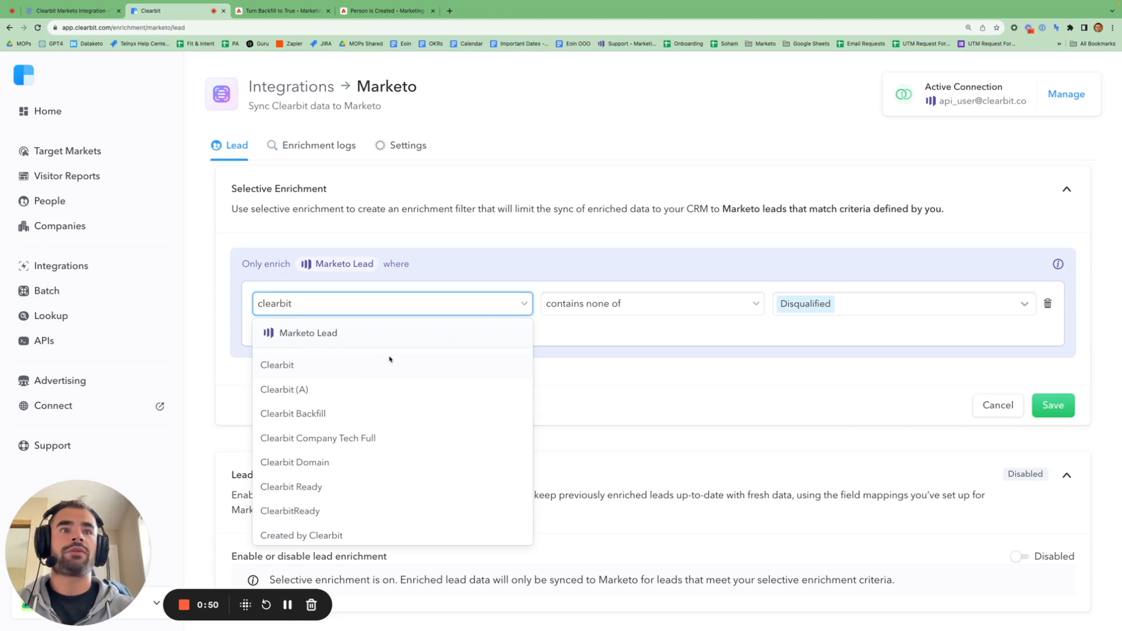
pyautogui.click(342, 413)
pyautogui.click(782, 304)
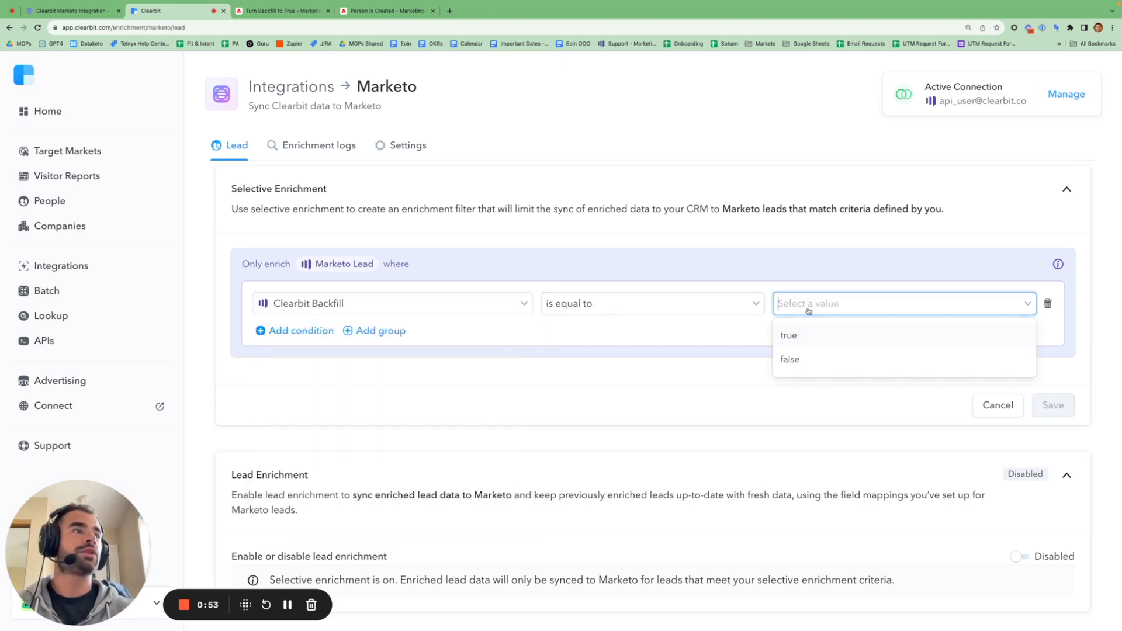
pyautogui.click(812, 340)
pyautogui.click(393, 330)
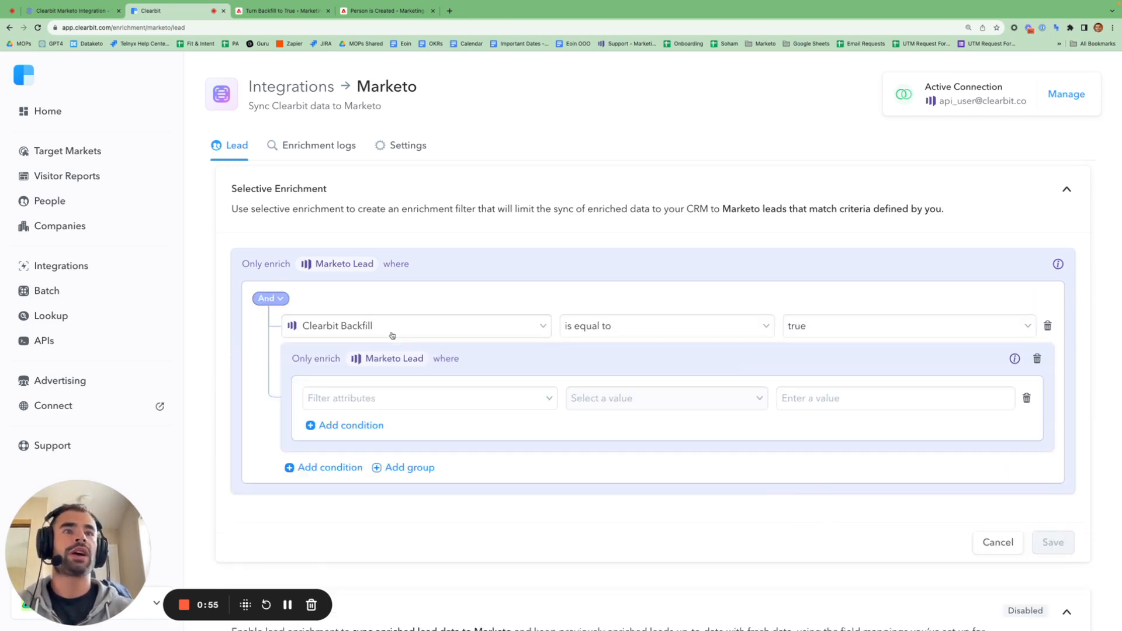
pyautogui.click(274, 301)
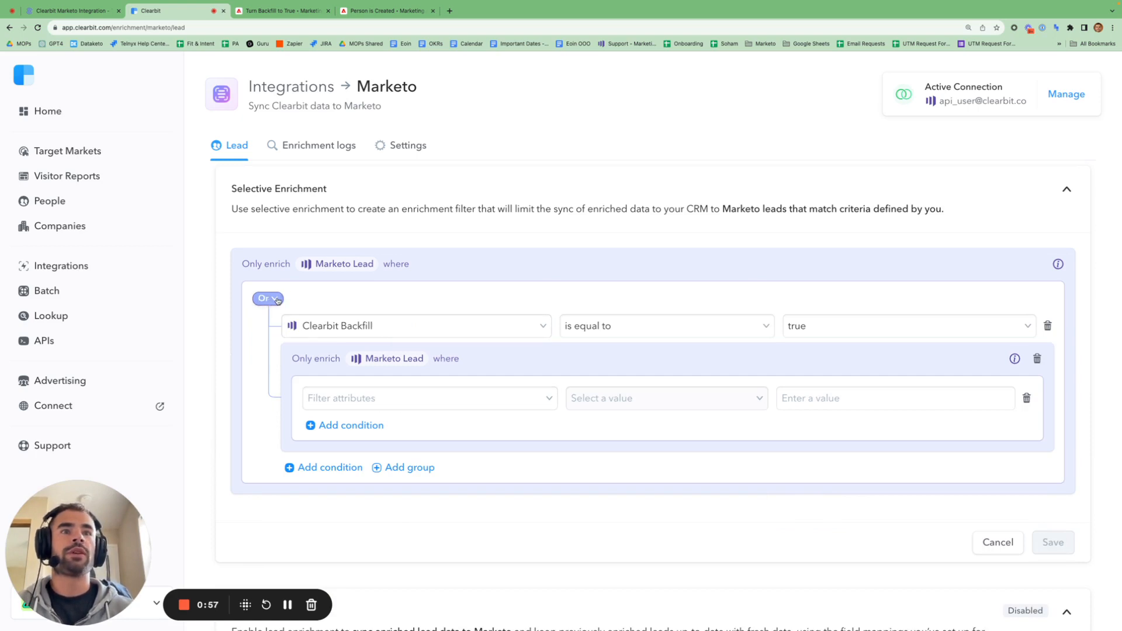
# - Search the Marketo Lead attributes and pick Status for the nested group's condition
pyautogui.click(476, 406)
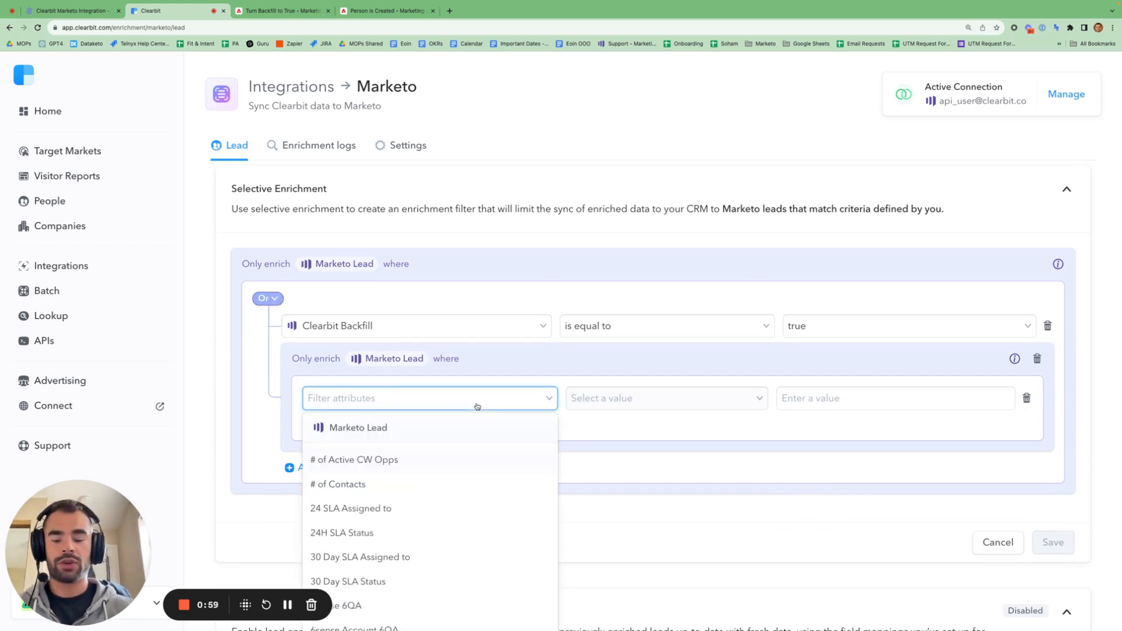
pyautogui.write('person')
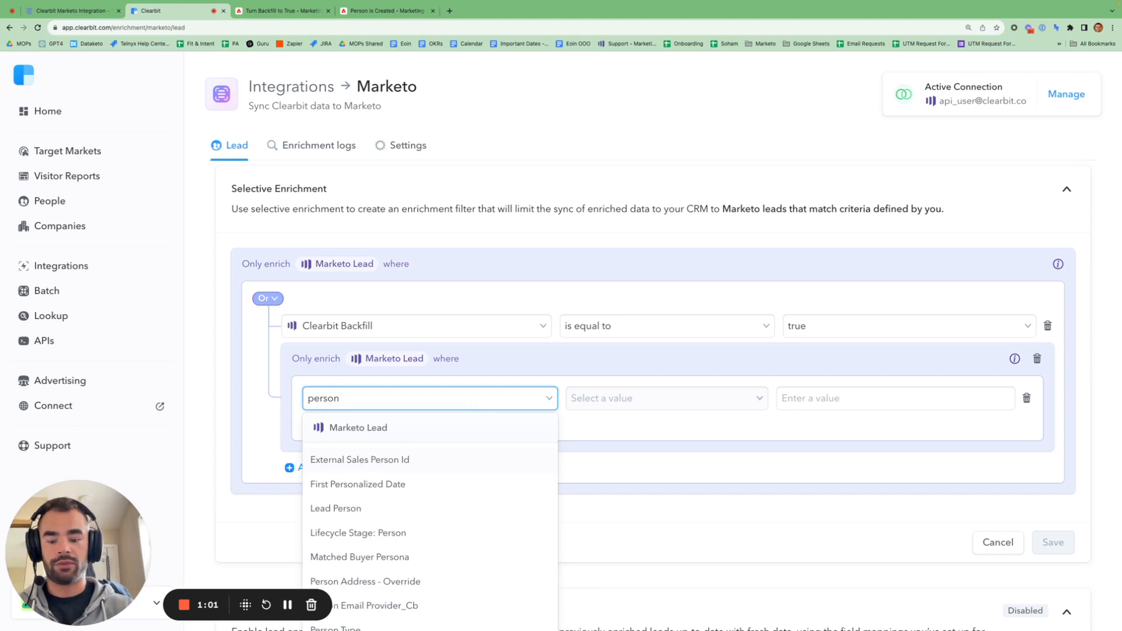
pyautogui.write(' disqu')
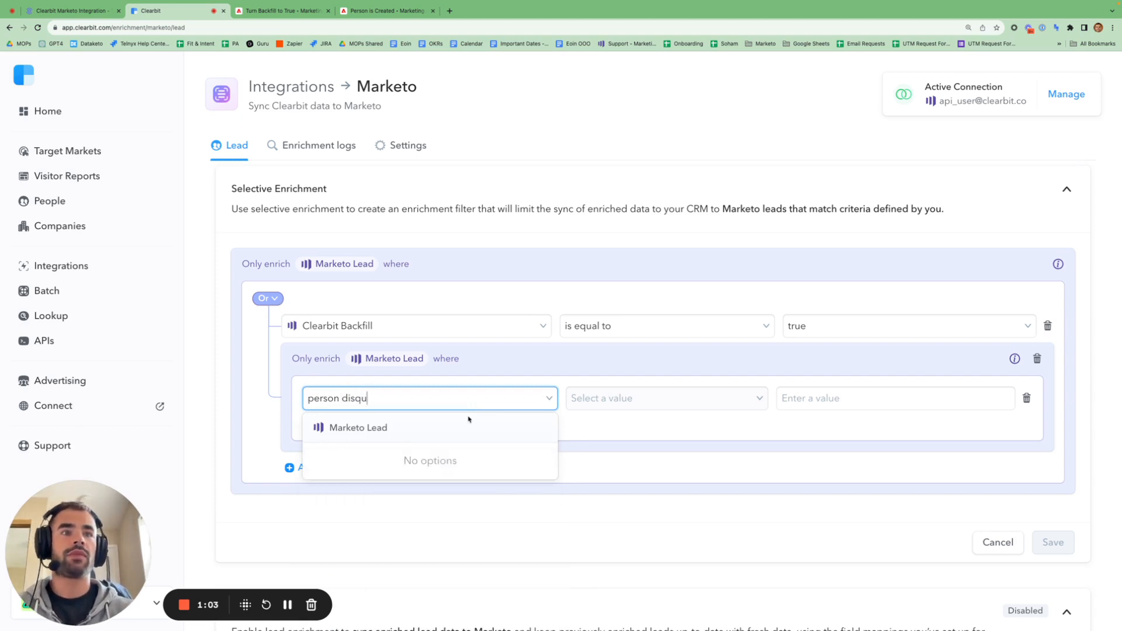
pyautogui.press('BackSpace')
pyautogui.press('BackSpace')
pyautogui.press('BackSpace')
pyautogui.press('BackSpace')
pyautogui.press('BackSpace')
pyautogui.write('sta')
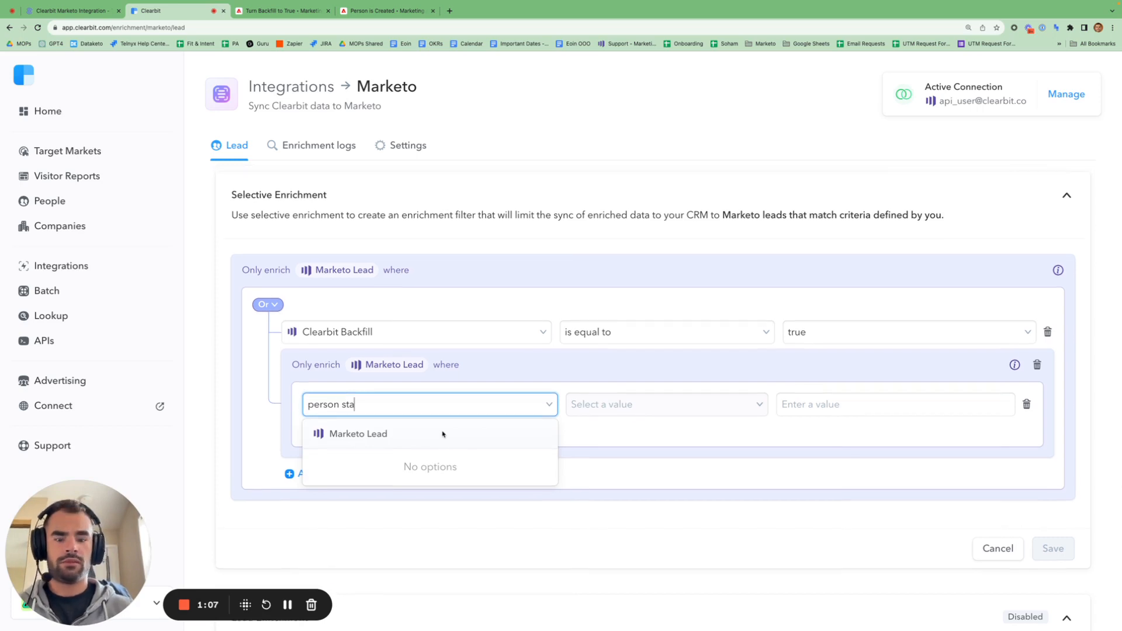
pyautogui.write('tu')
pyautogui.press('BackSpace')
pyautogui.press('BackSpace')
pyautogui.press('BackSpace')
pyautogui.press('BackSpace')
pyautogui.press('BackSpace')
pyautogui.press('BackSpace')
pyautogui.press('BackSpace')
pyautogui.press('BackSpace')
pyautogui.press('BackSpace')
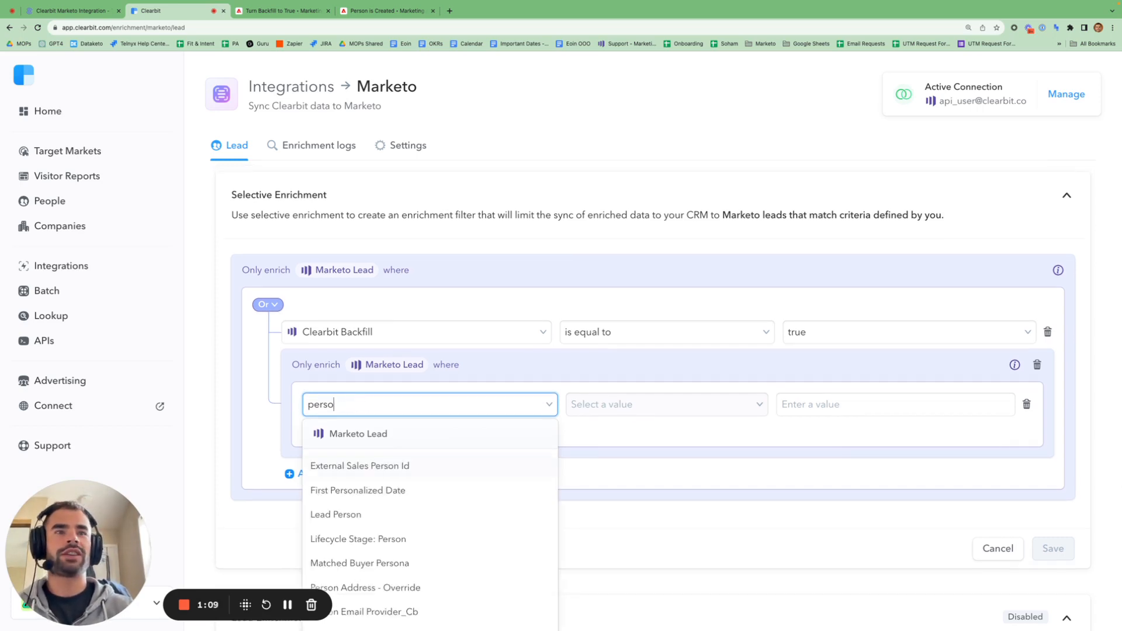
pyautogui.write('sta')
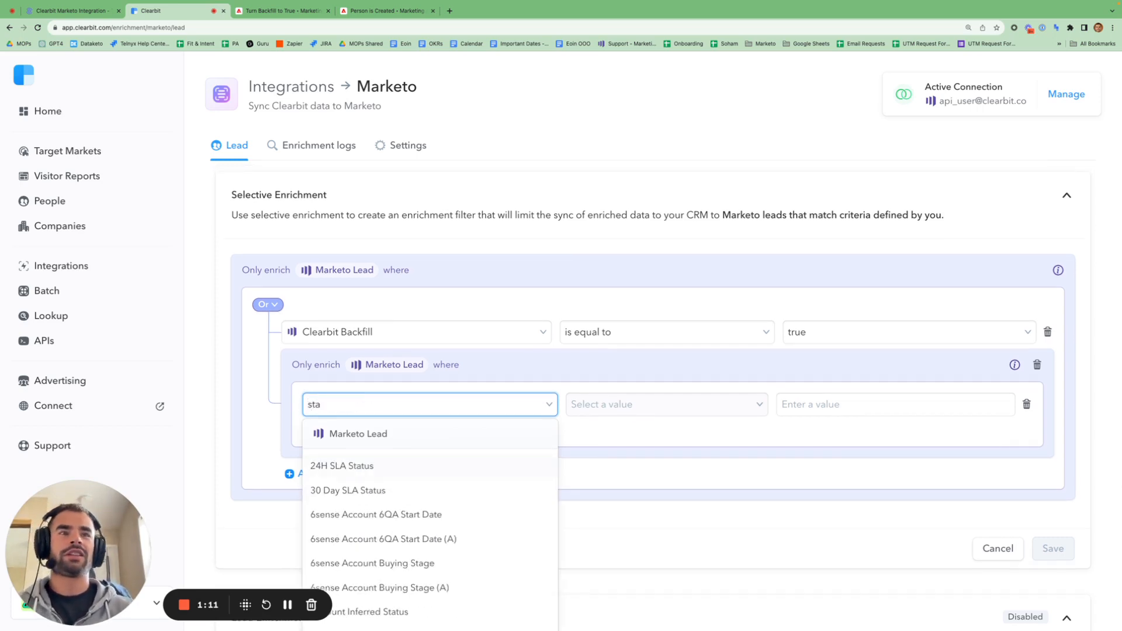
pyautogui.write('tus')
pyautogui.scroll(-5, 458, 535)
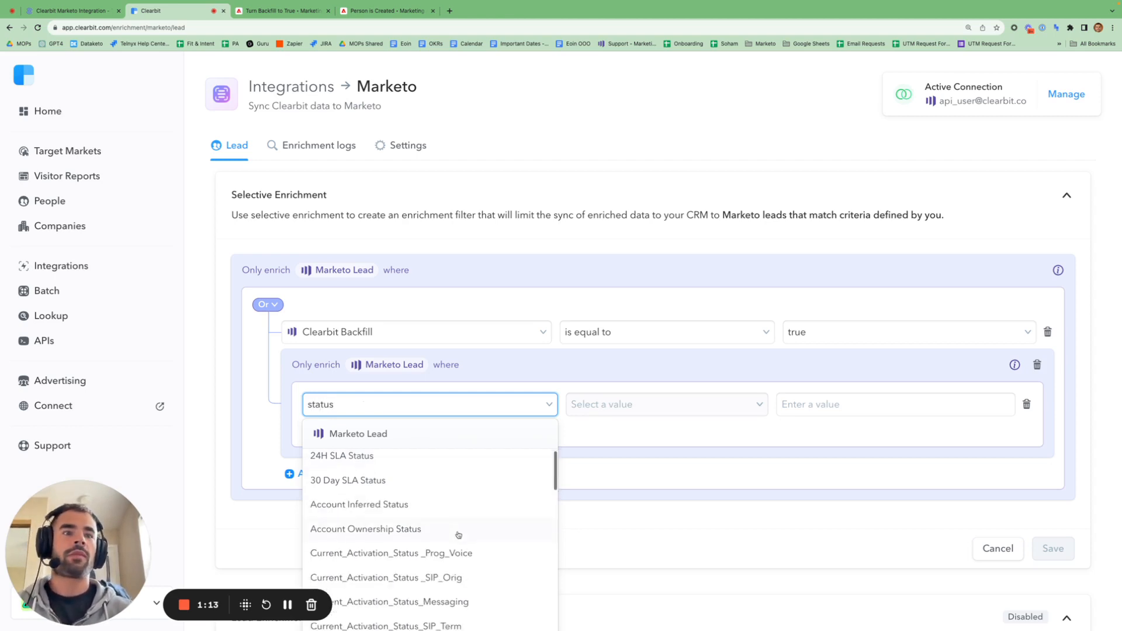
pyautogui.scroll(-5, 458, 535)
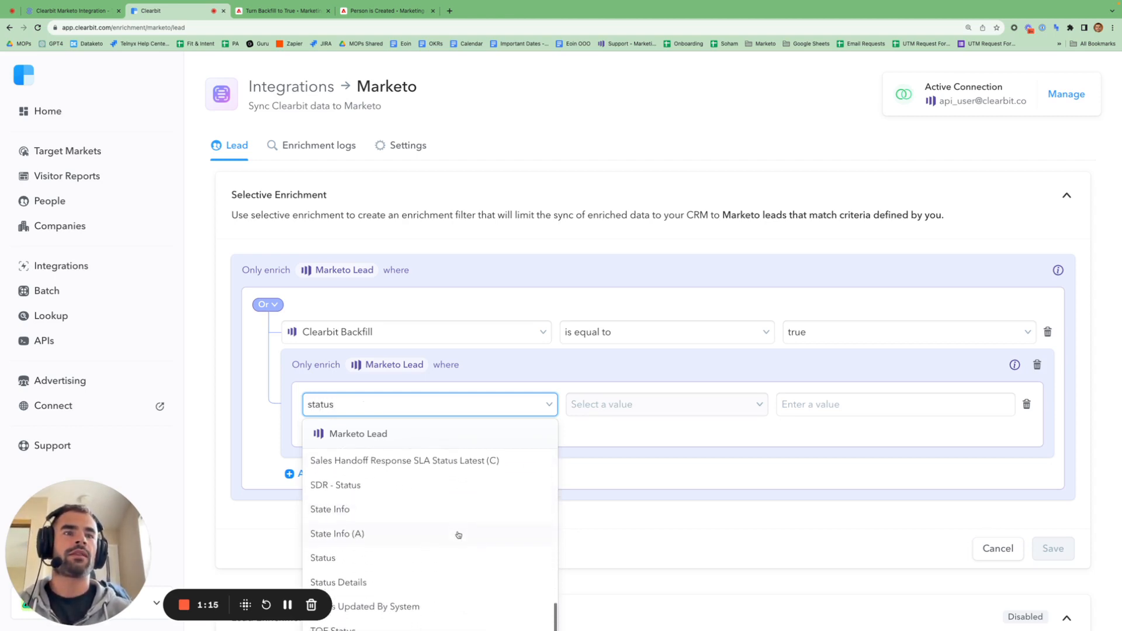
pyautogui.click(442, 564)
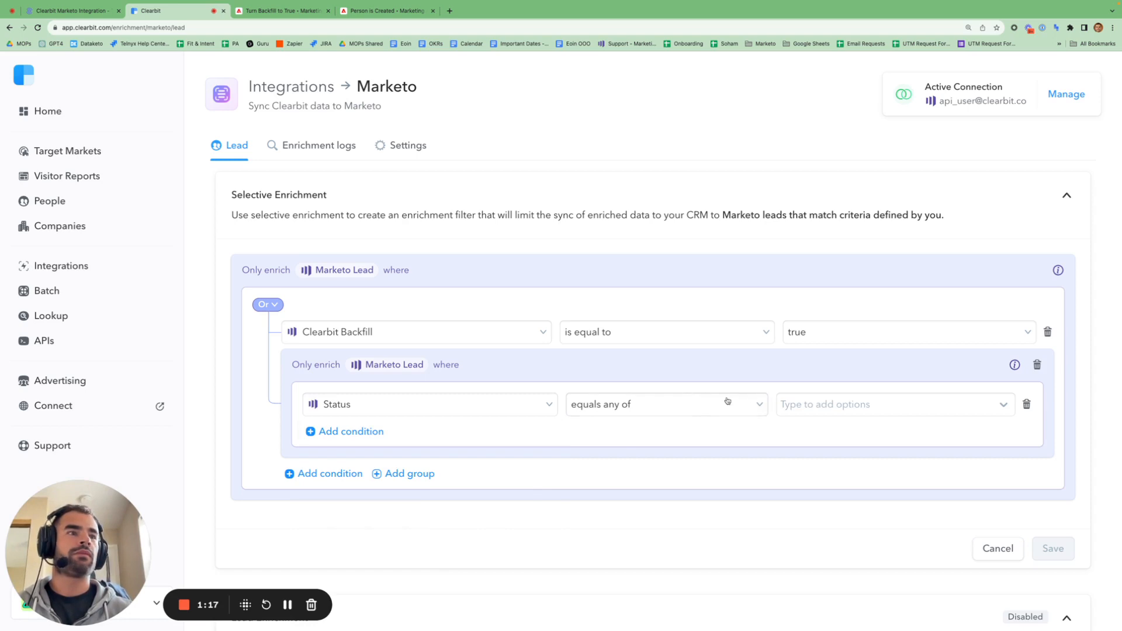
# - Set Status to 'contains none of' Disqualified and add a second And condition
pyautogui.click(755, 408)
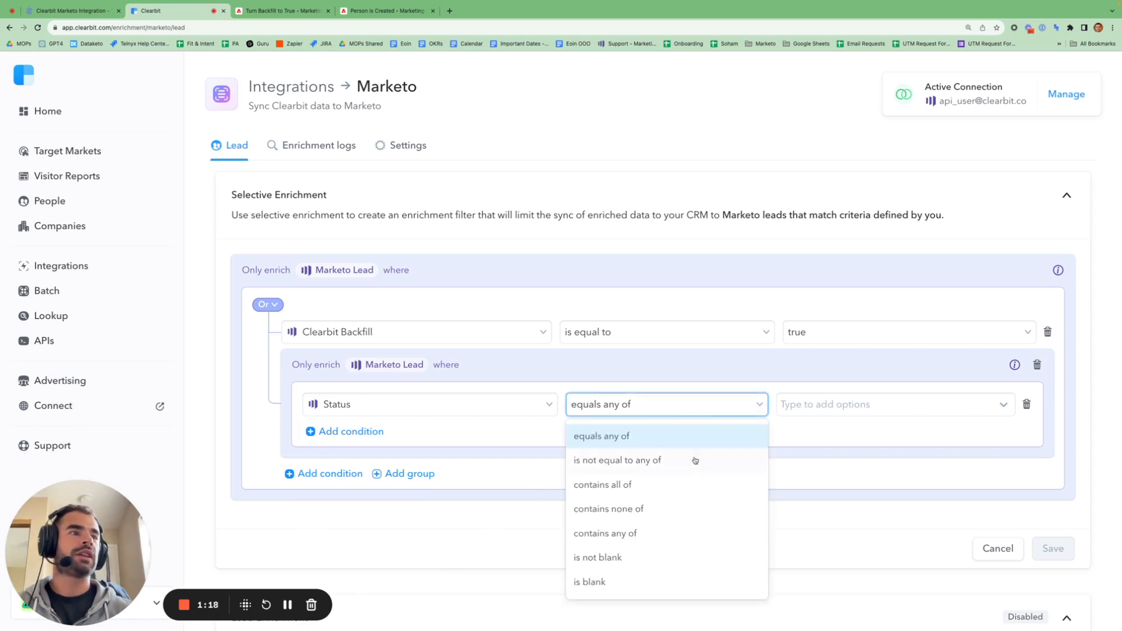
pyautogui.click(671, 518)
pyautogui.click(829, 410)
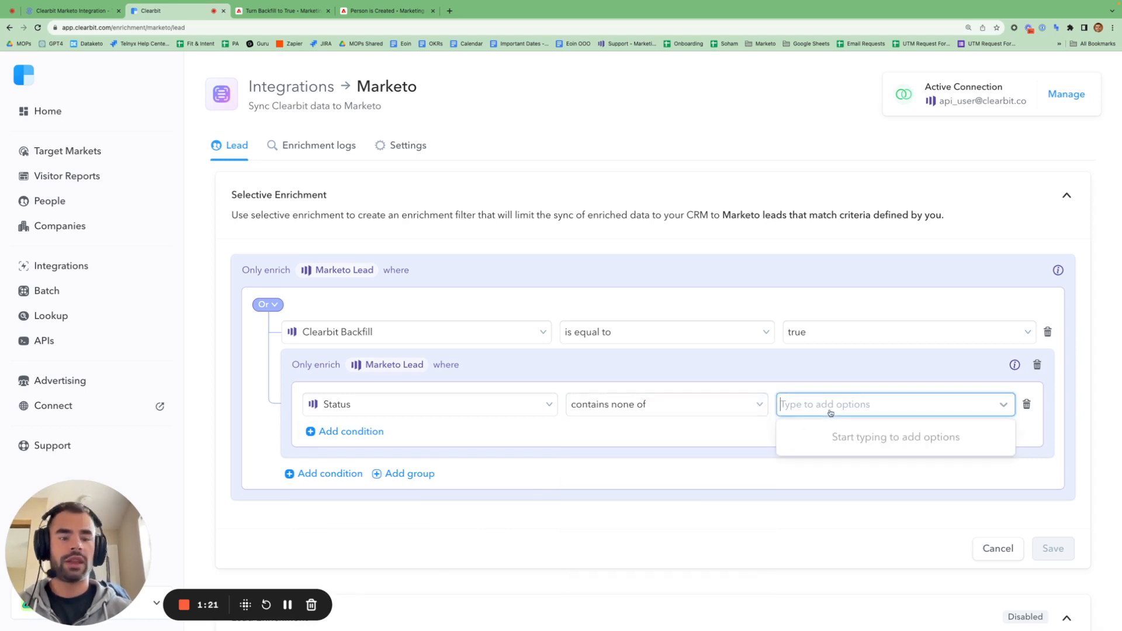
pyautogui.write('Disqua')
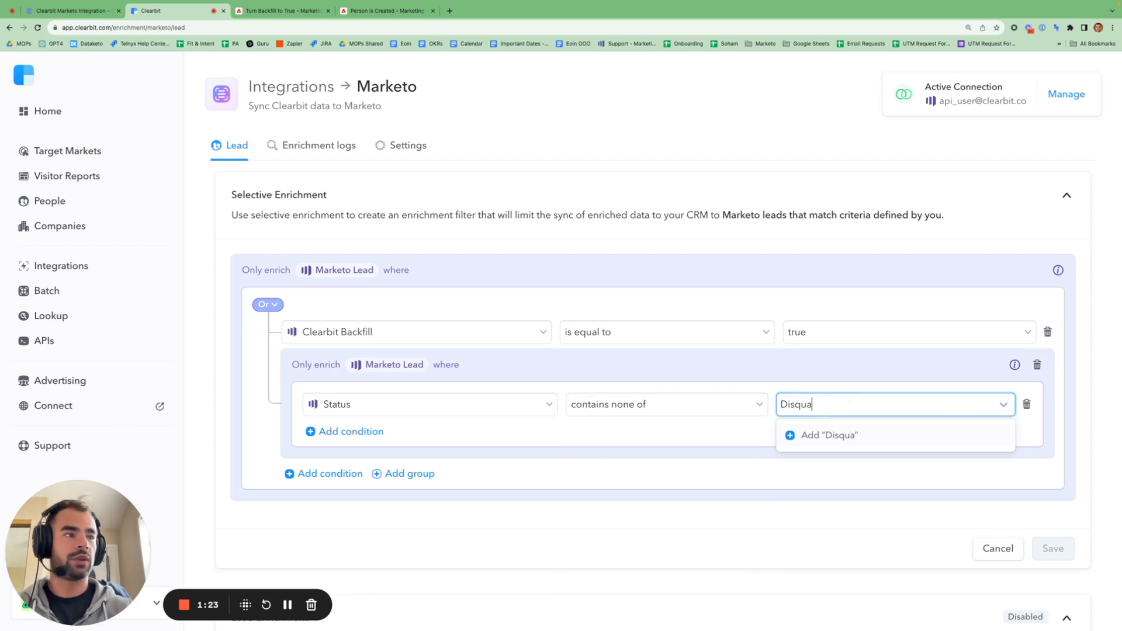
pyautogui.write('lified')
pyautogui.click(830, 434)
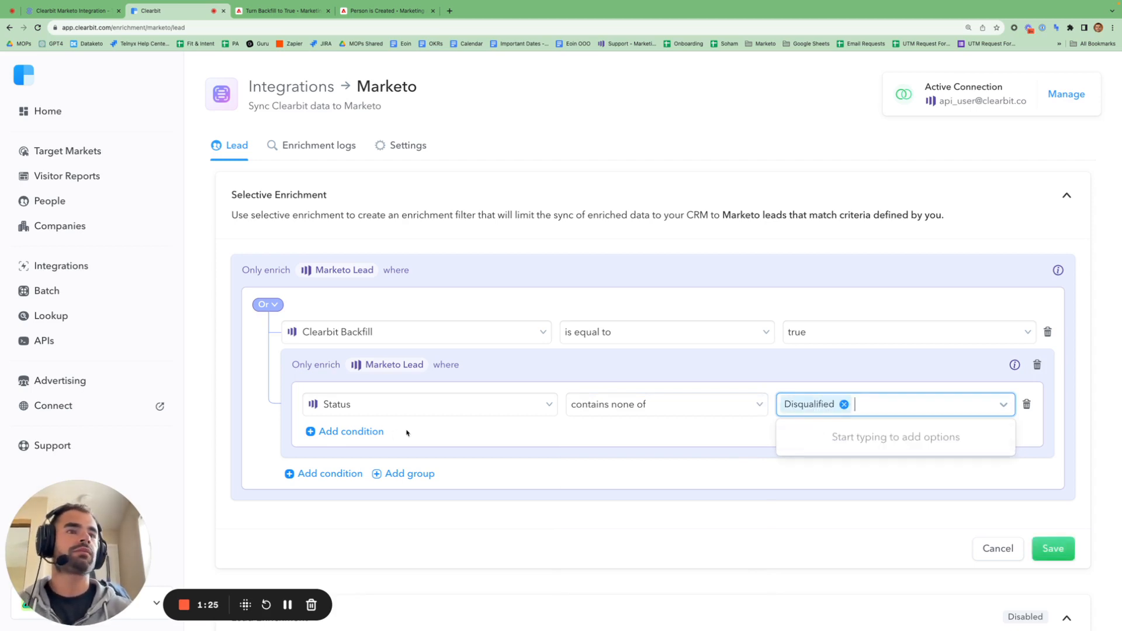
pyautogui.click(346, 432)
# - Make the second nested condition Email Address 'is not equal to any of' gmail
pyautogui.click(369, 455)
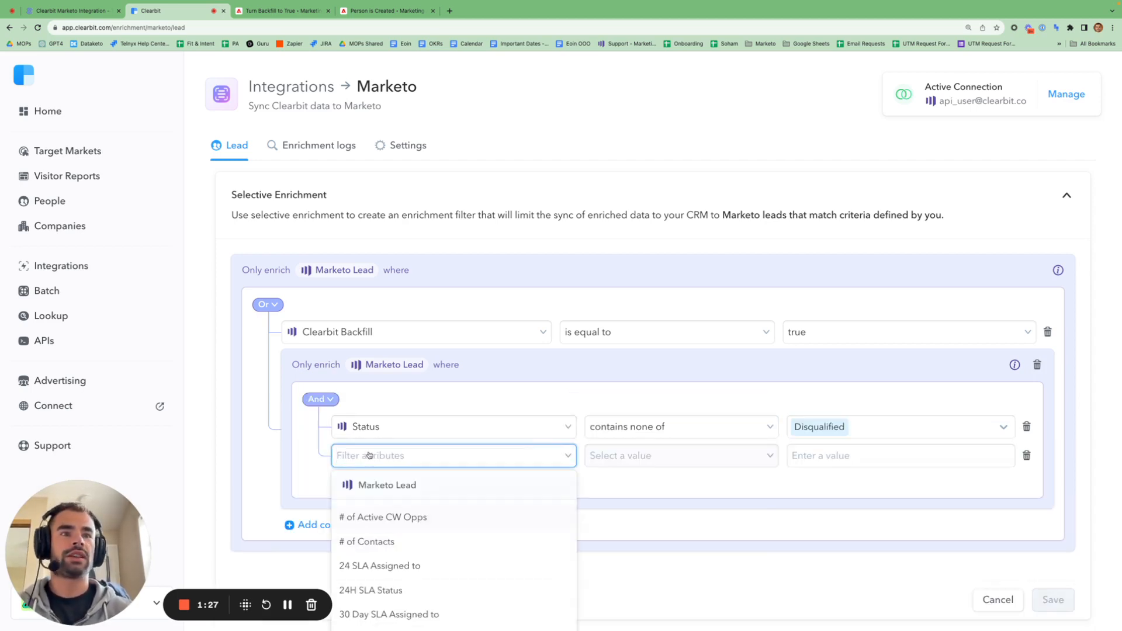
pyautogui.write('email add')
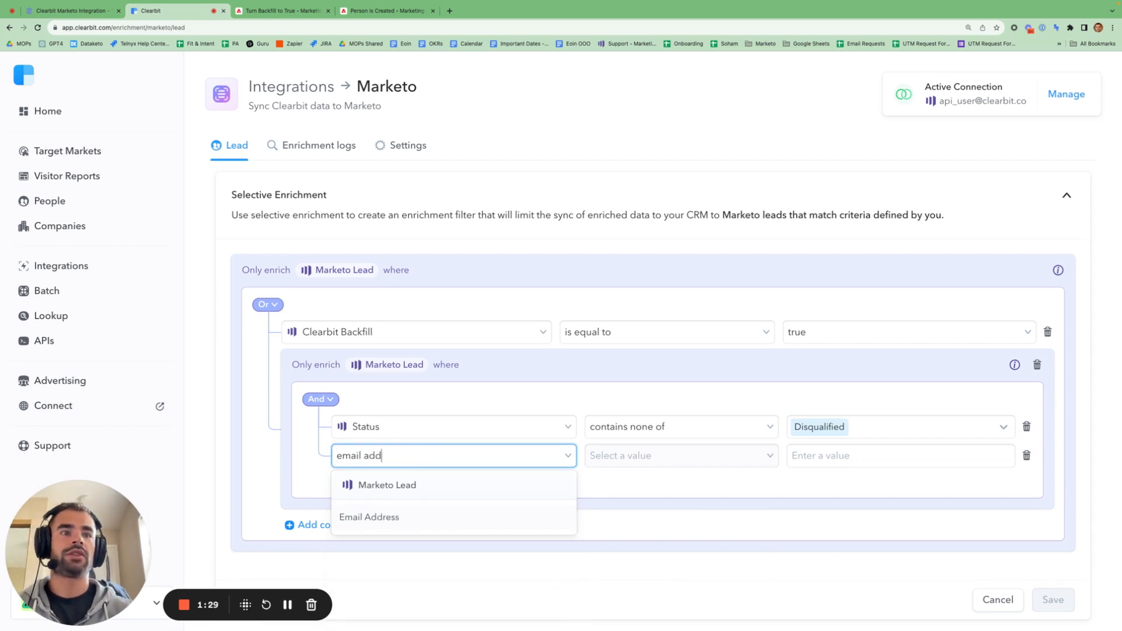
pyautogui.click(357, 518)
pyautogui.click(714, 461)
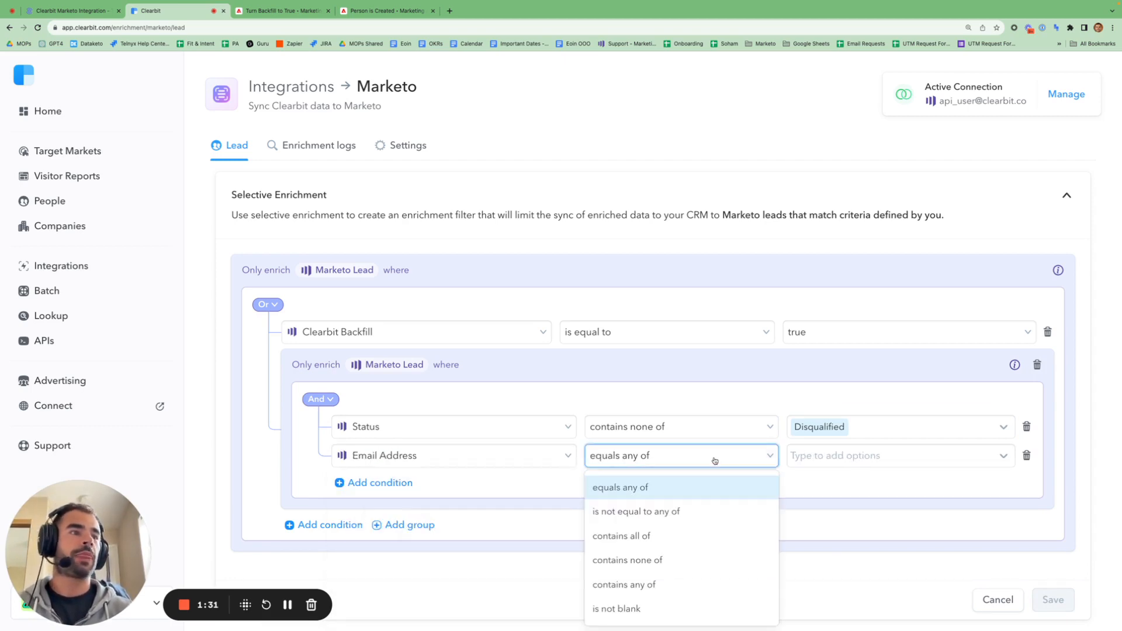
pyautogui.click(691, 512)
pyautogui.click(834, 461)
pyautogui.write('gmail')
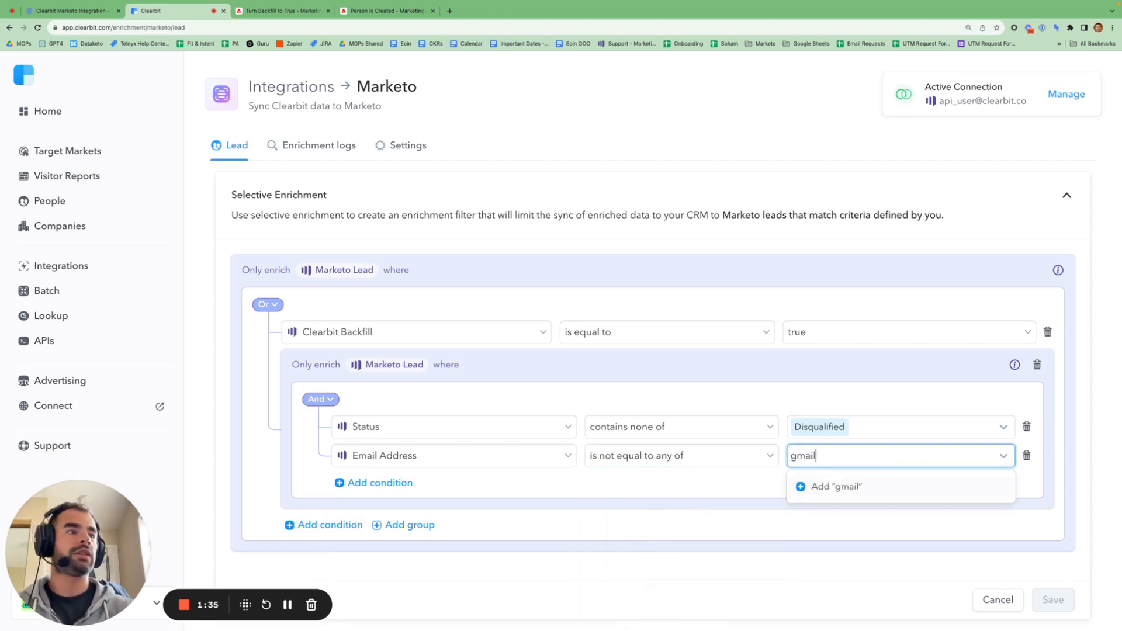
pyautogui.click(837, 488)
pyautogui.click(945, 547)
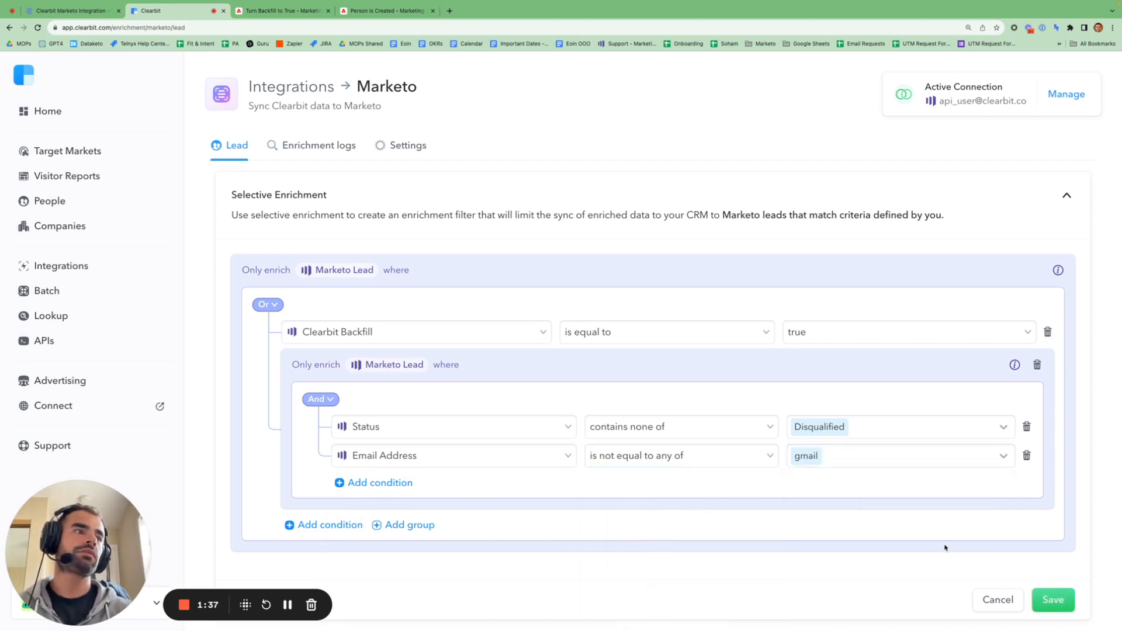
pyautogui.scroll(-1, 727, 512)
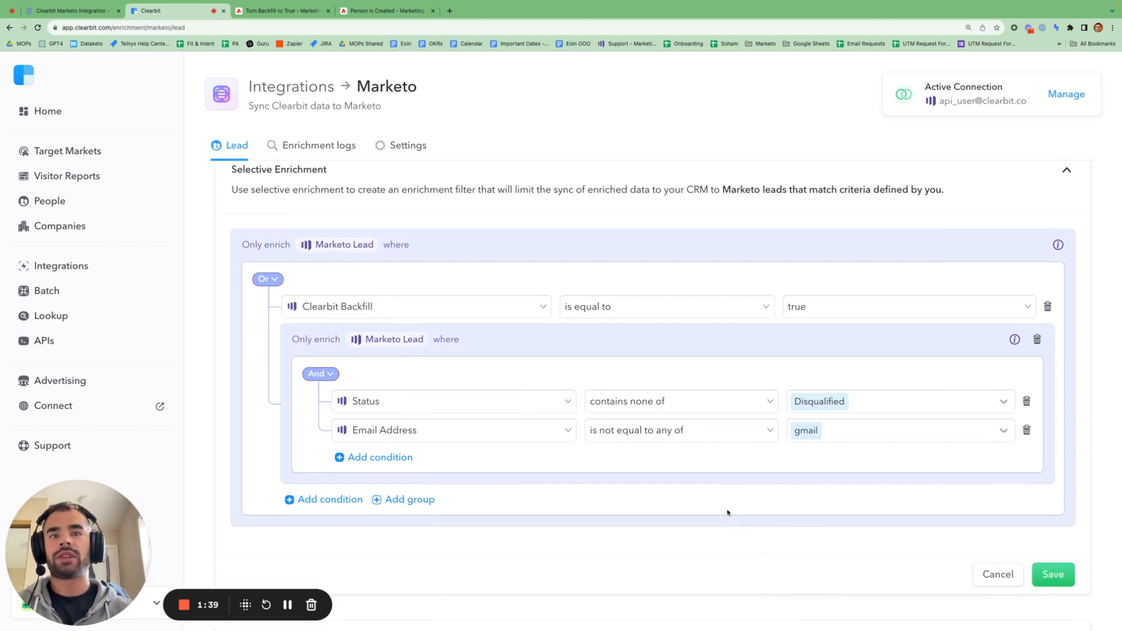
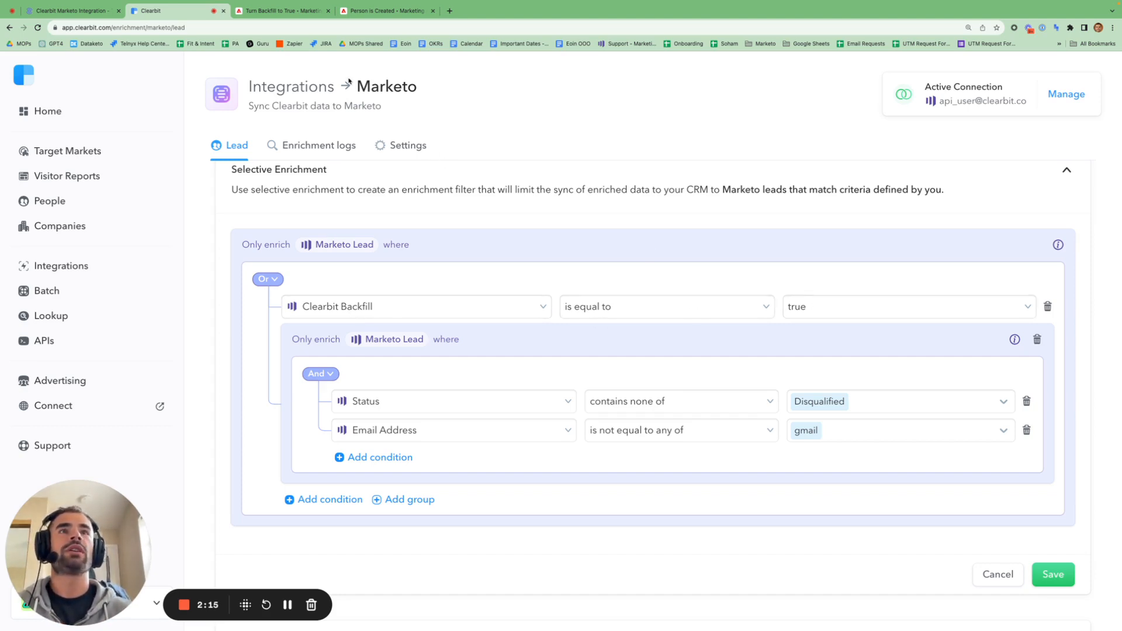
# - Bring up the Person is Created - Marketing campaign flow with its Clearbit for Marketo Call Webhook step
pyautogui.click(366, 12)
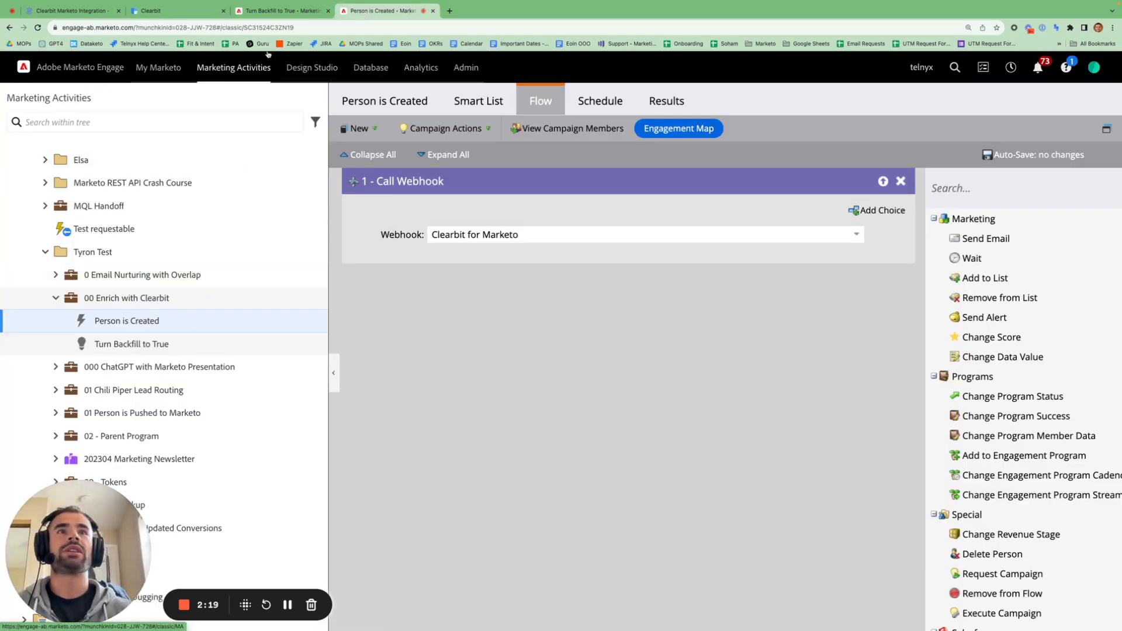
# - Review the Turn Backfill to True smart list (created in past 30 days, source Paid_Search), then return to the article
pyautogui.click(285, 11)
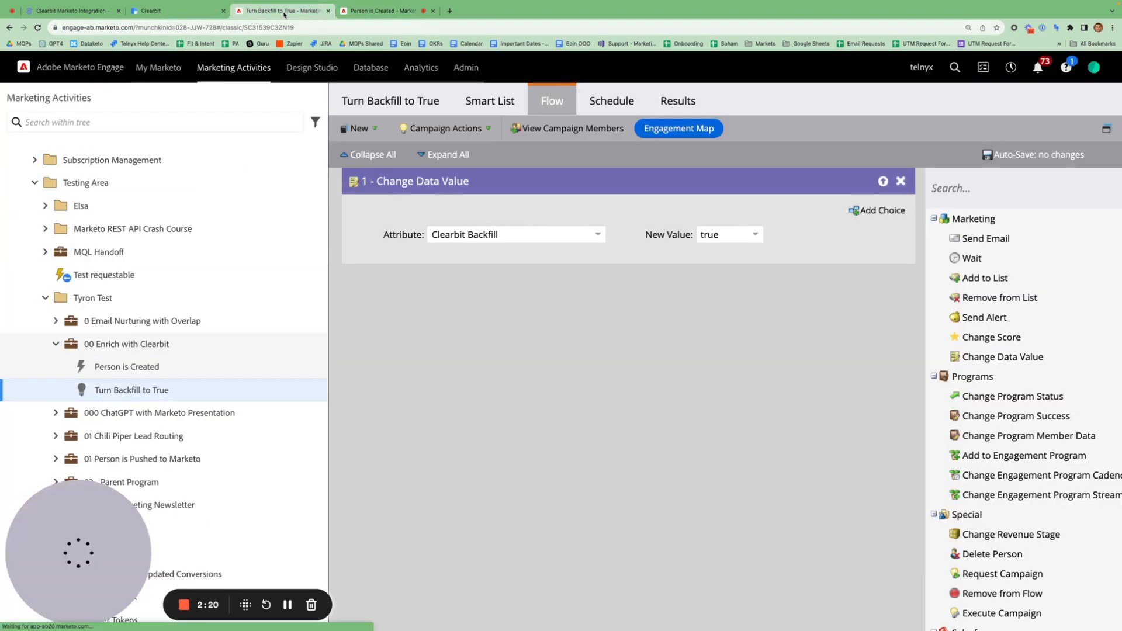
pyautogui.click(481, 108)
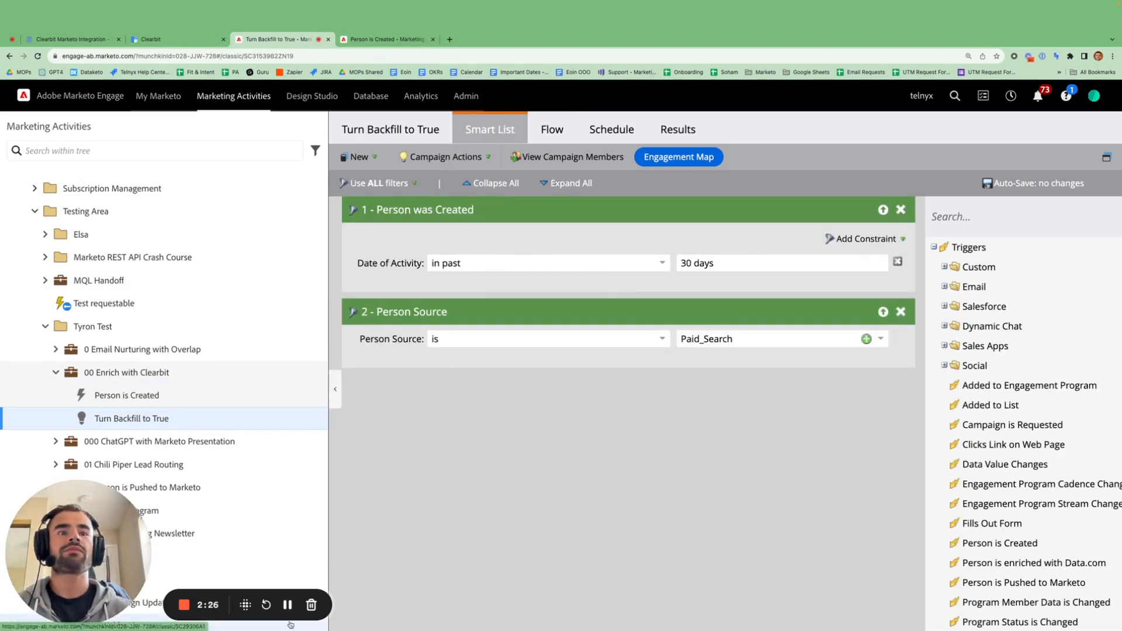
pyautogui.click(287, 605)
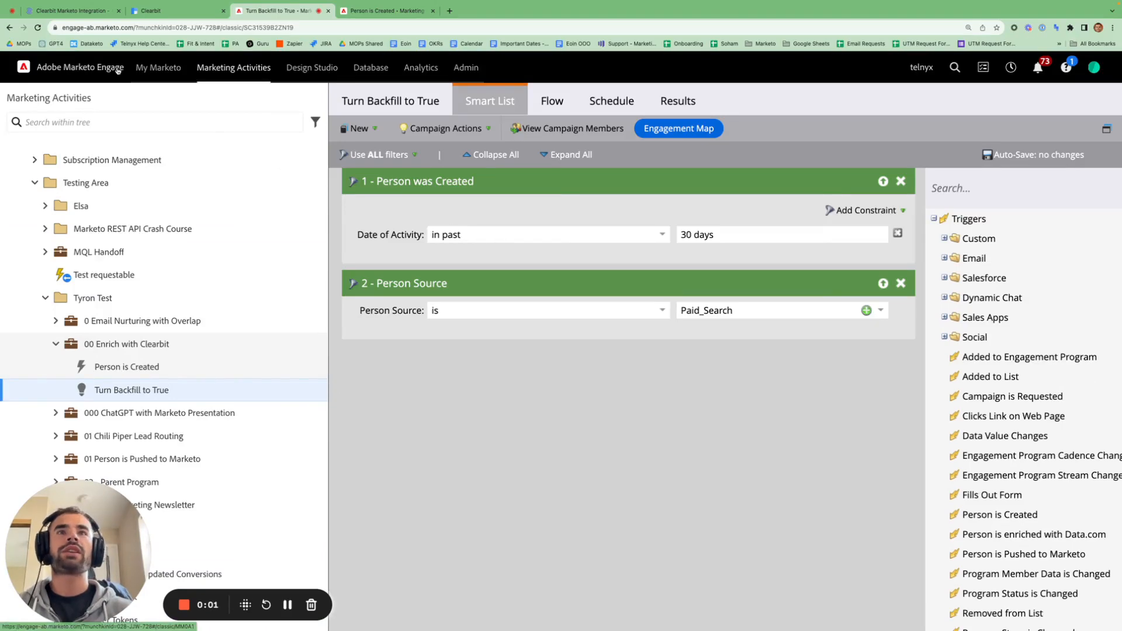
pyautogui.click(69, 10)
# - Read the webhook-creation steps, highlighting 'net new leads created in Marketo', 'regular schedule' and 'scheduled enrichment'
pyautogui.scroll(-11, 410, 331)
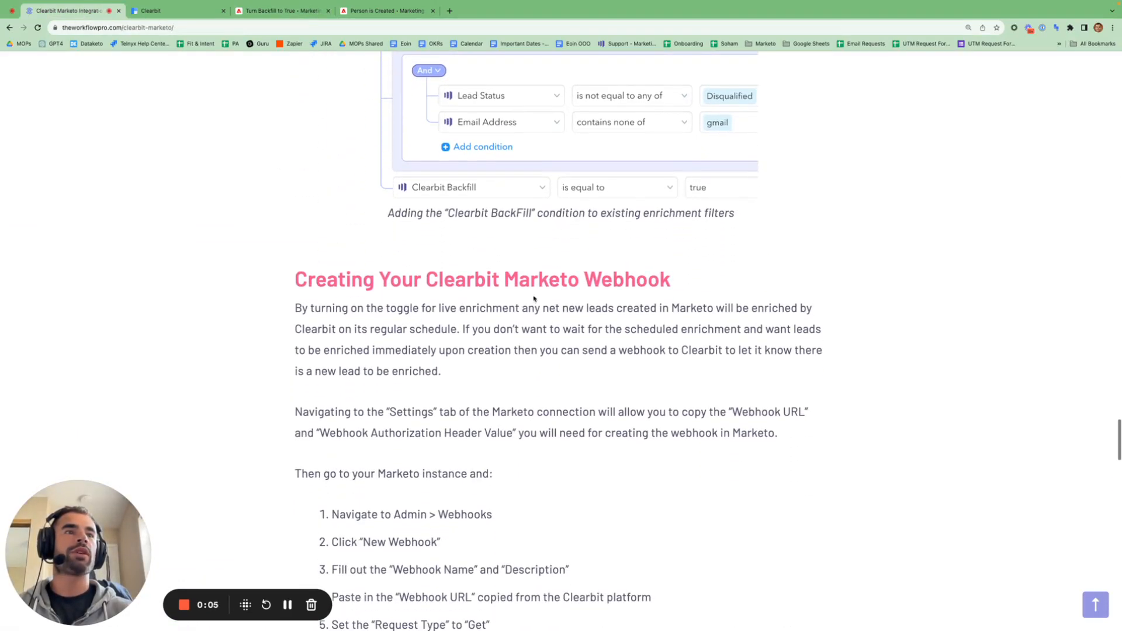
pyautogui.scroll(-2, 535, 298)
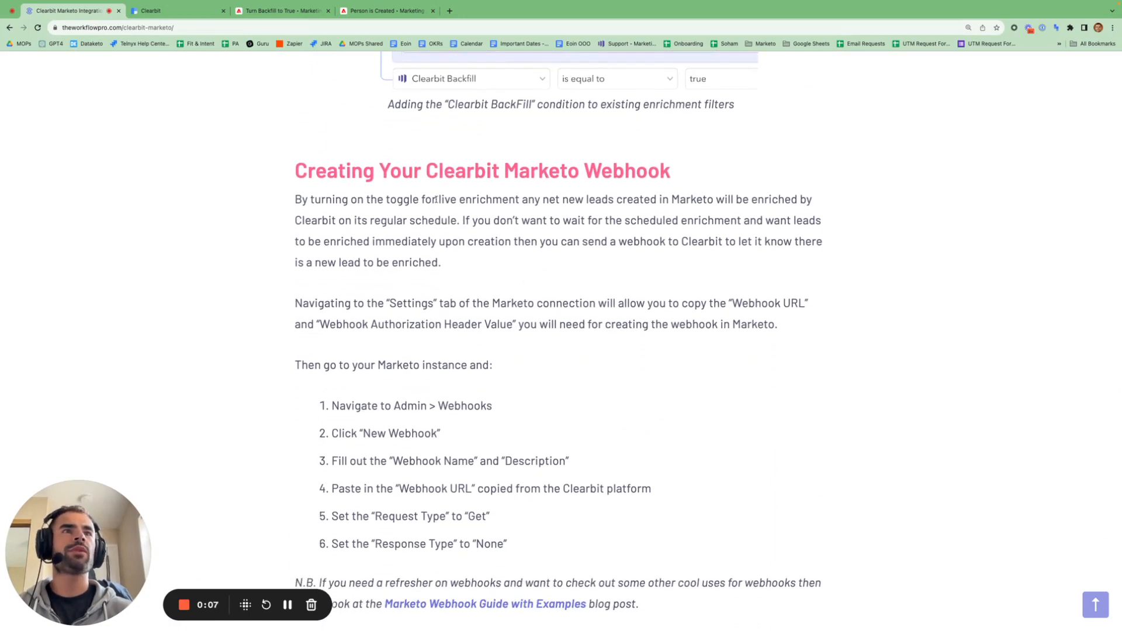
pyautogui.moveTo(435, 199); pyautogui.dragTo(712, 200)
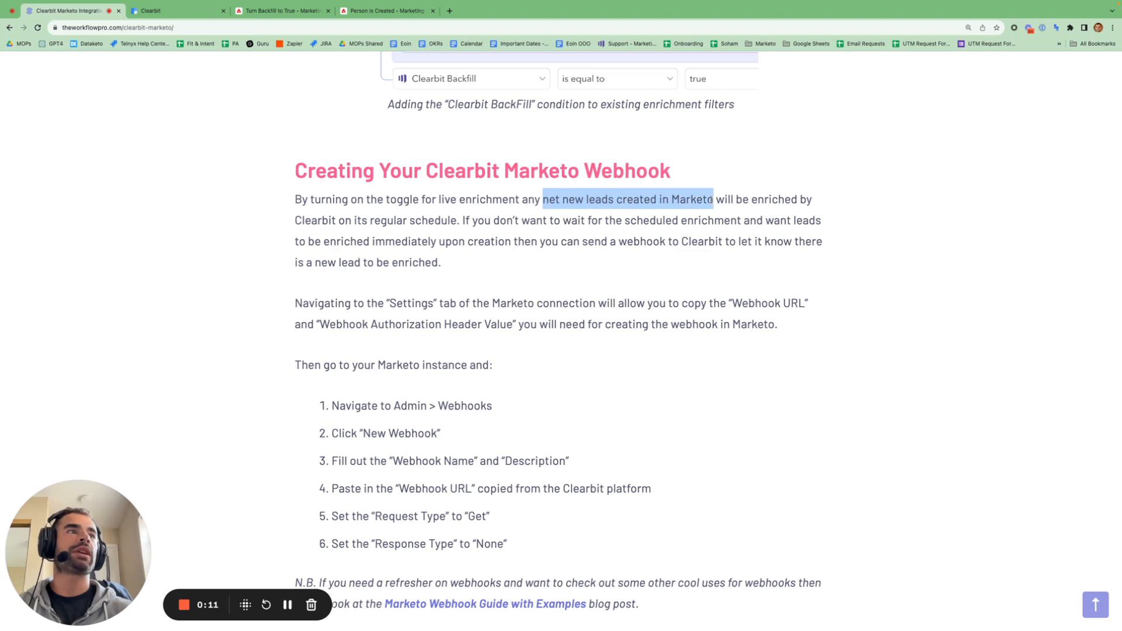
pyautogui.moveTo(542, 199); pyautogui.dragTo(453, 221)
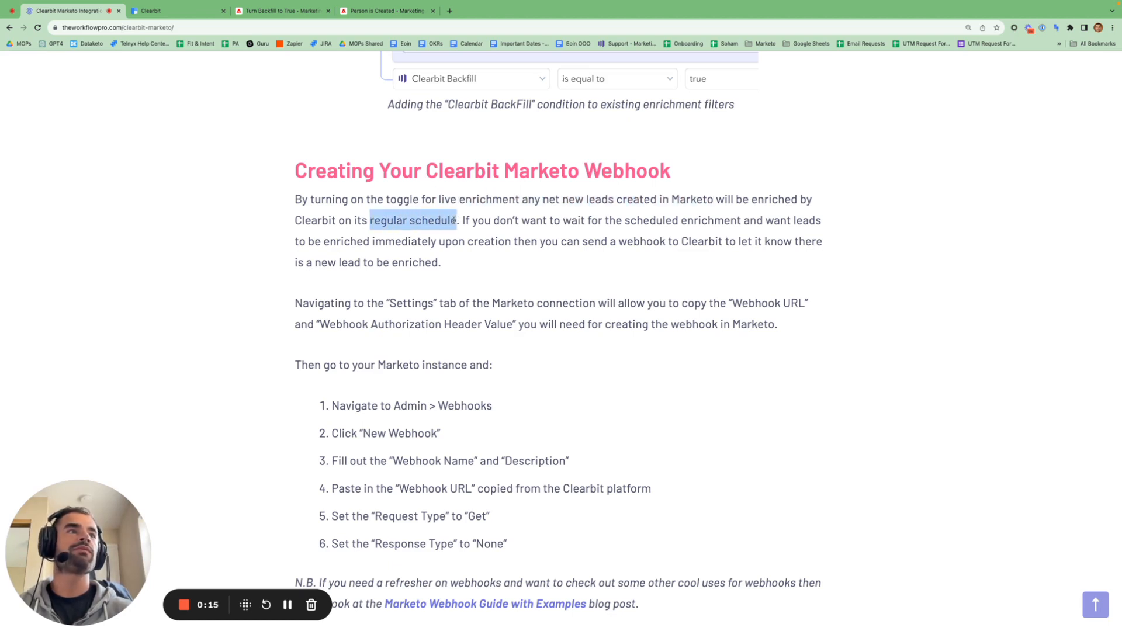
pyautogui.scroll(-1, 537, 269)
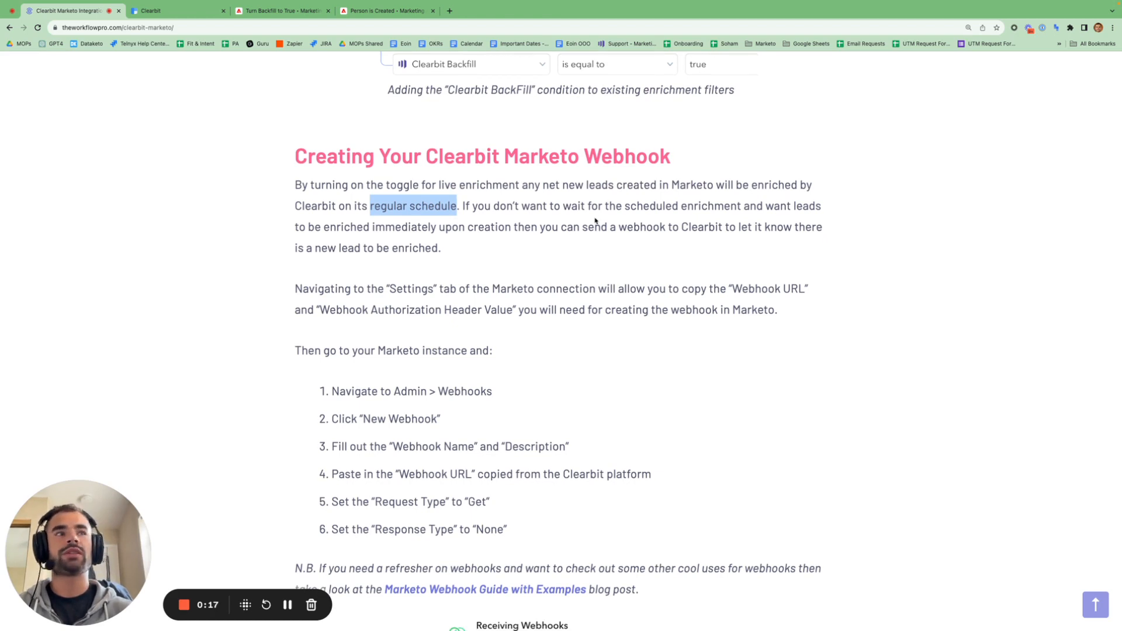
pyautogui.moveTo(625, 208); pyautogui.dragTo(747, 208)
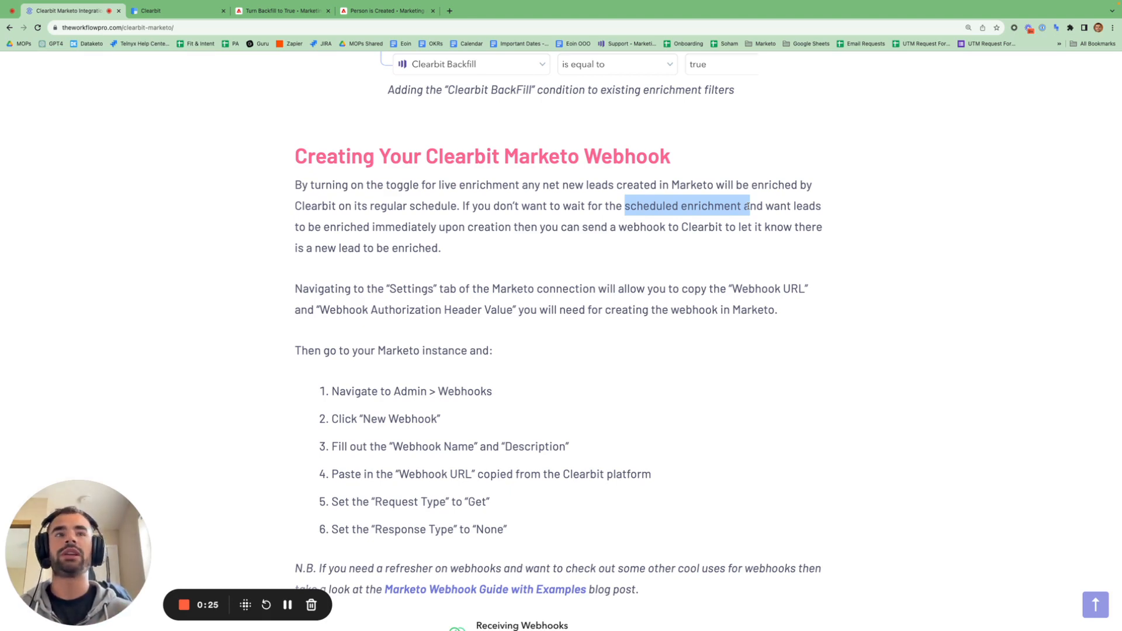
pyautogui.scroll(-5, 730, 262)
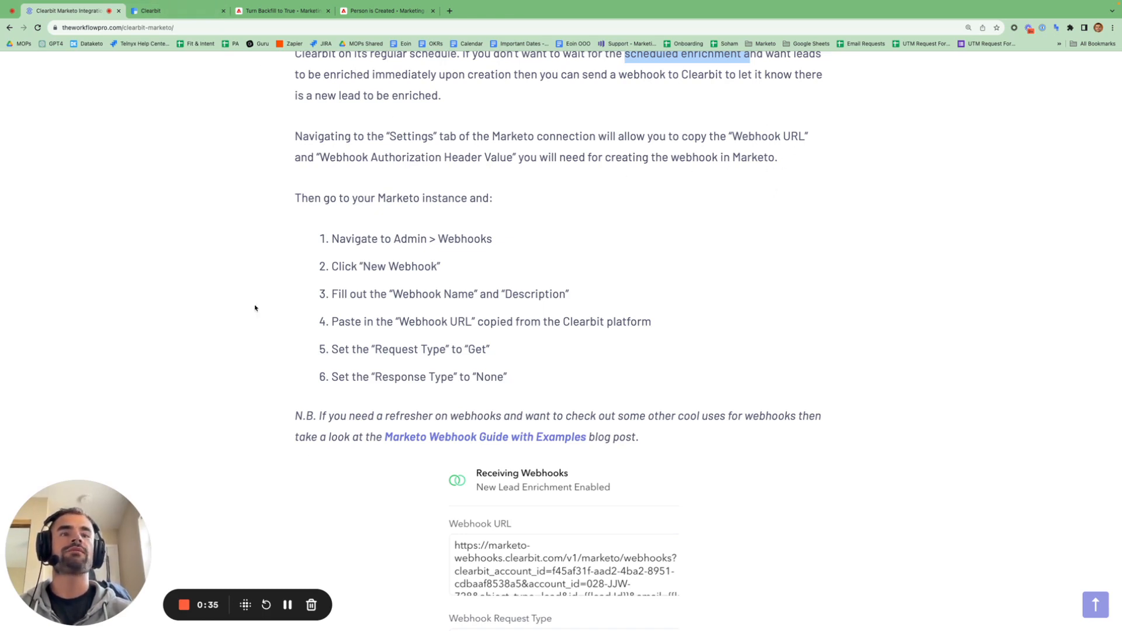
pyautogui.hotkey('ctrl', 'Tab')
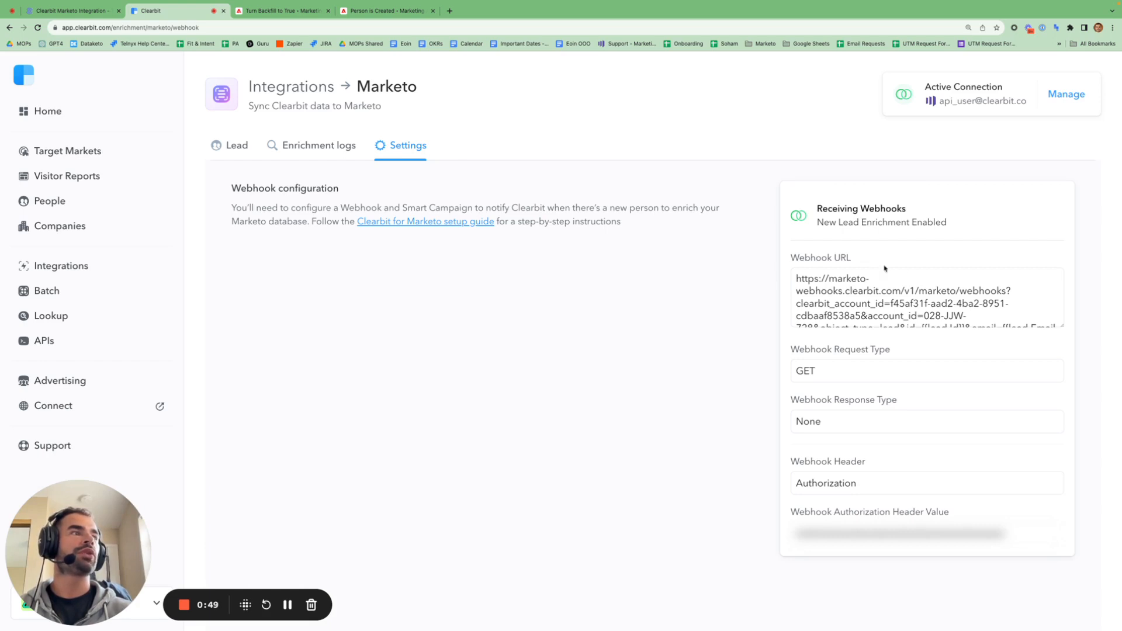
# - Point out Clearbit's webhook URL, GET request type and None response type, then go to Marketo Admin
pyautogui.click(886, 302)
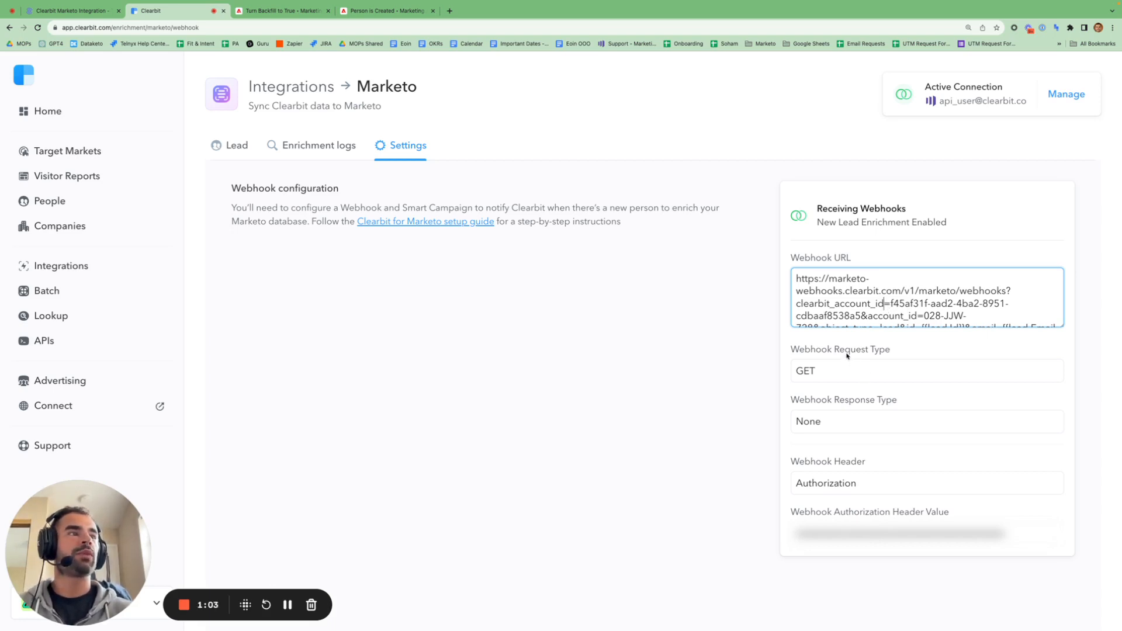
pyautogui.doubleClick(827, 372)
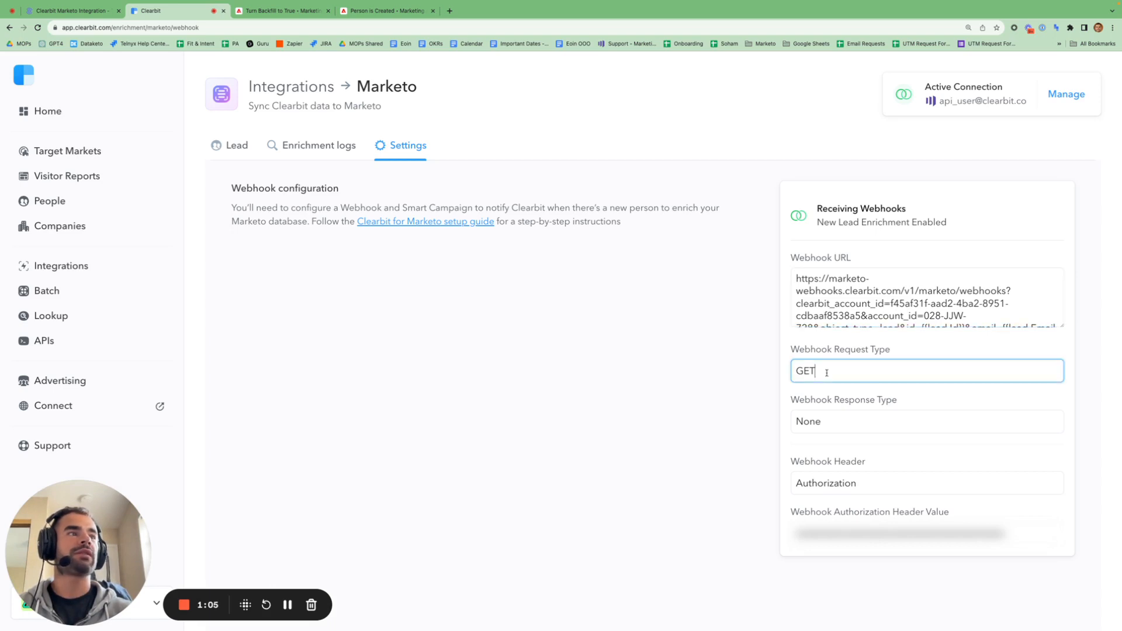
pyautogui.doubleClick(842, 421)
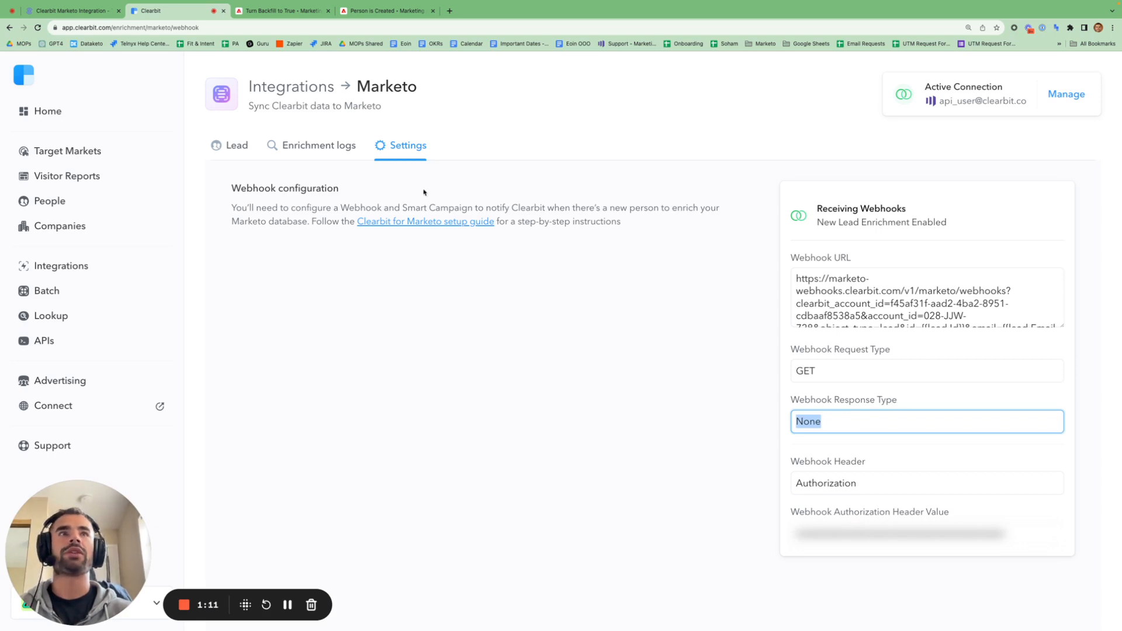
pyautogui.click(287, 604)
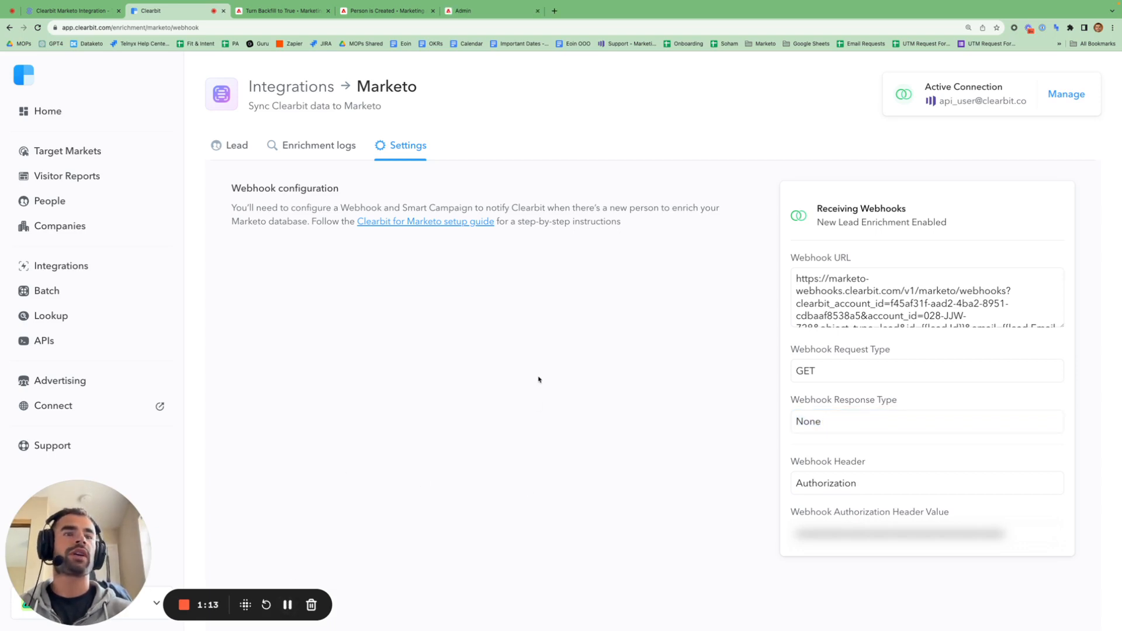
pyautogui.click(507, 14)
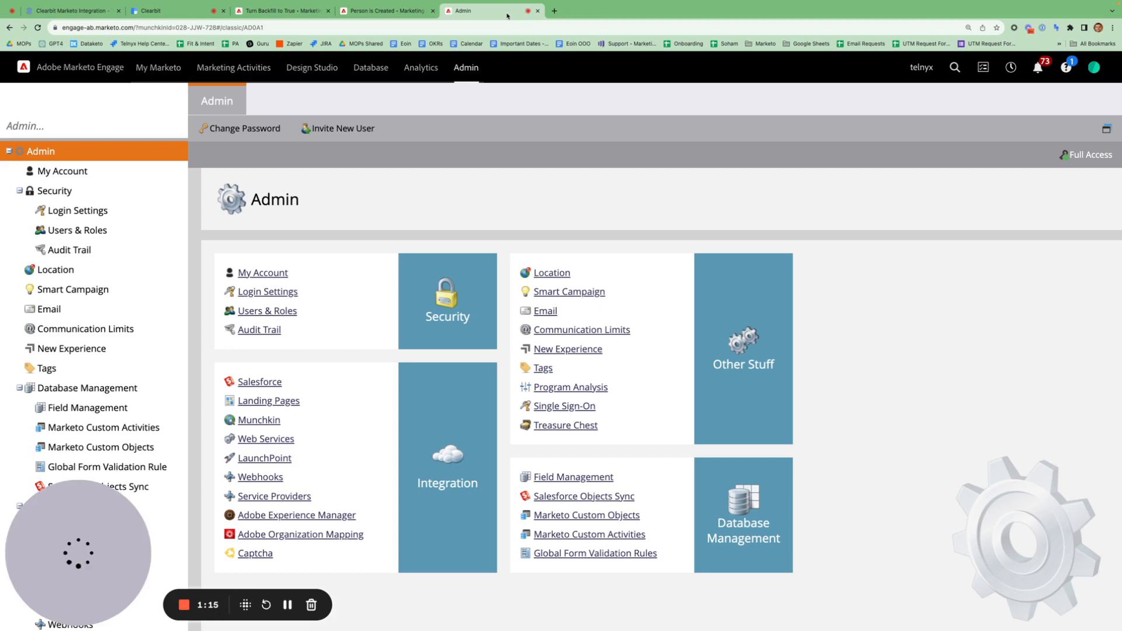
# - Start a new webhook in Marketo's Webhooks admin named 'Clearbit Enrichment'
pyautogui.scroll(-5, 86, 323)
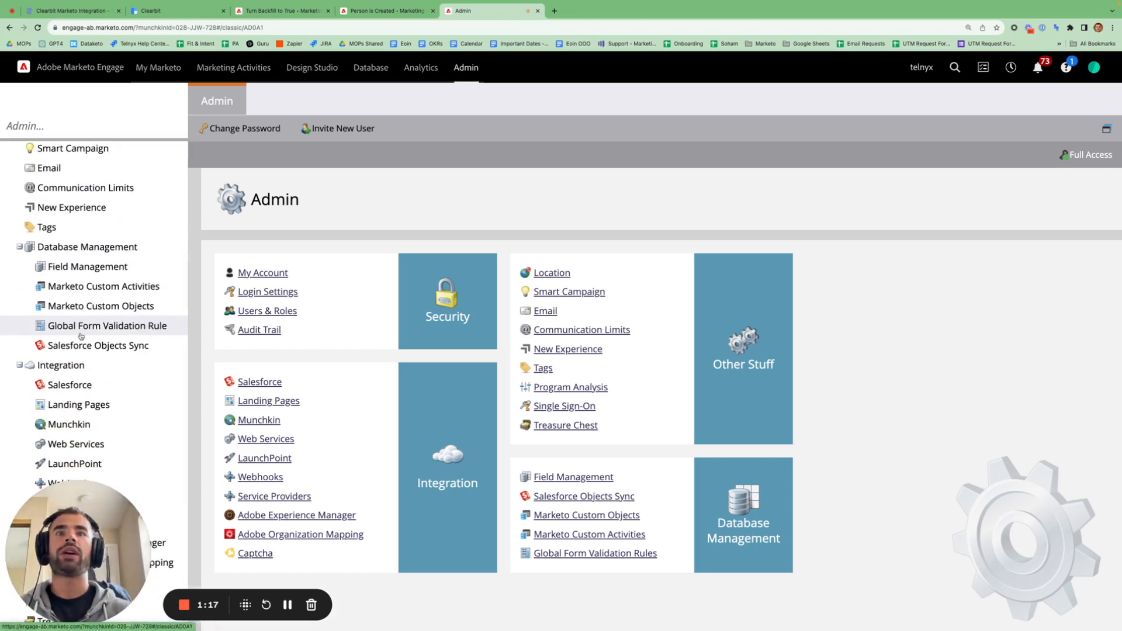
pyautogui.click(138, 480)
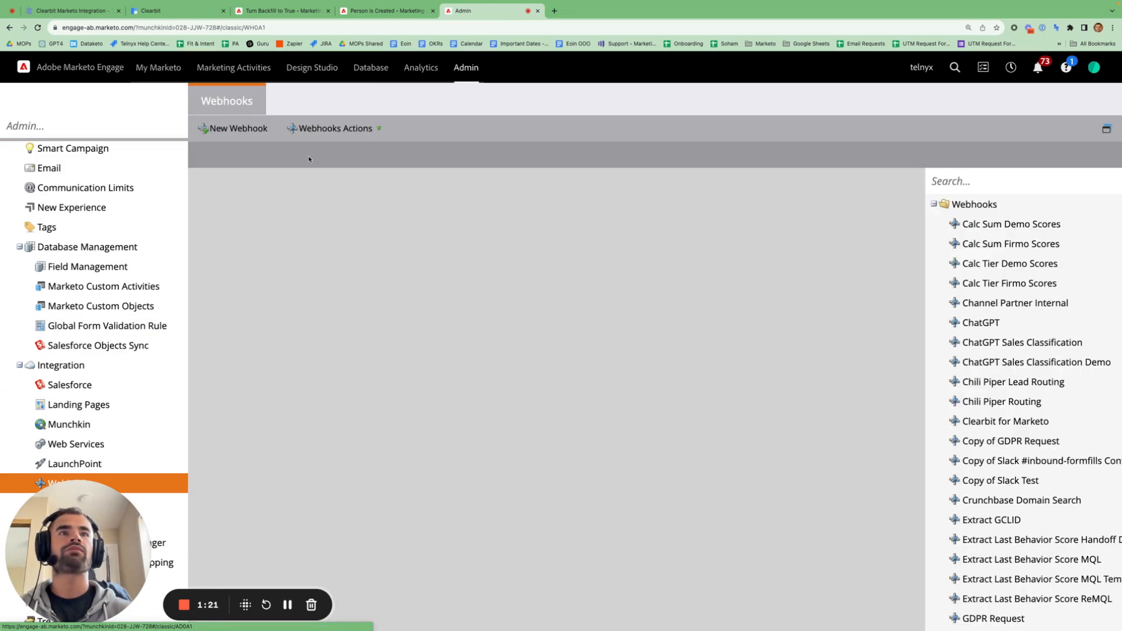
pyautogui.click(252, 130)
pyautogui.click(529, 216)
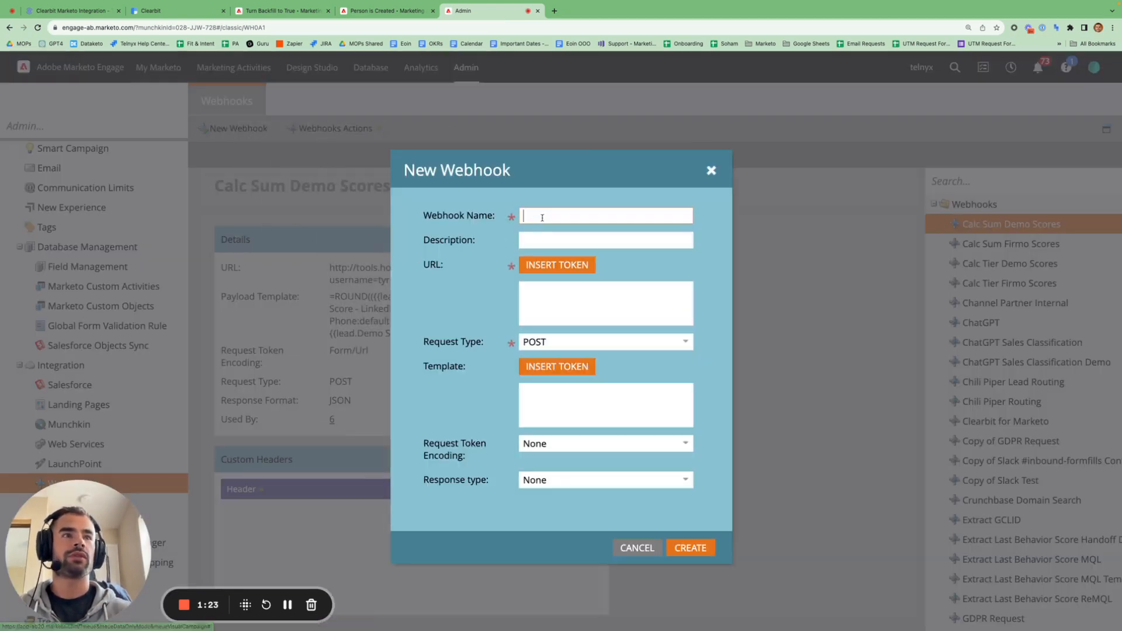
pyautogui.write('Clearbit ')
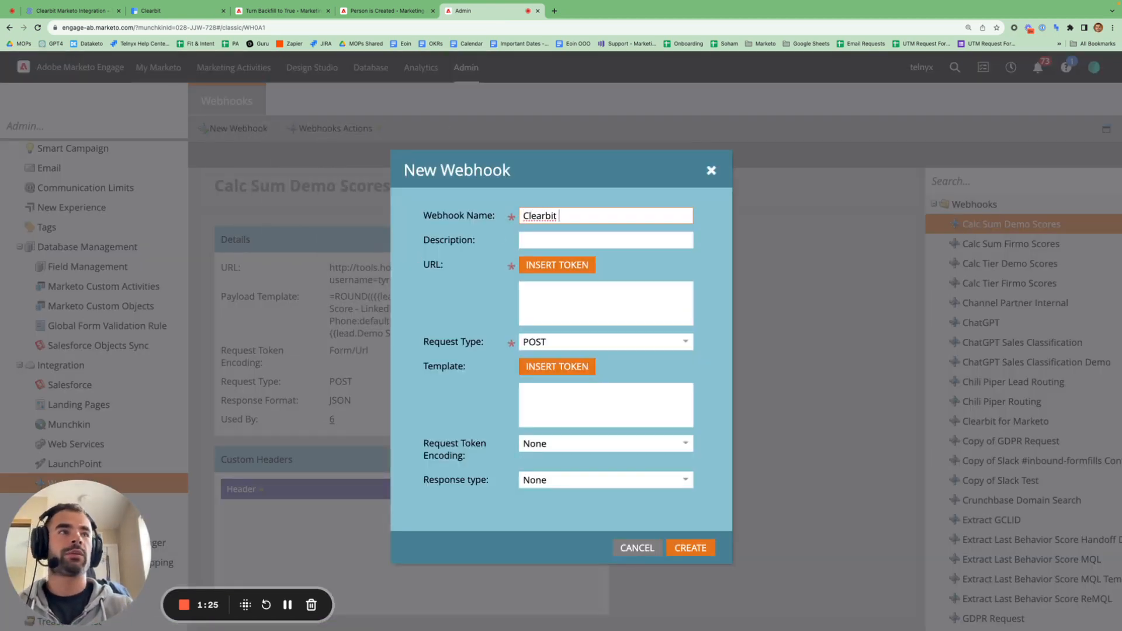
pyautogui.write('Enrichment')
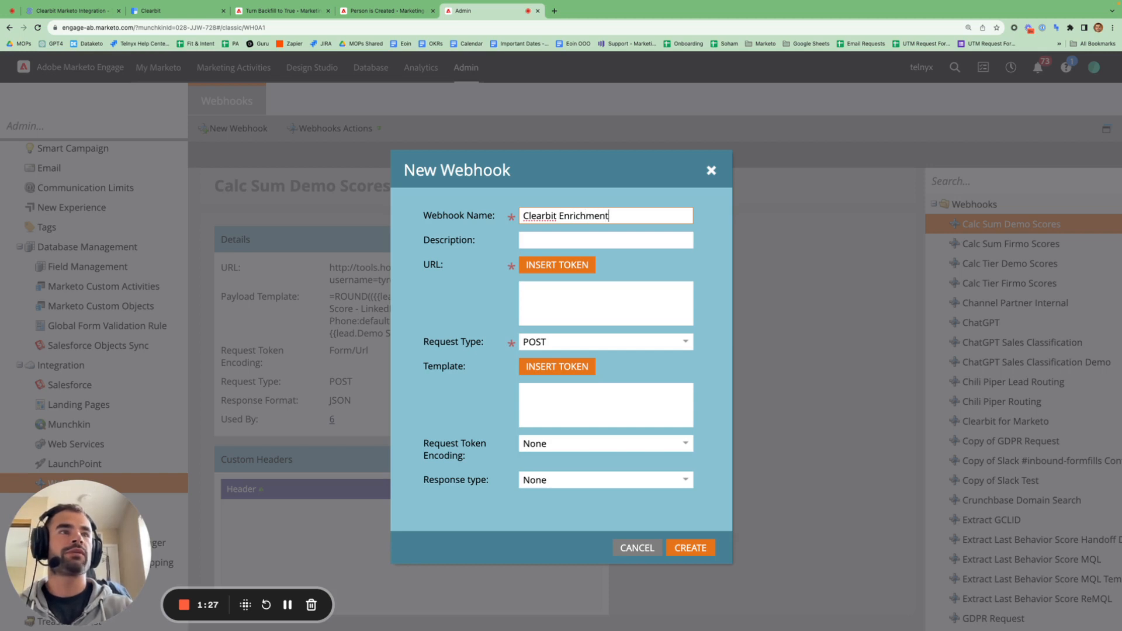
pyautogui.click(549, 236)
pyautogui.click(544, 292)
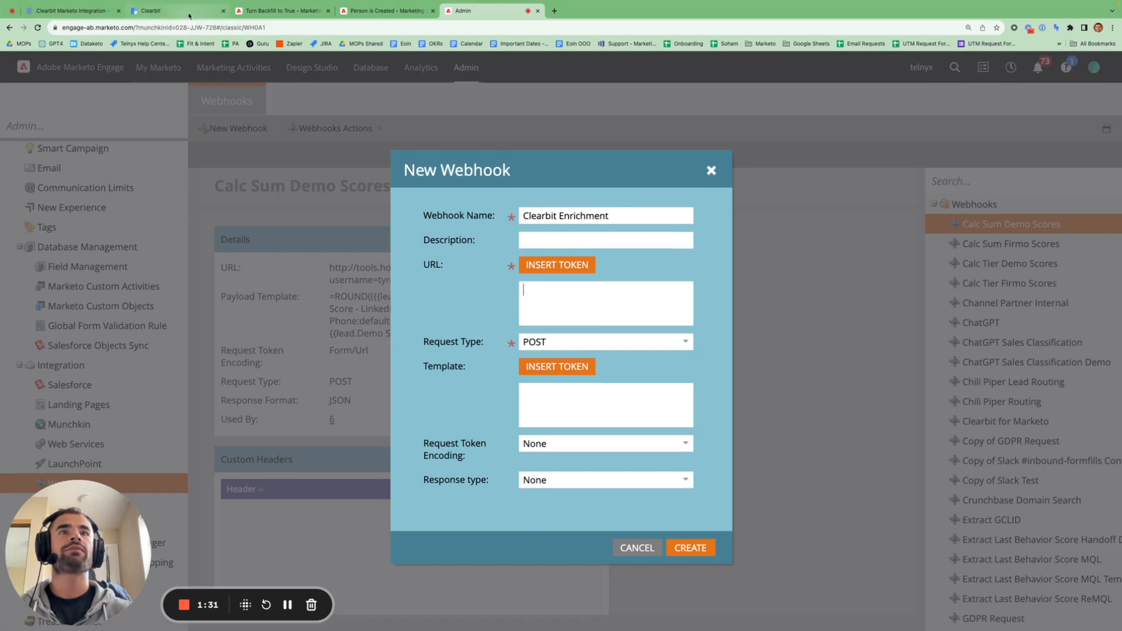
# - Copy the Webhook URL from Clearbit's Marketo webhook settings
pyautogui.click(175, 22)
pyautogui.click(857, 310)
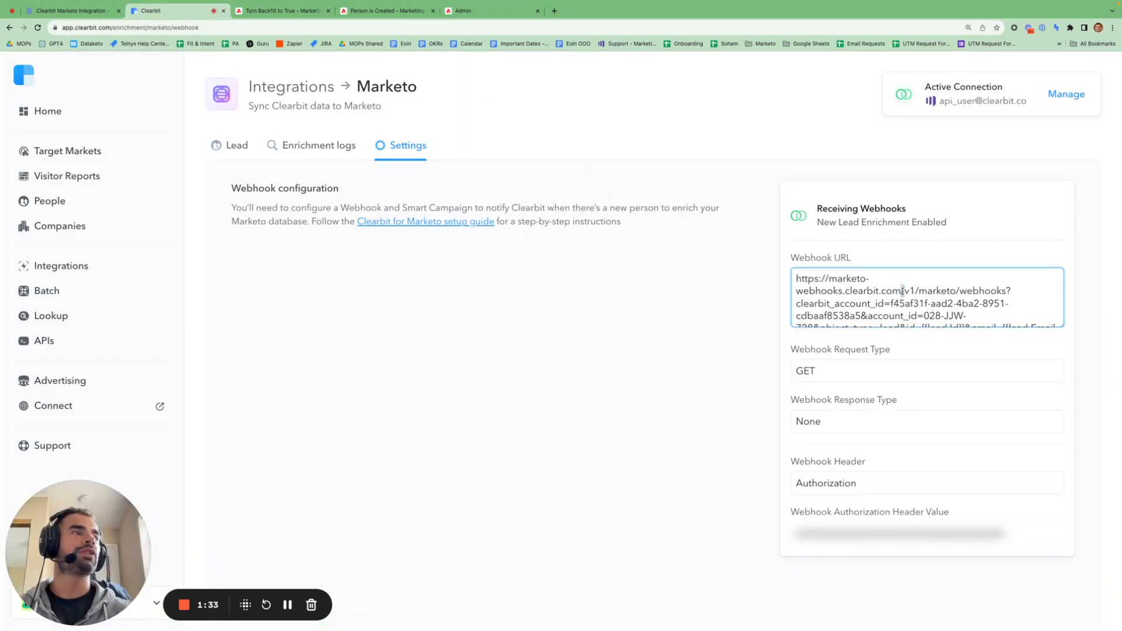
pyautogui.hotkey('ctrl', 'a')
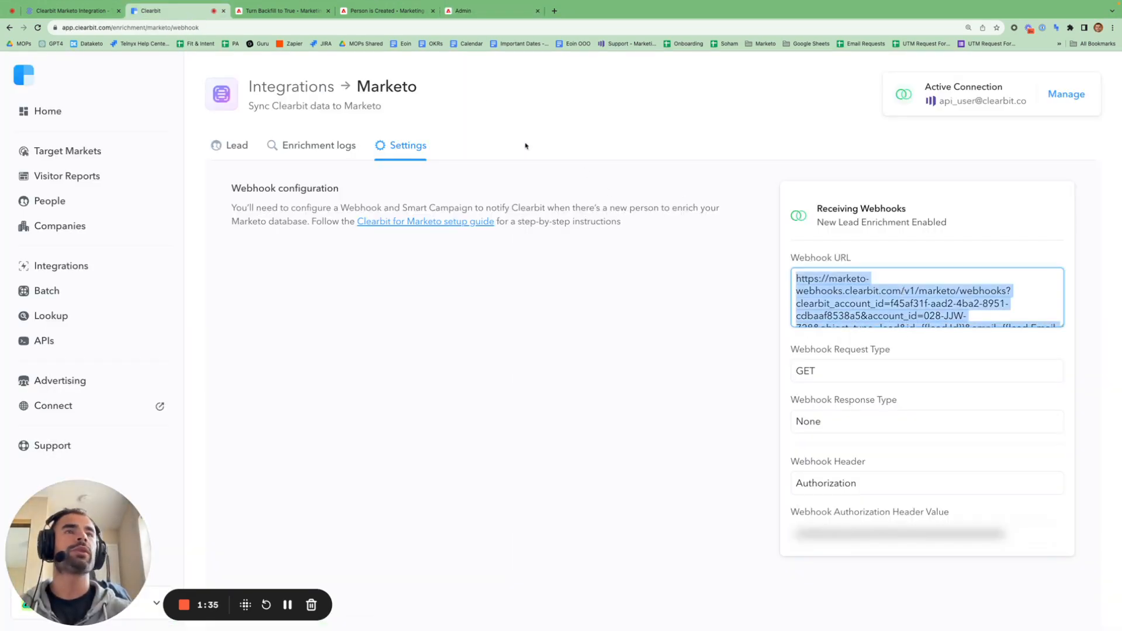
pyautogui.click(462, 11)
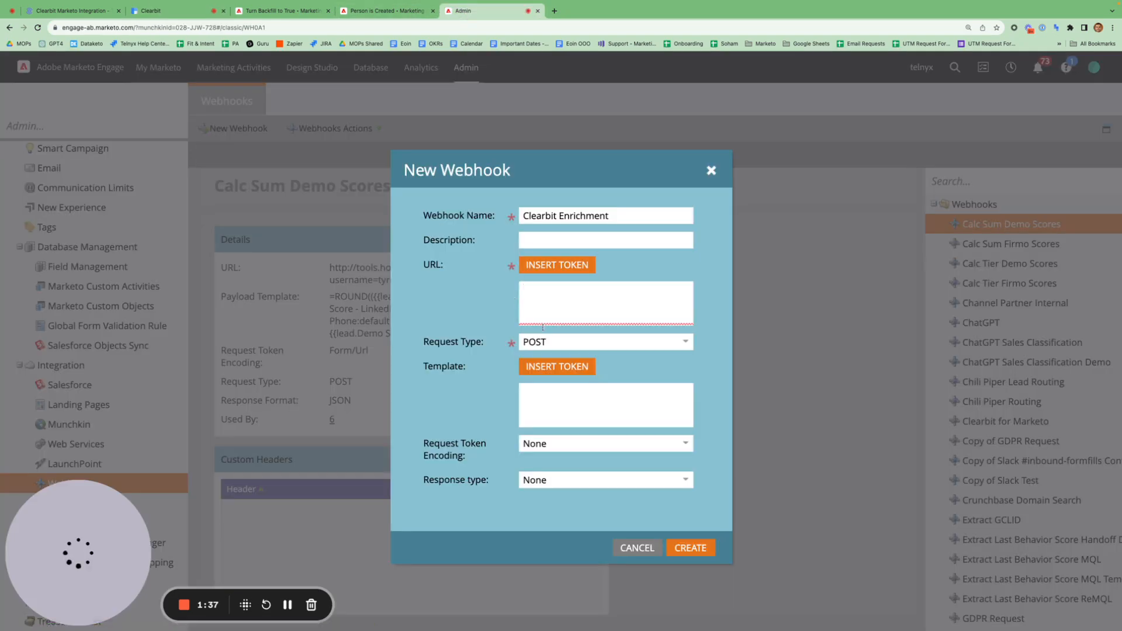
pyautogui.click(167, 11)
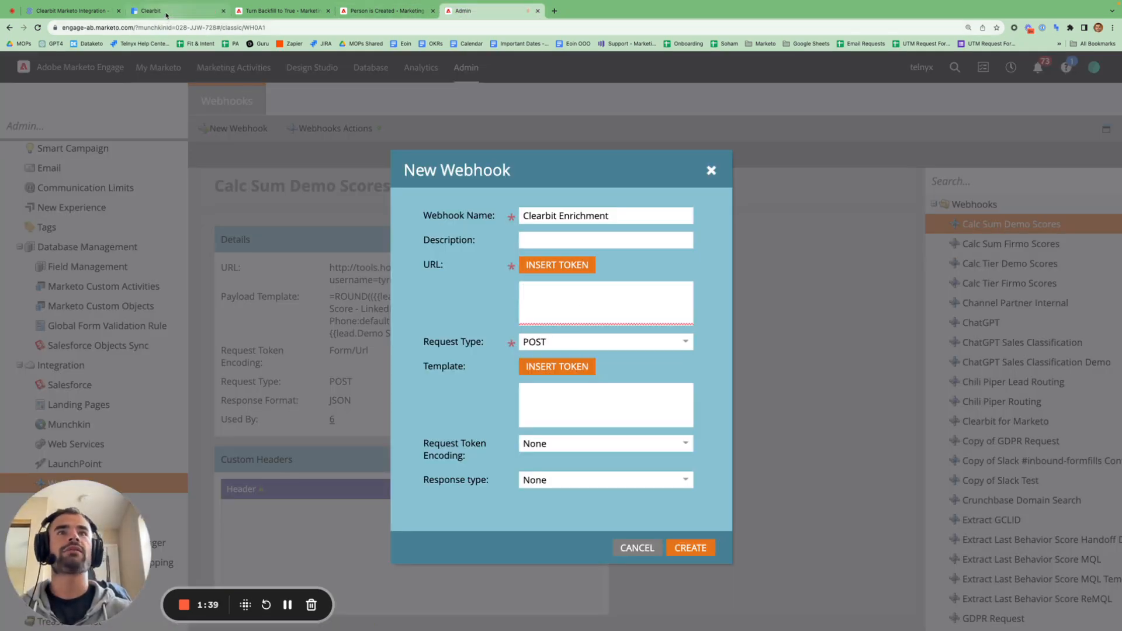
pyautogui.rightClick(937, 313)
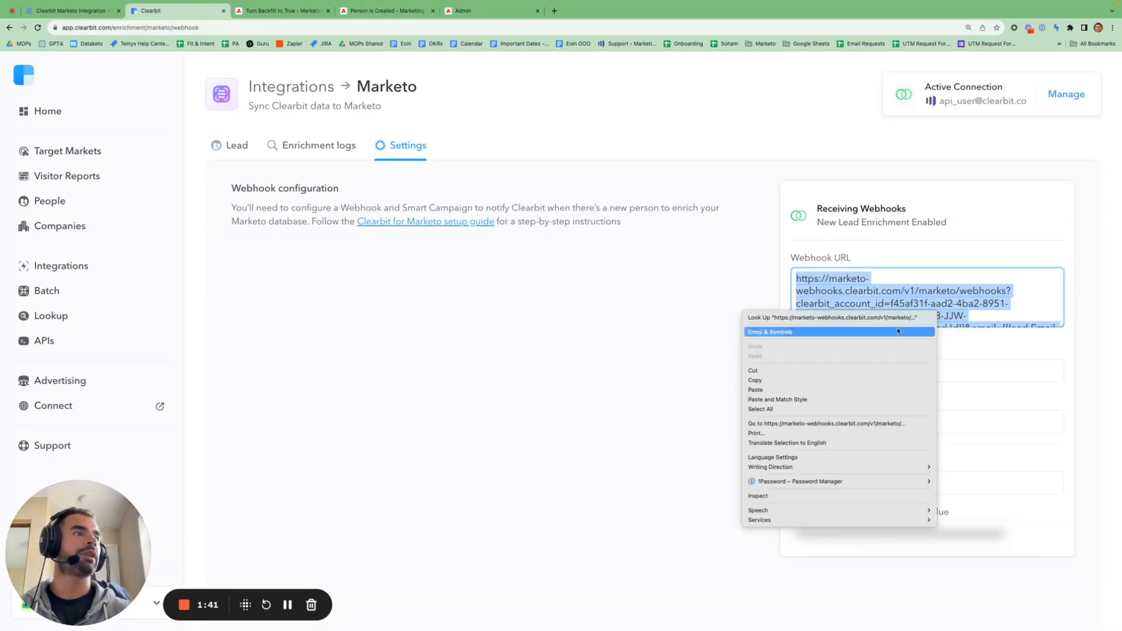
pyautogui.click(826, 380)
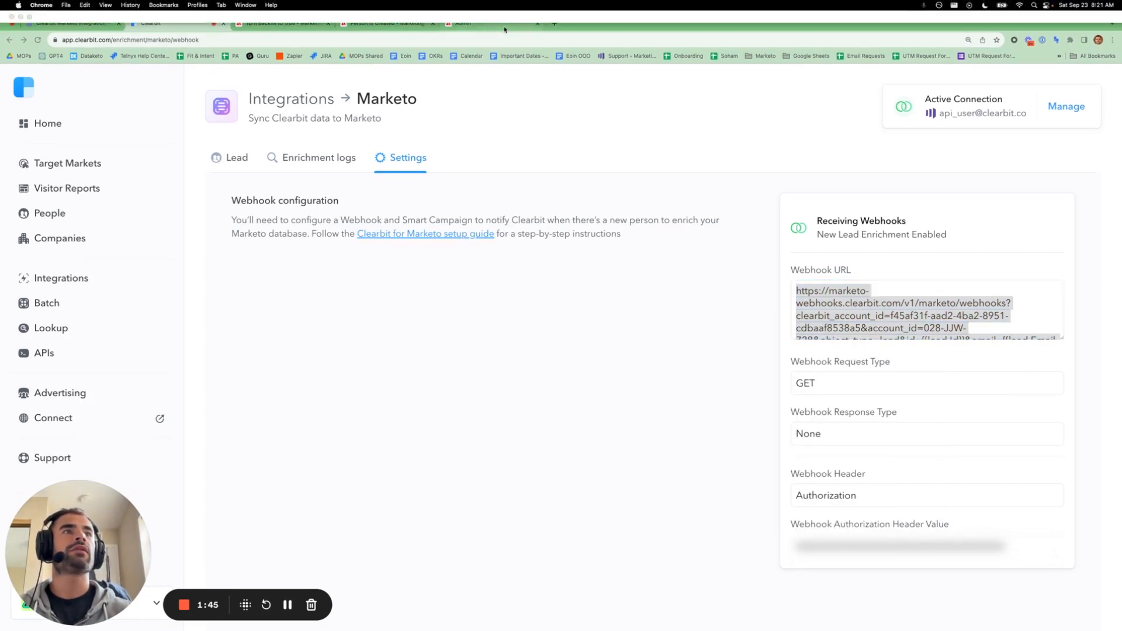
# - Paste the Clearbit URL into the webhook form, set request type GET, and create it
pyautogui.click(502, 11)
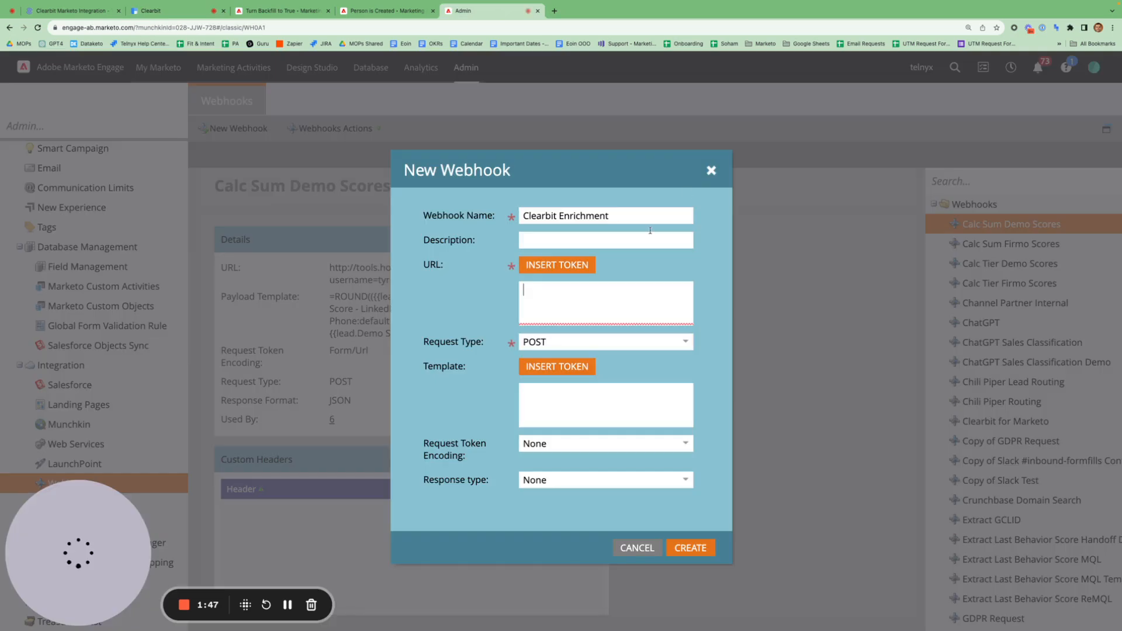
pyautogui.click(583, 305)
pyautogui.hotkey('ctrl', 'v')
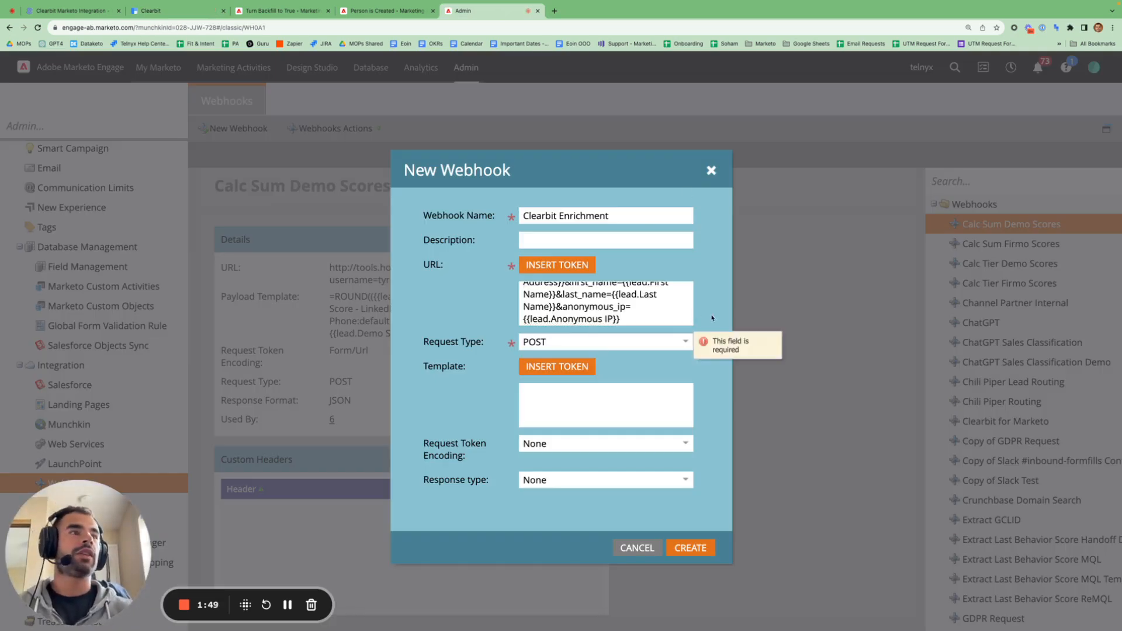
pyautogui.click(685, 341)
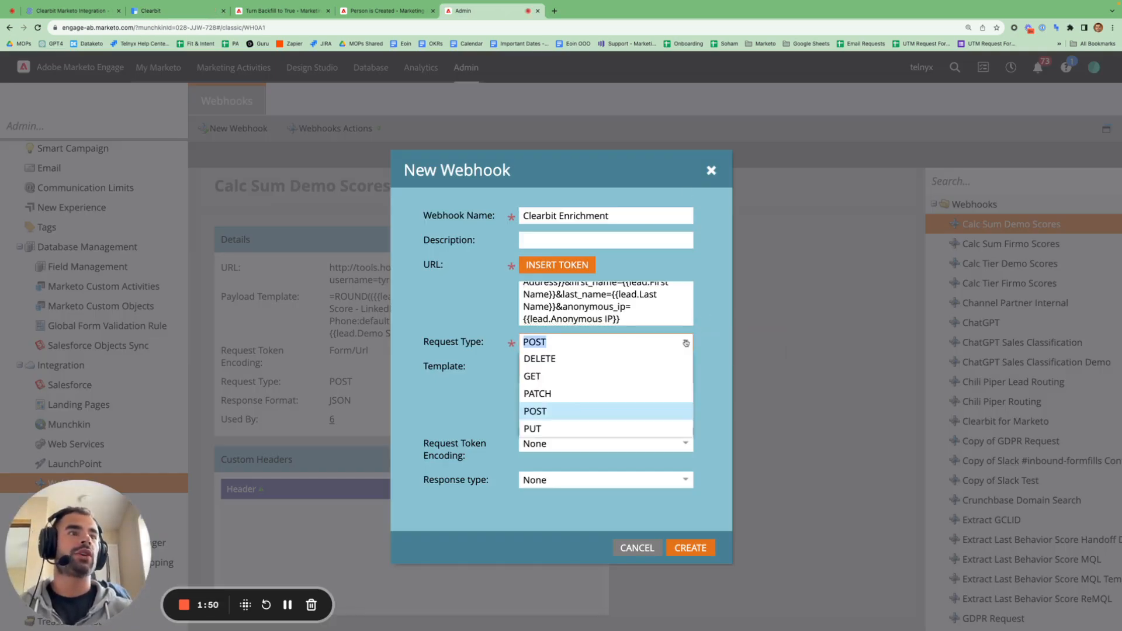
pyautogui.click(620, 381)
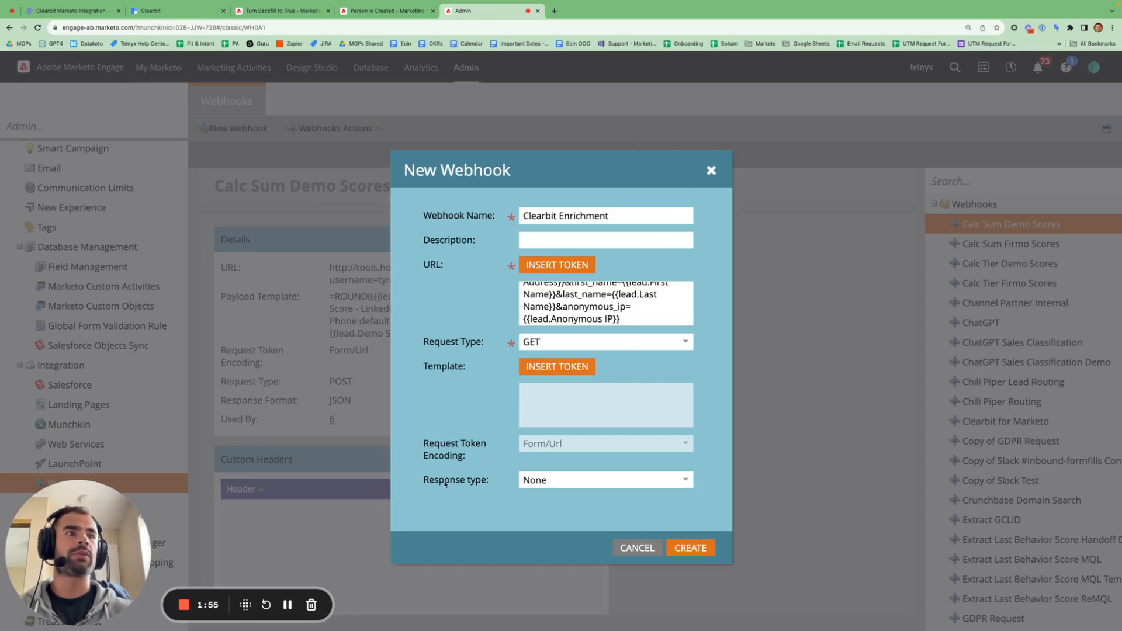
pyautogui.click(694, 549)
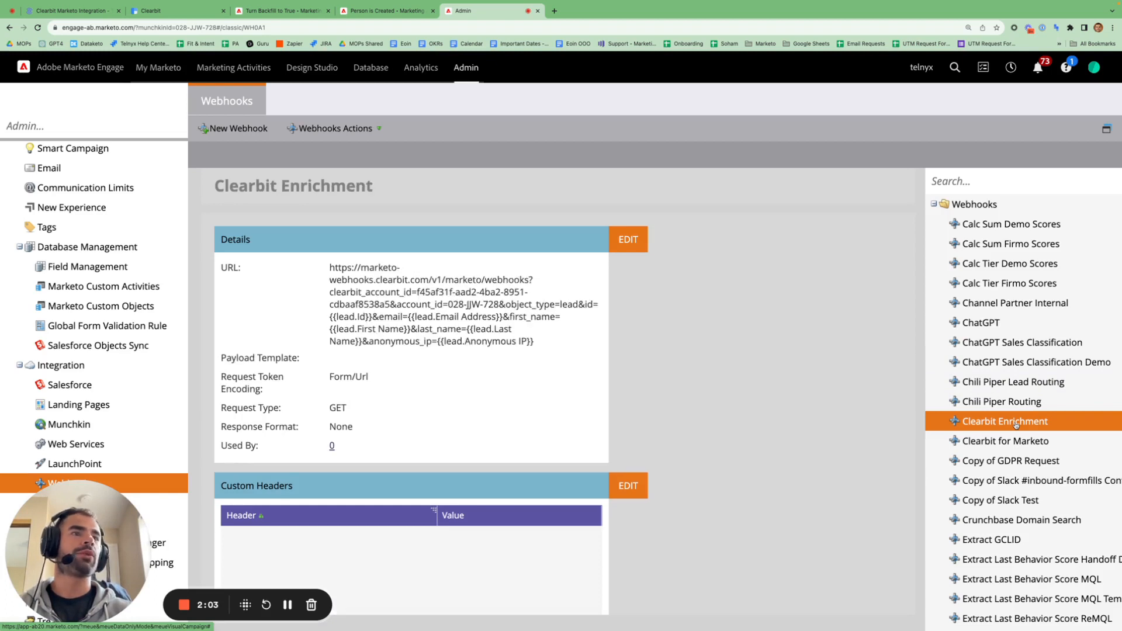
# - Add a custom header row to the Clearbit Enrichment webhook named 'Authorization'
pyautogui.click(380, 130)
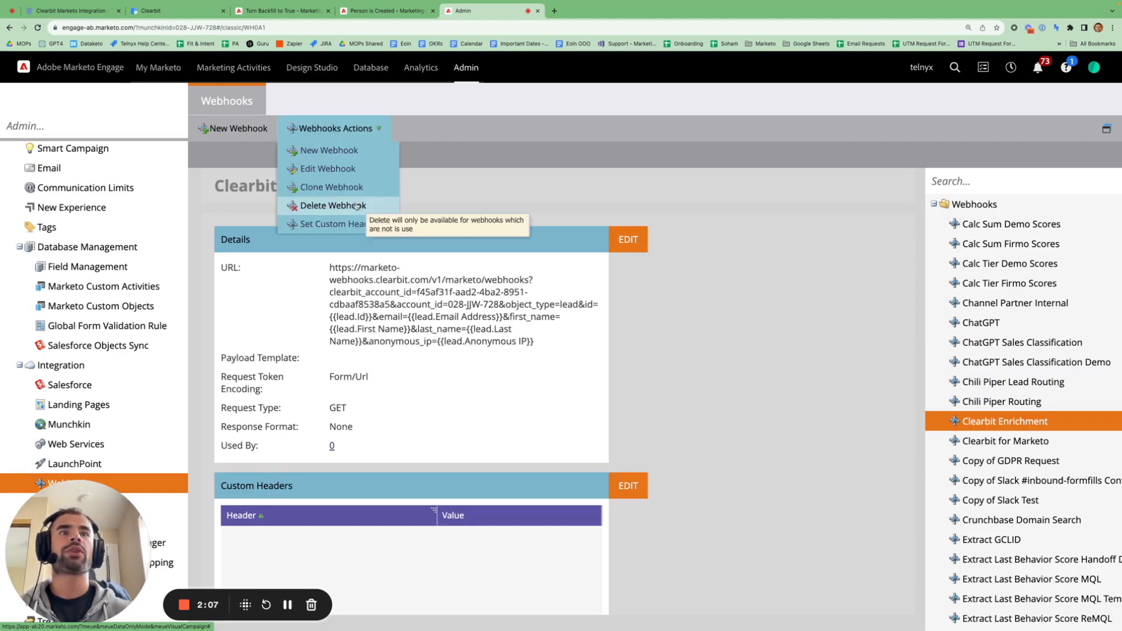
pyautogui.click(350, 223)
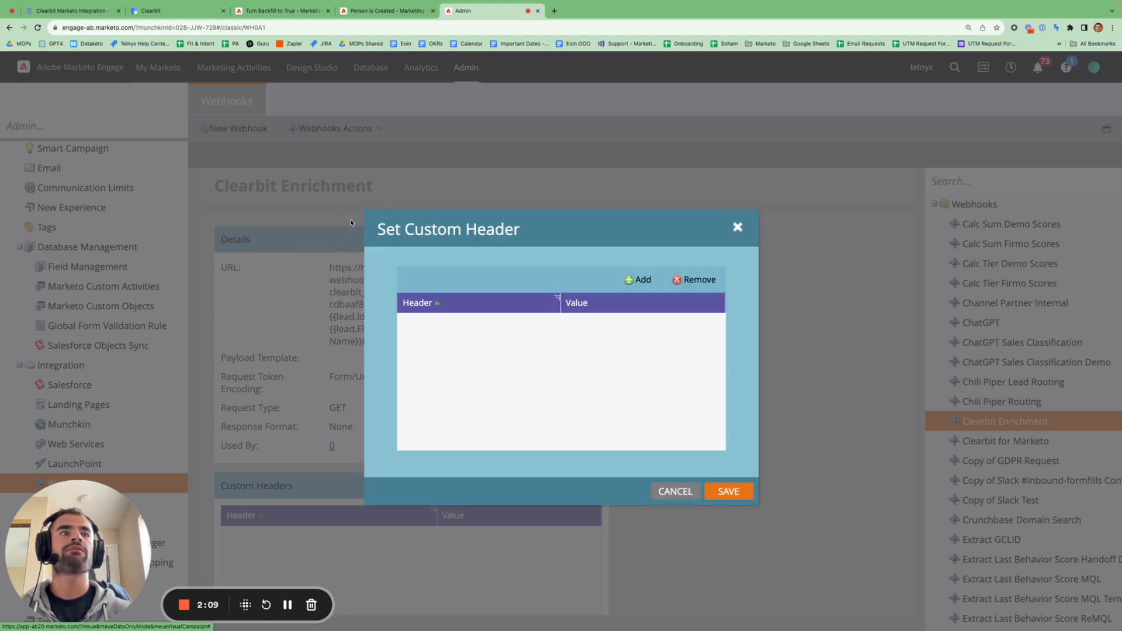
pyautogui.click(641, 280)
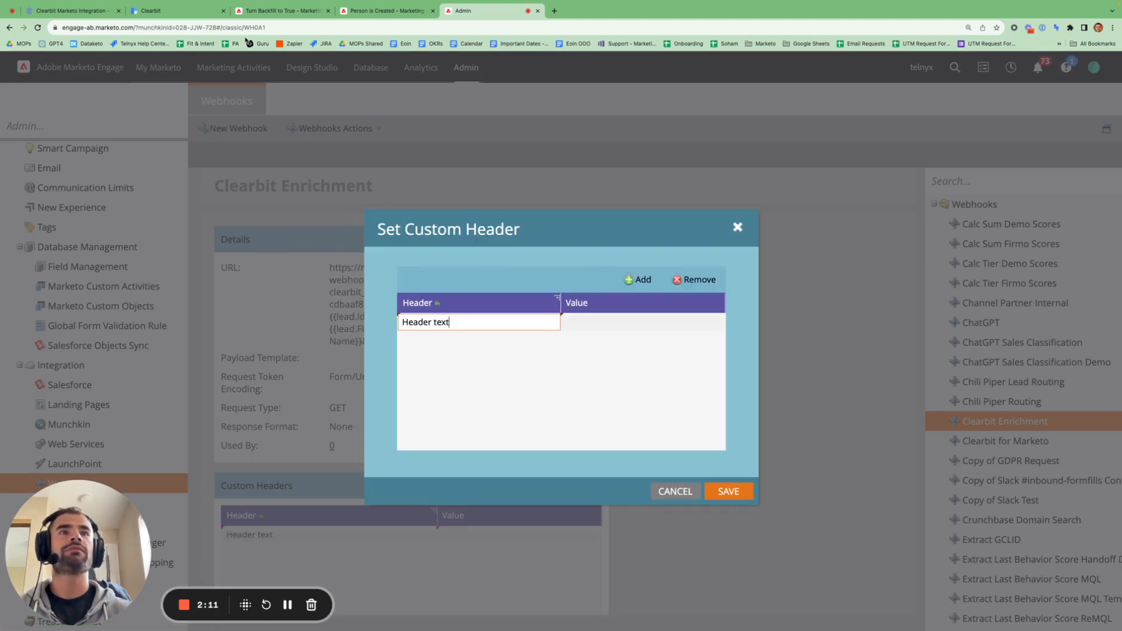
pyautogui.click(151, 11)
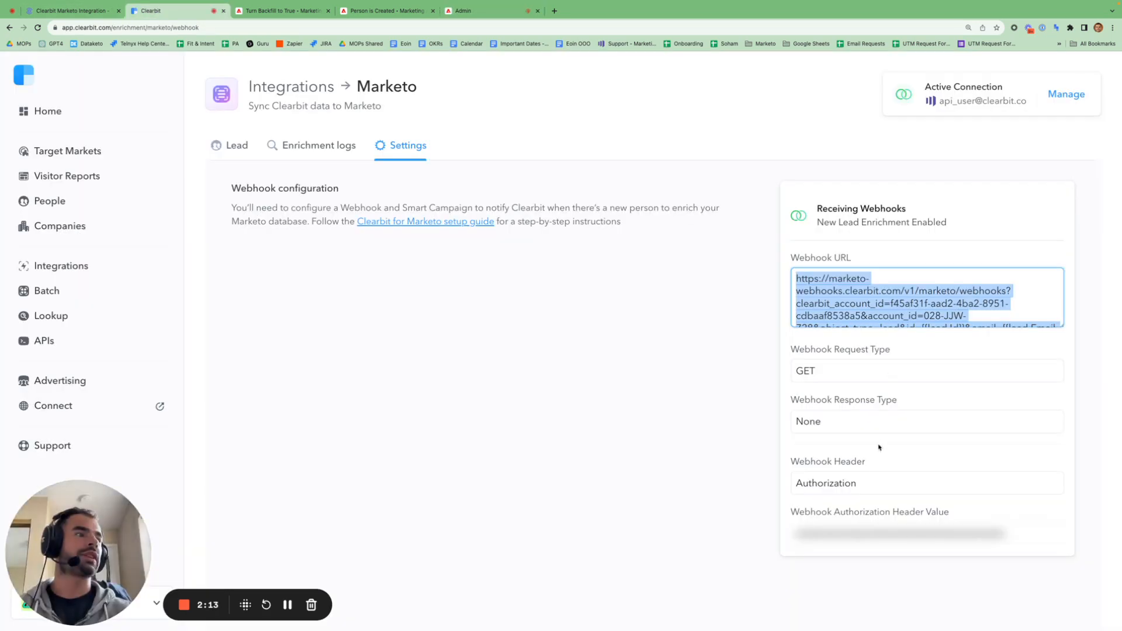
pyautogui.click(843, 481)
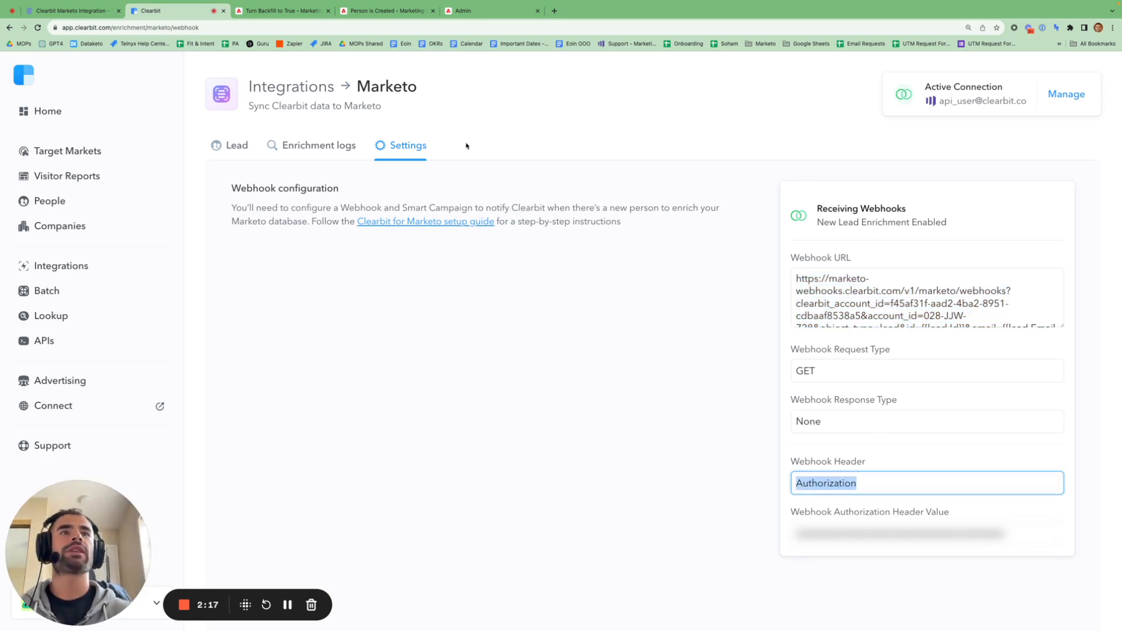
pyautogui.click(463, 10)
pyautogui.click(415, 318)
pyautogui.click(453, 322)
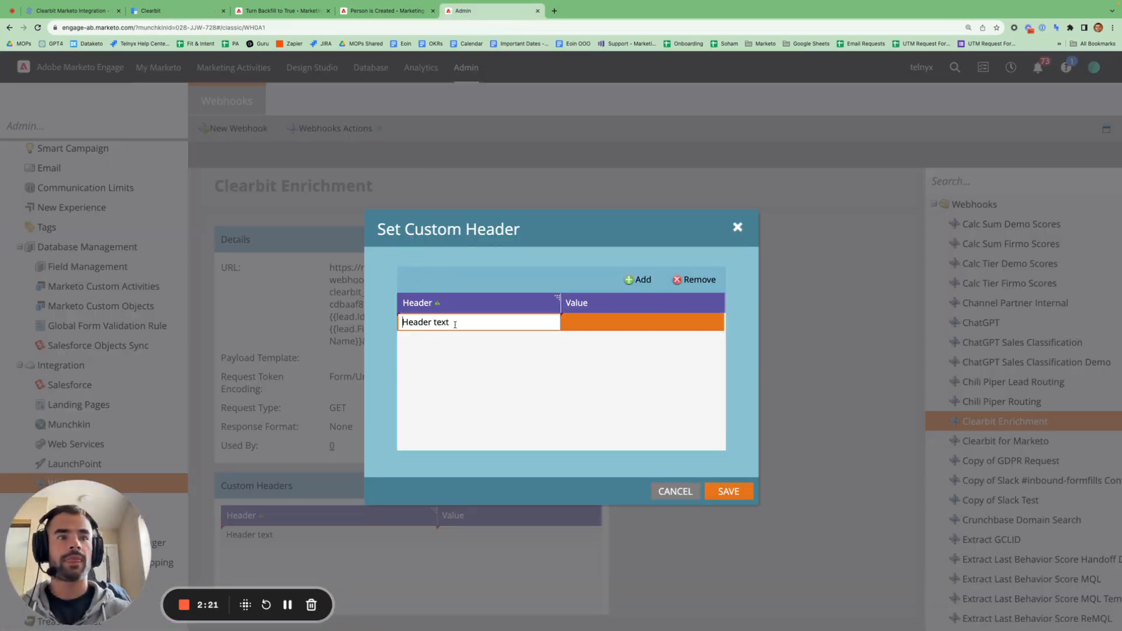
pyautogui.doubleClick(455, 324)
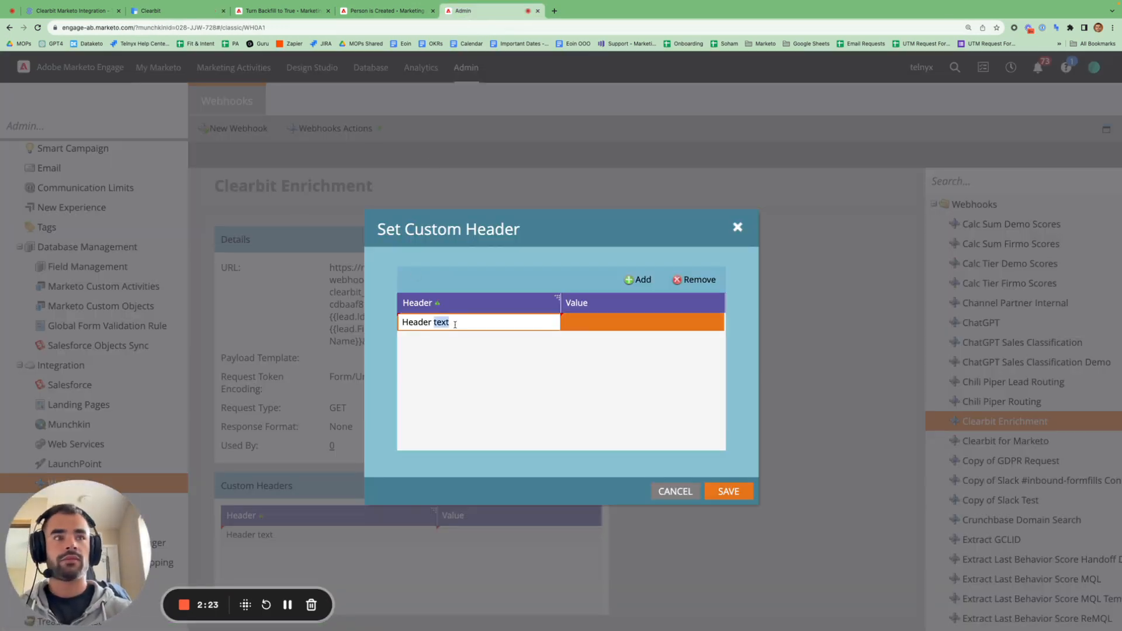
pyautogui.tripleClick(454, 324)
pyautogui.write('Authorization')
pyautogui.press('Return')
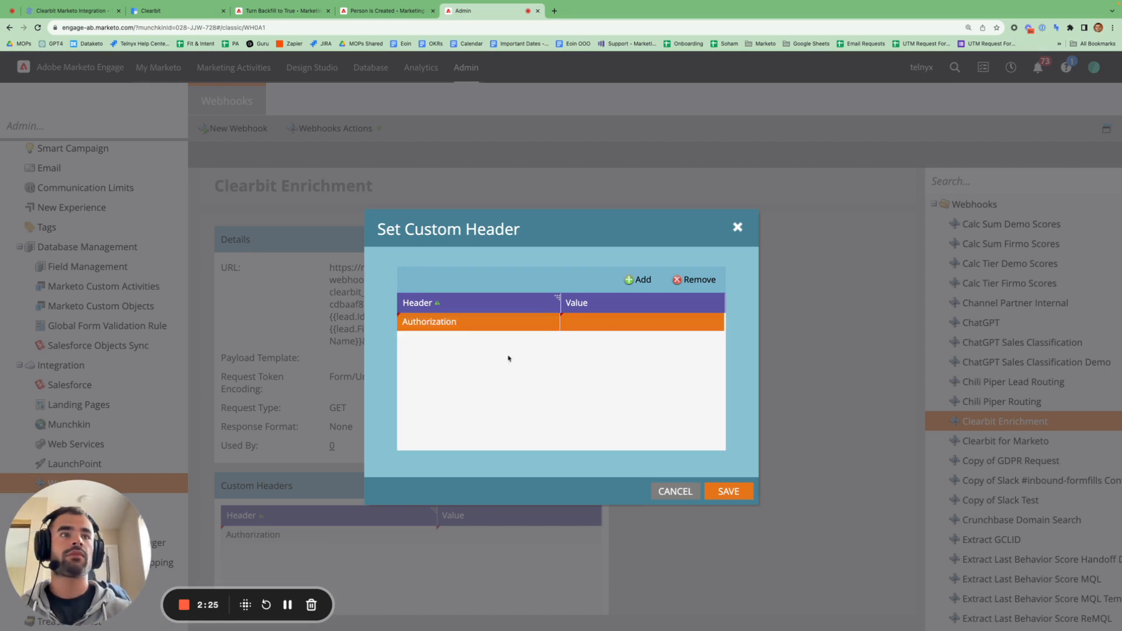
# - Set the Authorization header value to 'Bearer' followed by the API key and save
pyautogui.click(601, 330)
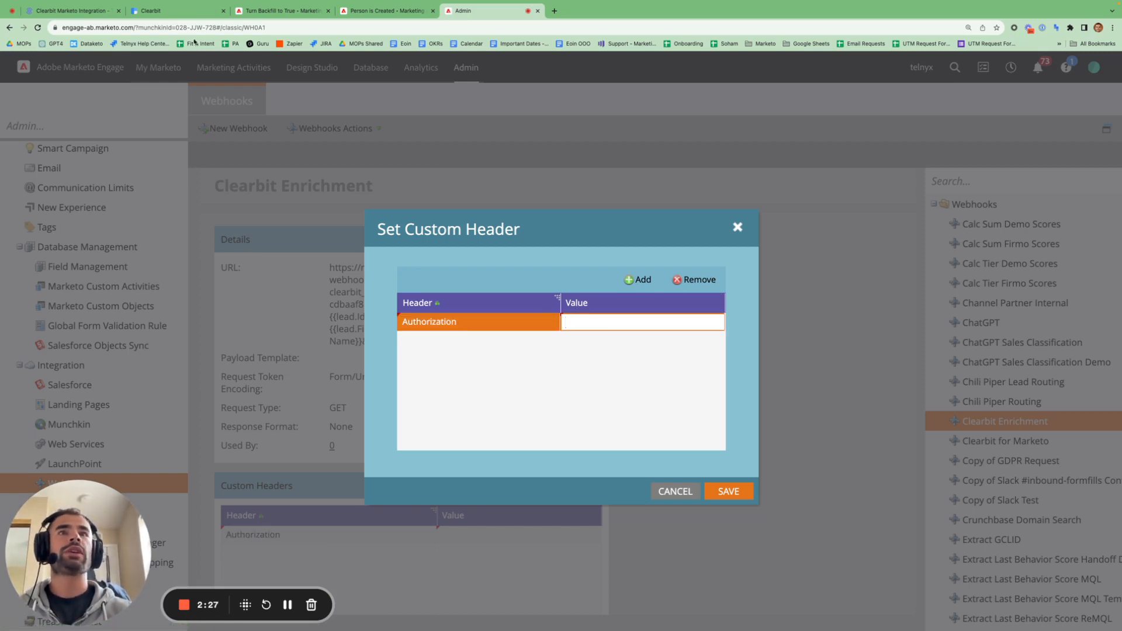
pyautogui.click(176, 11)
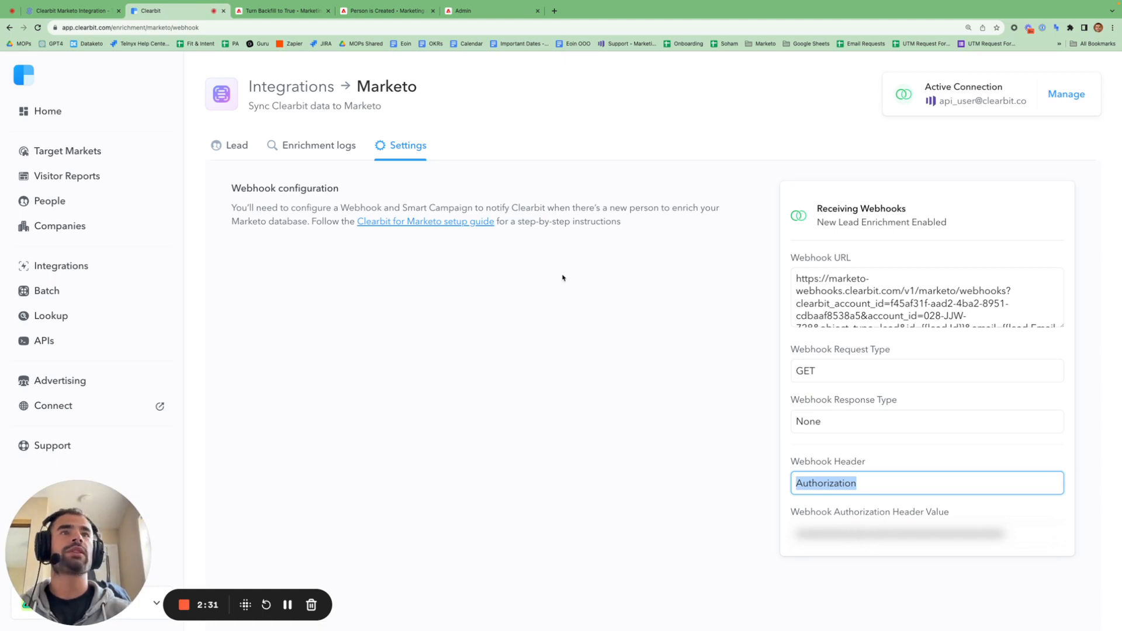
pyautogui.click(467, 11)
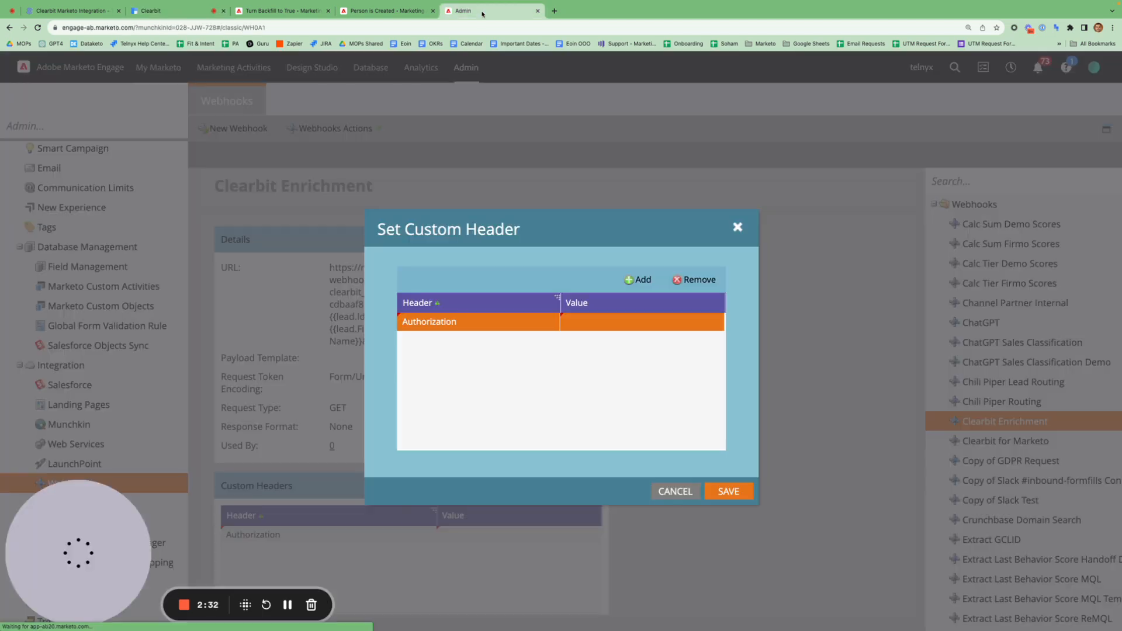
pyautogui.click(587, 328)
pyautogui.write('Brea')
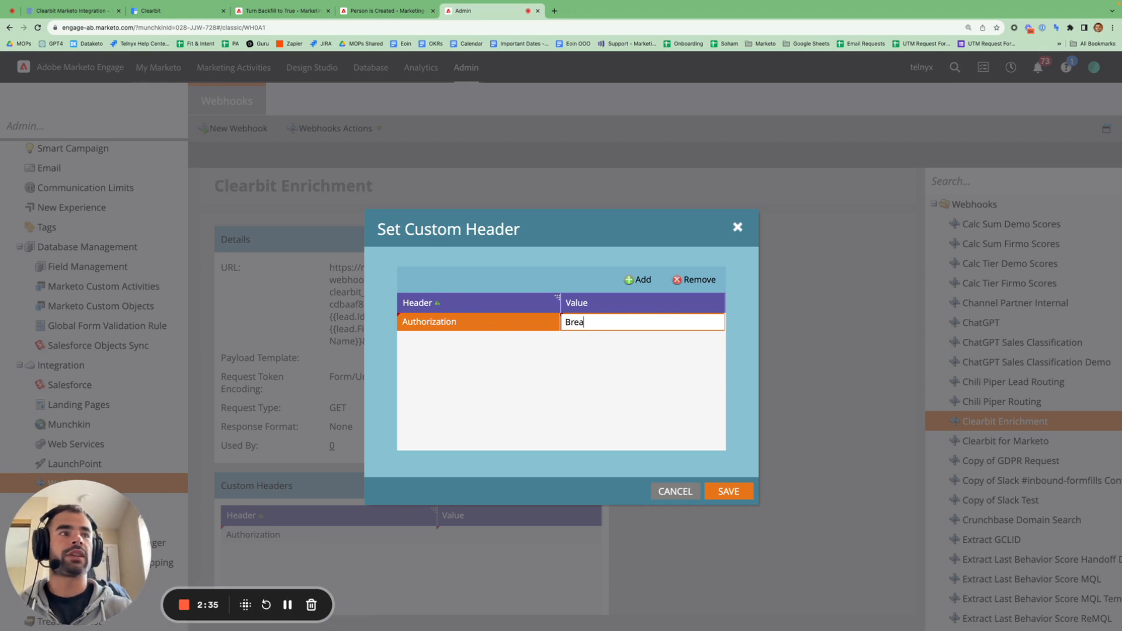
pyautogui.press('BackSpace')
pyautogui.press('BackSpace')
pyautogui.press('BackSpace')
pyautogui.write('eat')
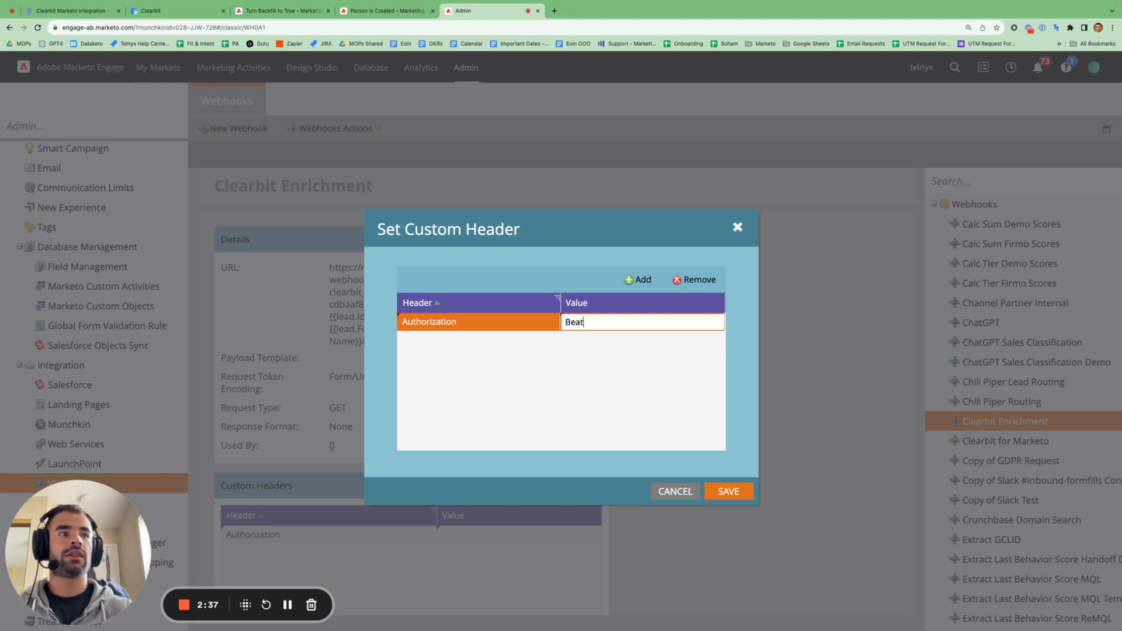
pyautogui.press('BackSpace')
pyautogui.write('rer xxx')
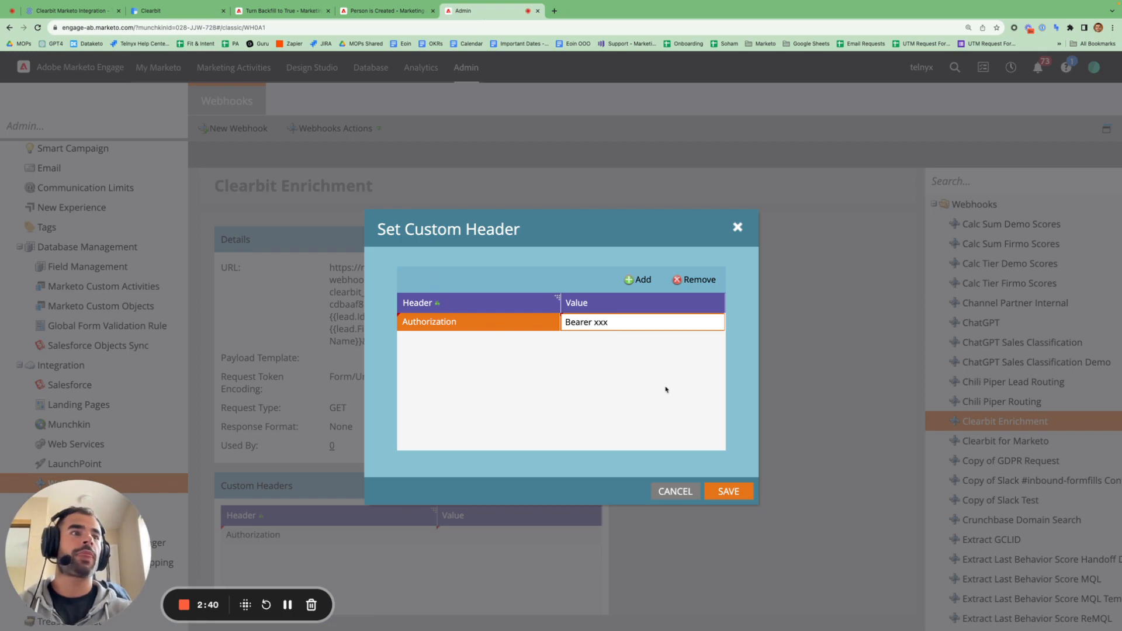
pyautogui.click(740, 497)
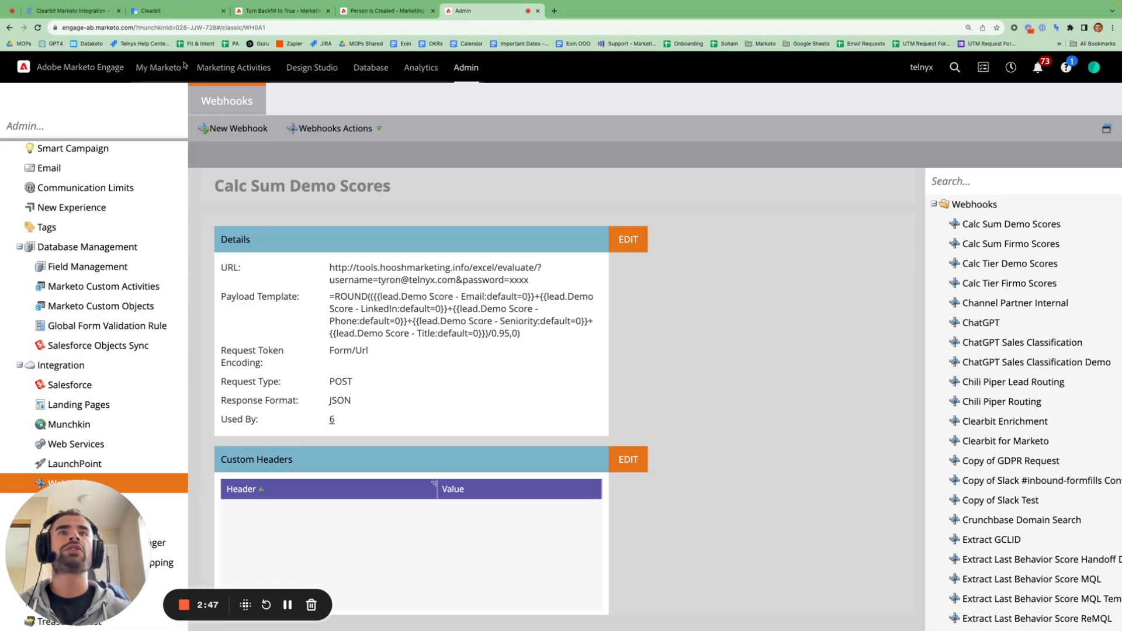
# - Highlight the note on cool webhook uses and open 'Marketo Webhook Guide with Examples' in a new tab
pyautogui.click(86, 11)
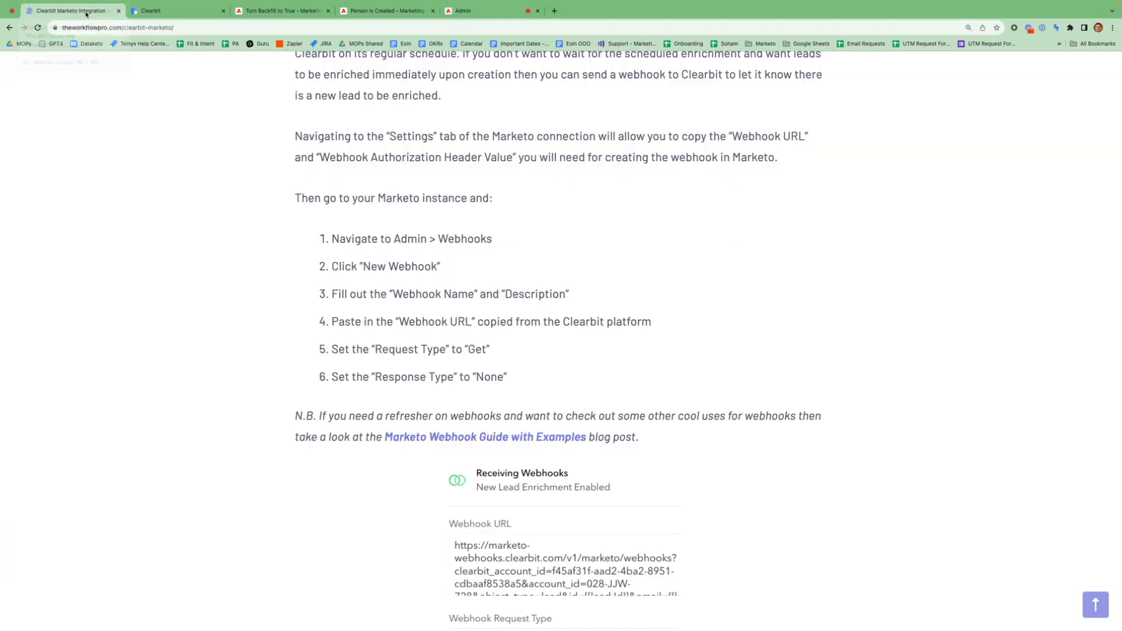
pyautogui.scroll(-1, 476, 315)
pyautogui.scroll(3, 477, 312)
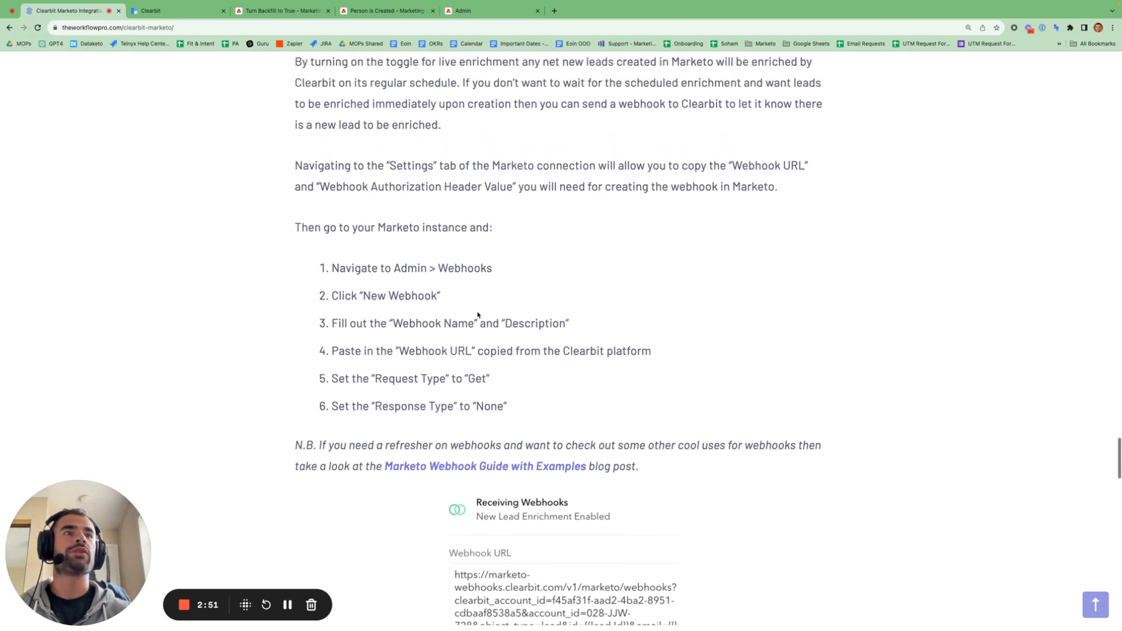
pyautogui.moveTo(335, 328); pyautogui.dragTo(509, 468)
pyautogui.scroll(-4, 512, 467)
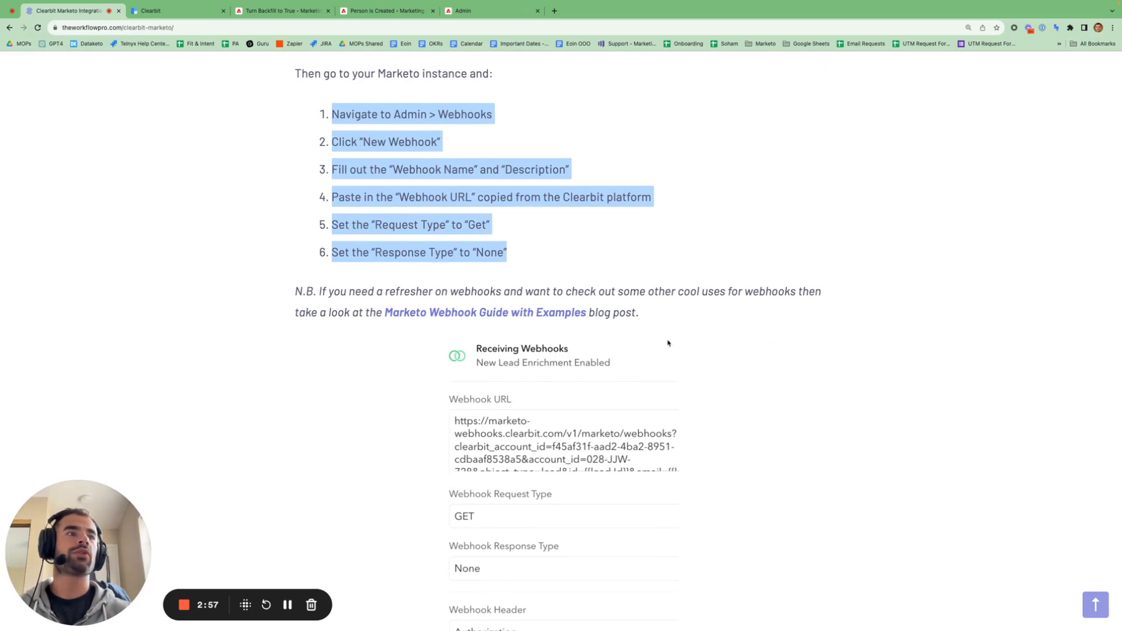
pyautogui.moveTo(678, 293); pyautogui.dragTo(778, 292)
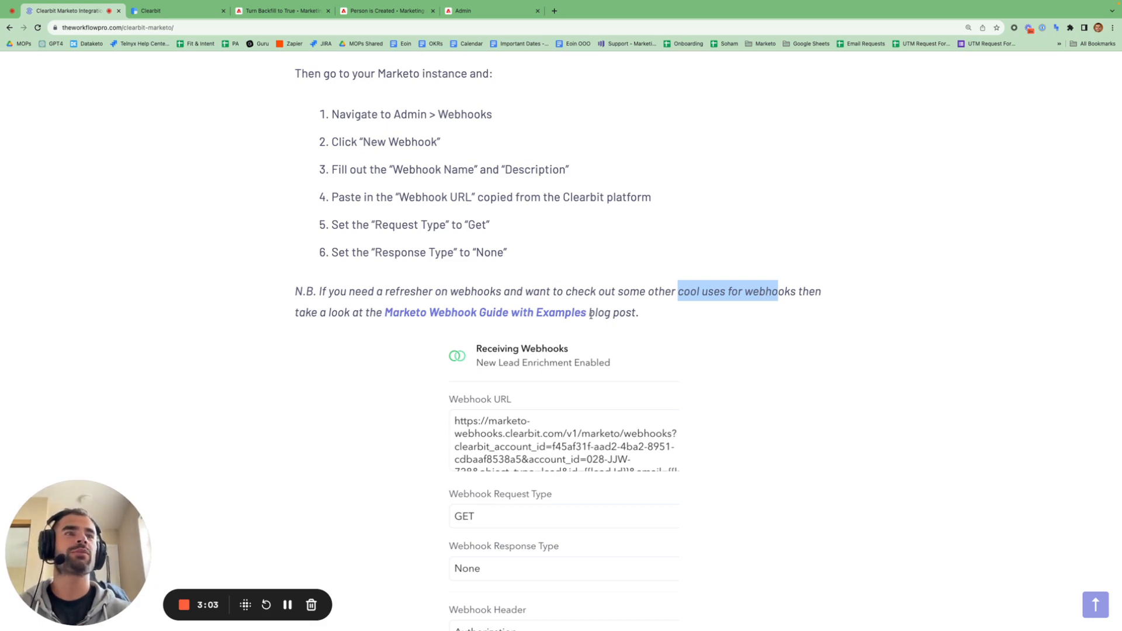
pyautogui.rightClick(561, 316)
pyautogui.click(575, 319)
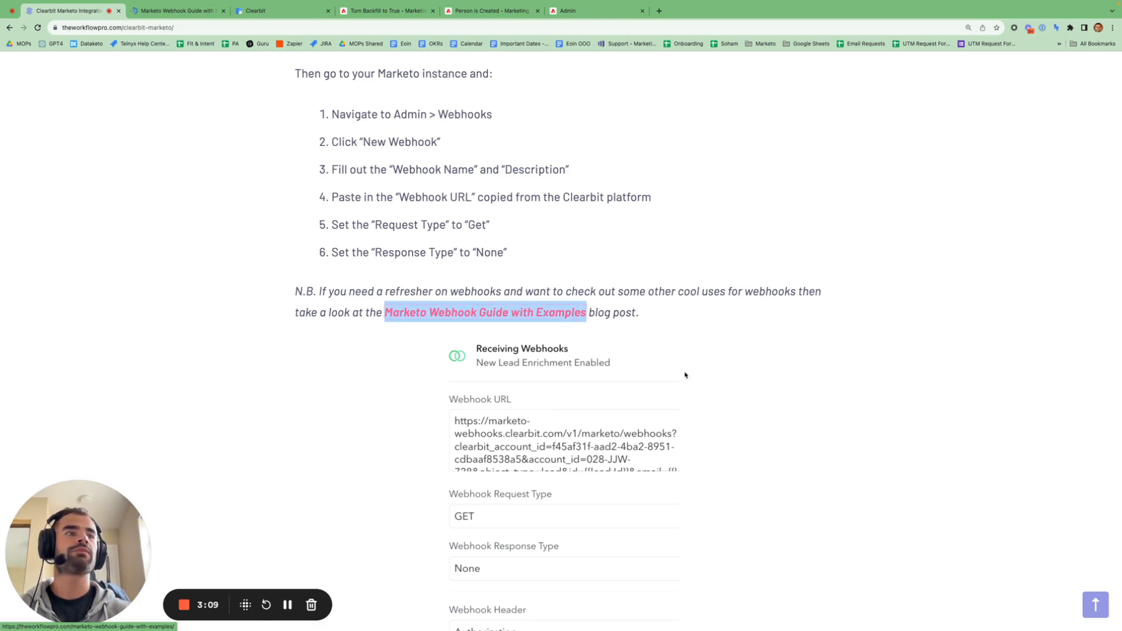
# - Highlight the article's sentences on the Clearbit webhook and the selective enrichment criteria
pyautogui.scroll(-8, 685, 375)
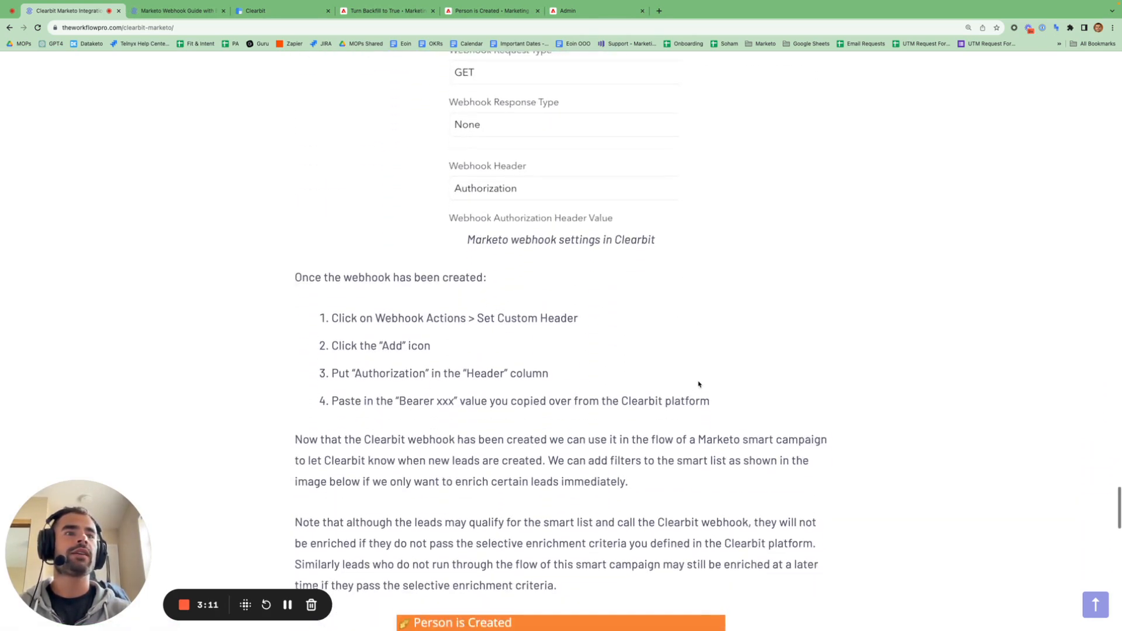
pyautogui.scroll(-4, 699, 384)
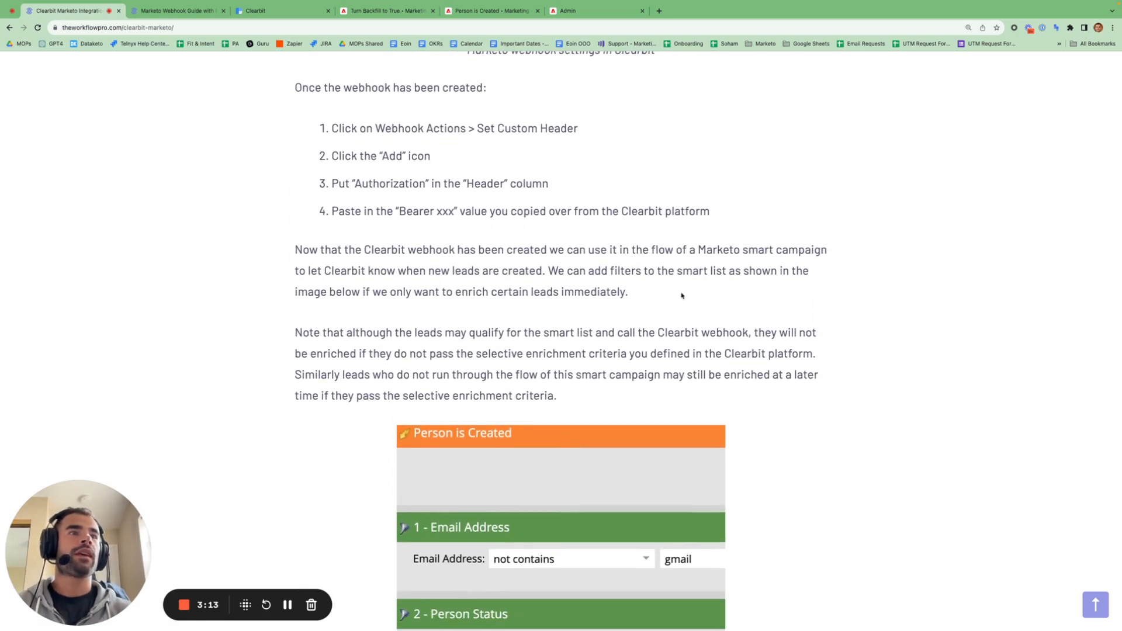
pyautogui.moveTo(381, 228); pyautogui.dragTo(469, 228)
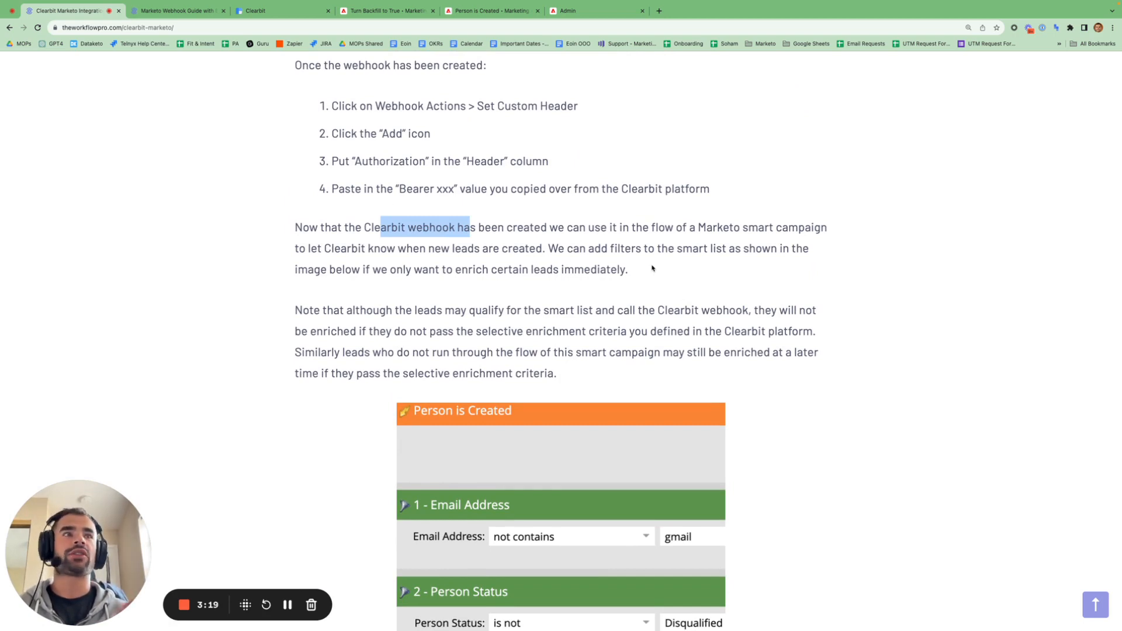
pyautogui.scroll(-3, 652, 268)
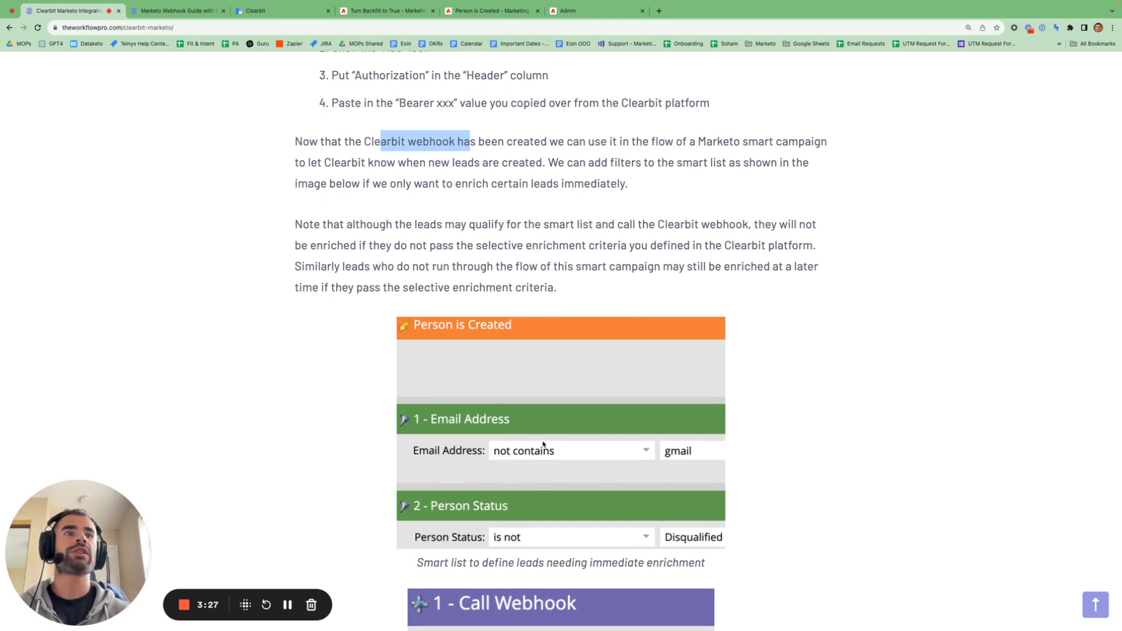
pyautogui.scroll(-1, 543, 444)
pyautogui.click(389, 199)
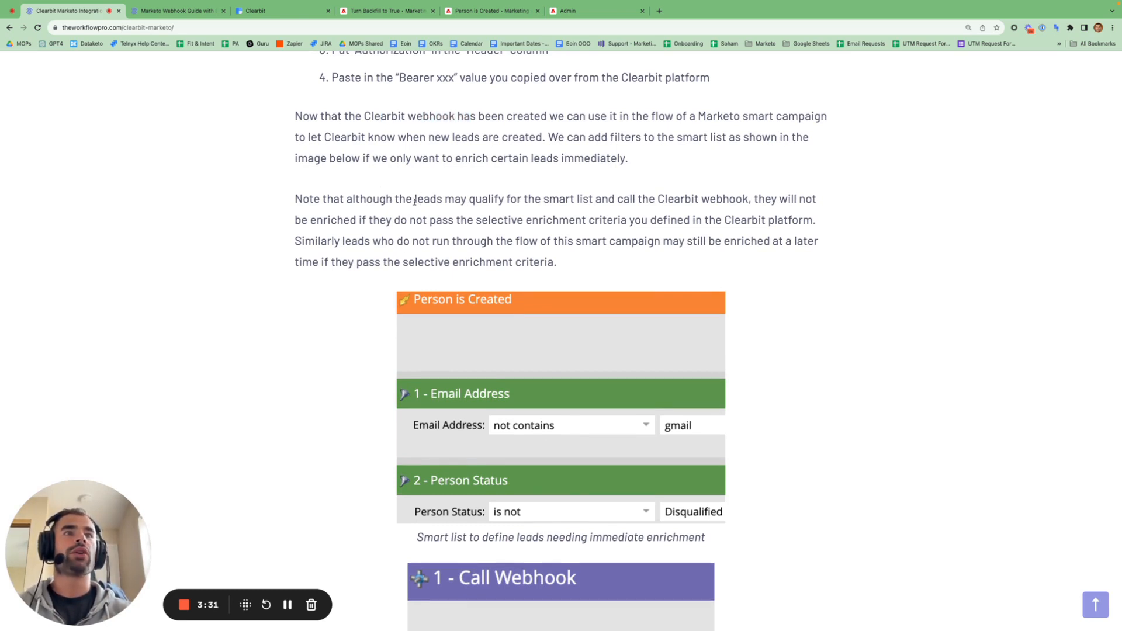
pyautogui.moveTo(348, 198); pyautogui.dragTo(569, 212)
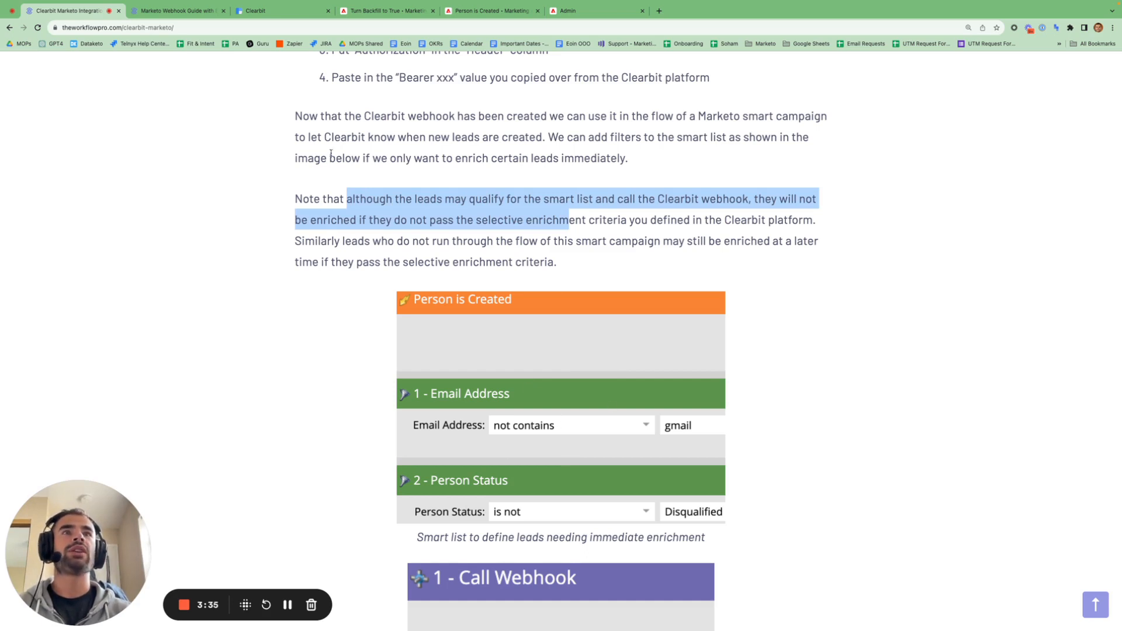
pyautogui.click(290, 16)
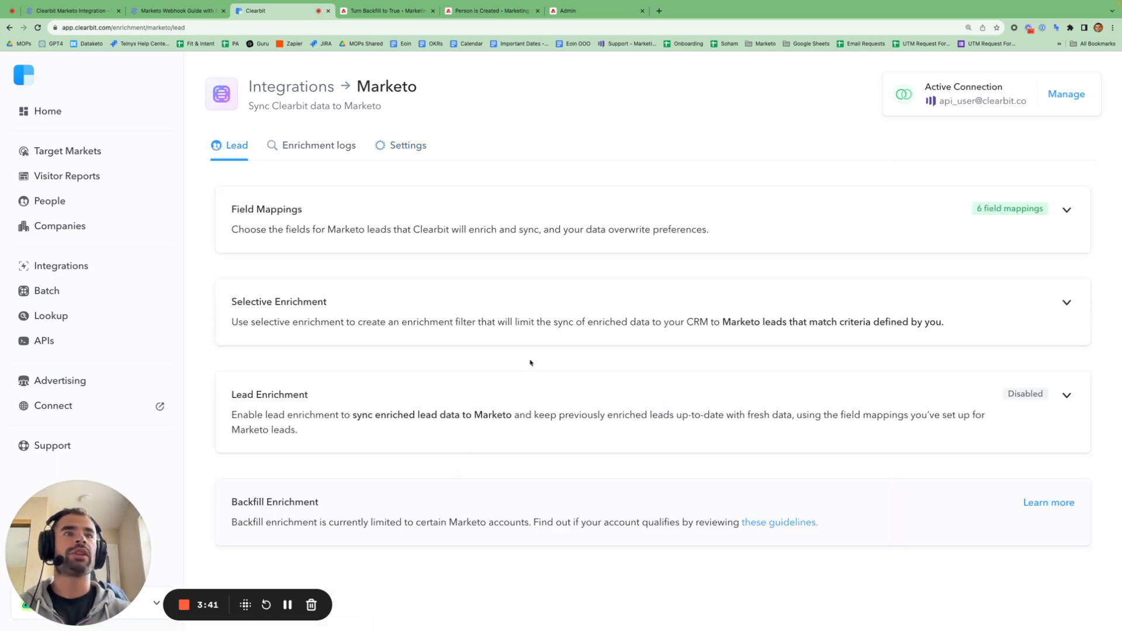
# - Expand Selective Enrichment to show Lead Status excluding Disqualified plus the Email Address and Lead Source conditions
pyautogui.click(1022, 319)
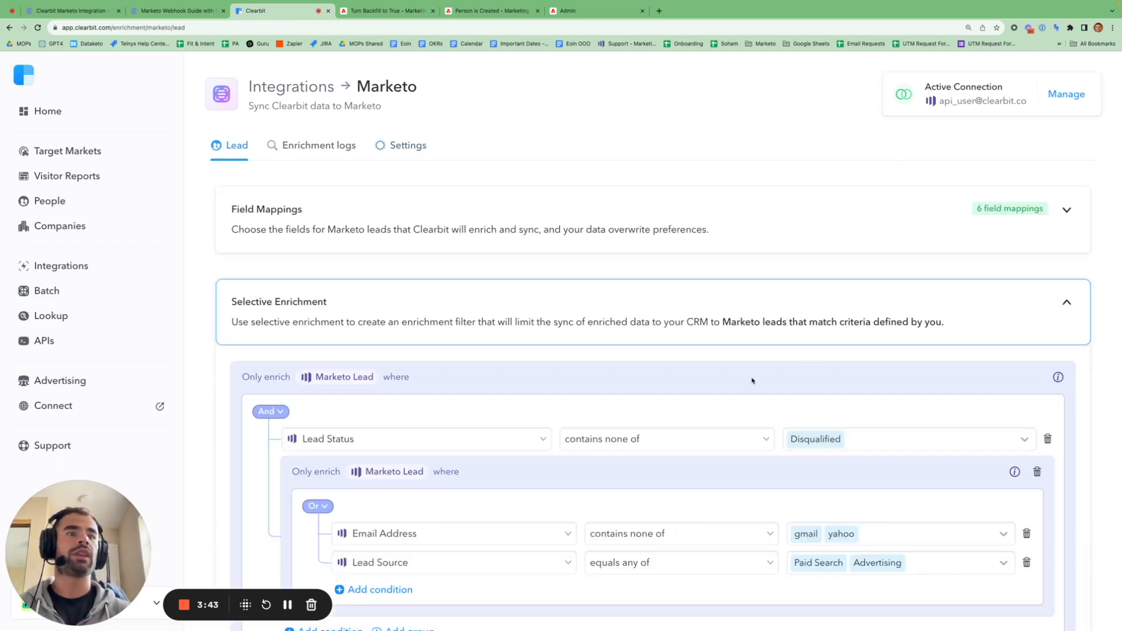
pyautogui.scroll(-2, 752, 380)
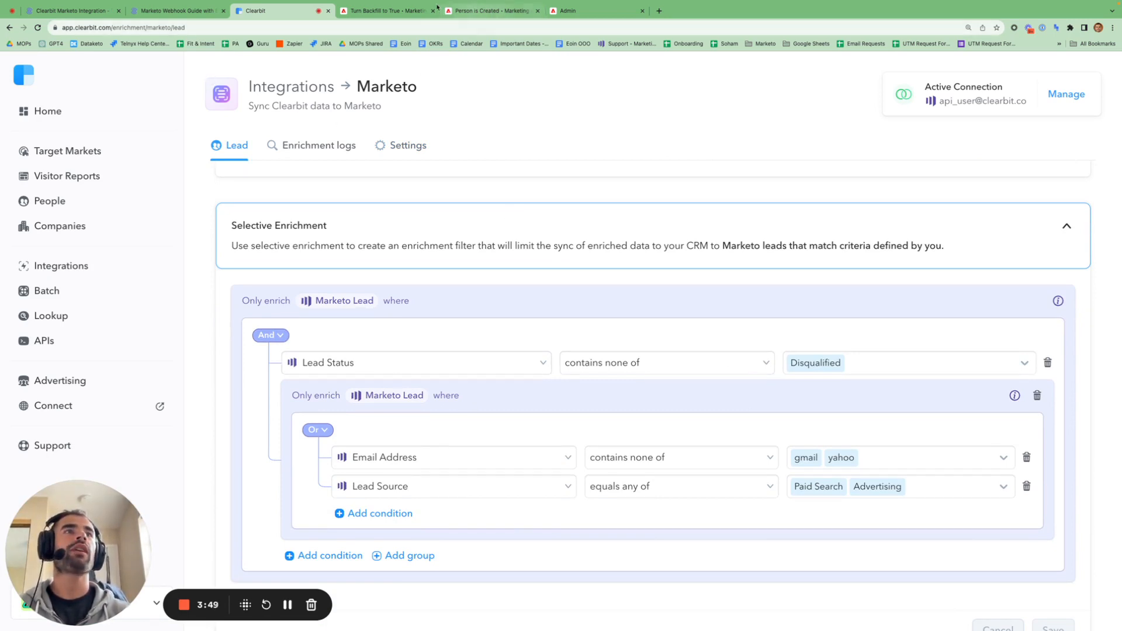
# - Highlight the article's note that leads outside the smart campaign flow may still be enriched later
pyautogui.click(71, 10)
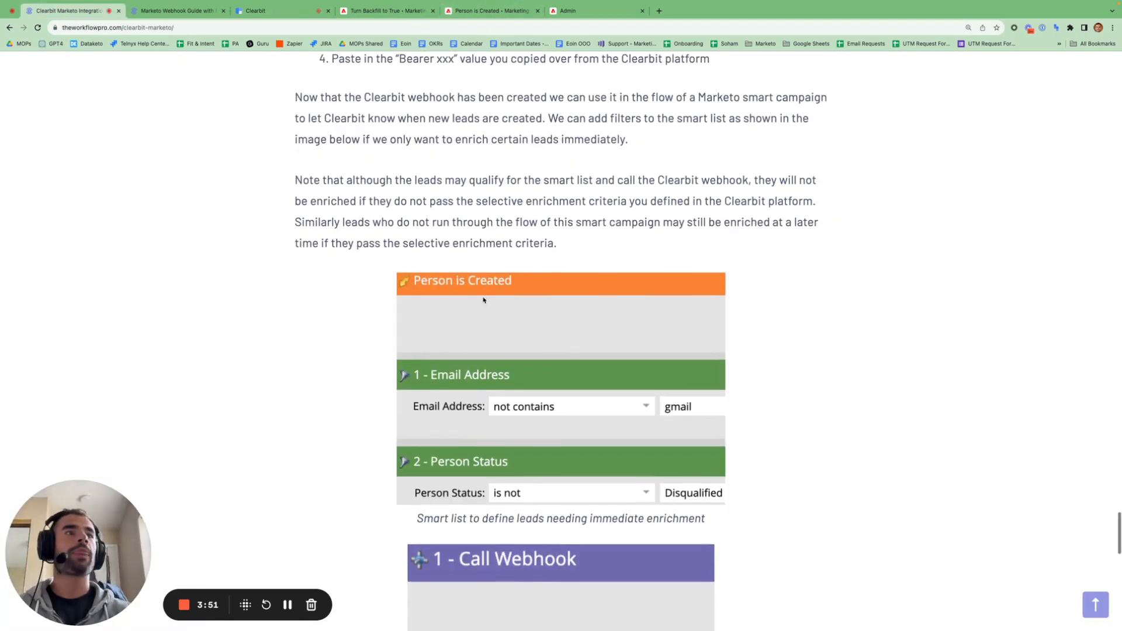
pyautogui.scroll(-2, 395, 207)
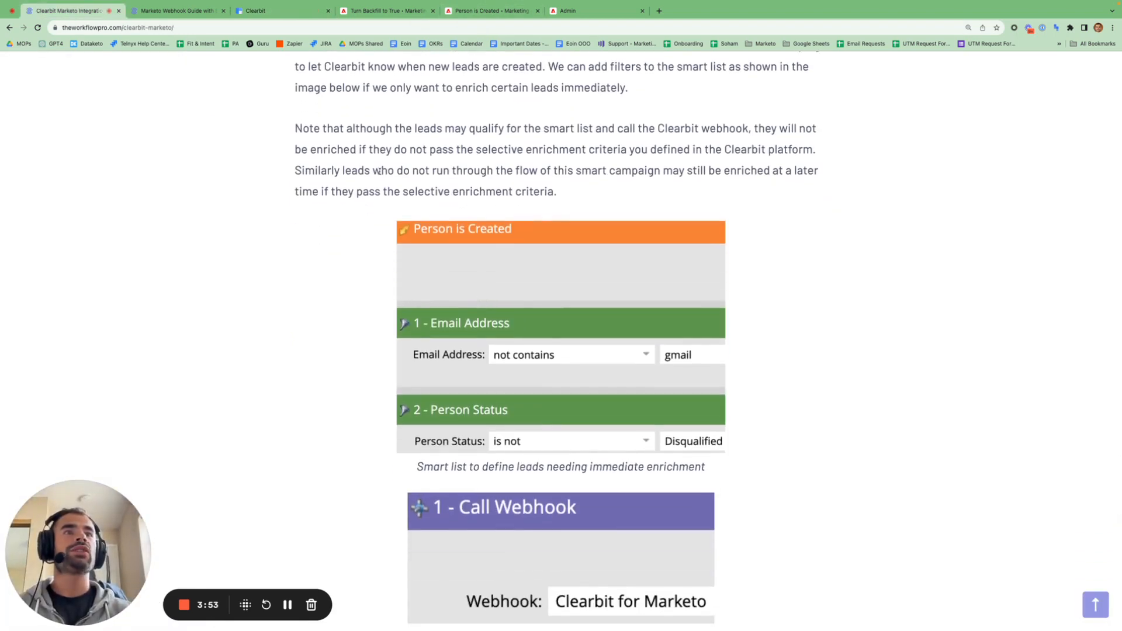
pyautogui.moveTo(374, 171); pyautogui.dragTo(547, 171)
pyautogui.scroll(-1, 555, 329)
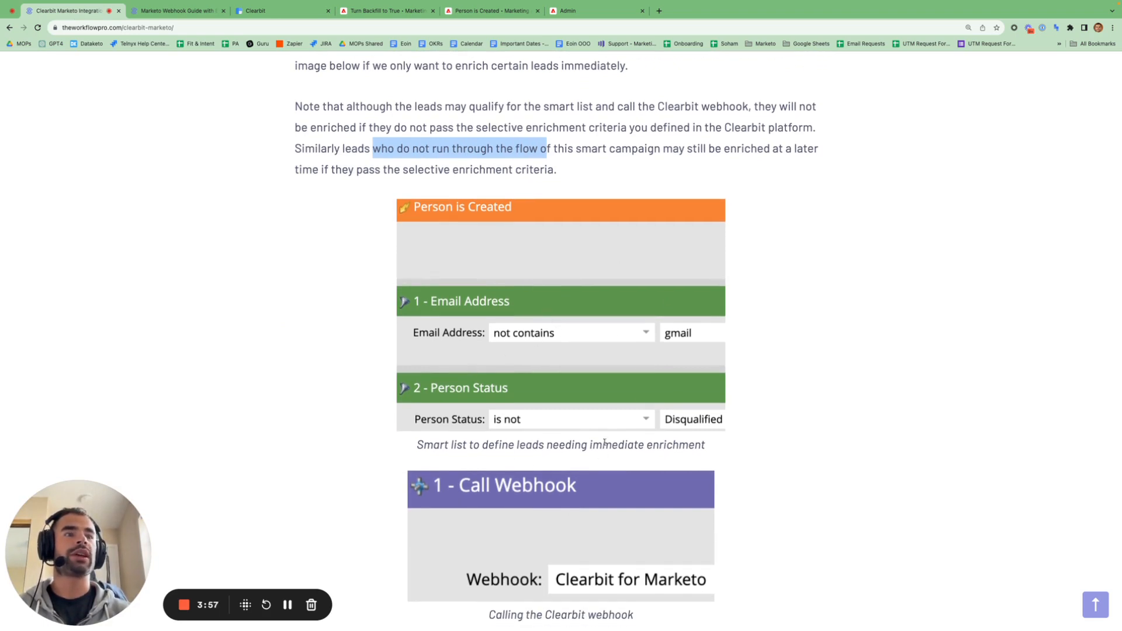
pyautogui.moveTo(664, 148); pyautogui.dragTo(620, 177)
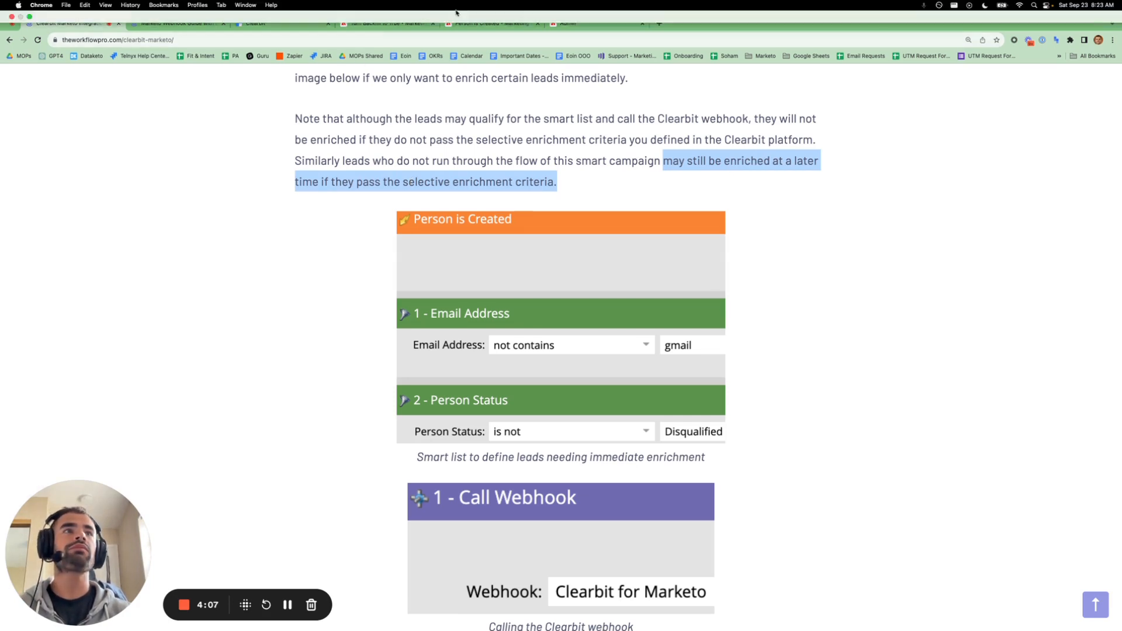
# - Check the Person is Created smart list and Call Webhook flow, then scroll to the article's end
pyautogui.click(498, 15)
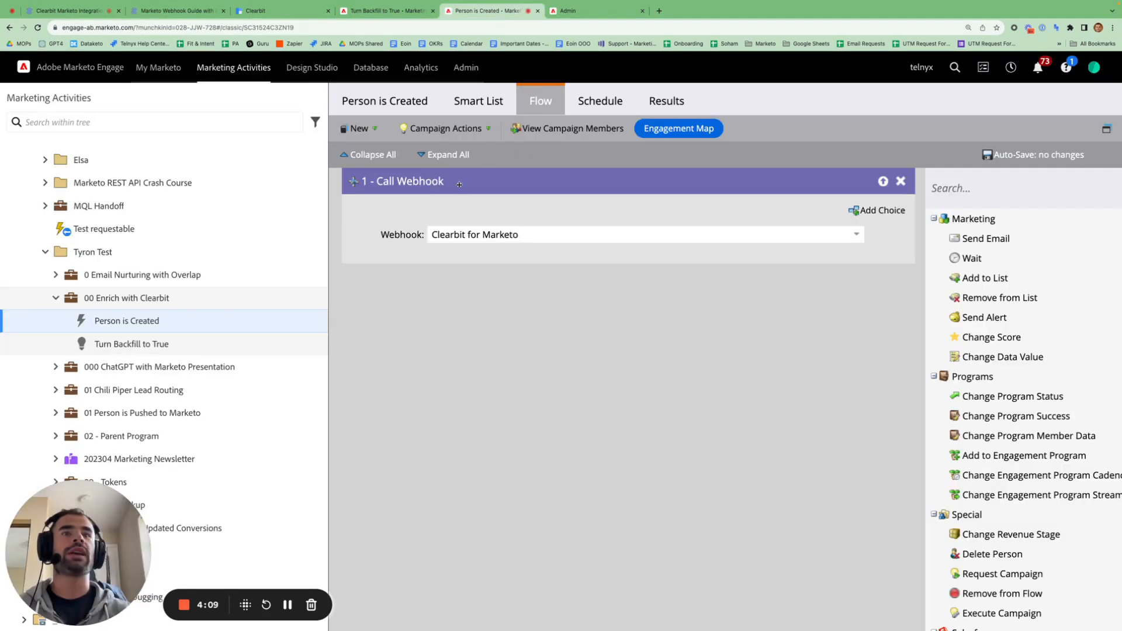
pyautogui.click(482, 104)
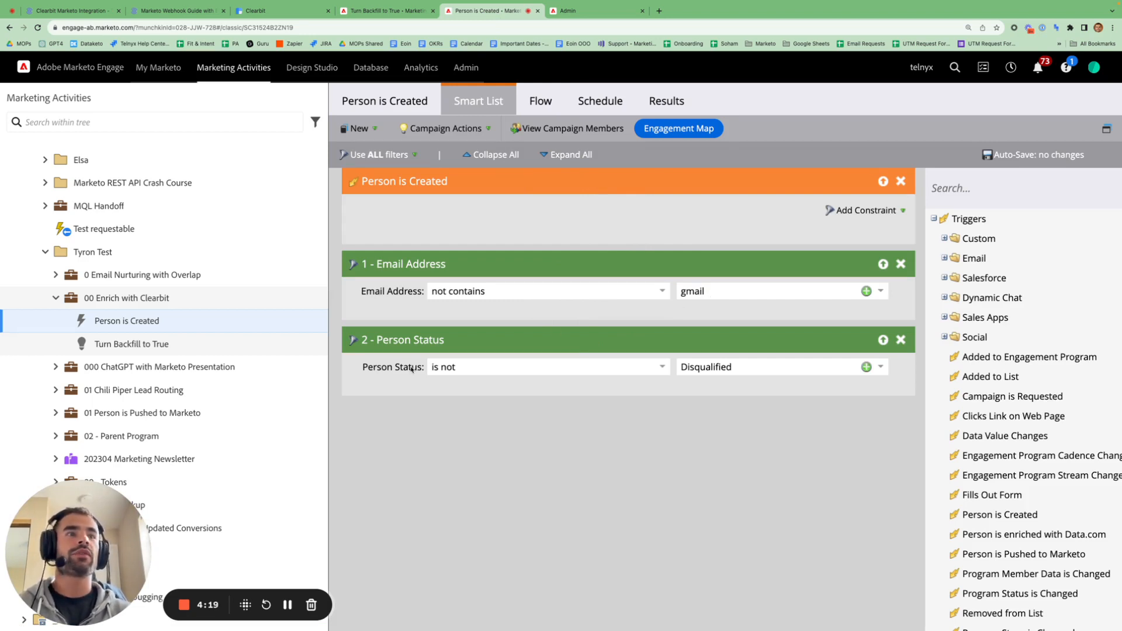
pyautogui.click(533, 104)
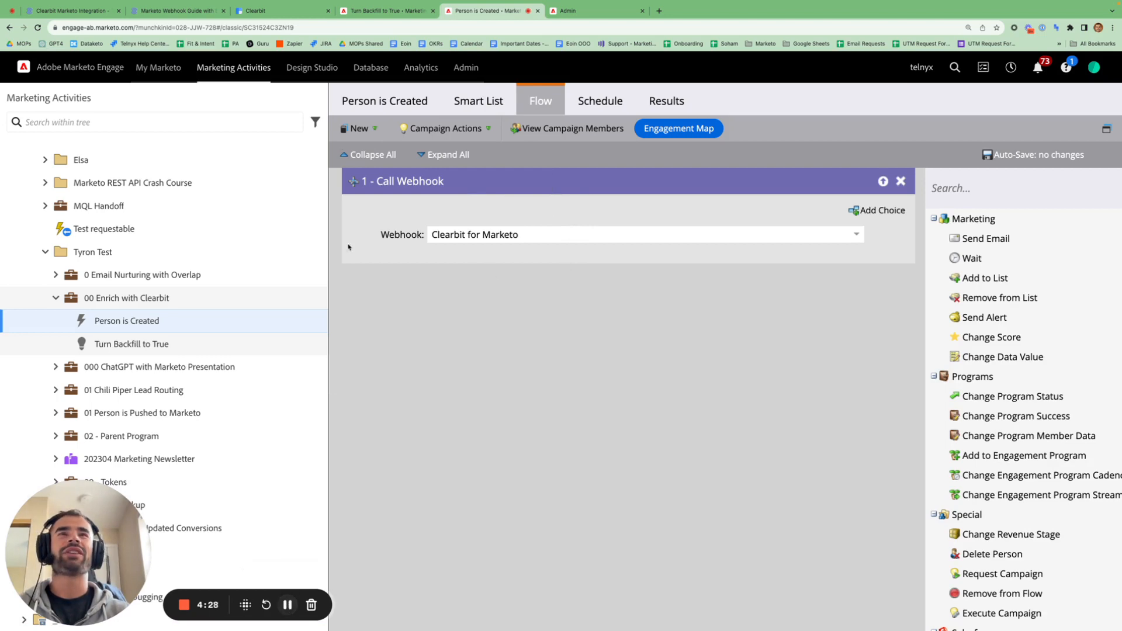
pyautogui.click(95, 12)
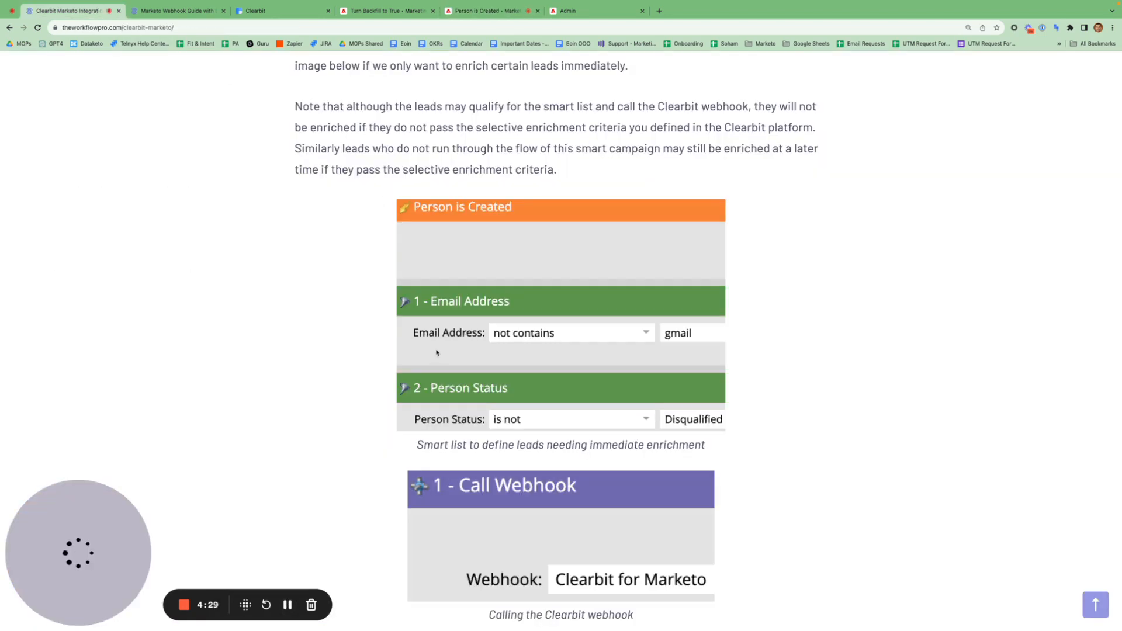
pyautogui.scroll(-7, 438, 350)
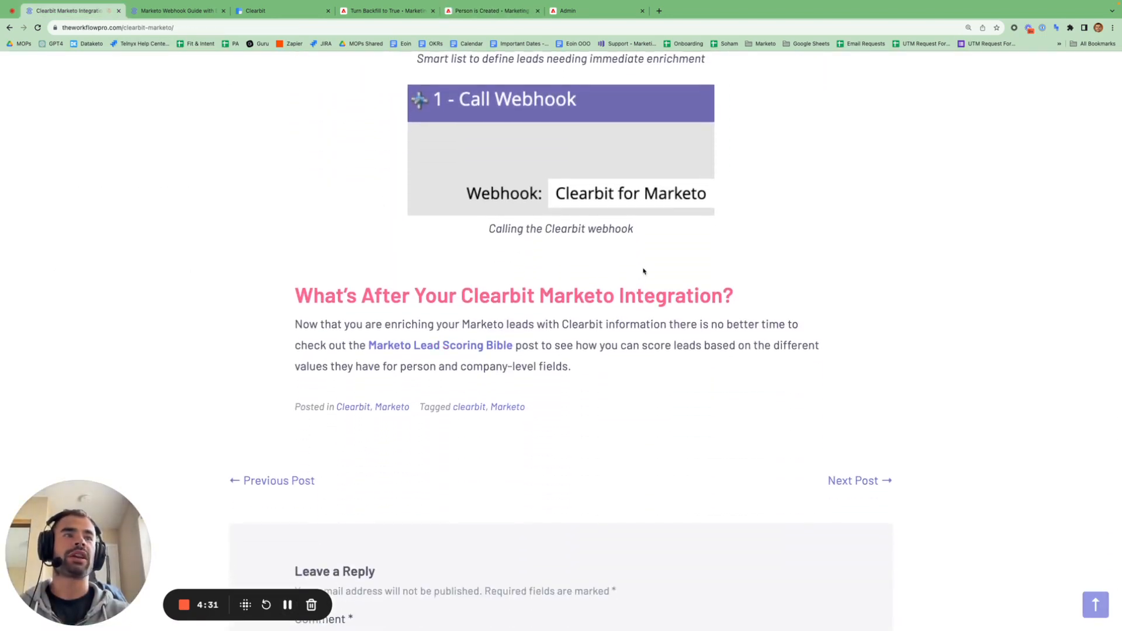